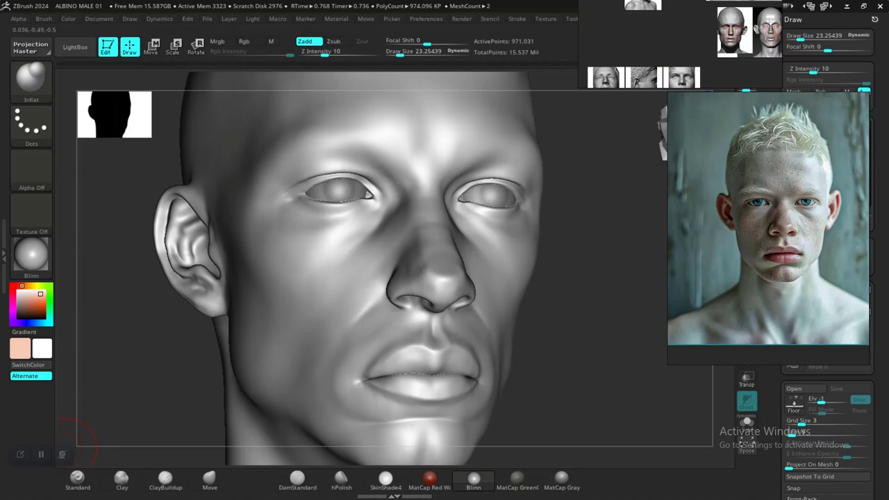
- Lower the head mesh by three subdivision levels and raise it by one for broad work on the face
left_click_drag(68, 448, 21, 375)
left_click_drag(581, 277, 583, 391, "alt")
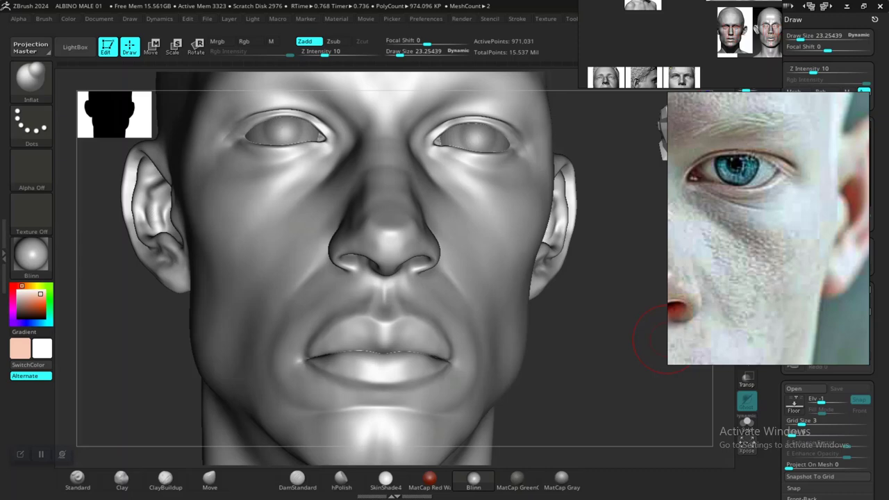
mouse_move(667, 339)
left_mouse_down()
mouse_move(575, 334)
mouse_move(572, 377)
left_mouse_up()
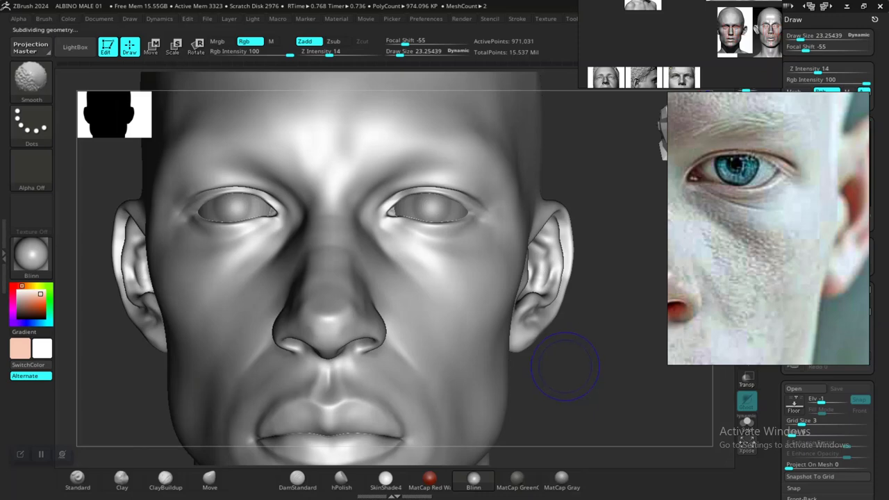
key("shift+d")
key("shift+d")
key("shift+d")
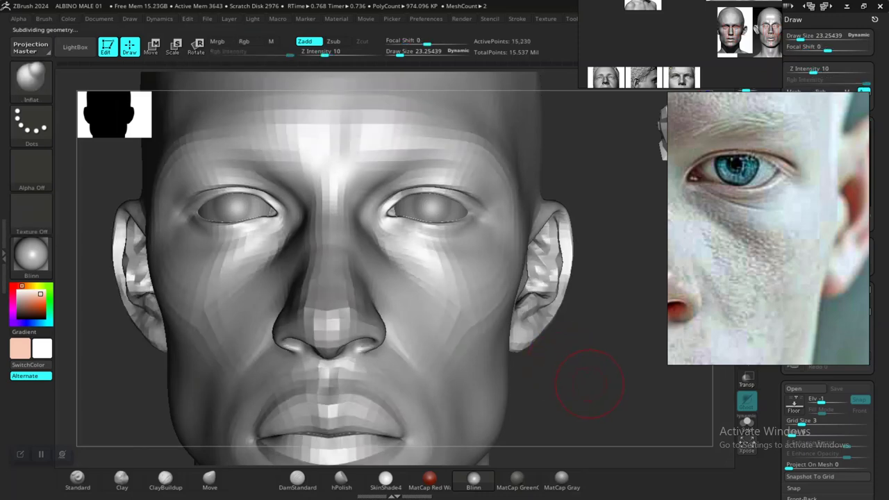
mouse_move(589, 384)
left_mouse_down("alt")
mouse_move(603, 391)
mouse_move(596, 431)
mouse_move(610, 393)
mouse_move(619, 428)
mouse_move(599, 405)
mouse_move(626, 393)
mouse_move(614, 401)
left_mouse_up("alt")
key("d")
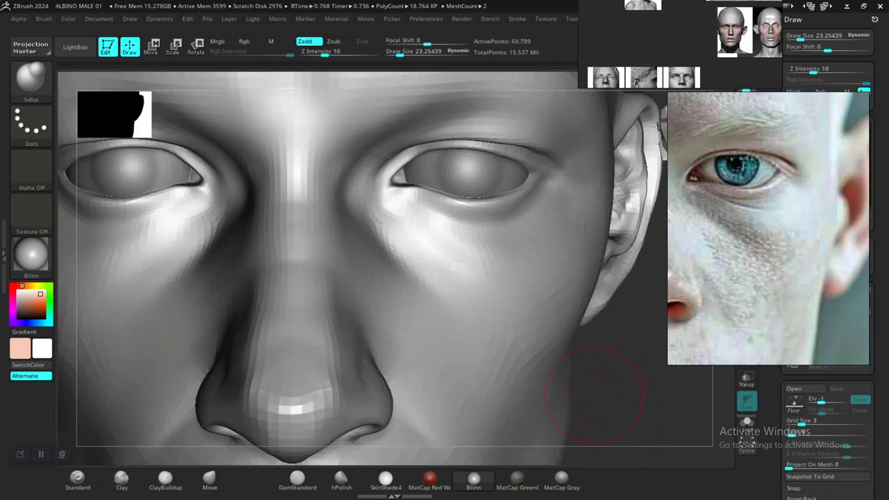
left_click_drag(628, 410, 627, 421)
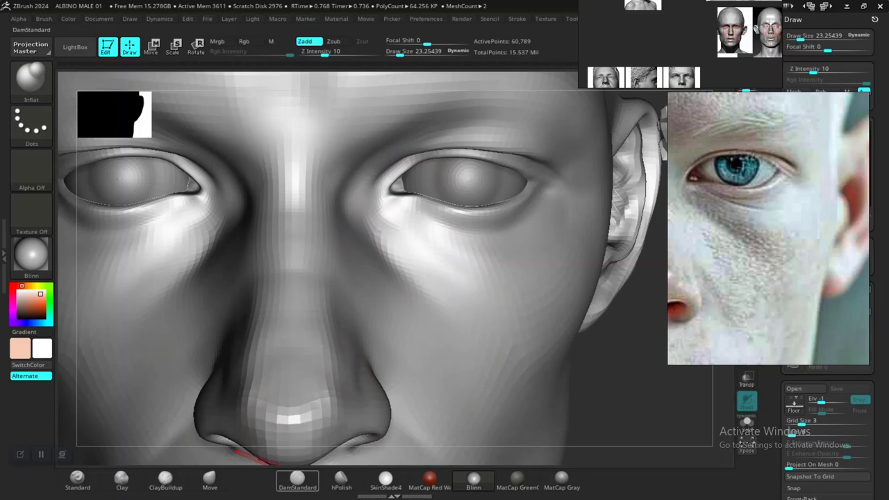
- Try carving a diagonal crease below the inner corners of the eyes with the DamStandard brush
left_click(297, 480)
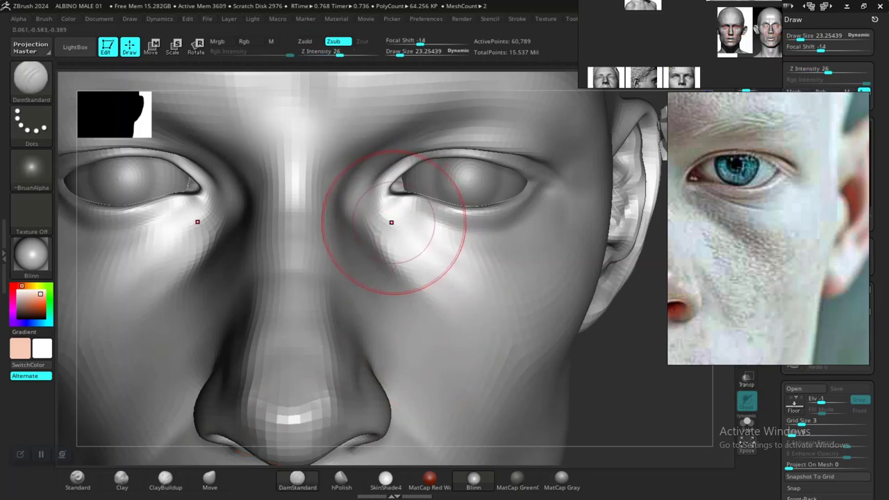
left_click_drag(198, 216, 111, 290)
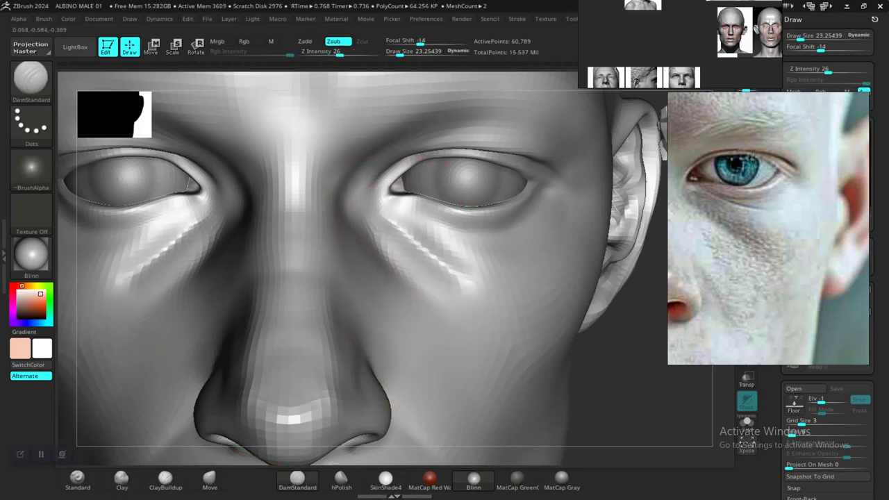
left_click_drag(576, 397, 599, 404, "alt")
left_click_drag(581, 286, 591, 377, "alt")
key("ctrl")
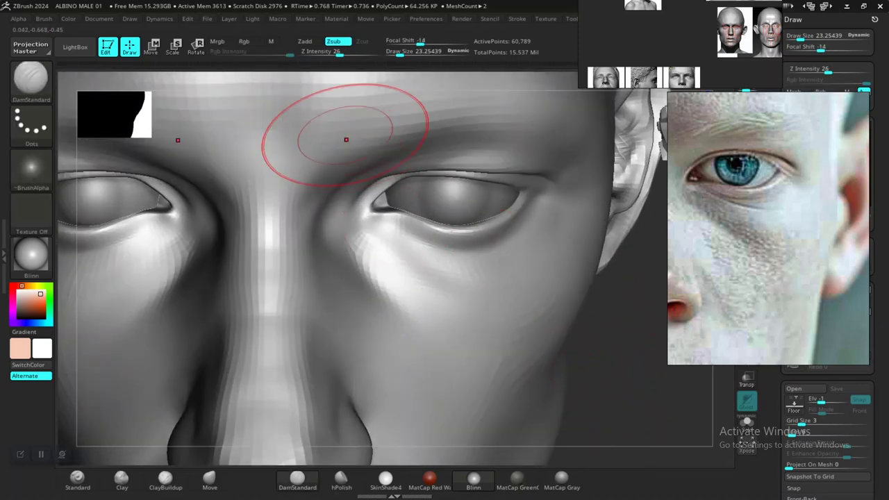
- Reduce the DamStandard draw size to about 10.4 and carve a diagonal crease from below the inner eye corner across the cheek
key("space")
left_click_drag(368, 152, 367, 152)
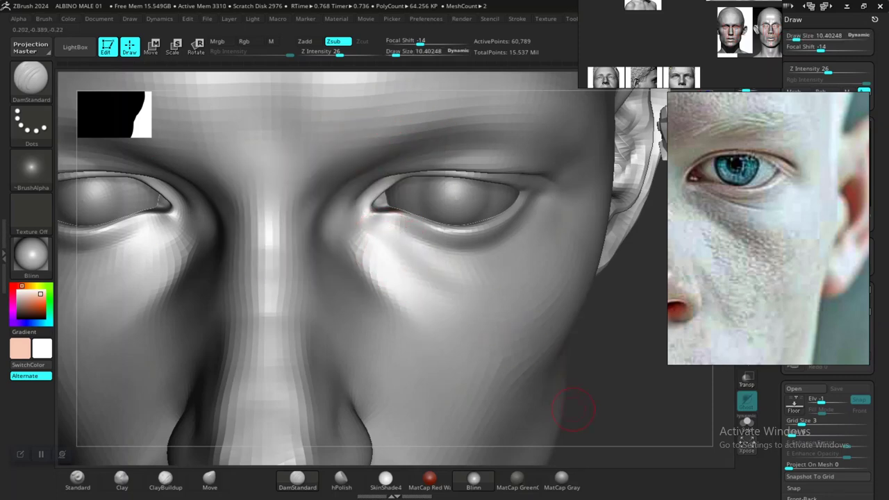
mouse_move(574, 409)
left_mouse_down()
mouse_move(611, 396)
mouse_move(631, 402)
mouse_move(617, 400)
left_mouse_up()
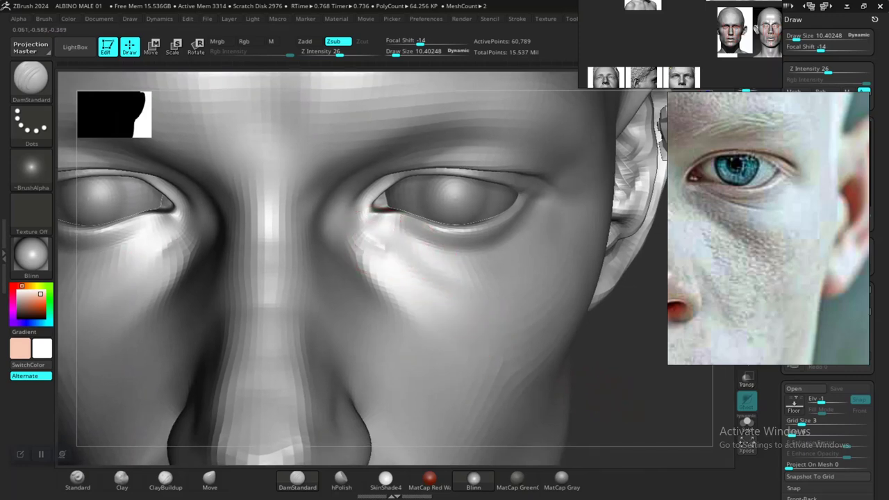
left_click_drag(384, 248, 431, 283)
key("ctrl+z")
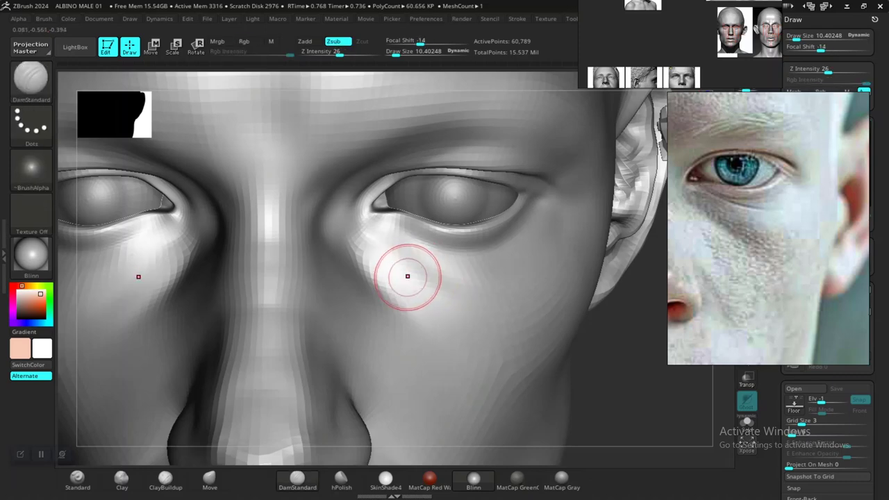
left_click_drag(380, 246, 494, 321)
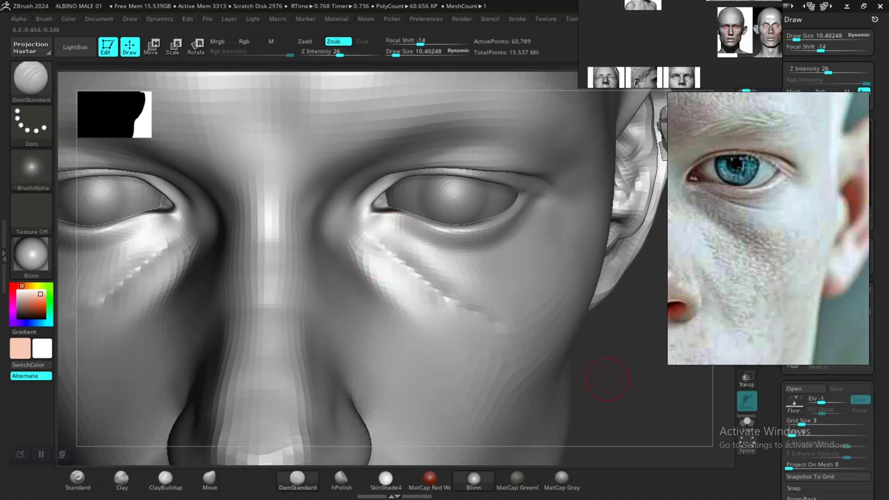
- Smooth the crease beneath the eye and soften its outer end where it fades into the cheek
left_click_drag(607, 380, 602, 334)
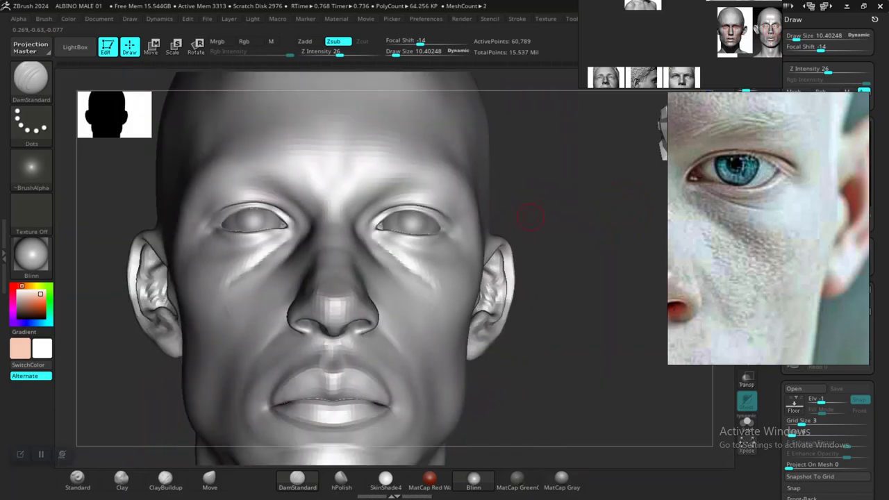
left_click_drag(552, 356, 531, 361)
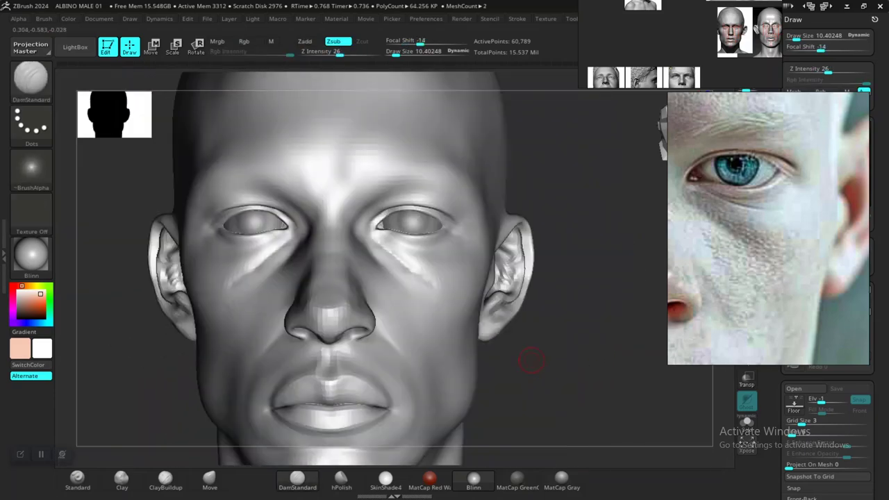
mouse_move(585, 361)
left_mouse_down("alt")
mouse_move(619, 370)
mouse_move(514, 372)
mouse_move(594, 376)
mouse_move(591, 348)
mouse_move(608, 386)
left_mouse_up("alt")
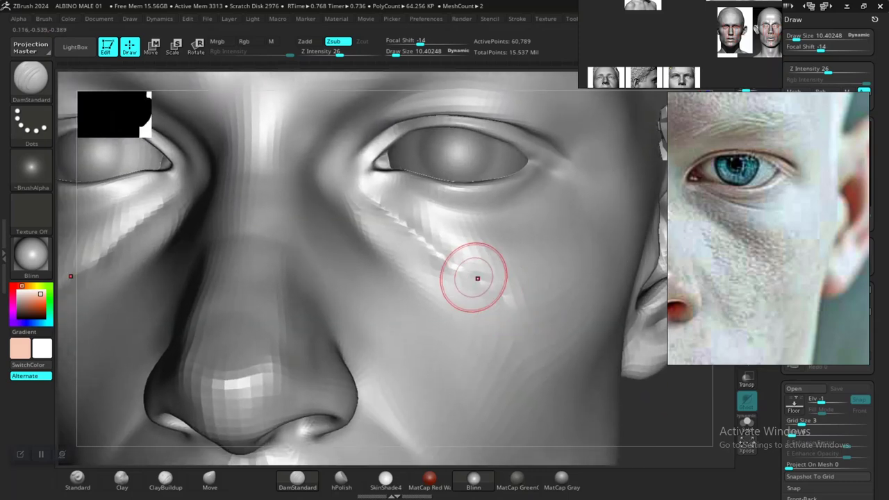
mouse_move(476, 277)
left_mouse_down("shift")
mouse_move(480, 288)
mouse_move(445, 257)
left_mouse_up("shift")
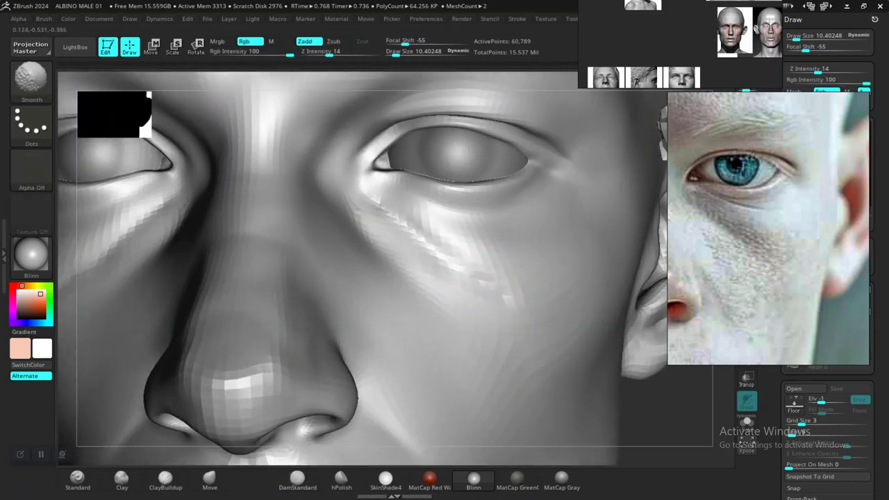
left_click_drag(484, 286, 496, 318, "shift")
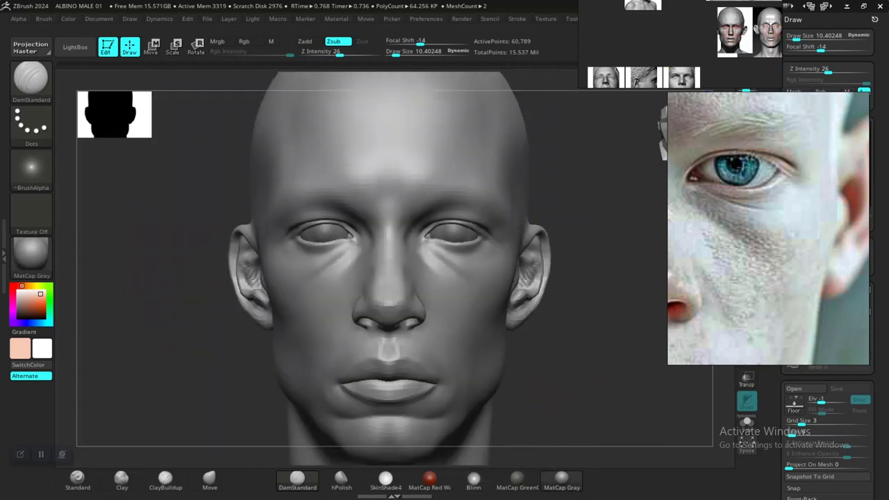
- Set the DamStandard draw size to about 11.9 and refine the crease from the inner eye corner down to the cheek
left_click_drag(548, 292, 567, 338, "alt")
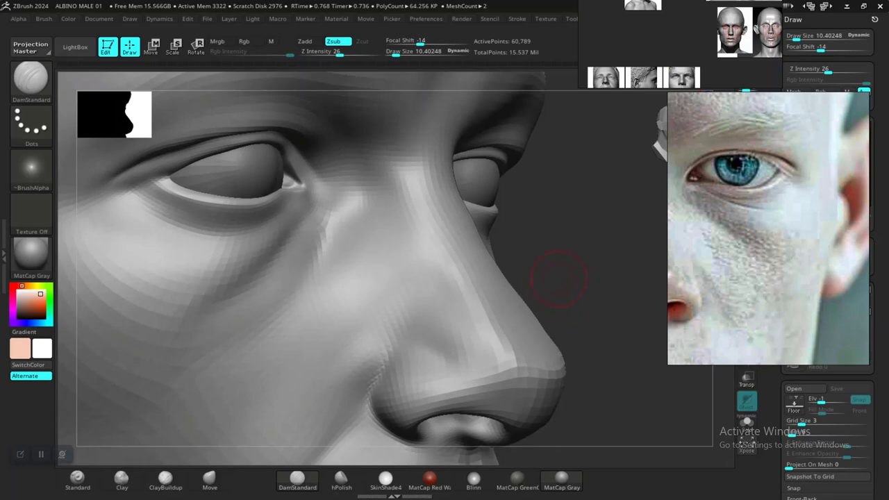
left_click_drag(559, 279, 589, 304, "alt")
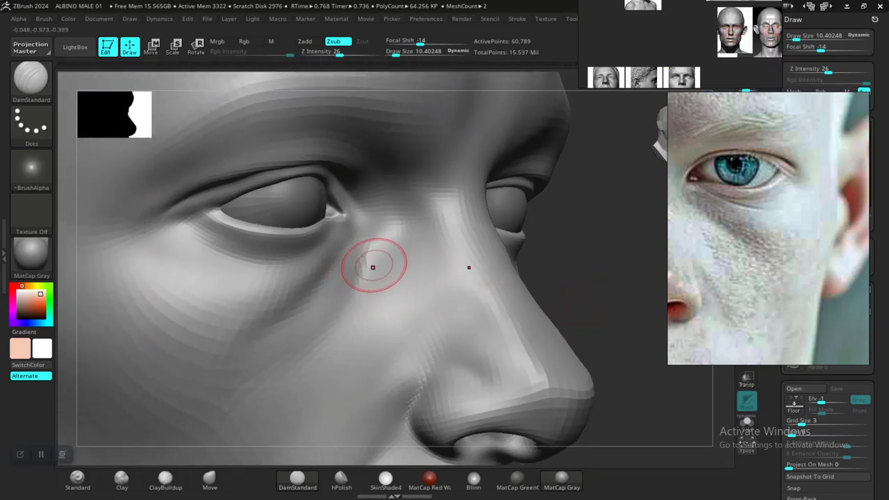
left_click_drag(590, 283, 581, 281)
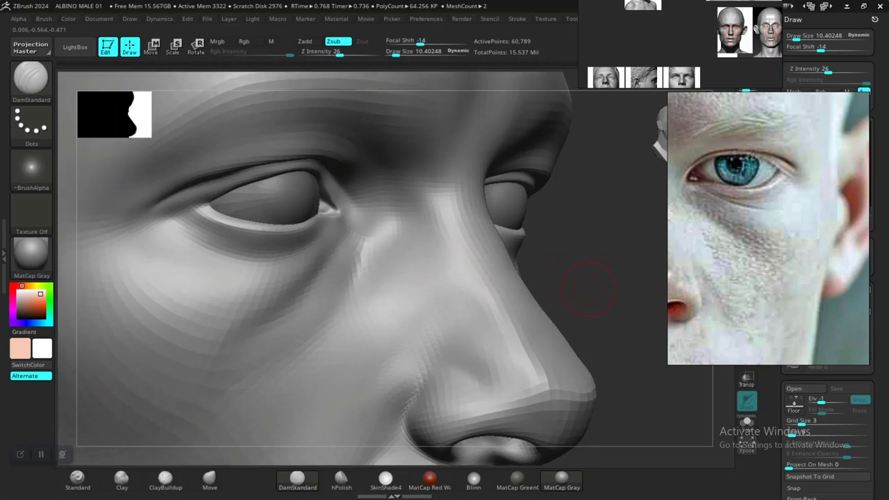
key("space")
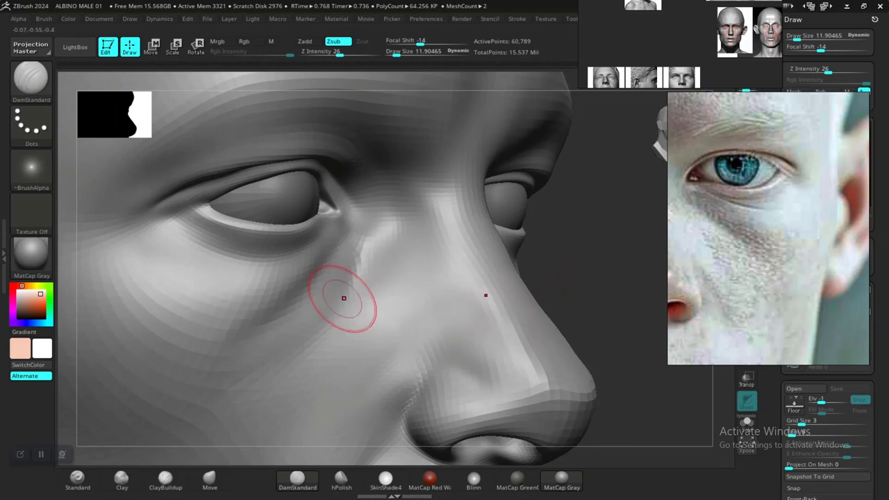
left_click_drag(354, 266, 356, 279, "shift")
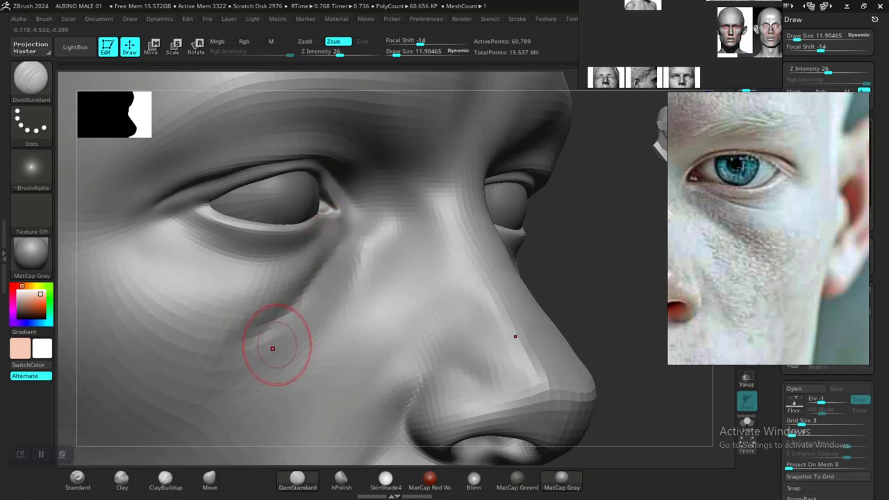
- Tighten the under-eye crease with the Pinch brush and smooth its transition into the cheek
key("b")
key("p")
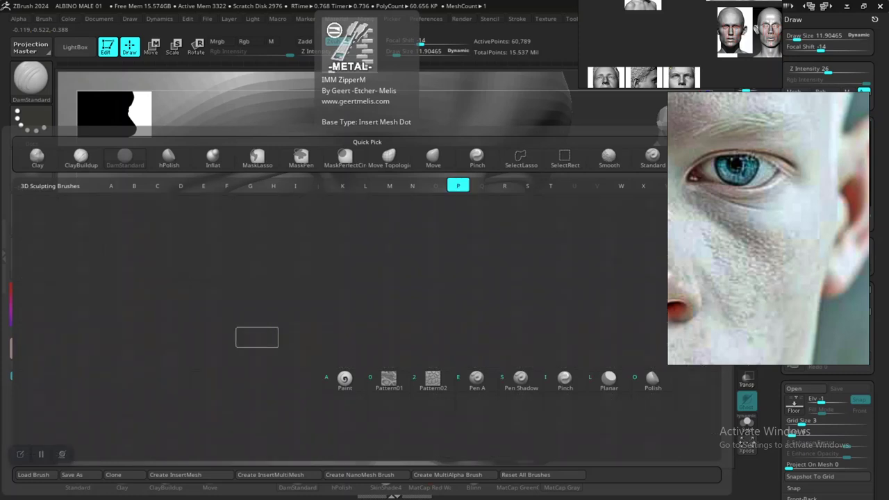
key("i")
left_click_drag(274, 338, 339, 246)
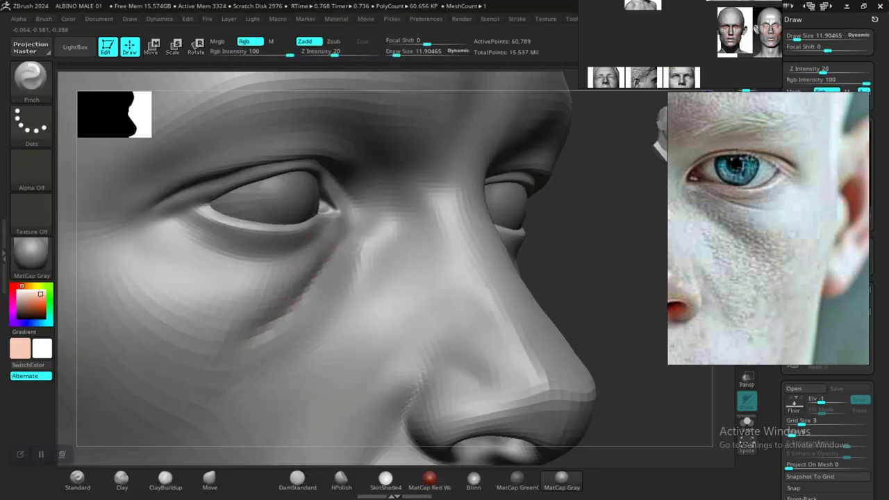
key("shift")
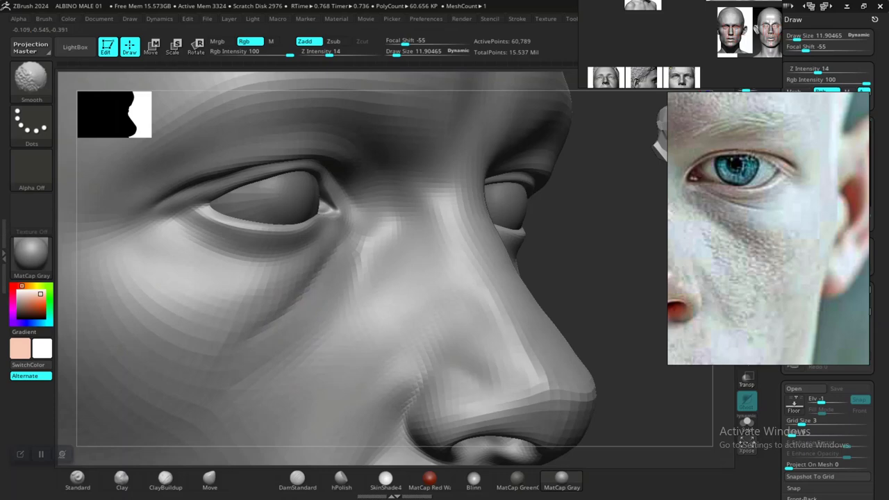
left_click_drag(589, 296, 458, 260, "alt")
left_click_drag(479, 319, 488, 330, "shift")
- Pinch the lower outer end of the under-eye crease on the cheek
left_click_drag(539, 384, 583, 309, "alt")
mouse_move(575, 361)
left_mouse_down("alt")
mouse_move(559, 385)
mouse_move(566, 438)
left_mouse_up("alt")
left_click_drag(646, 396, 575, 386, "alt")
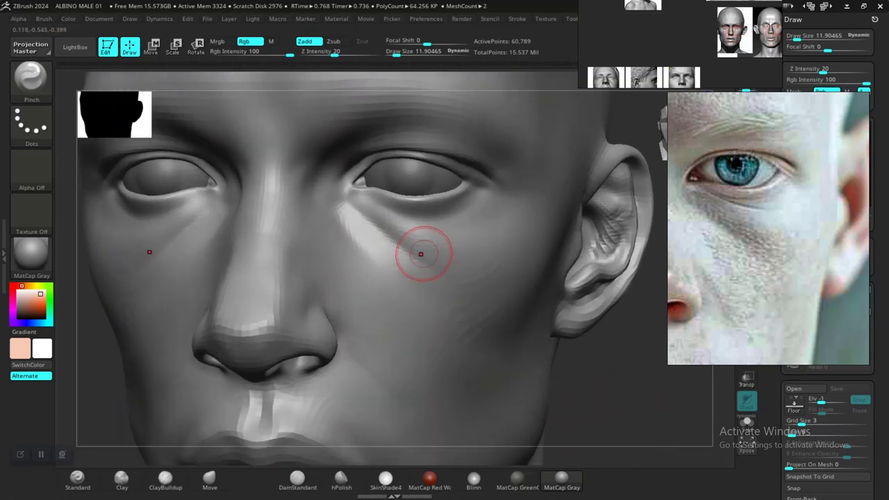
left_click_drag(399, 243, 431, 265)
mouse_move(612, 384)
left_mouse_down("alt")
mouse_move(548, 355)
mouse_move(602, 316)
mouse_move(618, 327)
mouse_move(525, 355)
mouse_move(590, 383)
mouse_move(556, 291)
mouse_move(543, 294)
left_mouse_up("alt")
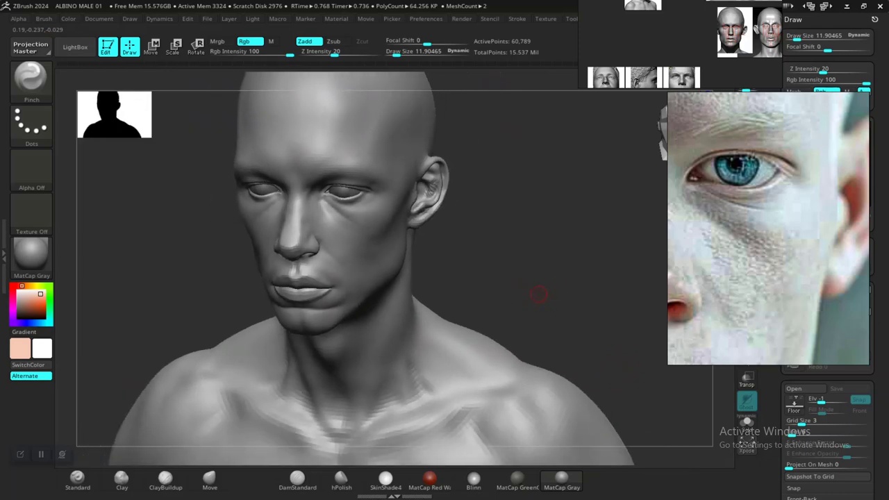
- Switch to the Move brush with a draw size of about 19 and nudge the under-eye crease into shape
mouse_move(521, 284)
left_mouse_down("alt")
mouse_move(540, 290)
mouse_move(570, 363)
left_mouse_up("alt")
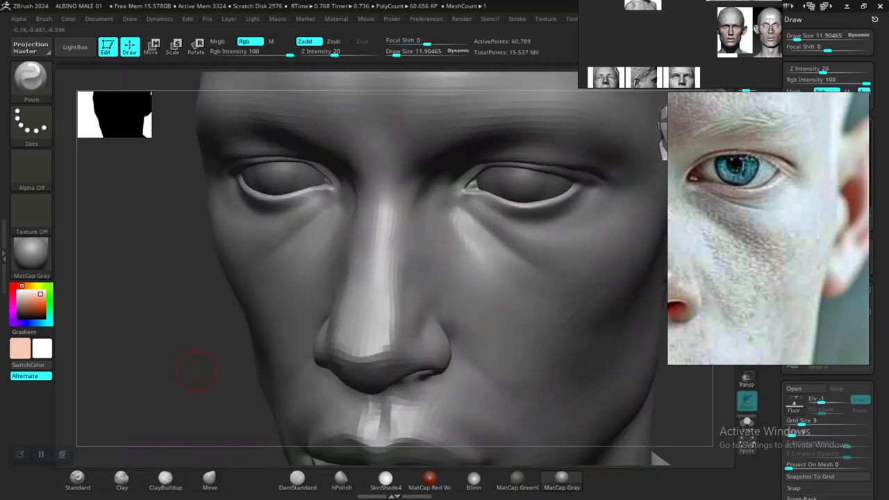
left_click_drag(196, 370, 308, 348, "alt")
mouse_move(594, 373)
left_mouse_down("alt")
mouse_move(535, 319)
mouse_move(568, 370)
mouse_move(601, 371)
mouse_move(590, 382)
mouse_move(564, 378)
mouse_move(603, 380)
mouse_move(592, 378)
left_mouse_up("alt")
key("space")
left_click_drag(419, 227, 427, 227)
left_click(209, 480)
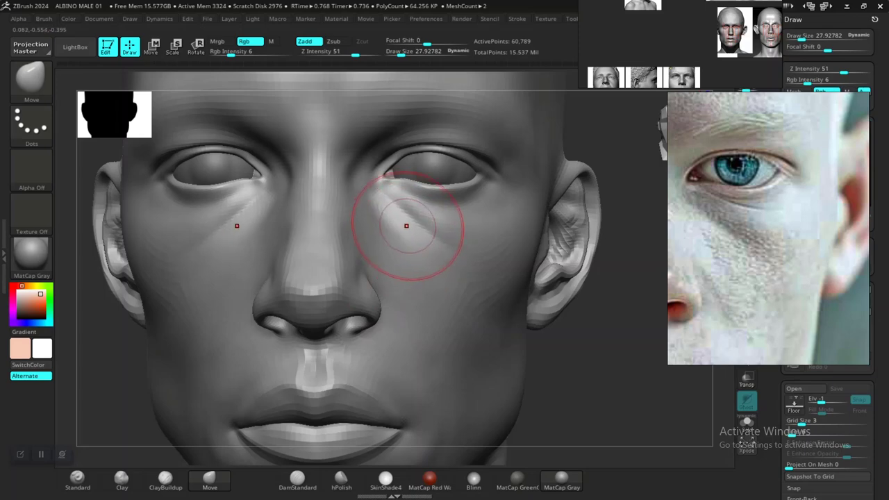
key("space")
left_click_drag(425, 226, 418, 227)
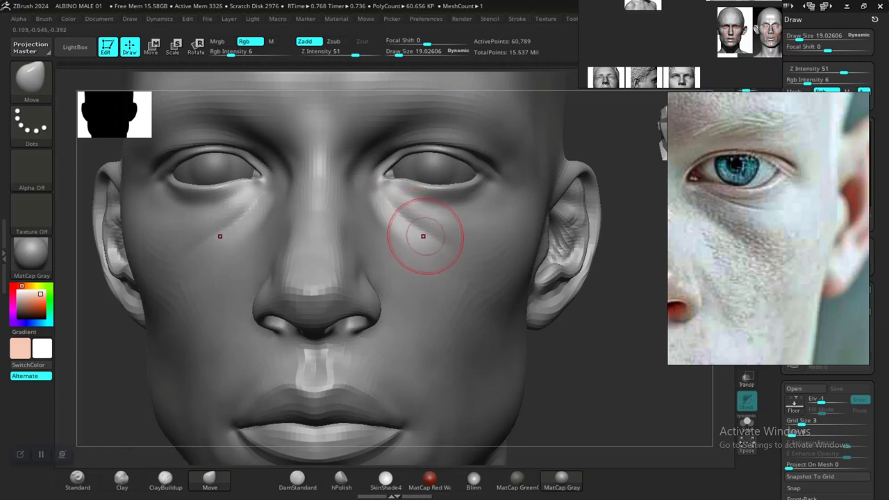
left_click_drag(401, 220, 406, 222)
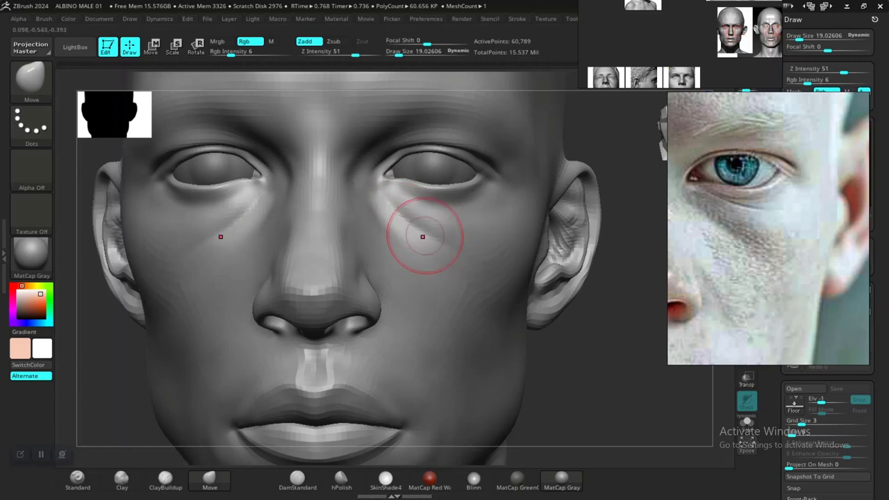
- Turn the head to its side profile and lower the mesh by one subdivision level
mouse_move(576, 387)
left_mouse_down("alt")
mouse_move(548, 351)
mouse_move(552, 340)
mouse_move(582, 375)
mouse_move(500, 371)
mouse_move(579, 367)
mouse_move(581, 389)
left_mouse_up("alt")
left_click_drag(583, 347, 589, 395)
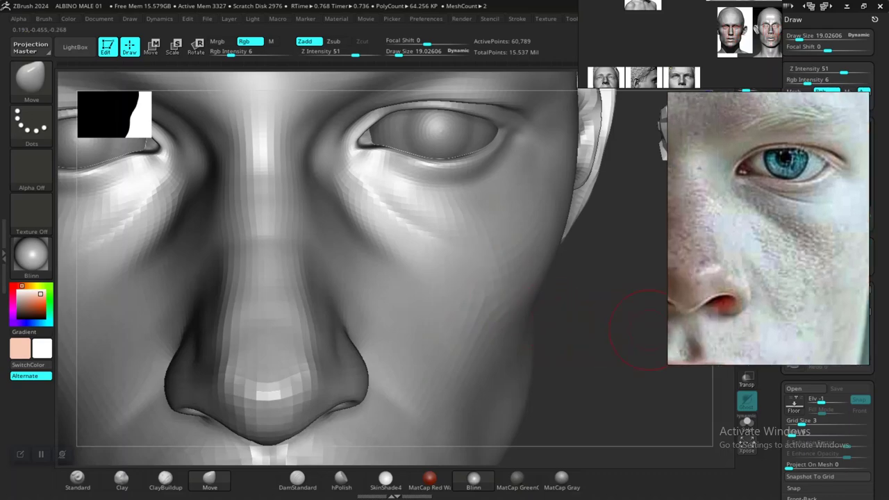
left_click_drag(650, 329, 506, 271)
mouse_move(560, 329)
left_mouse_down()
mouse_move(535, 341)
mouse_move(590, 384)
mouse_move(556, 331)
mouse_move(529, 341)
mouse_move(437, 331)
left_mouse_up()
mouse_move(282, 320)
left_mouse_down()
mouse_move(291, 323)
mouse_move(277, 354)
mouse_move(271, 361)
mouse_move(261, 353)
left_mouse_up()
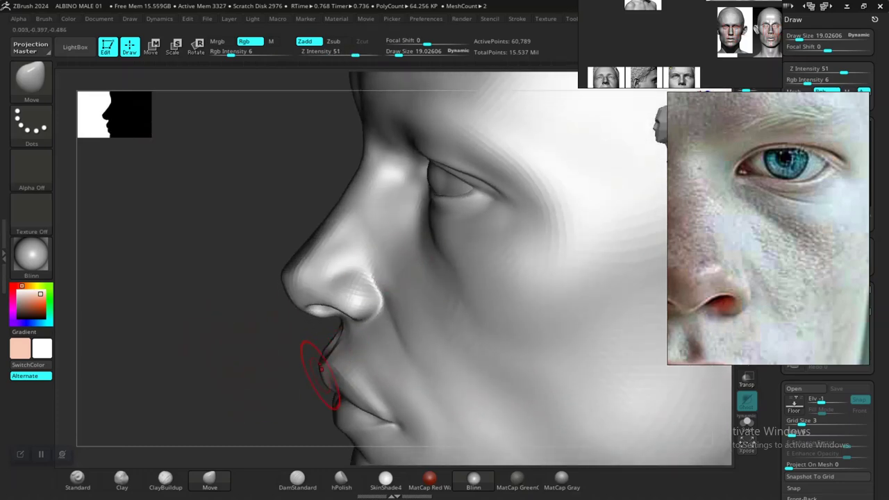
key("shift")
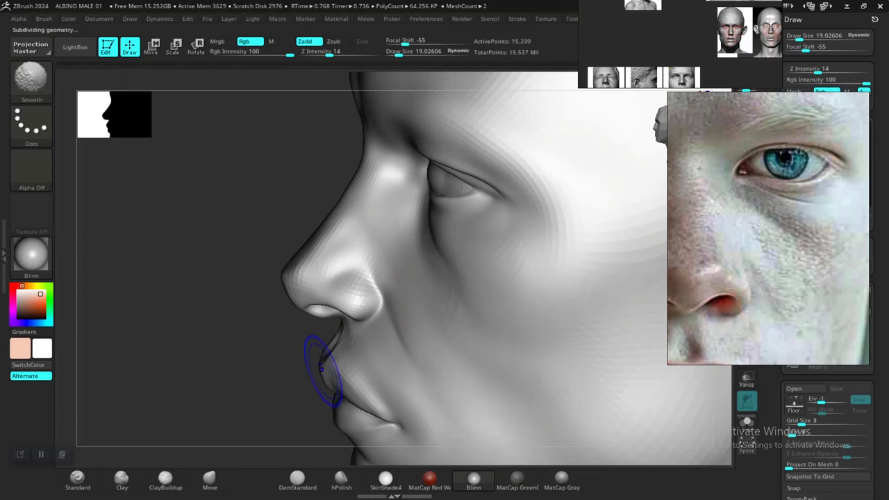
key("shift+d")
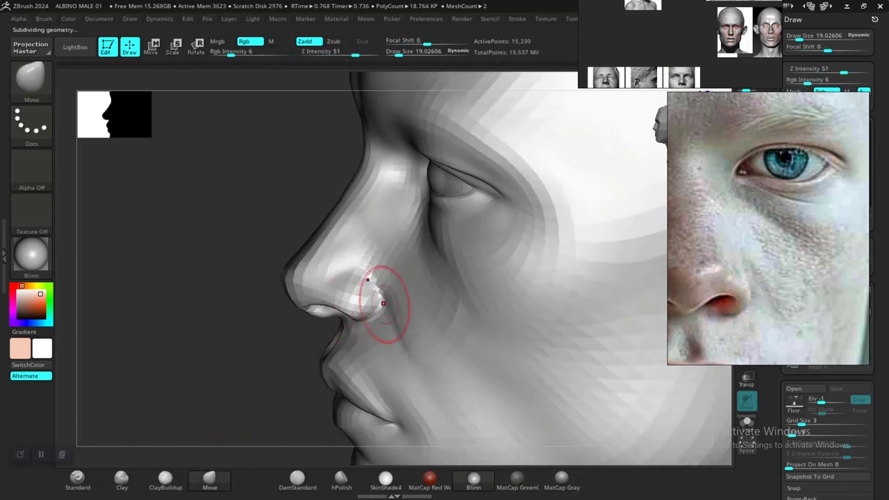
- Nudge the cheek below the under-eye crease with the Move brush, using draw sizes of about 28 and 19
key("space")
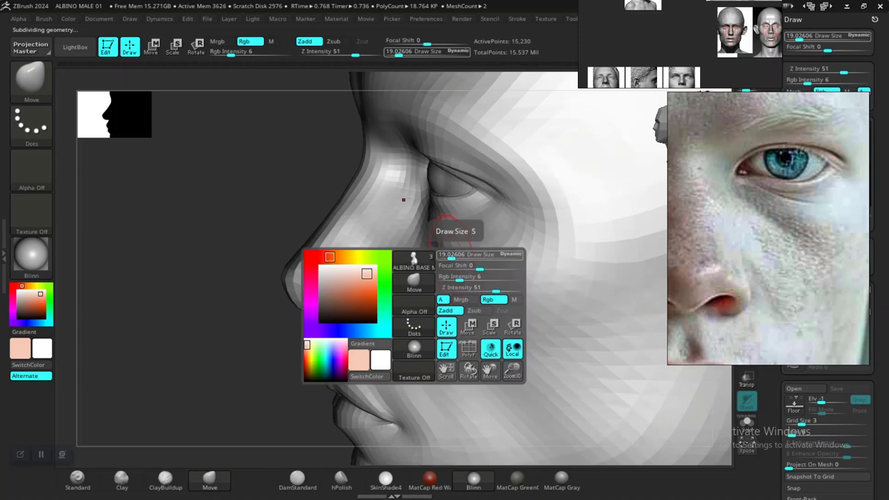
key("space")
left_click_drag(455, 262, 457, 264)
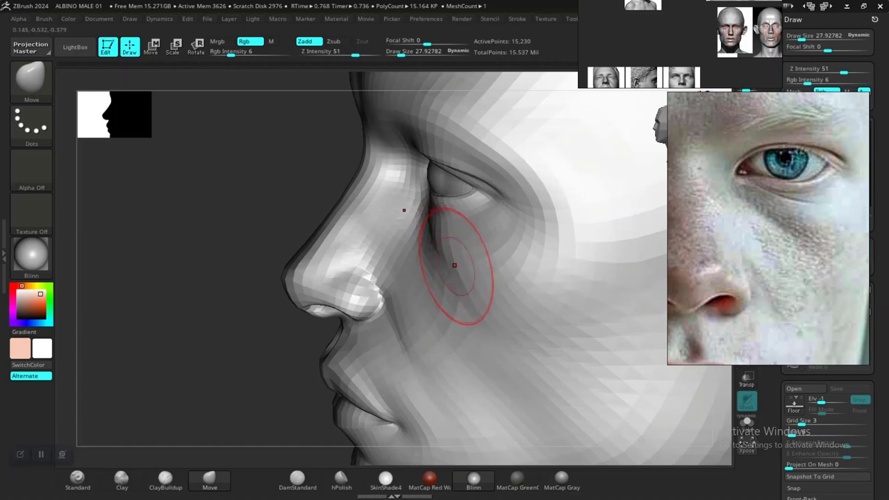
key("space")
left_click_drag(459, 262, 454, 261)
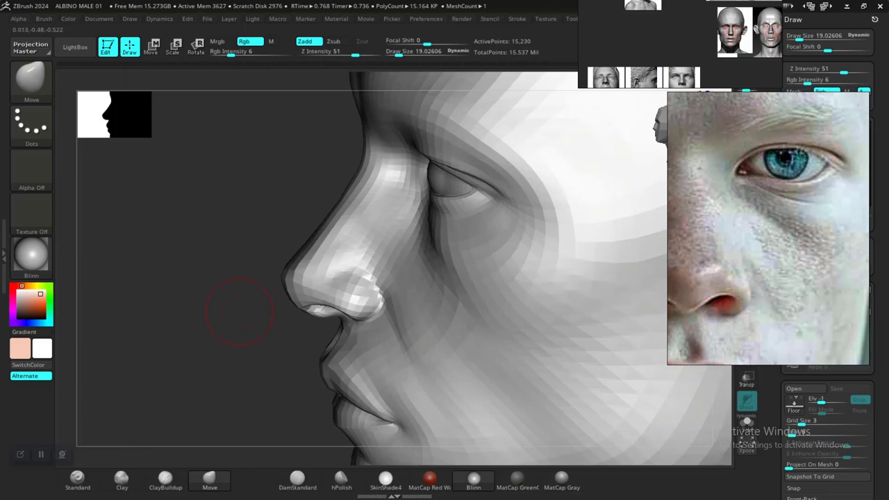
- Turn the head from side profile to a near-front view and raise the mesh by one subdivision level
left_click_drag(240, 312, 544, 362)
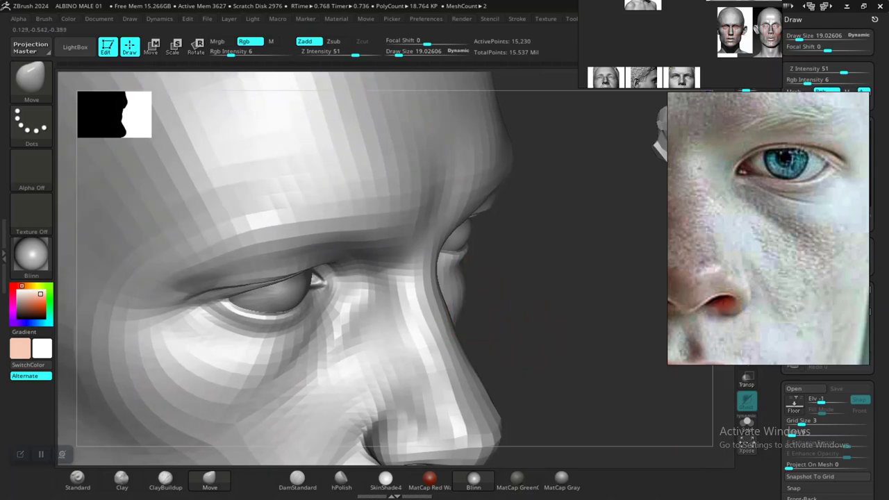
left_click_drag(523, 295, 278, 224)
right_click_drag(278, 223, 519, 276)
mouse_move(571, 400)
left_mouse_down("alt")
mouse_move(563, 359)
mouse_move(402, 350)
mouse_move(538, 347)
mouse_move(519, 382)
mouse_move(515, 420)
left_mouse_up("alt")
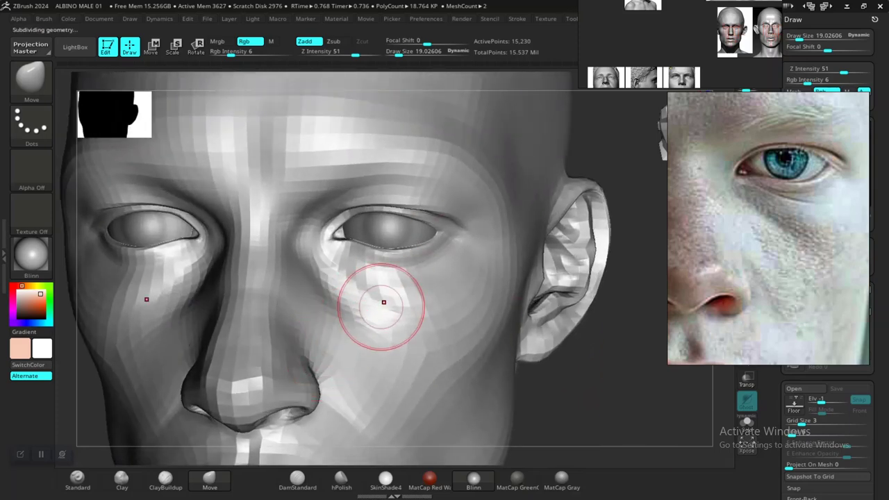
key("d")
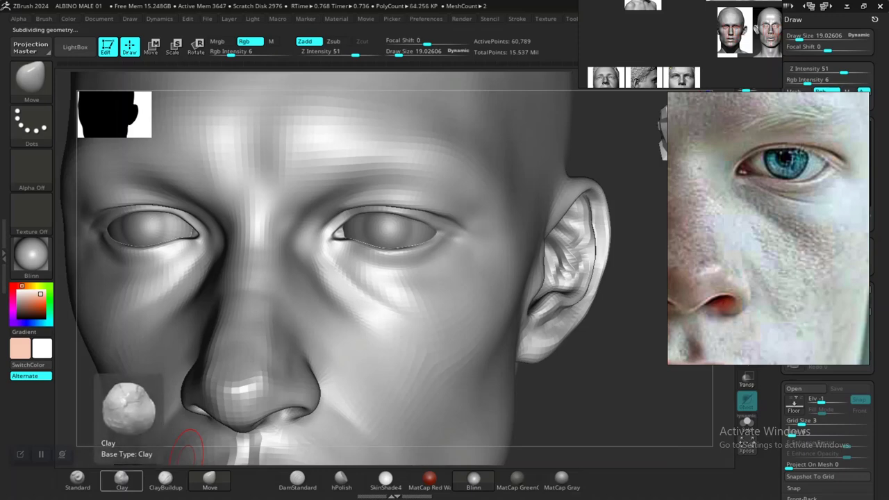
- Switch to the Inflat brush and set its draw size to about 9 for work around the eye
key("b")
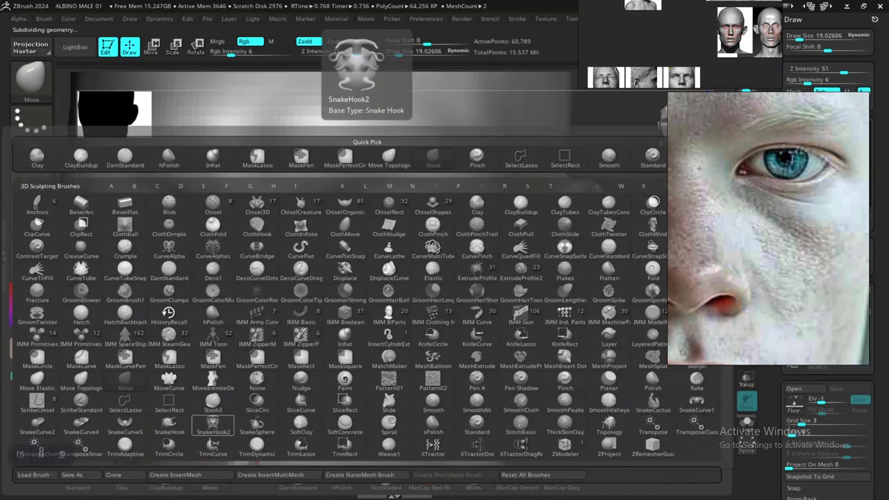
key("i")
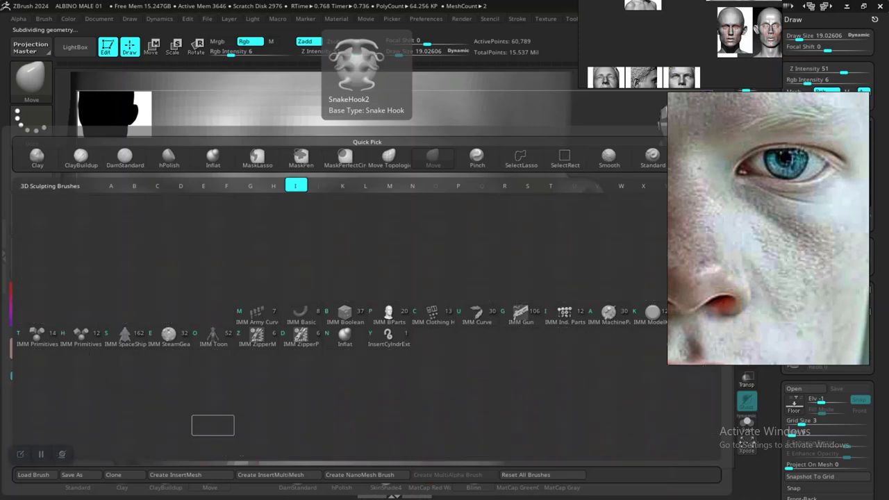
key("n")
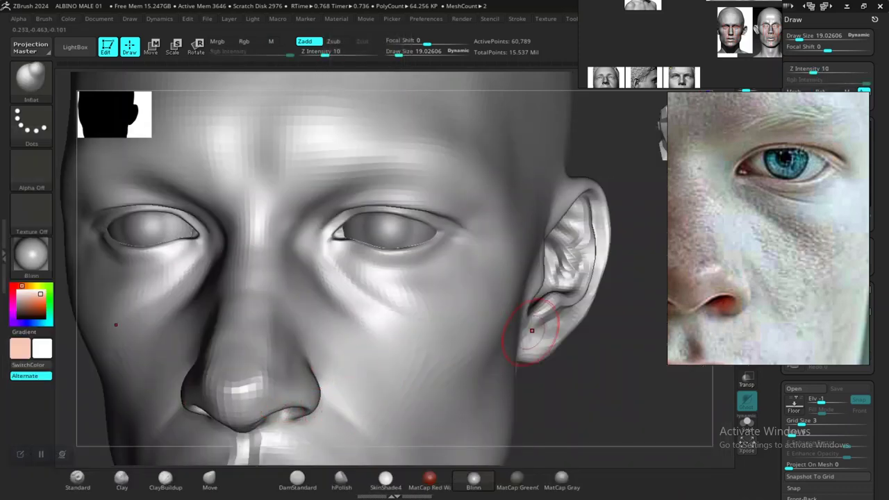
left_click_drag(613, 390, 614, 436, "alt")
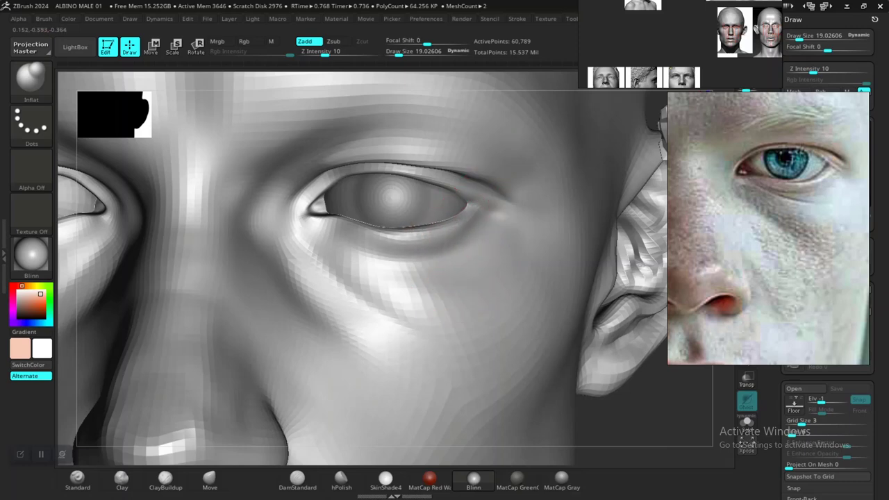
key("f")
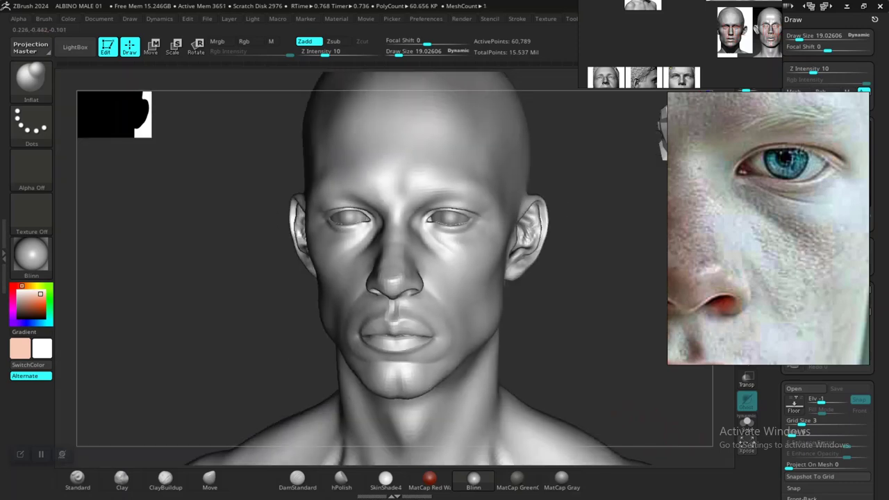
mouse_move(614, 391)
left_mouse_down("shift")
mouse_move(562, 337)
mouse_move(547, 378)
mouse_move(591, 412)
mouse_move(501, 410)
mouse_move(601, 371)
mouse_move(581, 420)
mouse_move(595, 412)
mouse_move(551, 327)
mouse_move(520, 337)
mouse_move(489, 333)
mouse_move(566, 331)
mouse_move(562, 421)
mouse_move(583, 429)
left_mouse_up("shift")
key("space")
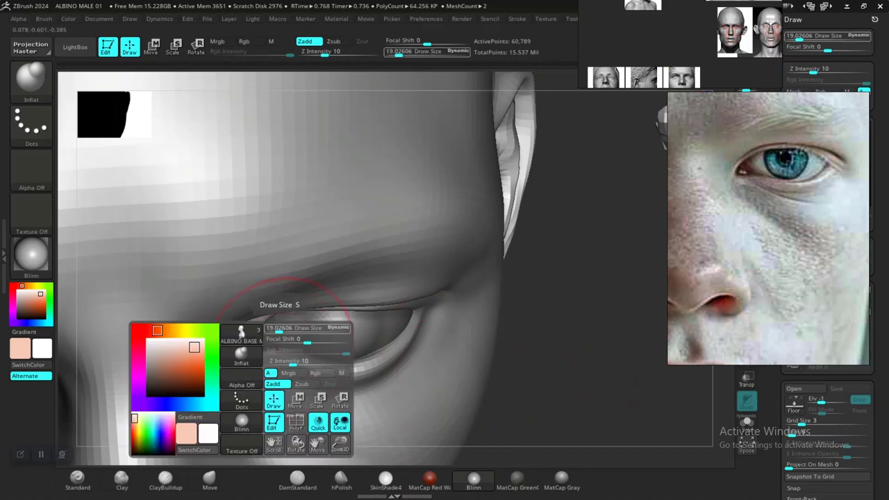
left_click_drag(275, 329, 277, 329)
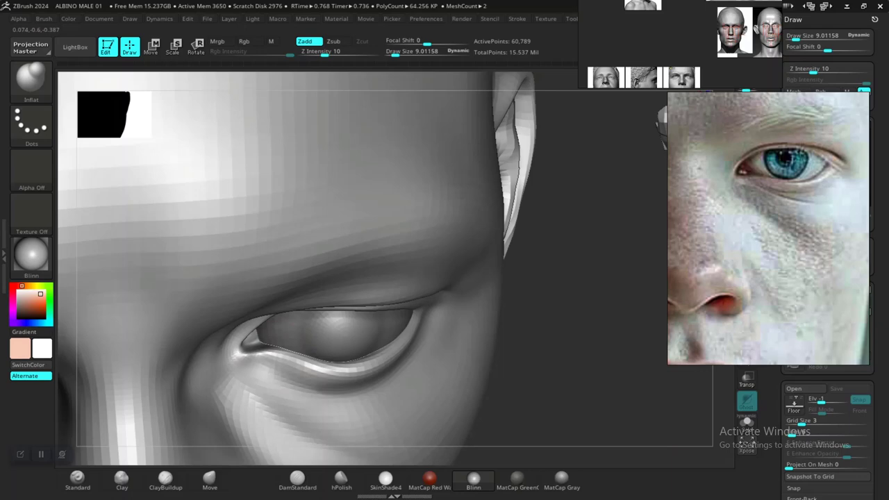
mouse_move(555, 409)
left_mouse_down("alt")
mouse_move(490, 359)
mouse_move(467, 358)
mouse_move(470, 368)
mouse_move(558, 257)
mouse_move(566, 356)
left_mouse_up("alt")
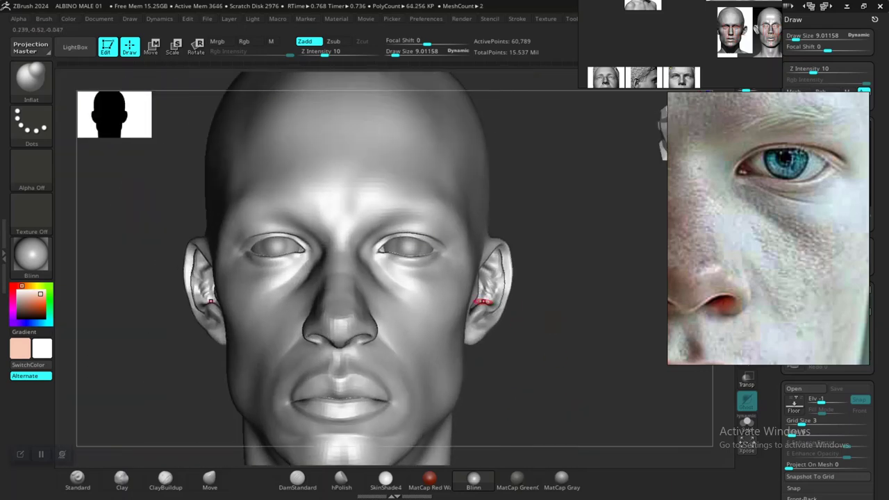
- Reposition the active light to one side so that half of the face falls into shadow
left_click(252, 19)
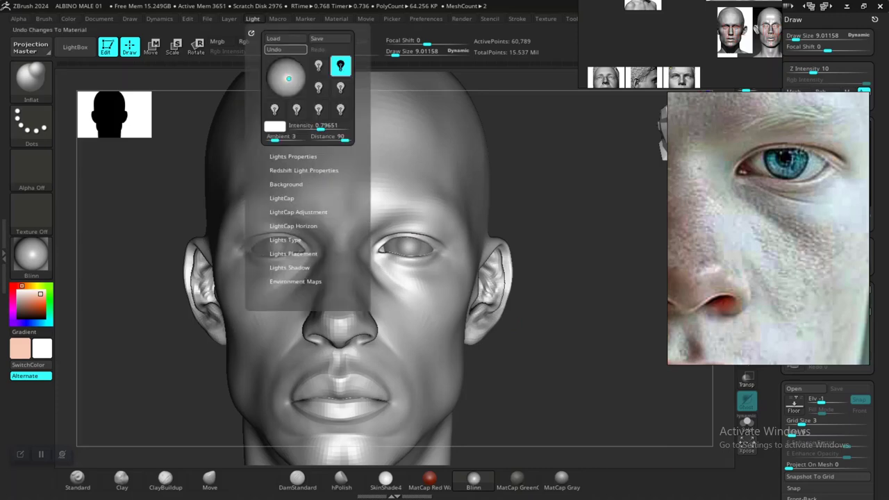
left_click_drag(289, 78, 302, 78)
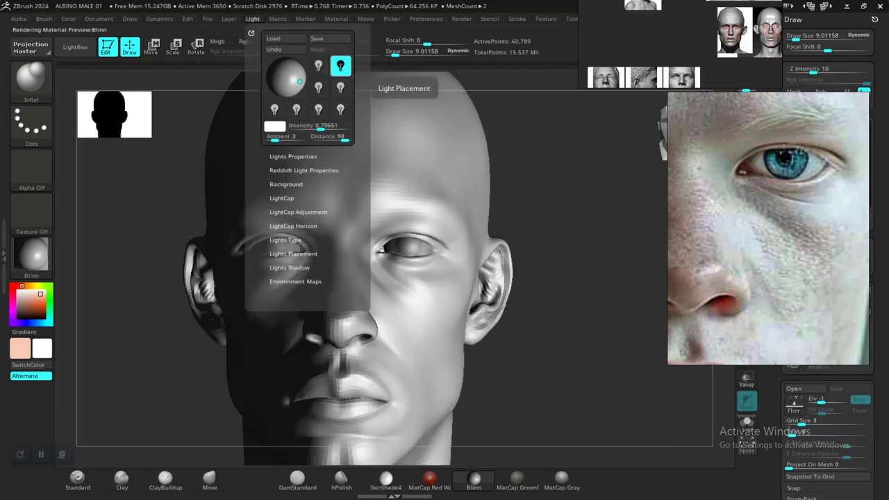
mouse_move(572, 348)
left_mouse_down("alt")
mouse_move(533, 338)
mouse_move(554, 309)
mouse_move(565, 345)
left_mouse_up("alt")
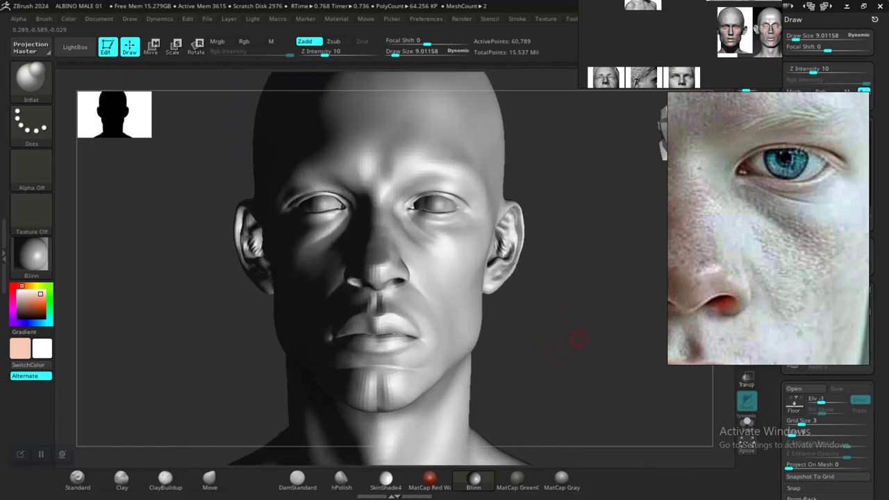
- Show the whole albino portrait, move the reference board beside the head and examine the eye and nose areas of its head renders
scroll(750, 239, "down", 6)
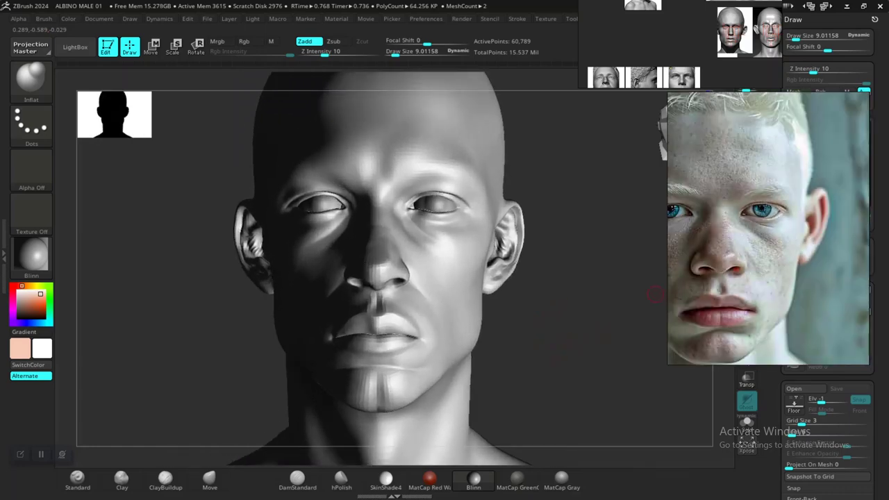
right_click_drag(736, 70, 667, 294)
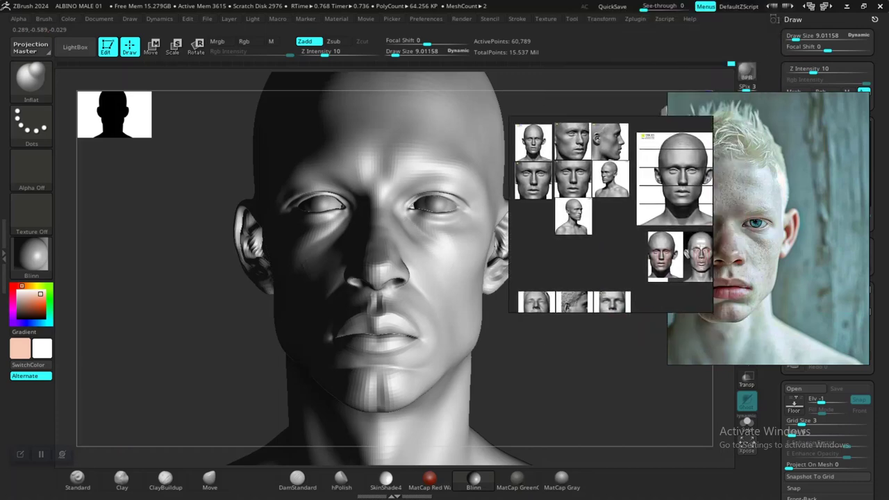
scroll(629, 240, "up", 3)
middle_click_drag(555, 194, 608, 254)
scroll(608, 154, "up", 7)
scroll(606, 205, "up", 5)
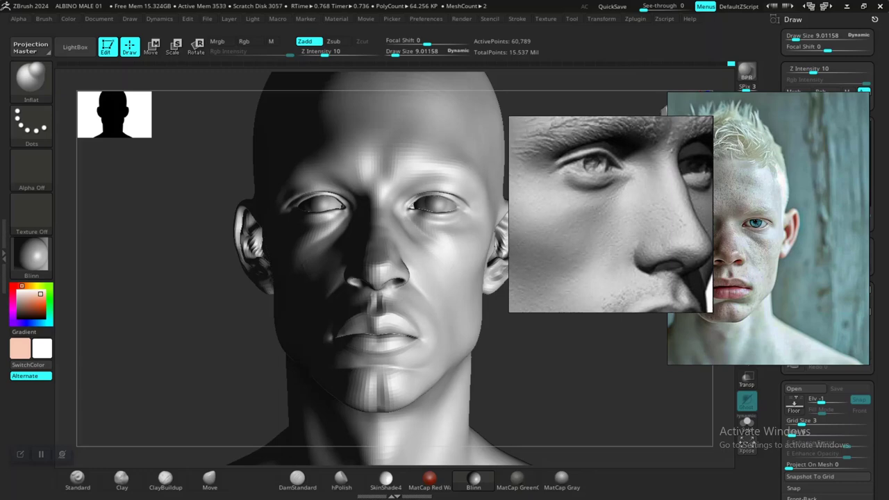
scroll(612, 213, "down", 7)
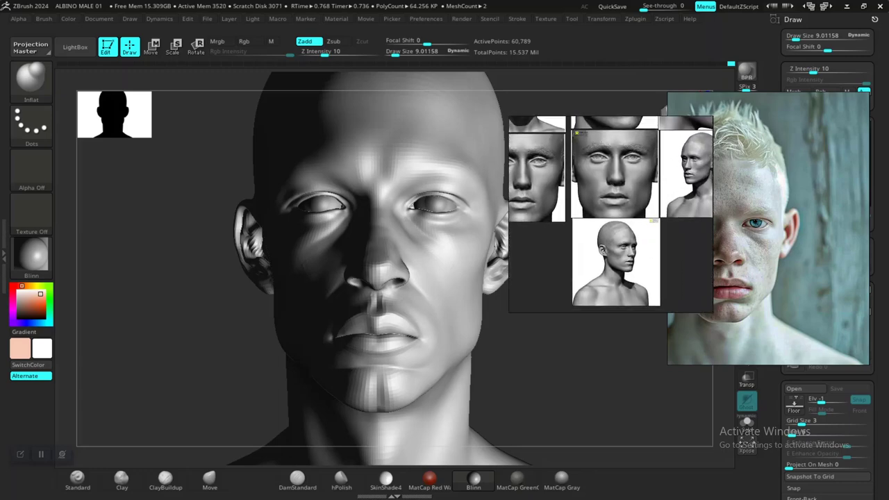
scroll(625, 178, "up", 6)
middle_click_drag(618, 178, 623, 239)
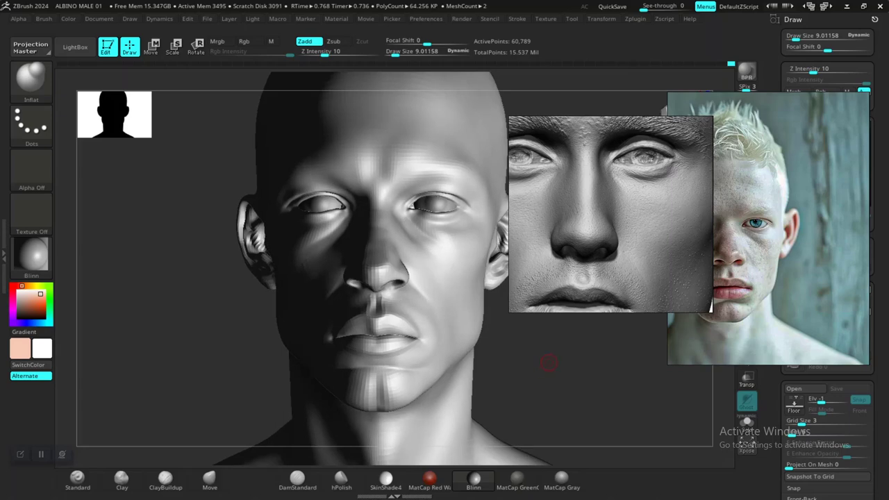
- Lower the mesh by one subdivision level, enlarge the Inflat brush to a draw size of about 18 and work the area between nose and under-eye
left_click_drag(549, 361, 522, 464, "alt")
key("shift")
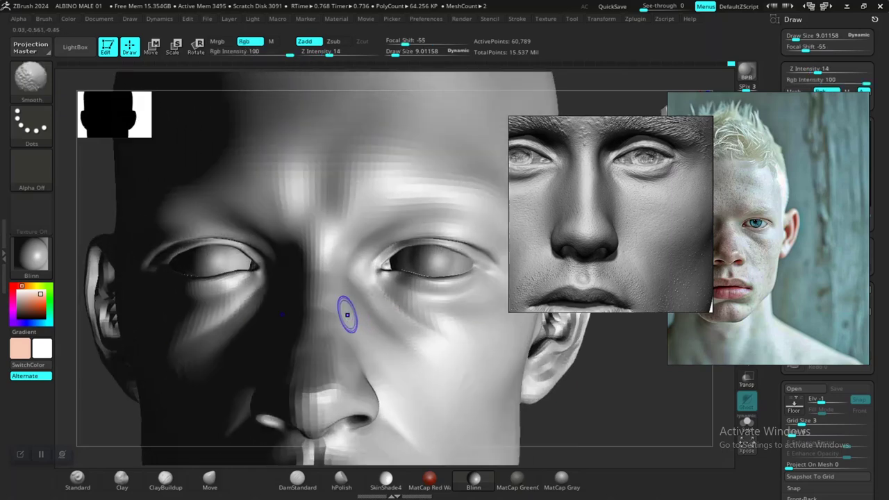
key("shift+d")
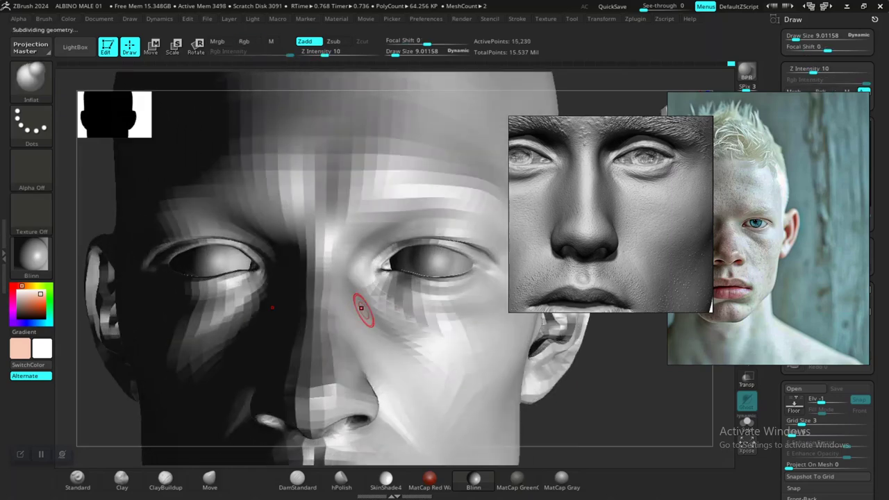
key("bracketright")
key("bracketright")
key("bracketright")
key("bracketright")
key("bracketright")
key("bracketright")
key("bracketright")
key("bracketright")
key("bracketright")
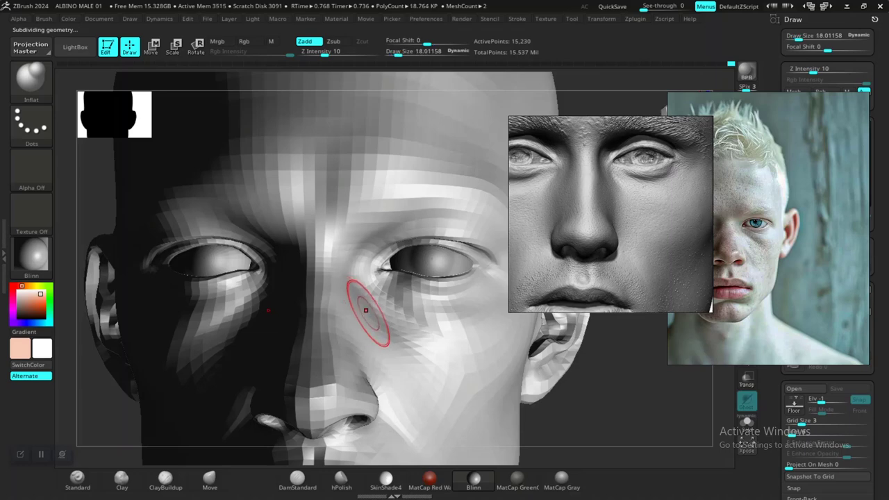
key("shift")
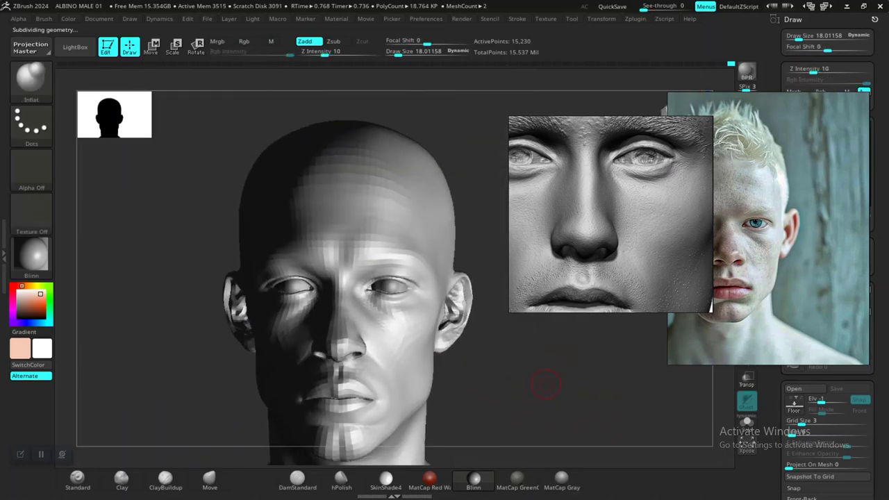
- Find the lid-cheek, nasolabial and malar anatomy diagram on the reference board and study its forms around the eye and nose
mouse_move(546, 378)
left_mouse_down("alt")
mouse_move(536, 385)
mouse_move(562, 419)
mouse_move(579, 398)
left_mouse_up("alt")
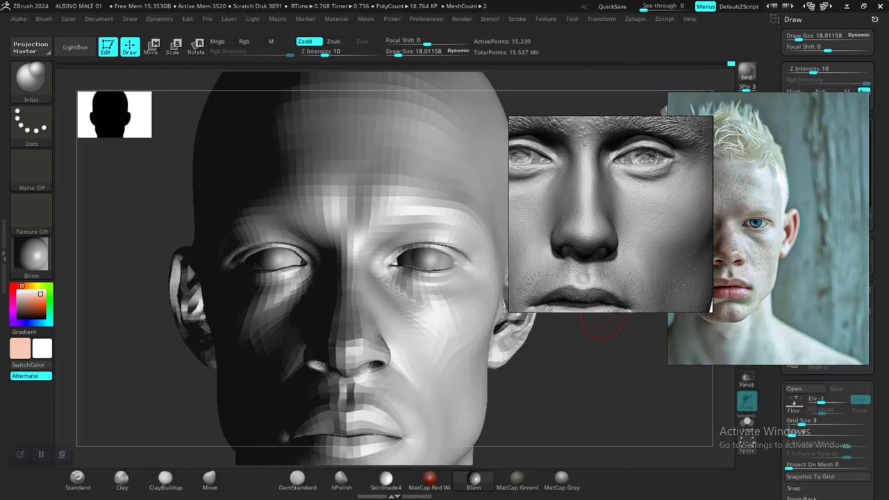
scroll(623, 227, "down", 9)
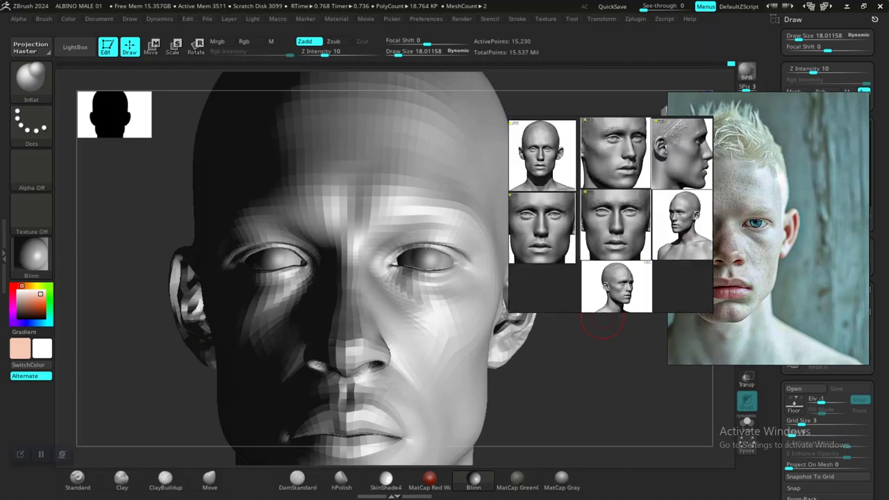
scroll(610, 215, "down", 3)
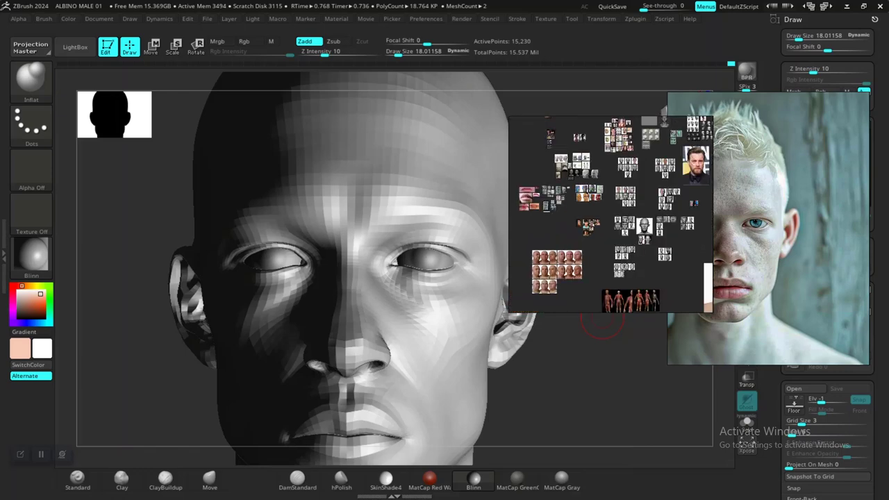
scroll(623, 230, "up", 2)
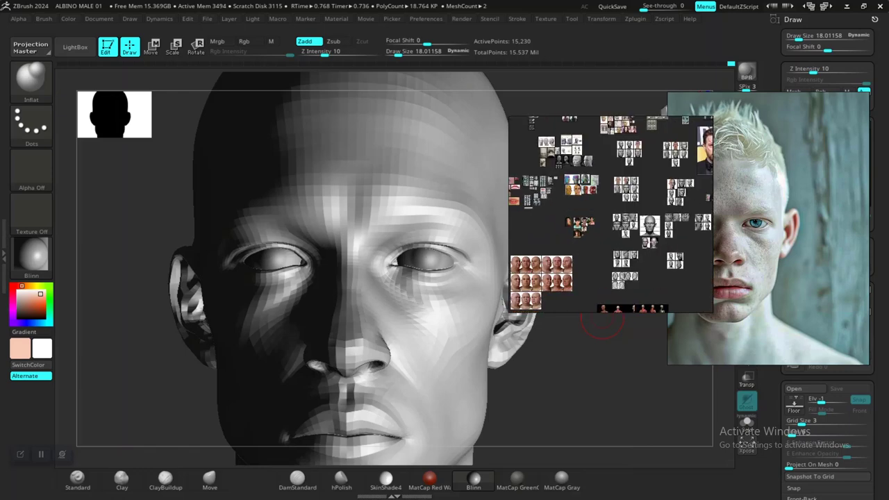
scroll(611, 215, "up", 6)
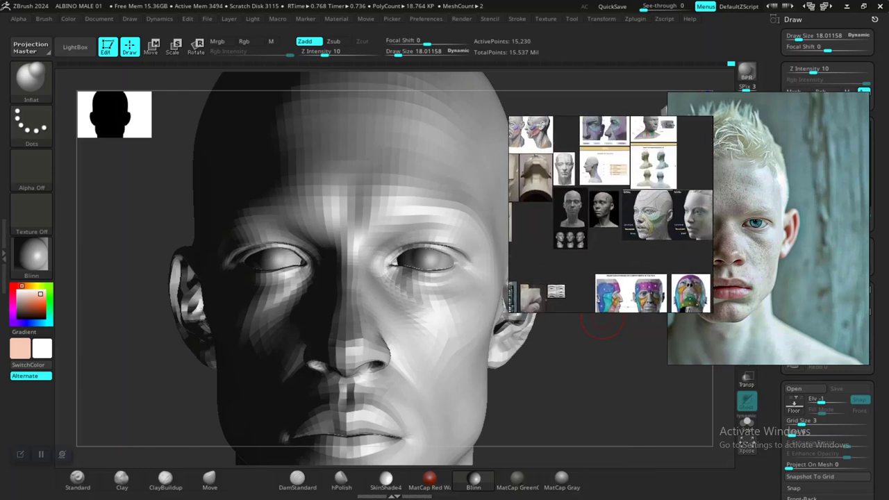
scroll(610, 214, "up", 8)
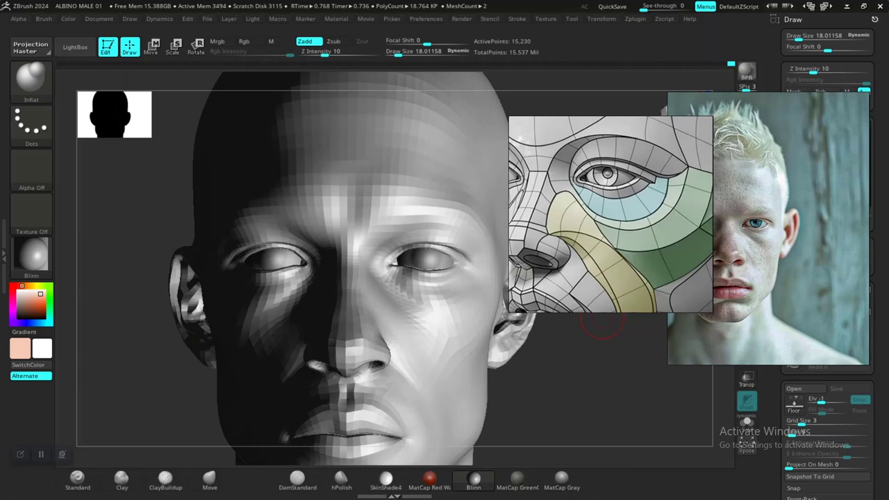
scroll(611, 214, "down", 6)
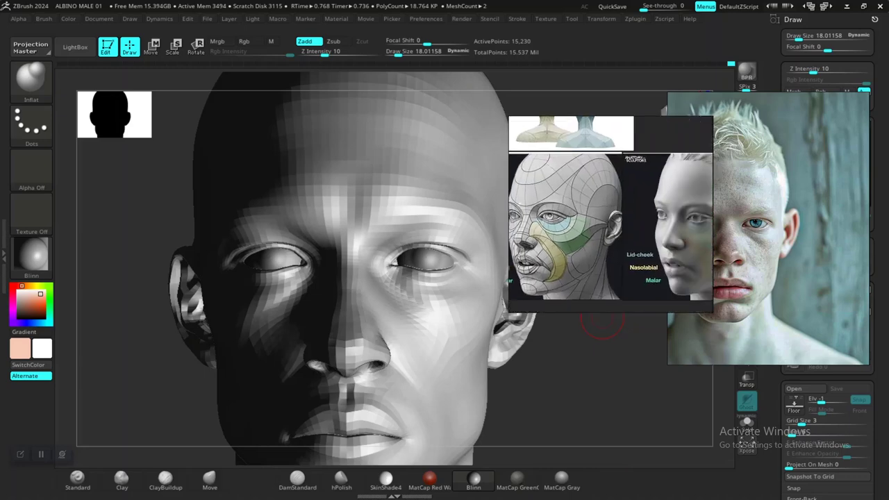
scroll(611, 214, "up", 6)
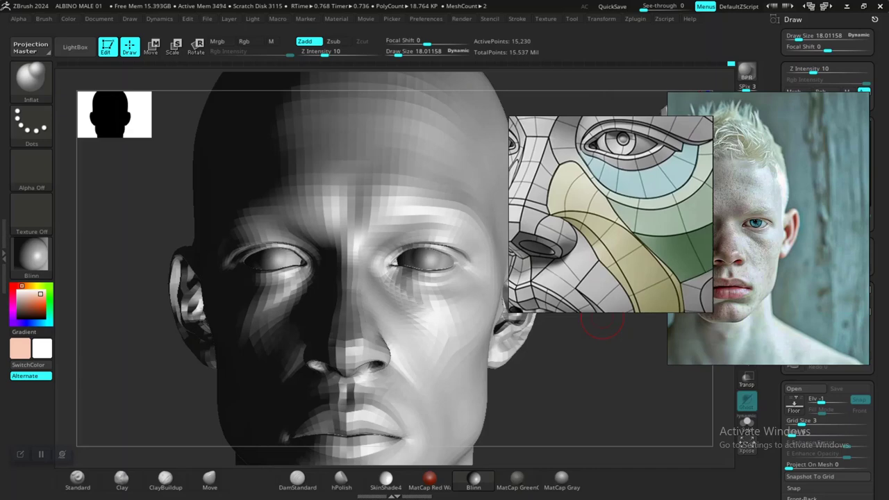
- Turn the head to a three-quarter view matching the anatomy diagram and raise the mesh by one subdivision level
left_click_drag(603, 318, 478, 332)
left_click_drag(208, 332, 221, 399)
left_click_drag(189, 359, 167, 348)
key("d")
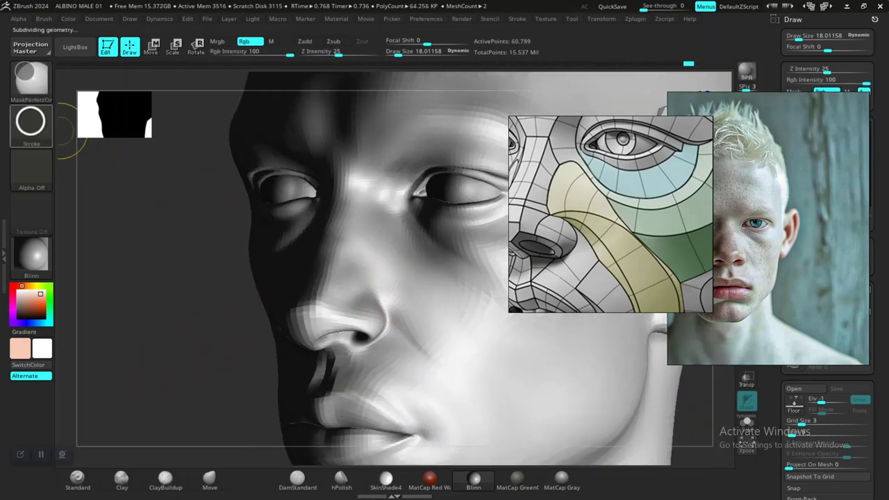
- Mask the nasolabial band from beside the nose down onto the cheek, following the yellow region of the anatomy diagram
left_click(31, 80, "ctrl")
left_click(266, 141, "ctrl")
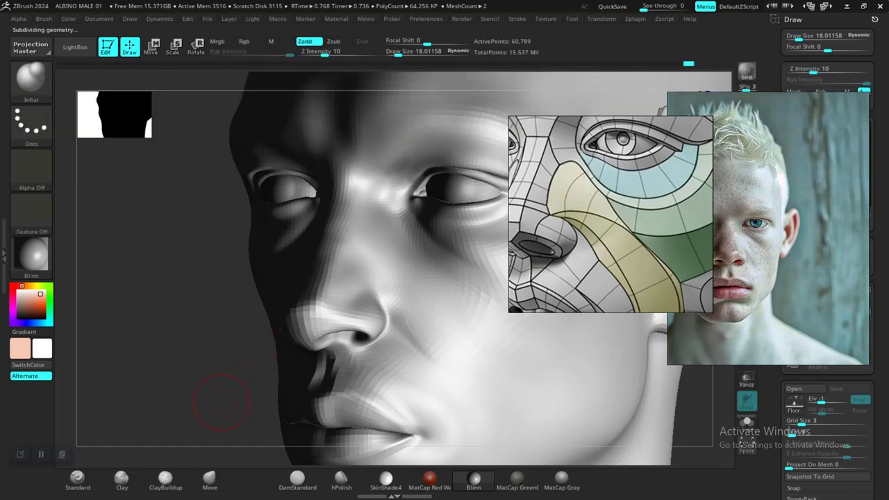
left_click_drag(201, 384, 179, 391, "alt")
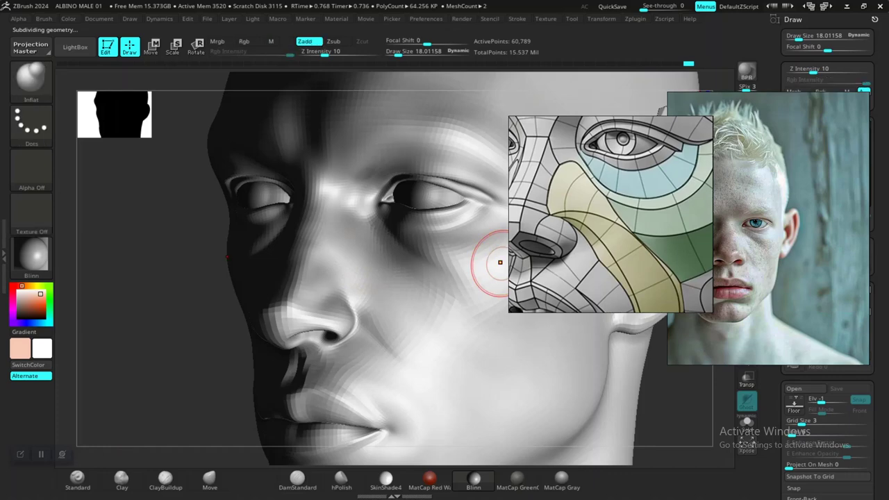
middle_click_drag(590, 240, 565, 197)
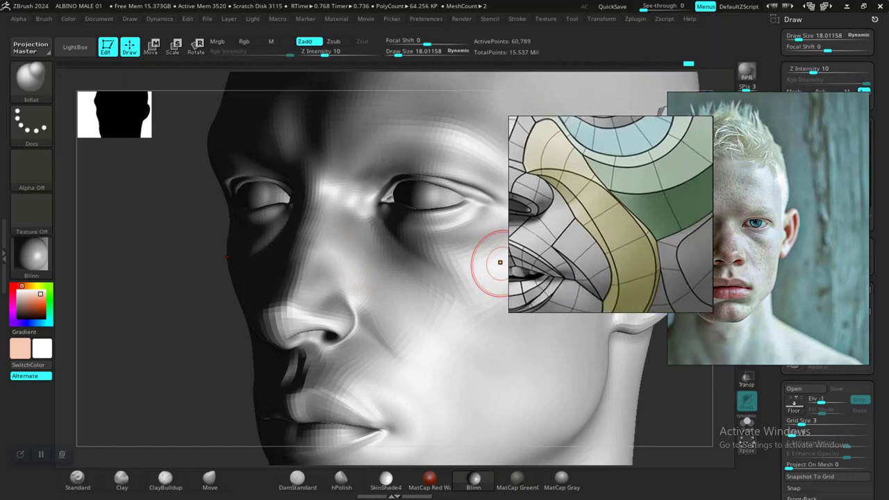
right_click_drag(500, 263, 444, 267)
mouse_move(375, 236)
left_mouse_down("ctrl")
mouse_move(353, 284)
mouse_move(421, 355)
mouse_move(419, 322)
mouse_move(365, 250)
mouse_move(351, 270)
mouse_move(359, 300)
left_mouse_up("ctrl")
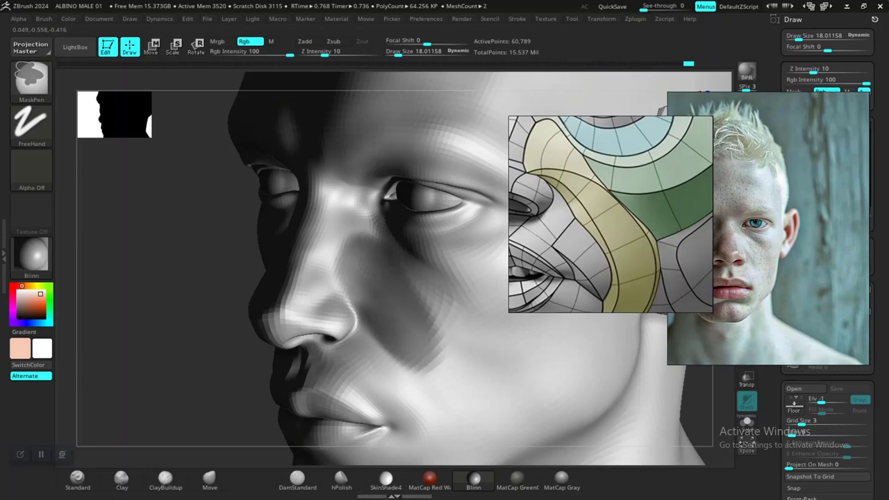
- Broaden the nasolabial mask on the cheek beside the nose, comparing it with the diagram, and undo the last mask stroke
right_click_drag(289, 391, 418, 343)
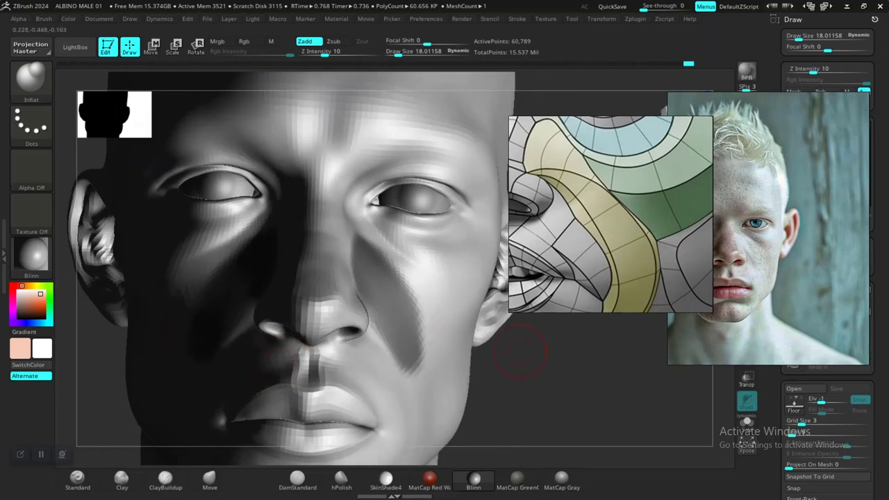
right_click_drag(520, 351, 508, 375)
right_click_drag(556, 393, 575, 443)
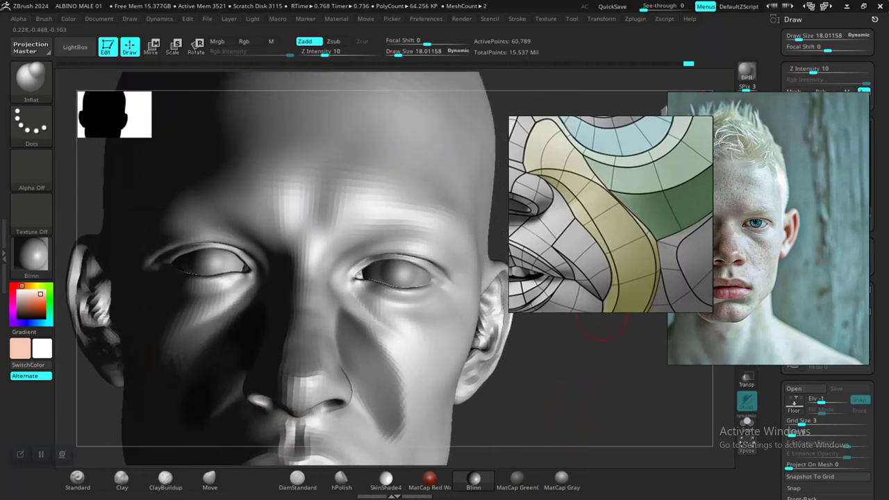
middle_click_drag(603, 222, 620, 281)
right_click_drag(608, 317, 603, 316)
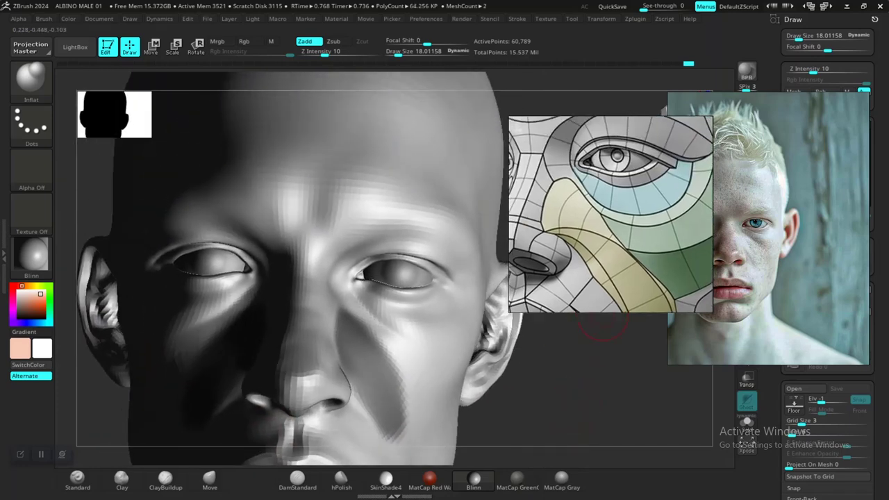
right_click_drag(551, 383, 518, 416)
left_click_drag(391, 333, 360, 307, "ctrl")
left_click_drag(393, 365, 405, 389, "ctrl")
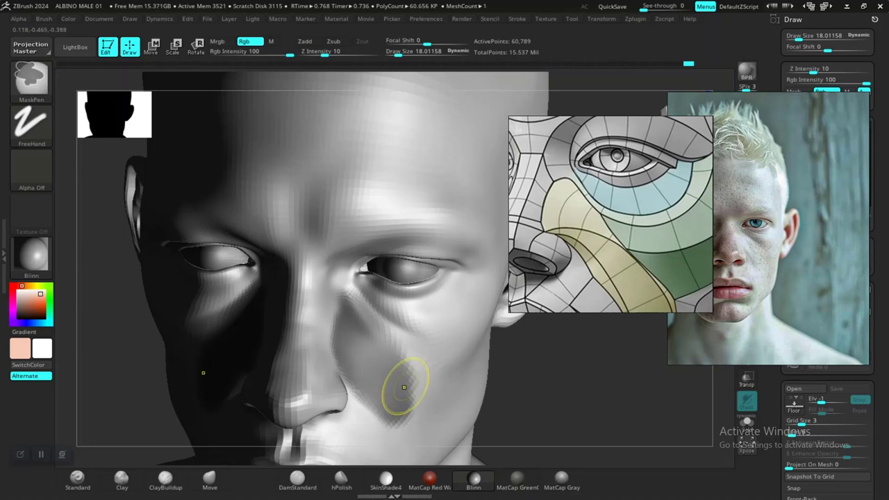
key("ctrl+z")
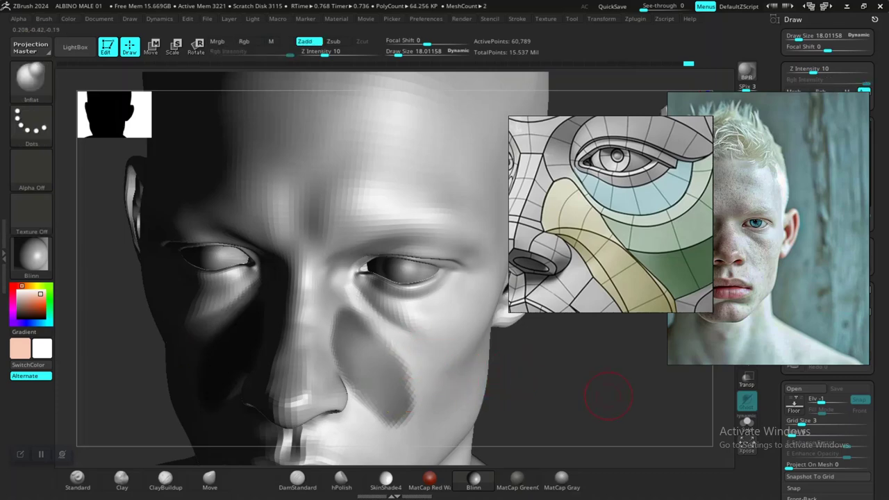
- Mask the malar band from the outer cheekbone toward the under-eye, following the green region of the diagram
right_click_drag(608, 396, 611, 425, "ctrl")
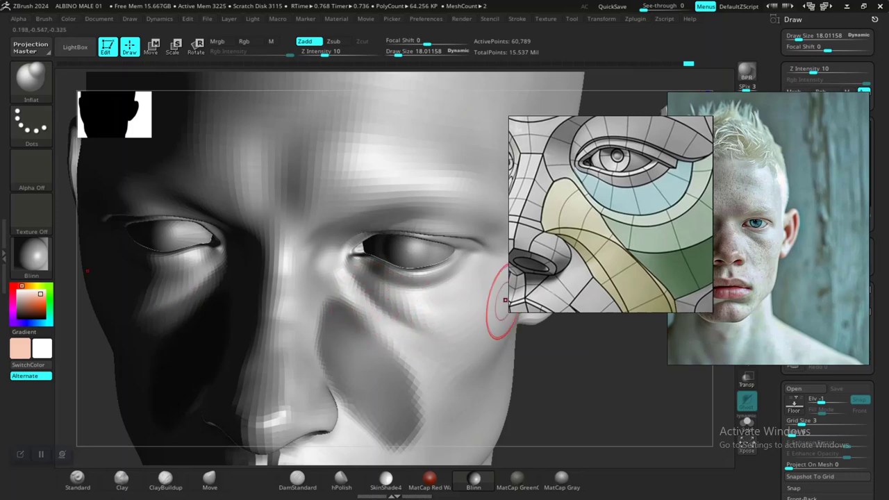
right_click_drag(570, 385, 505, 371)
middle_click_drag(615, 243, 562, 212)
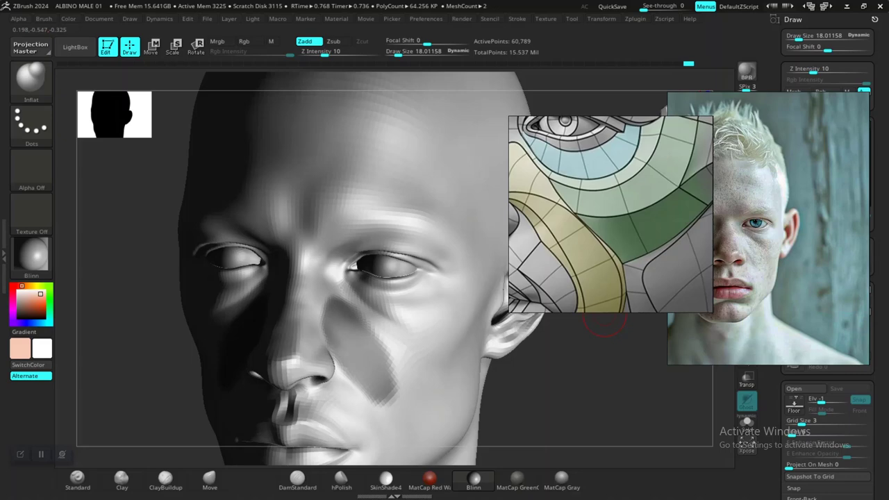
right_click_drag(538, 358, 486, 348)
right_click_drag(549, 361, 413, 361)
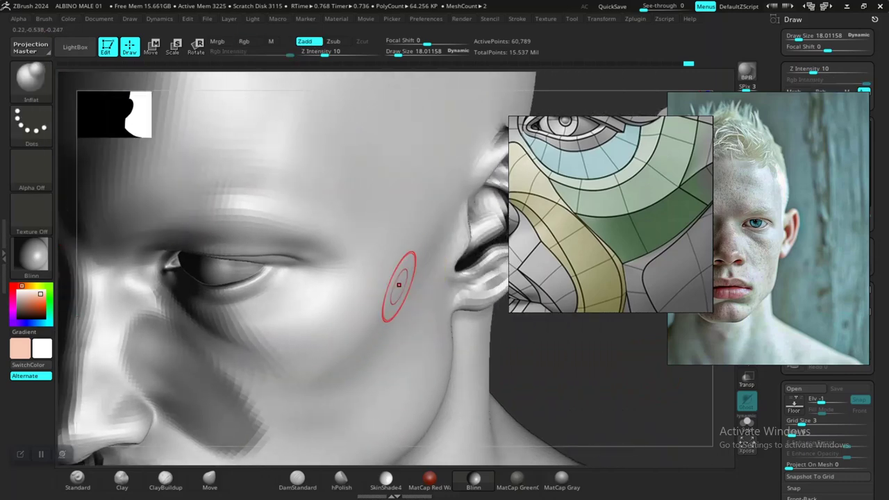
mouse_move(390, 296)
left_mouse_down("ctrl")
mouse_move(315, 354)
mouse_move(255, 335)
mouse_move(323, 325)
mouse_move(375, 279)
mouse_move(294, 317)
mouse_move(249, 314)
left_mouse_up("ctrl")
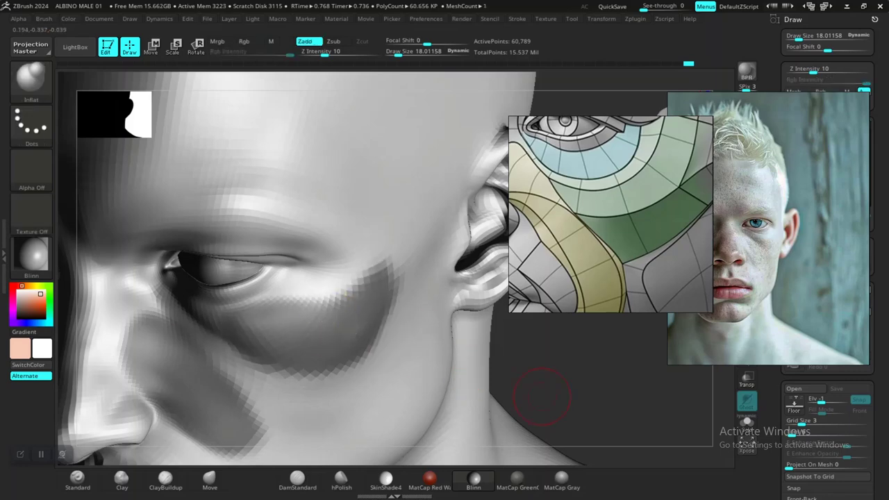
- Refine the mask under the inner eye corner, clear the entire mask and return to a full view of the head
left_click_drag(552, 395, 611, 382)
left_click_drag(306, 295, 273, 268, "ctrl")
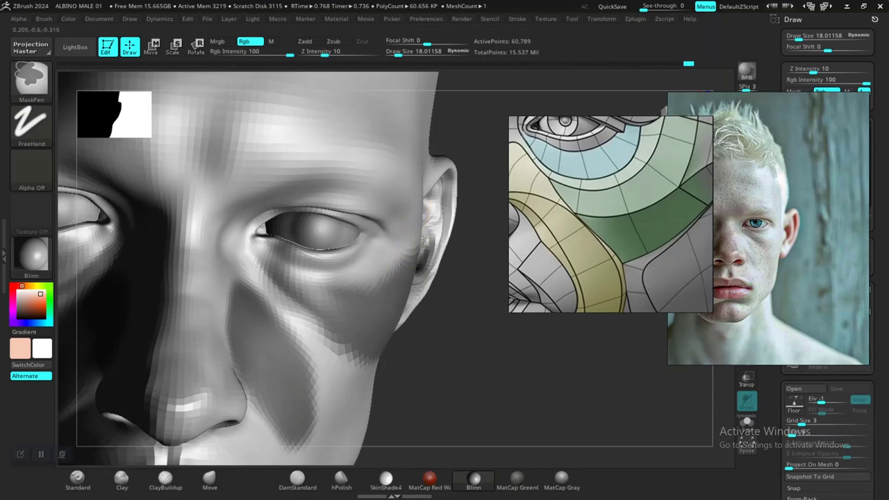
left_click_drag(273, 261, 292, 274, "ctrl+alt")
mouse_move(442, 391)
left_mouse_down("alt")
mouse_move(464, 343)
mouse_move(524, 403)
mouse_move(431, 400)
mouse_move(521, 400)
mouse_move(479, 354)
mouse_move(479, 368)
left_mouse_up("alt")
mouse_move(518, 402)
left_mouse_down("ctrl")
mouse_move(501, 368)
mouse_move(526, 392)
mouse_move(512, 368)
left_mouse_up("ctrl")
left_click_drag(524, 409, 509, 396)
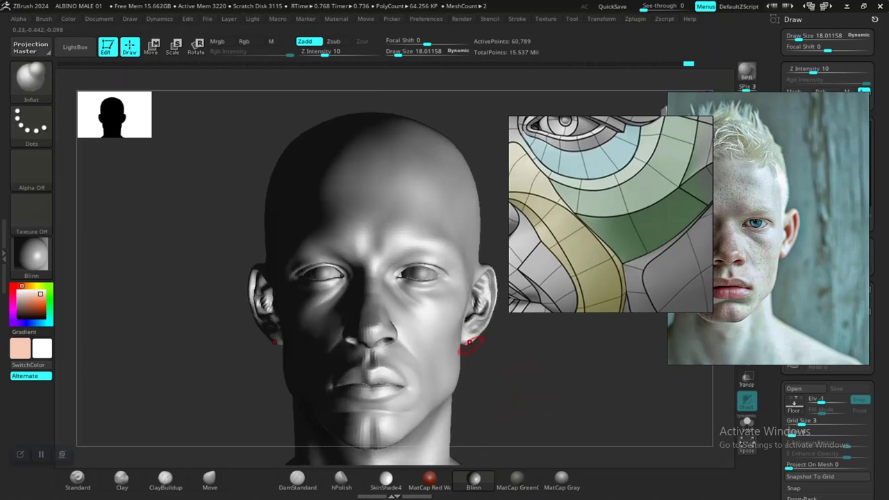
- Reposition the light so it shines on the face from directly below
right_click_drag(442, 313, 440, 278, "alt")
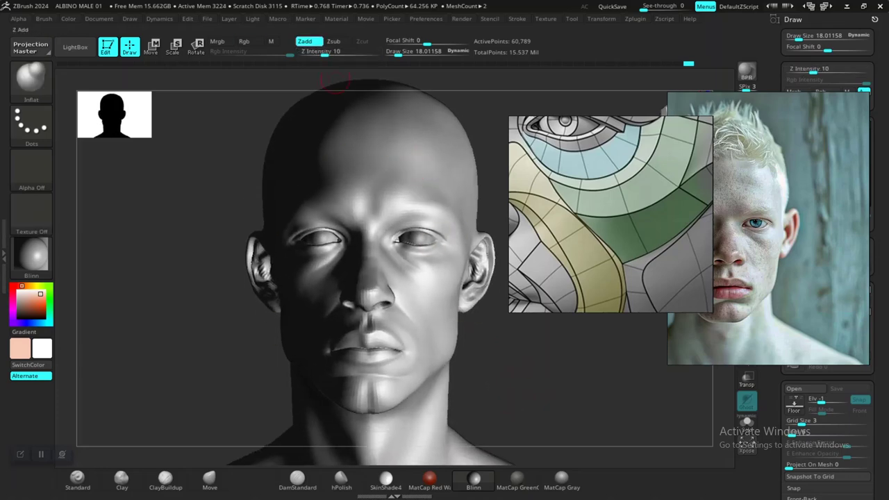
left_click(252, 19)
left_click_drag(300, 81, 286, 93)
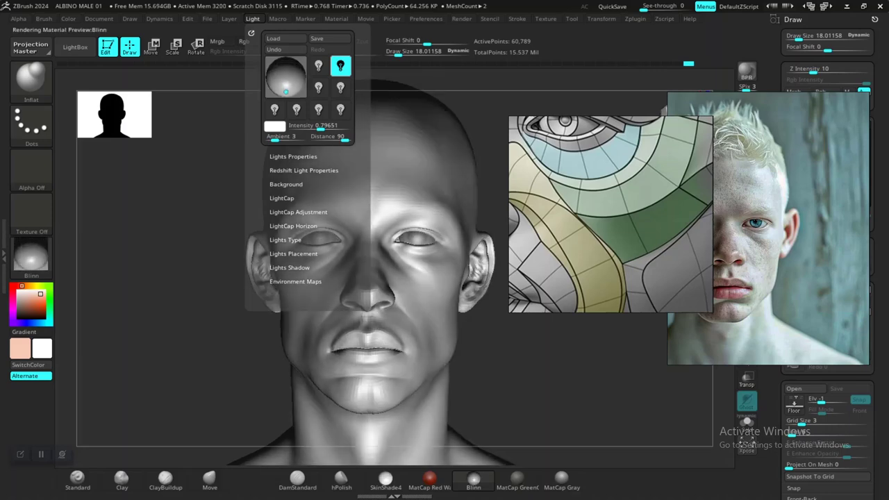
- Move the anatomy diagram above the portrait so the reference face is uncovered
left_click_drag(556, 240, 704, 219)
mouse_move(545, 298)
left_mouse_down("alt")
mouse_move(549, 240)
mouse_move(528, 388)
mouse_move(566, 364)
mouse_move(637, 363)
mouse_move(562, 365)
mouse_move(549, 316)
left_mouse_up("alt")
mouse_move(565, 286)
left_mouse_down("alt")
mouse_move(532, 321)
mouse_move(557, 357)
mouse_move(462, 354)
mouse_move(589, 355)
mouse_move(558, 351)
mouse_move(554, 336)
mouse_move(554, 359)
mouse_move(563, 348)
mouse_move(550, 362)
mouse_move(596, 362)
mouse_move(549, 362)
mouse_move(553, 323)
mouse_move(550, 356)
mouse_move(458, 358)
mouse_move(510, 335)
mouse_move(545, 349)
mouse_move(546, 371)
mouse_move(561, 352)
mouse_move(592, 348)
mouse_move(553, 354)
left_mouse_up("alt")
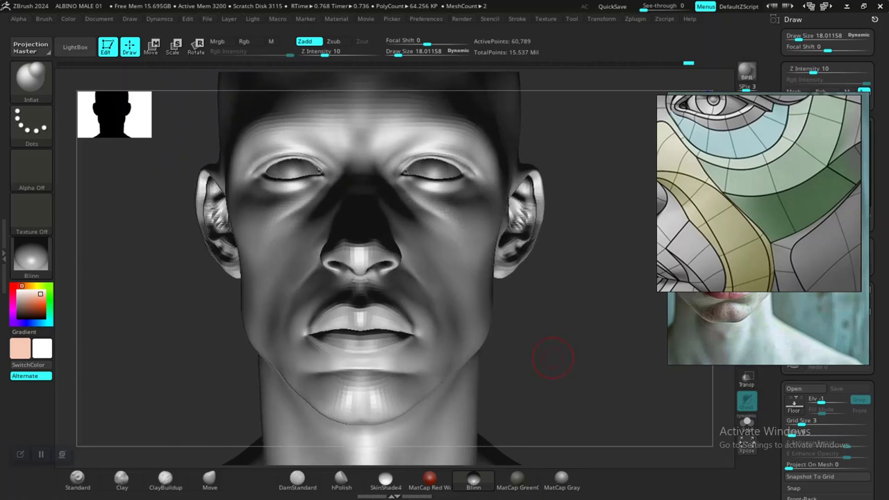
left_click_drag(540, 349, 582, 369)
left_click_drag(701, 261, 677, 100)
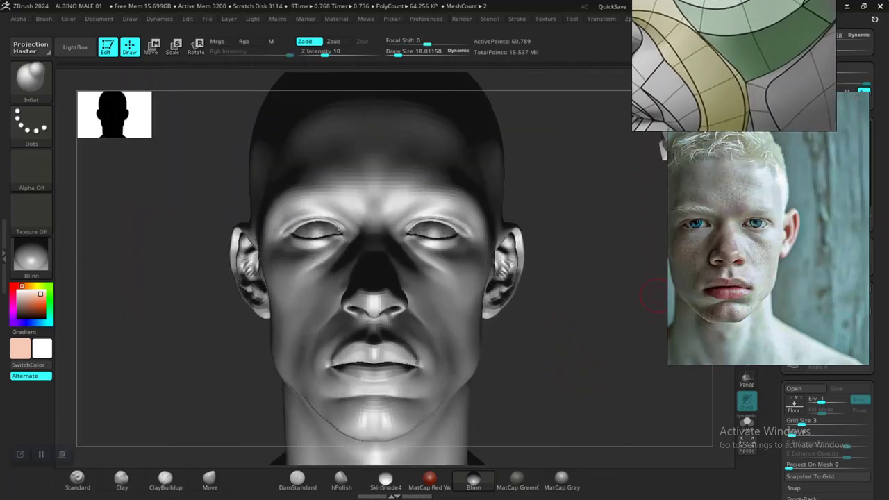
- Switch to the Move brush with a draw size of about 26 and face the eyes straight from the front
left_click_drag(646, 296, 589, 296, "shift")
left_click_drag(426, 333, 478, 316)
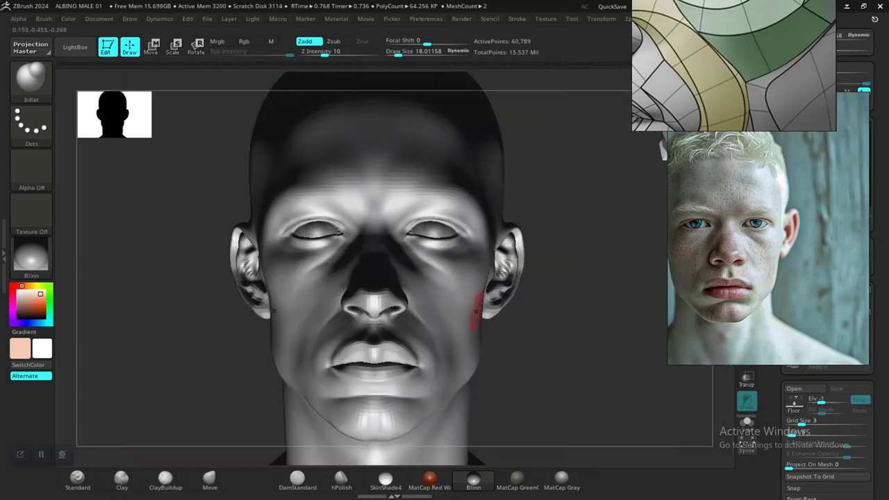
left_click_drag(563, 337, 625, 333, "alt")
left_click_drag(615, 368, 629, 373, "alt")
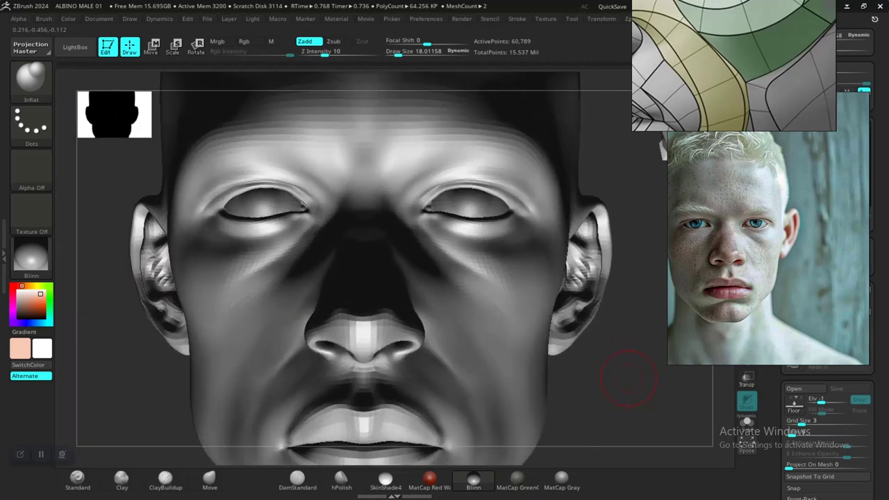
left_click_drag(570, 369, 593, 367)
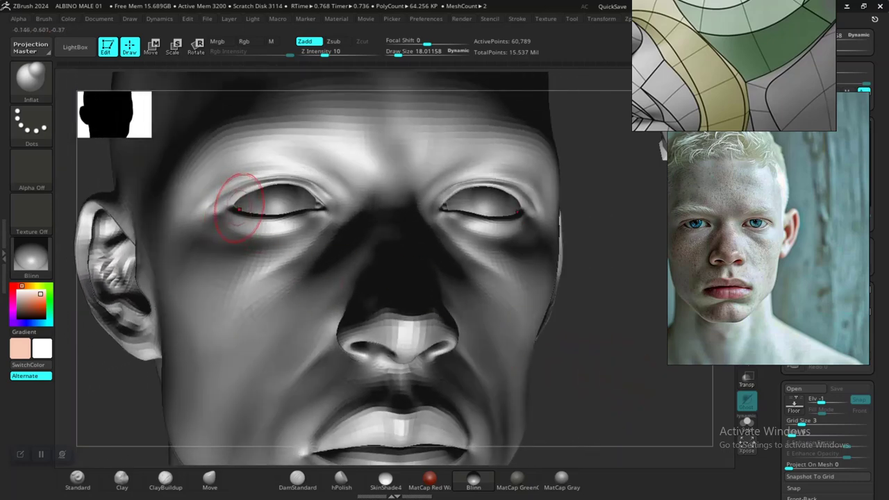
key("space")
left_click_drag(236, 220, 241, 219)
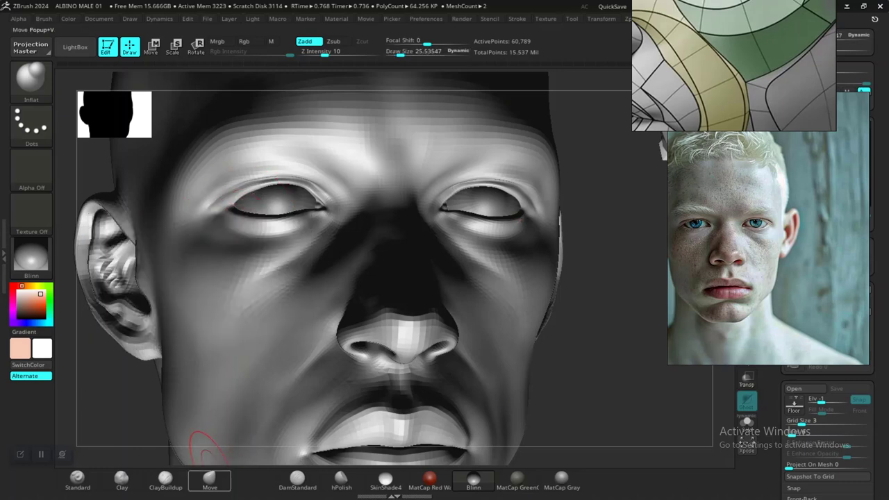
left_click(209, 480)
left_click_drag(114, 407, 101, 407, "shift")
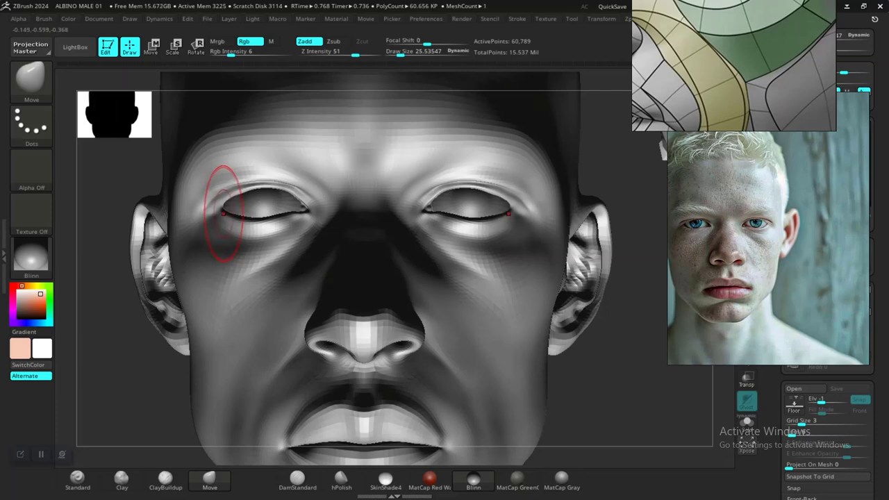
- Frame the whole head and reposition the light so it shines from low on the head's left side
left_click_drag(631, 413, 579, 336, "alt")
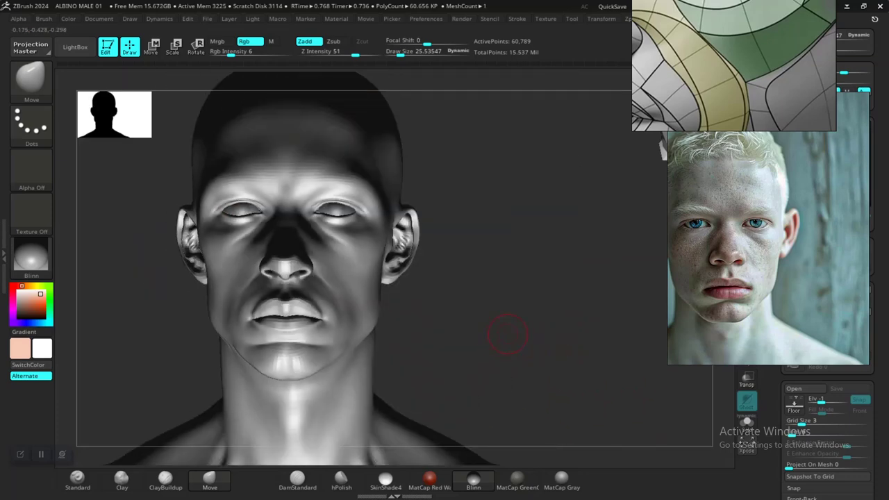
mouse_move(507, 334)
left_mouse_down("alt")
mouse_move(554, 343)
mouse_move(557, 367)
mouse_move(554, 354)
left_mouse_up("alt")
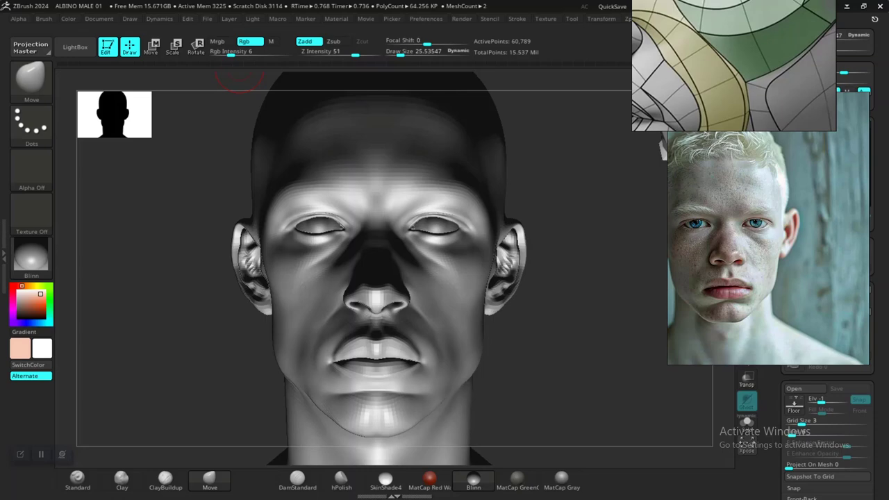
left_click(252, 19)
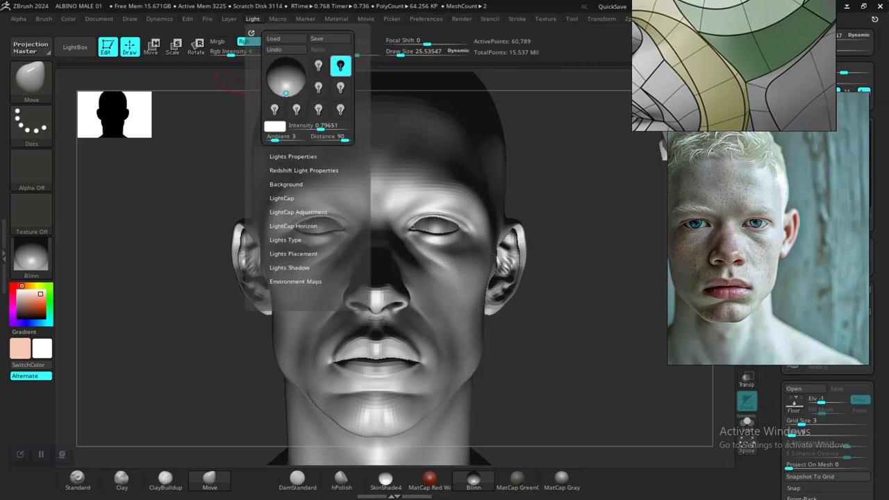
left_click_drag(285, 92, 302, 91)
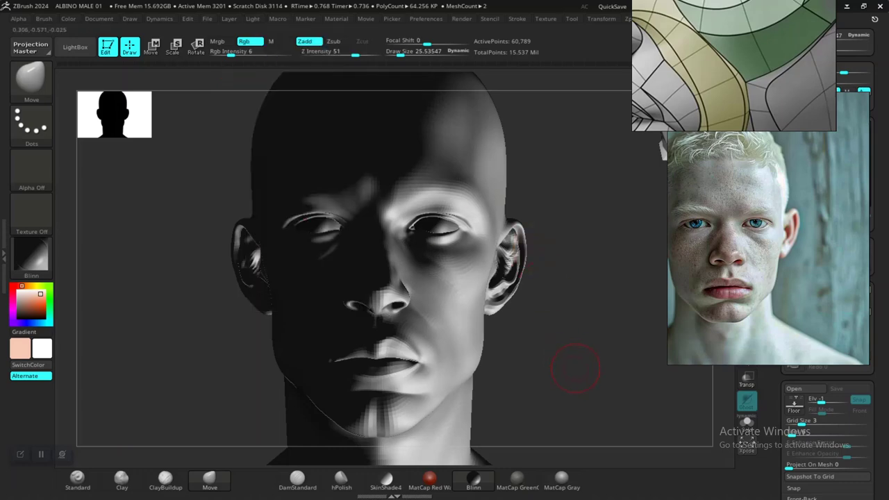
- Raise the mesh by one subdivision level and fine-tune the position of the low side light
right_click_drag(575, 369, 568, 331, "ctrl")
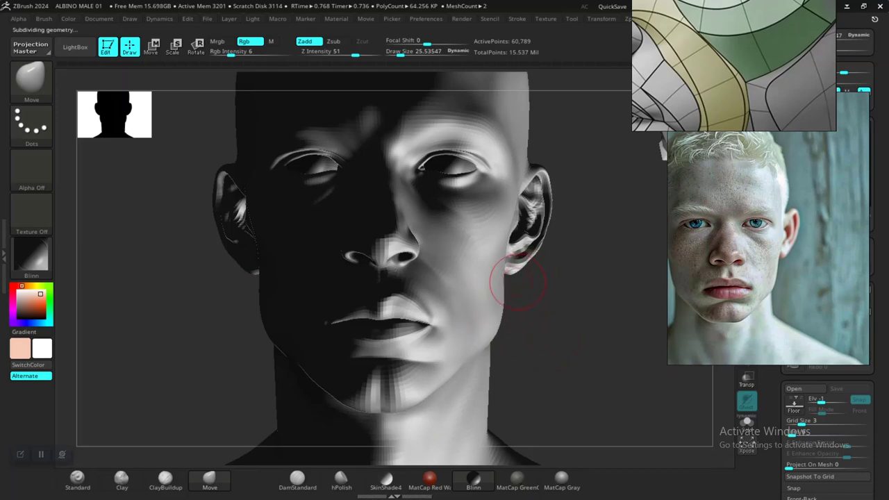
key("d")
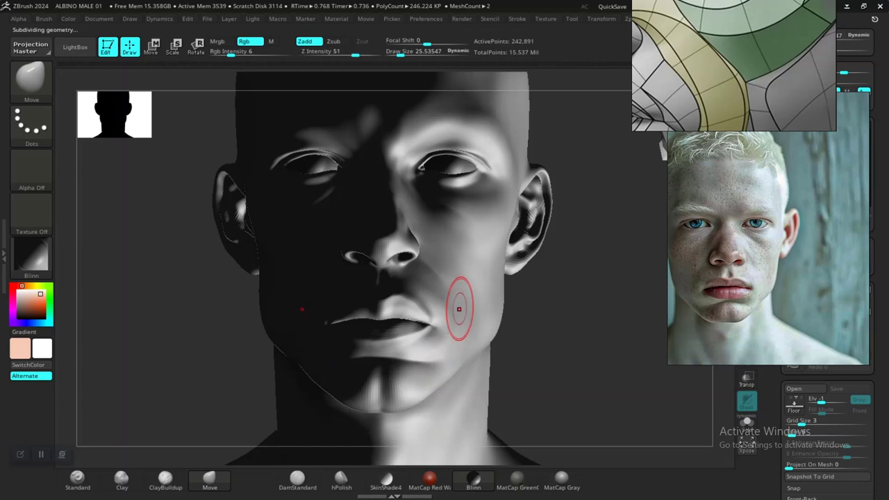
left_click_drag(539, 341, 502, 355, "alt")
left_click_drag(548, 332, 567, 372, "alt")
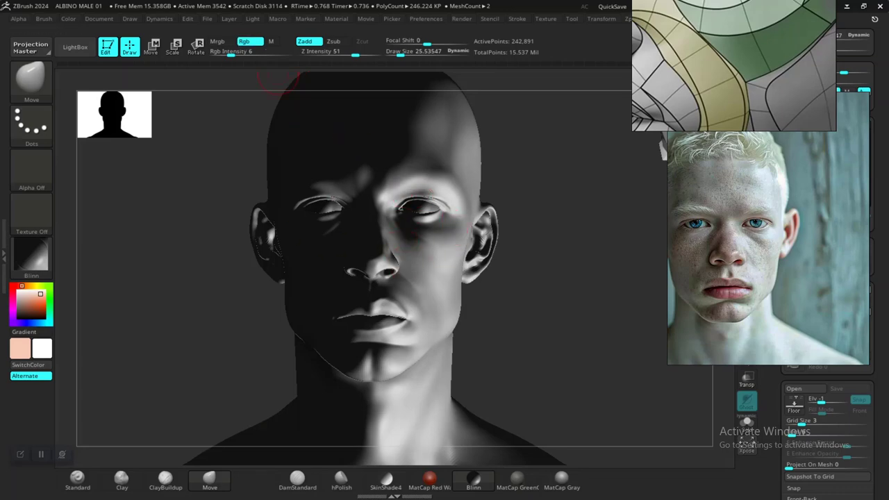
left_click(252, 19)
left_click_drag(301, 91, 302, 89)
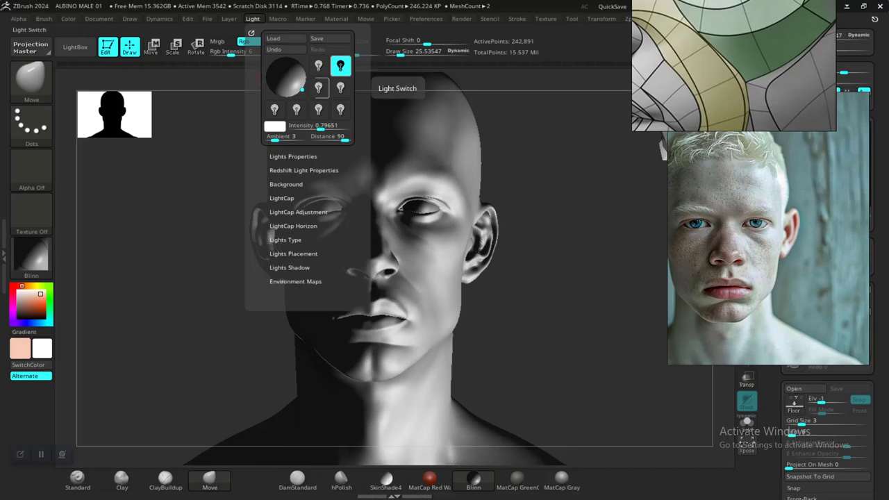
- Frame the cheek and mouth in profile, lower the mesh by two subdivision levels and switch to the ClayBuildup brush
left_click_drag(550, 333, 453, 307, "alt")
mouse_move(535, 309)
left_mouse_down()
mouse_move(525, 308)
mouse_move(568, 314)
mouse_move(512, 319)
mouse_move(549, 321)
mouse_move(554, 342)
mouse_move(508, 354)
left_mouse_up()
mouse_move(509, 354)
left_mouse_down()
mouse_move(537, 357)
mouse_move(486, 317)
mouse_move(550, 317)
mouse_move(504, 311)
mouse_move(511, 337)
mouse_move(558, 365)
mouse_move(551, 281)
mouse_move(531, 301)
mouse_move(576, 347)
mouse_move(580, 277)
mouse_move(579, 309)
mouse_move(595, 302)
mouse_move(568, 317)
mouse_move(558, 302)
mouse_move(563, 325)
left_mouse_up()
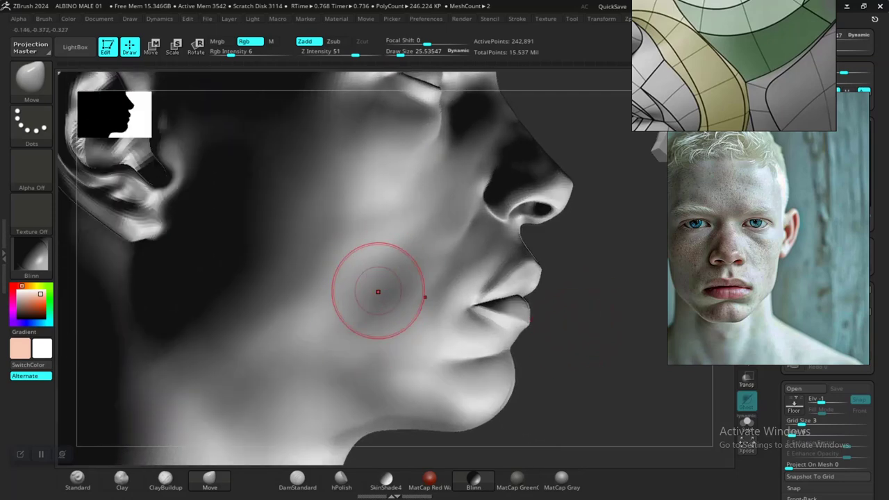
key("shift+d")
key("shift+d")
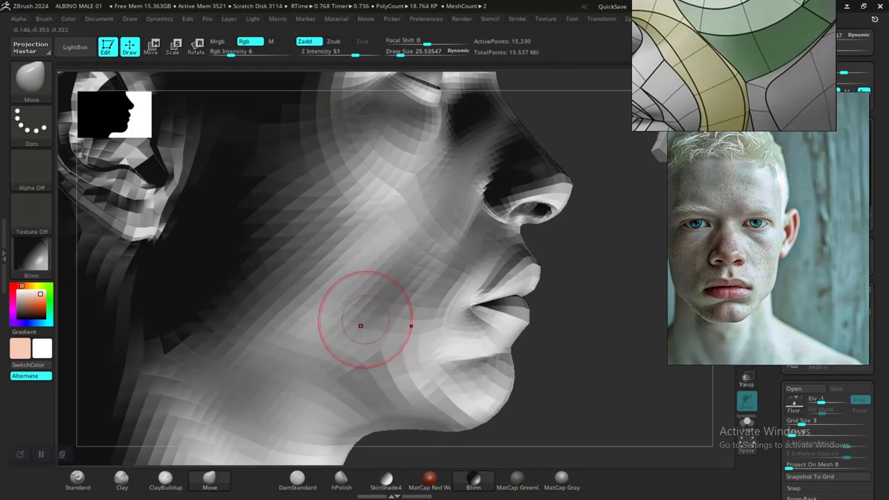
left_click(165, 478)
- Build up and smooth the cheek beside the mouth, adjusting the brush to a draw size of about 33 and Z intensity 8
key("space")
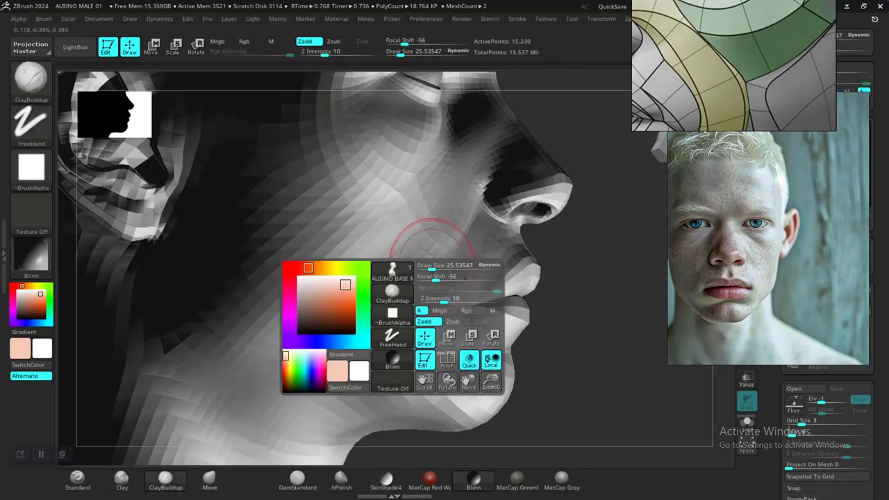
mouse_move(436, 266)
left_mouse_down()
mouse_move(404, 268)
mouse_move(381, 305)
left_mouse_up()
key("shift")
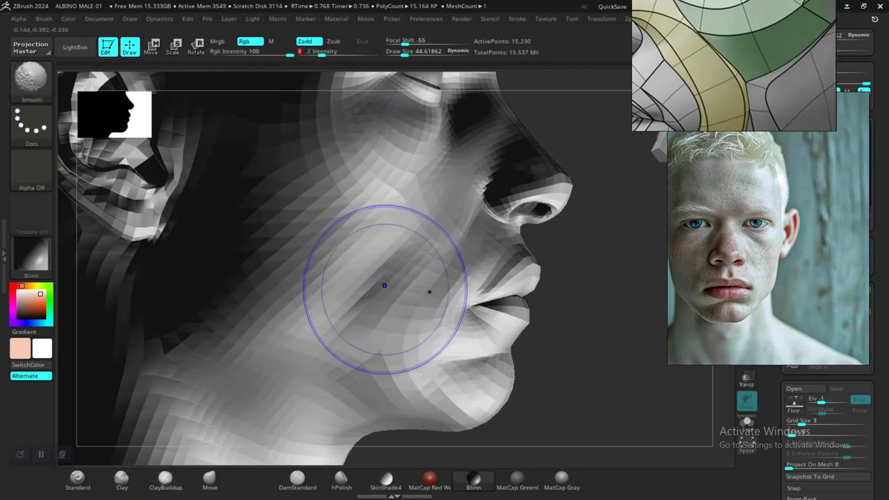
key("space")
left_click_drag(393, 279, 391, 279)
key("shift")
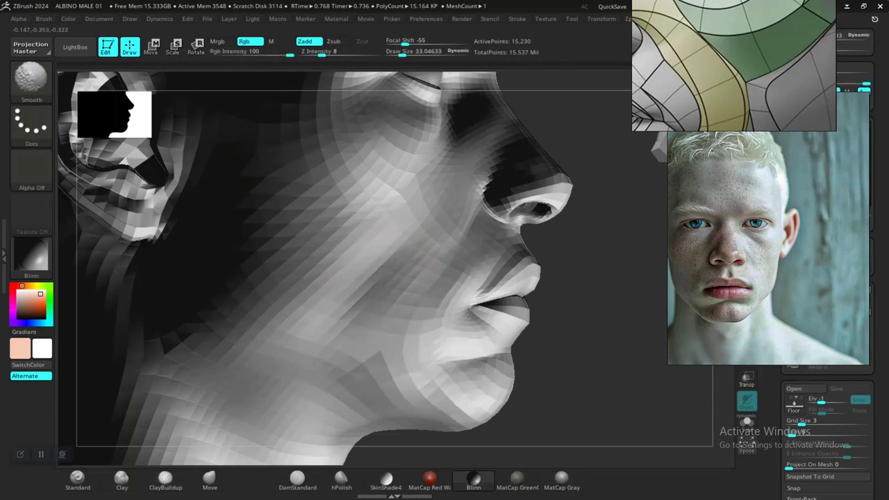
- Raise the mesh by one subdivision level and reposition the light so it shines straight onto the face
left_click_drag(561, 386, 444, 371, "alt")
key("ctrl+d")
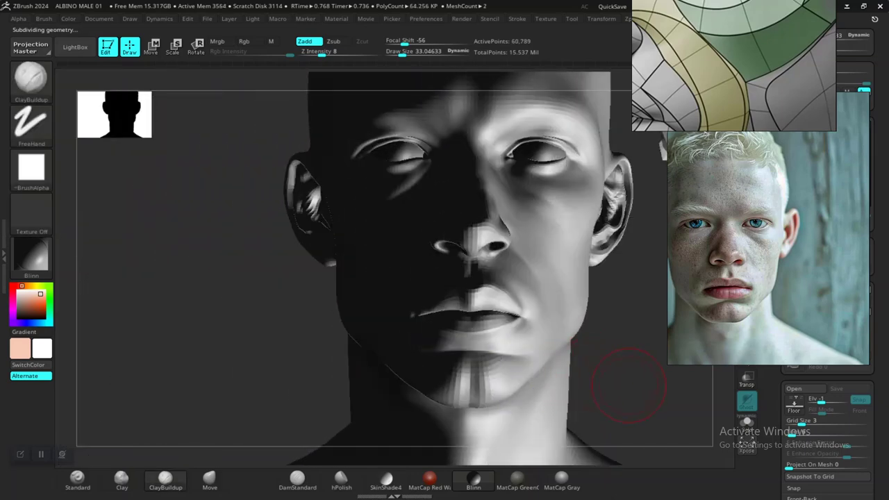
left_click_drag(629, 383, 555, 373, "alt")
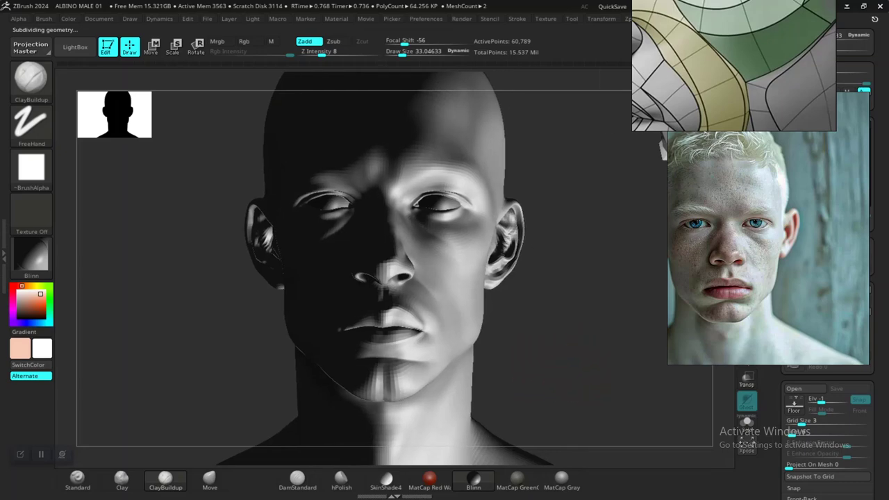
left_click(252, 19)
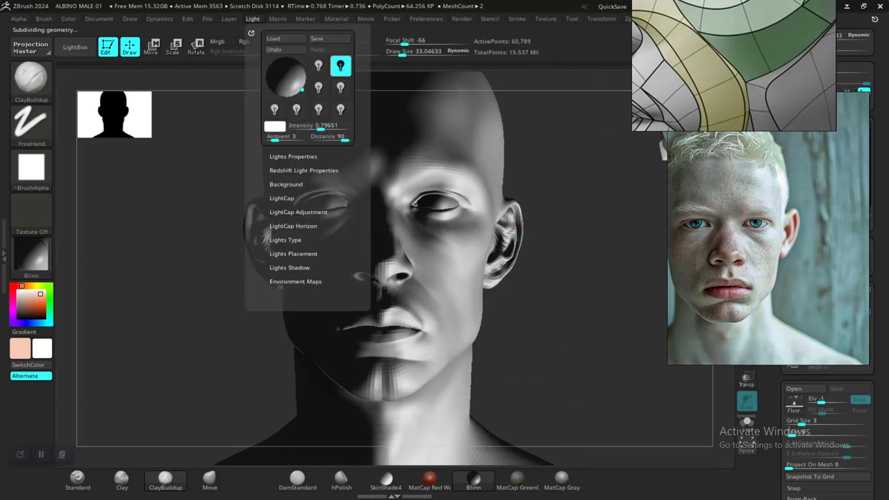
left_click(286, 78)
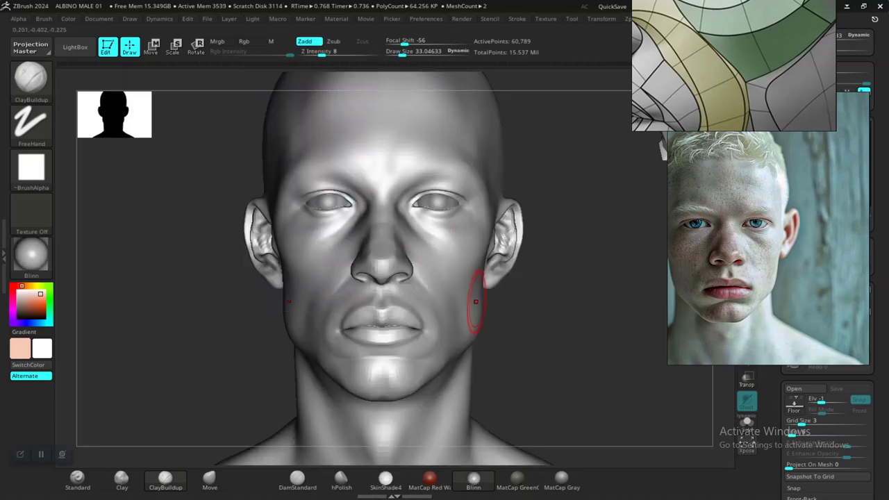
mouse_move(563, 353)
left_mouse_down("alt")
mouse_move(560, 341)
mouse_move(557, 359)
left_mouse_up("alt")
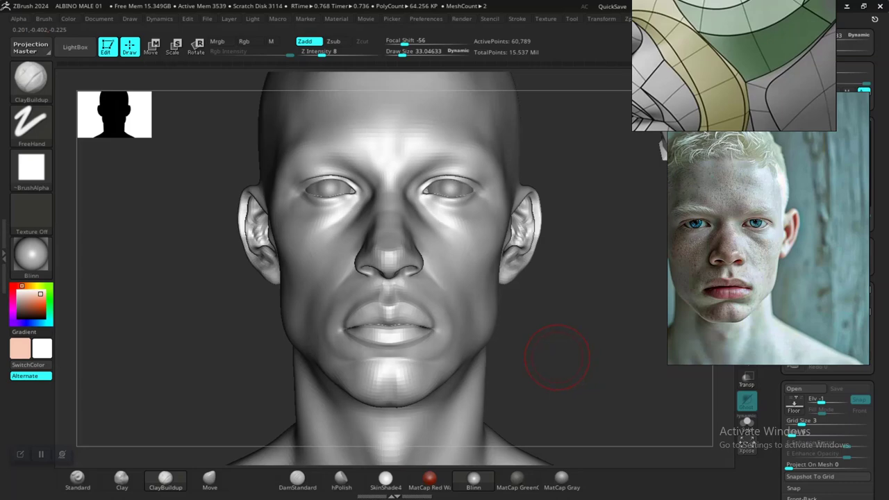
mouse_move(555, 352)
left_mouse_down("alt")
mouse_move(549, 342)
mouse_move(457, 350)
mouse_move(559, 352)
left_mouse_up("alt")
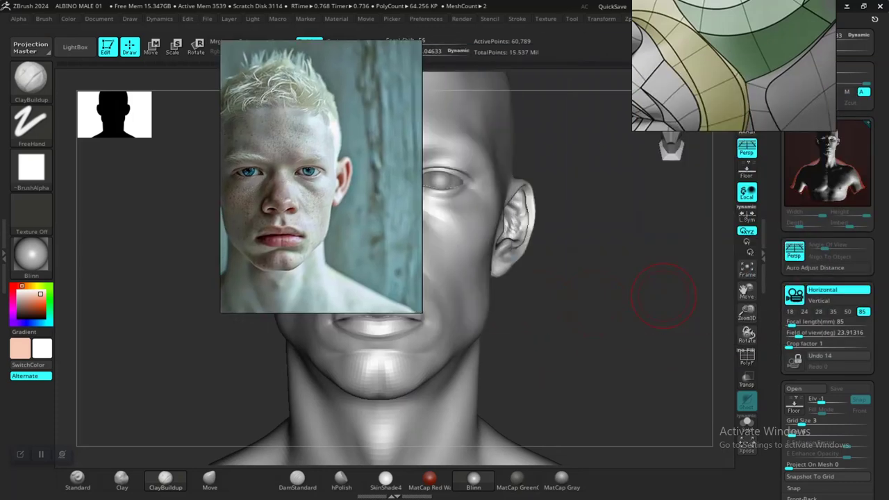
- Place the portrait reference beside the front-facing head, raise the mesh to its highest subdivision level and bring up the layer list
left_click_drag(566, 340, 610, 325, "shift")
mouse_move(878, 444)
left_mouse_down()
mouse_move(877, 129)
mouse_move(878, 180)
left_mouse_up()
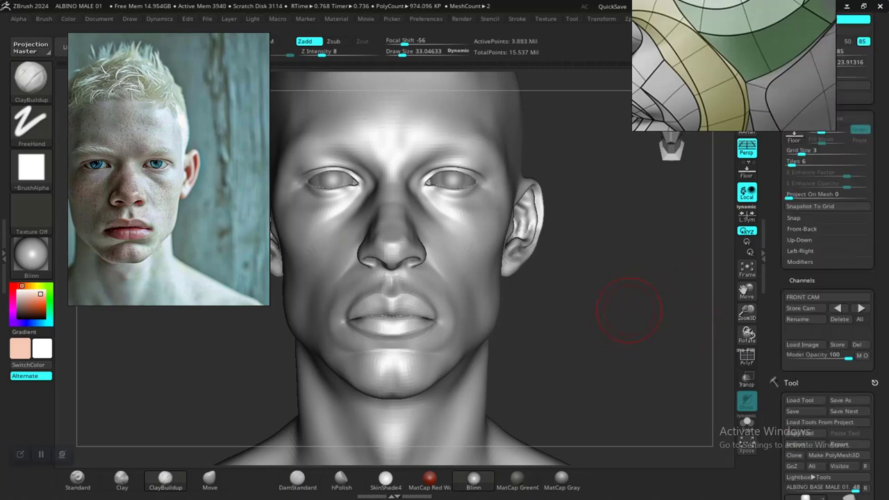
key("d")
left_click_drag(878, 430, 878, 138)
scroll(826, 292, "down", 3)
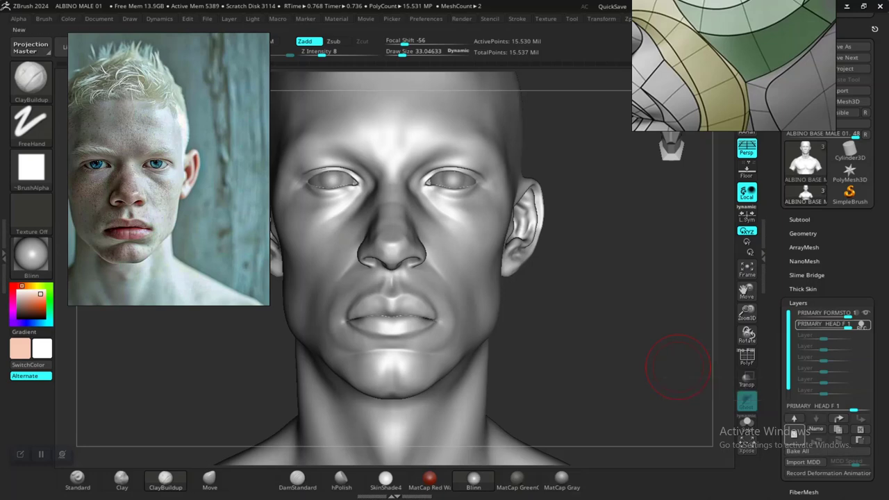
- Add a new sculpting layer and name it ASYMMETRY
left_click(794, 434)
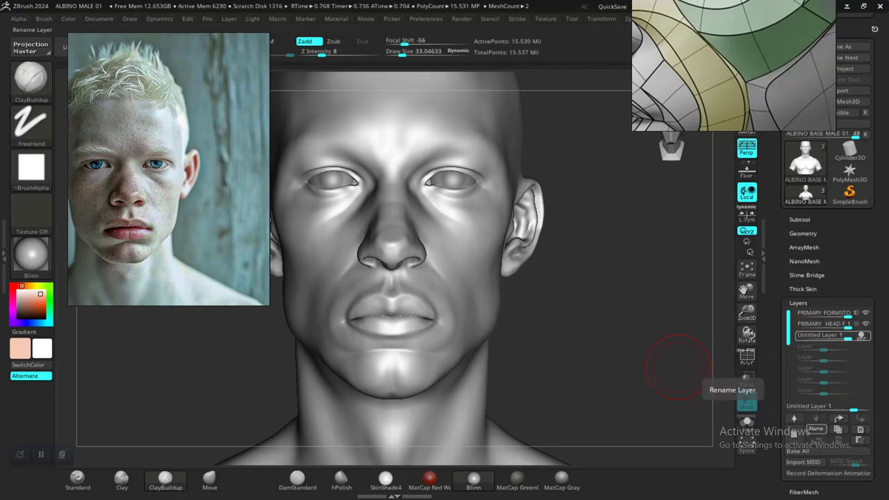
left_click(815, 429)
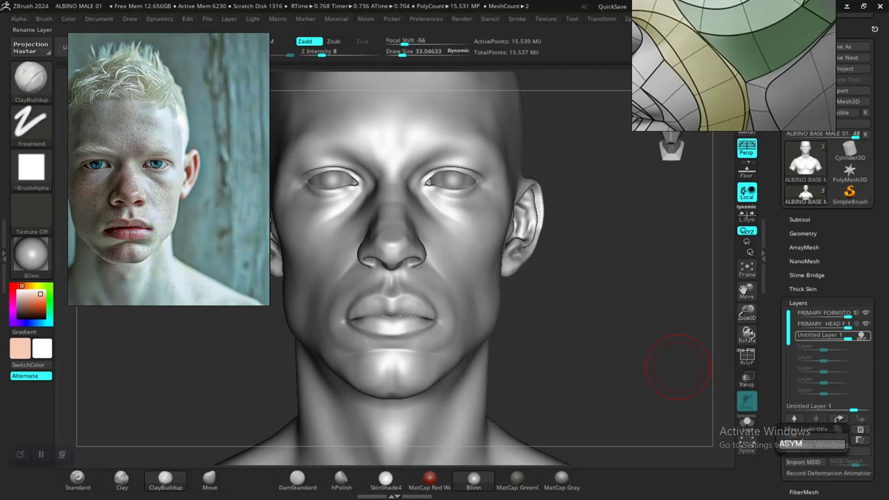
type("ASYMMETR")
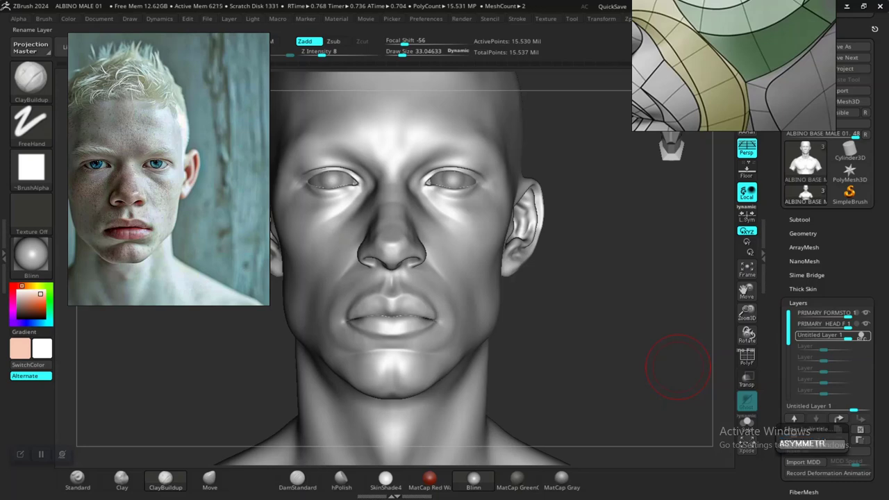
type("Y")
key("Return")
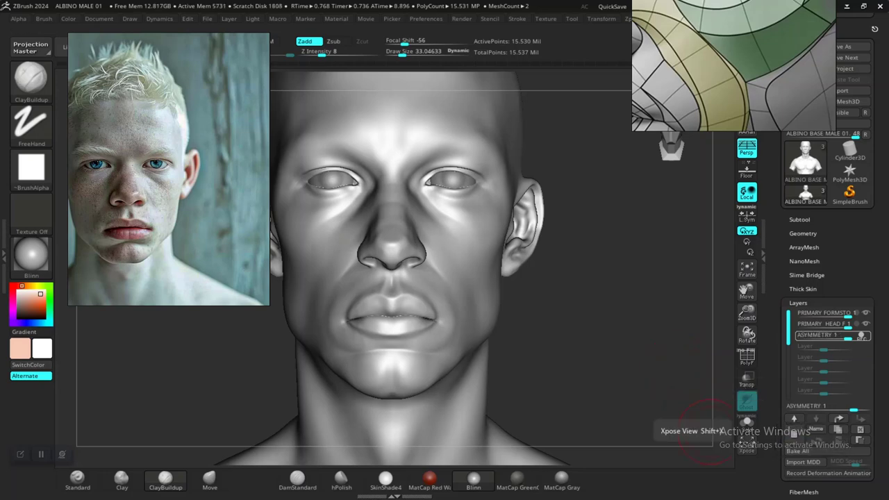
- Lower the mesh by five subdivision levels and switch to the Standard brush with the forehead and eyes framed
mouse_move(558, 306)
left_mouse_down()
mouse_move(555, 329)
mouse_move(529, 332)
left_mouse_up()
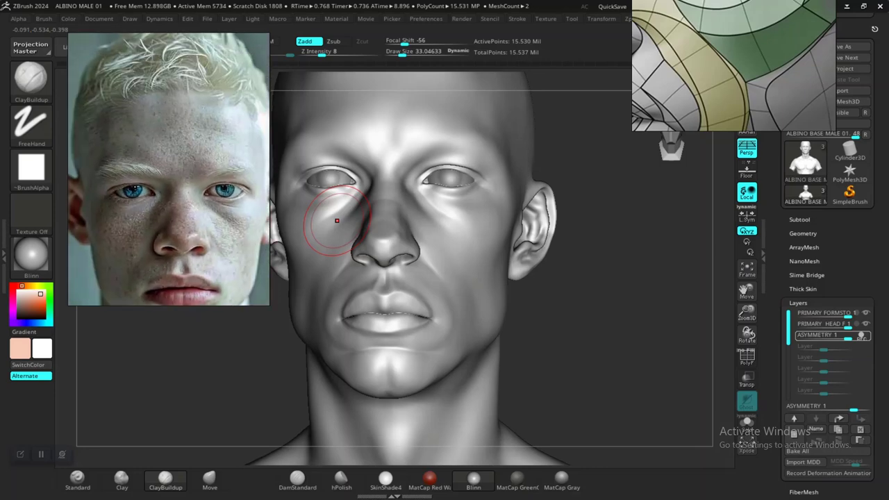
mouse_move(576, 291)
left_mouse_down()
mouse_move(595, 294)
mouse_move(581, 334)
mouse_move(584, 378)
left_mouse_up()
mouse_move(594, 347)
left_mouse_down("alt")
mouse_move(631, 233)
mouse_move(627, 292)
mouse_move(632, 272)
mouse_move(662, 263)
mouse_move(684, 226)
mouse_move(679, 244)
mouse_move(616, 266)
mouse_move(671, 242)
left_mouse_up("alt")
key("shift+d")
key("shift+d")
key("shift+d")
key("shift+d")
key("shift+d")
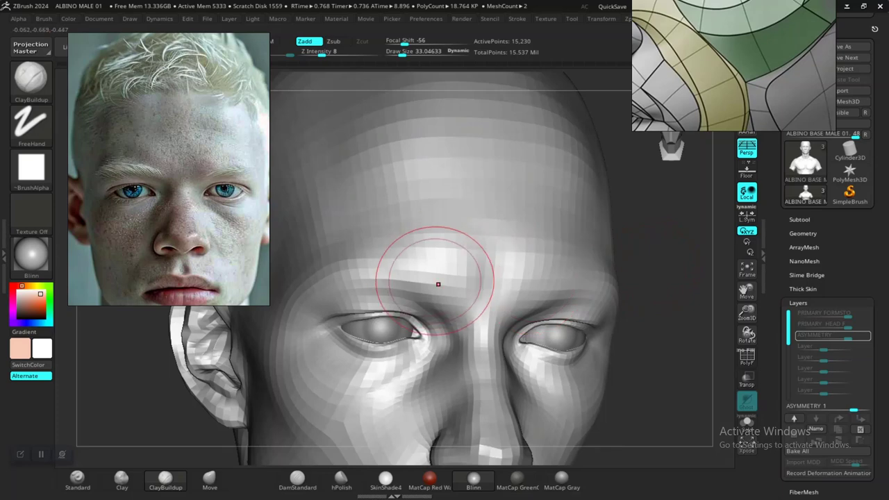
left_click(77, 477)
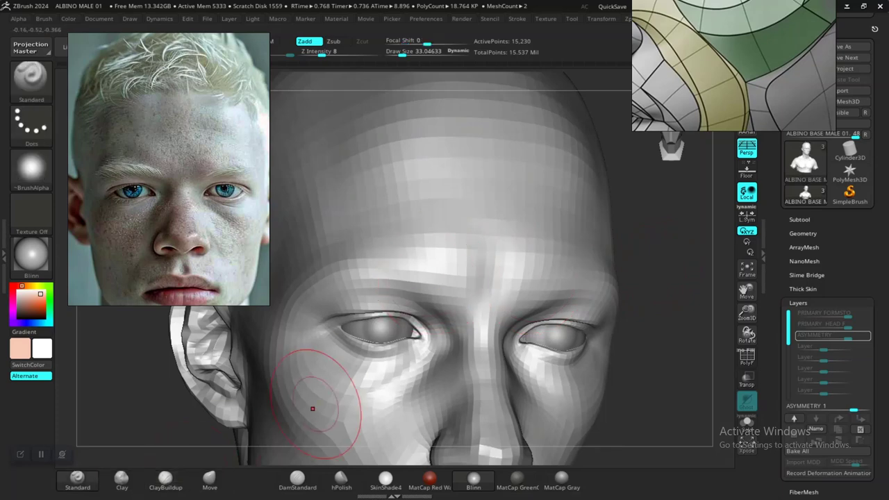
- Sculpt slight unevenness into the forehead just above one brow with the Standard brush, checking it from several angles
left_click_drag(650, 266, 649, 279)
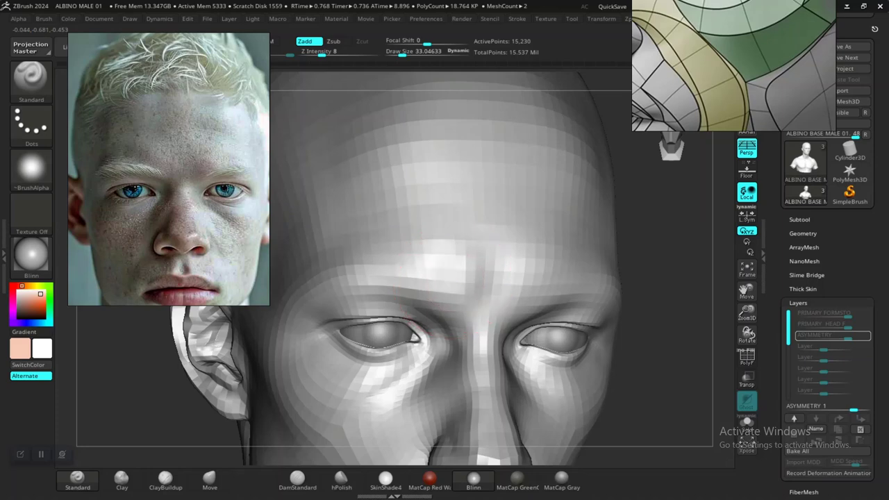
left_click_drag(432, 269, 389, 245)
left_click_drag(690, 291, 684, 239, "alt")
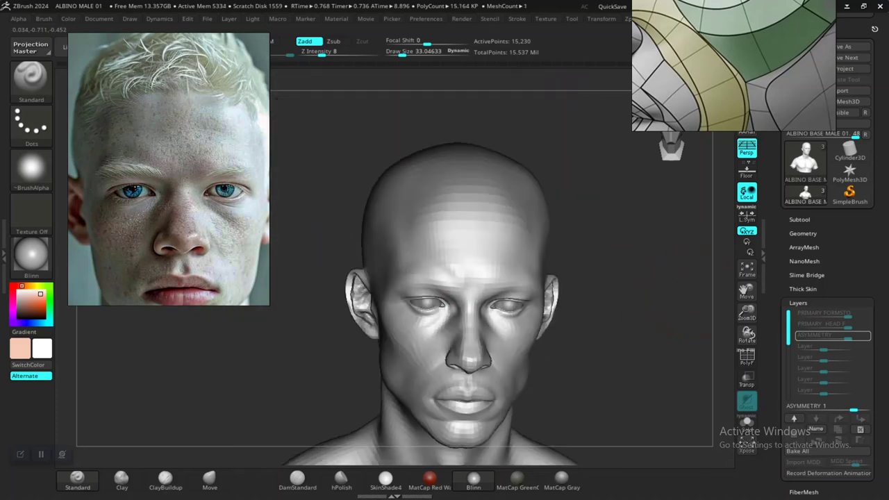
mouse_move(677, 271)
left_mouse_down()
mouse_move(625, 272)
mouse_move(657, 273)
mouse_move(622, 290)
mouse_move(625, 316)
mouse_move(598, 298)
mouse_move(609, 315)
mouse_move(651, 334)
mouse_move(659, 352)
left_mouse_up()
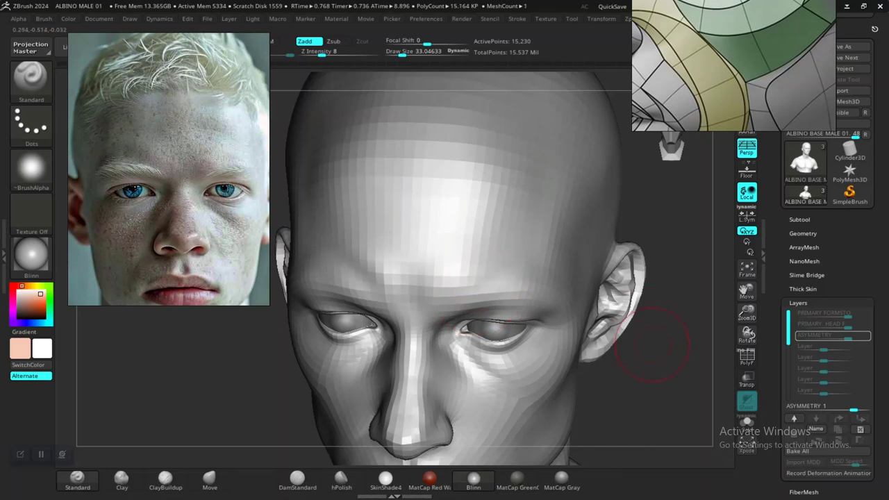
mouse_move(652, 344)
left_mouse_down("alt")
mouse_move(615, 327)
mouse_move(615, 313)
mouse_move(682, 312)
left_mouse_up("alt")
mouse_move(576, 309)
left_mouse_down("alt")
mouse_move(597, 333)
mouse_move(620, 317)
mouse_move(624, 333)
mouse_move(623, 324)
left_mouse_up("alt")
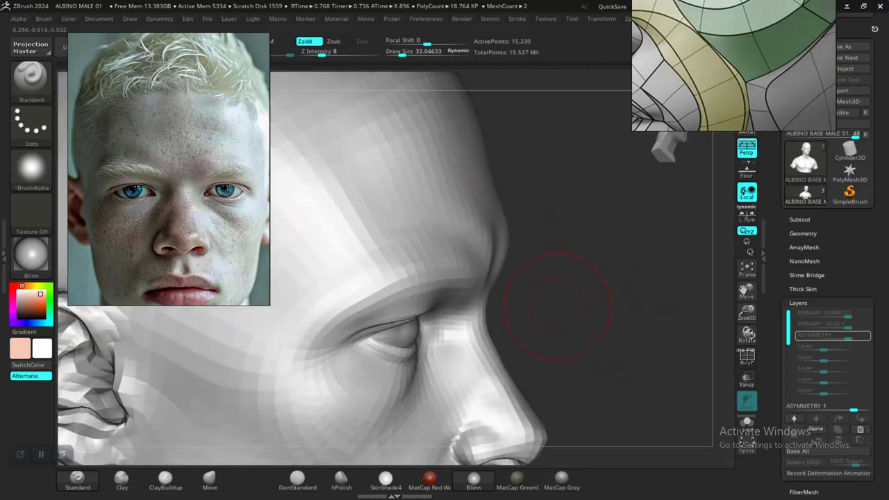
left_click_drag(558, 306, 524, 306)
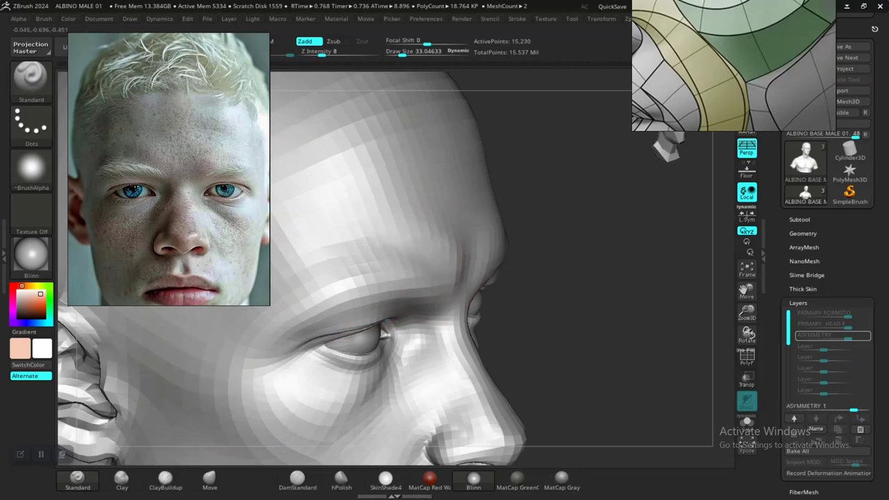
- Shape the side of the forehead above the head's right eye with the Standard brush, judging it from above and three-quarter views
left_click_drag(611, 348, 607, 291, "alt")
left_click_drag(646, 354, 611, 444)
left_click_drag(618, 291, 638, 330, "alt")
left_click_drag(638, 281, 632, 322)
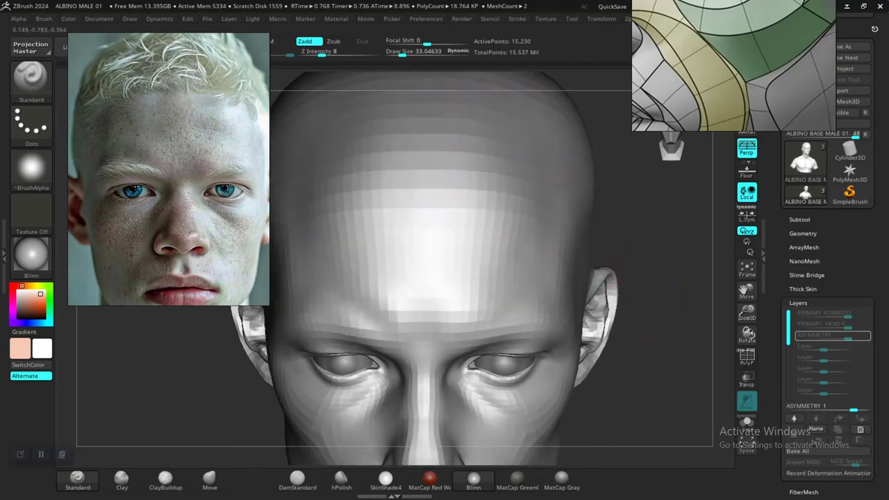
mouse_move(621, 290)
left_mouse_down()
mouse_move(634, 311)
mouse_move(601, 279)
mouse_move(465, 273)
mouse_move(549, 282)
mouse_move(600, 257)
mouse_move(631, 307)
mouse_move(605, 301)
left_mouse_up()
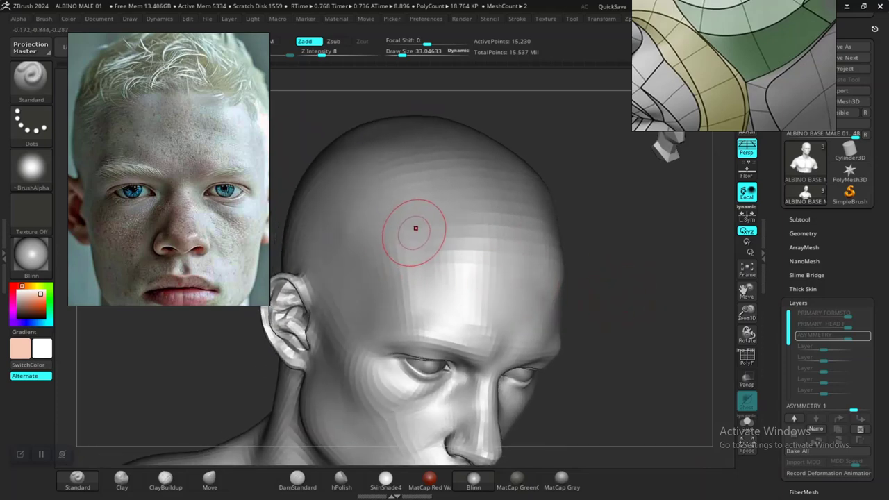
left_click_drag(468, 289, 470, 257)
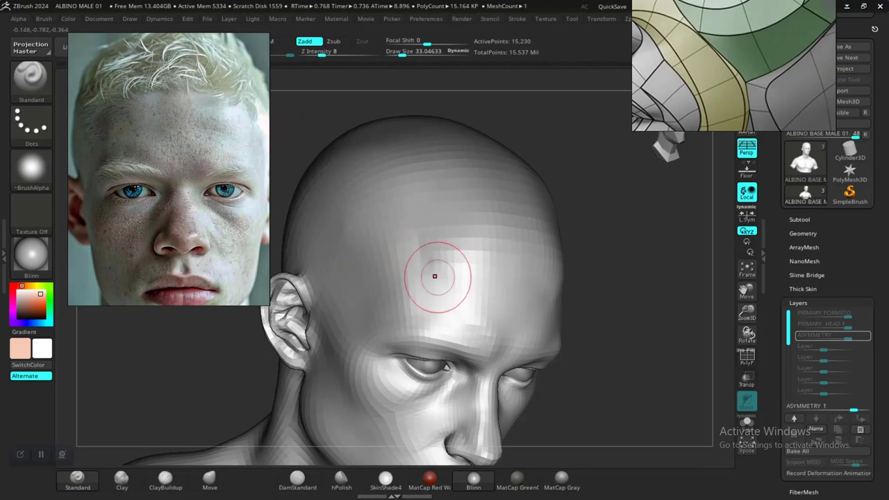
- Refine the uneven planes of the upper forehead and raise the mesh by one subdivision level
left_click_drag(614, 347, 528, 294, "alt")
mouse_move(604, 326)
left_mouse_down()
mouse_move(551, 294)
mouse_move(502, 245)
mouse_move(514, 292)
mouse_move(590, 347)
left_mouse_up()
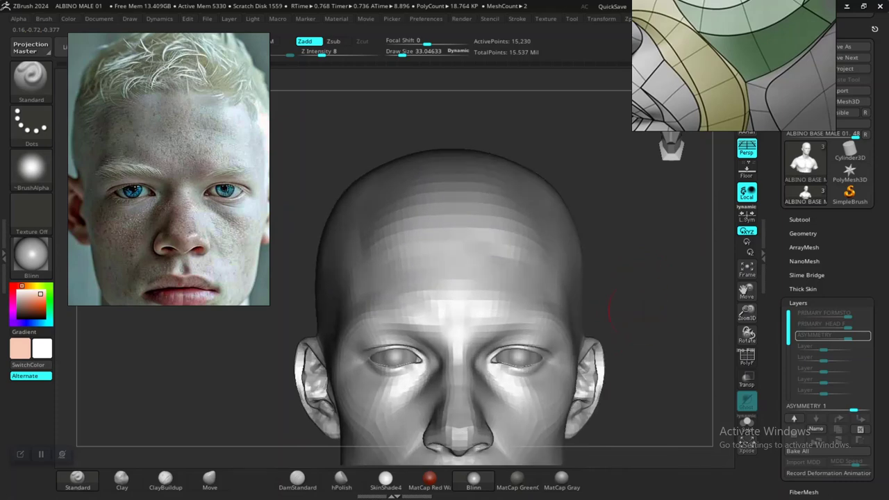
left_click_drag(617, 278, 622, 312)
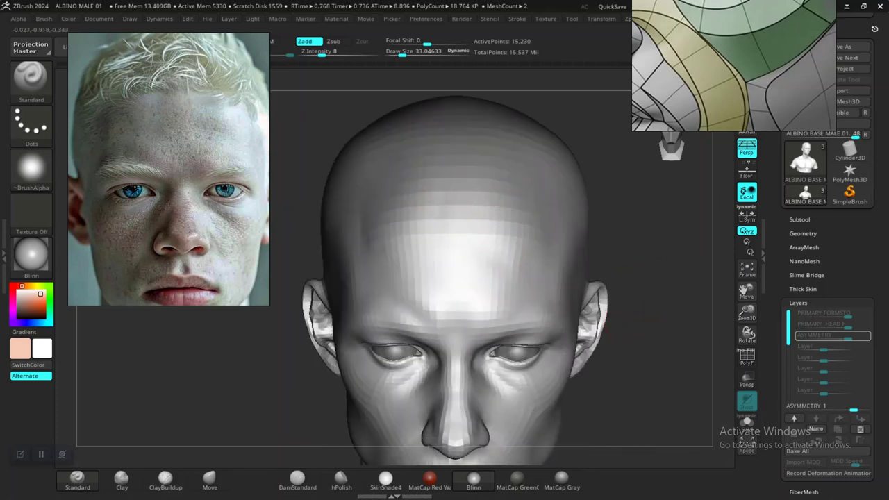
mouse_move(618, 278)
left_mouse_down("alt")
mouse_move(581, 282)
mouse_move(564, 300)
left_mouse_up("alt")
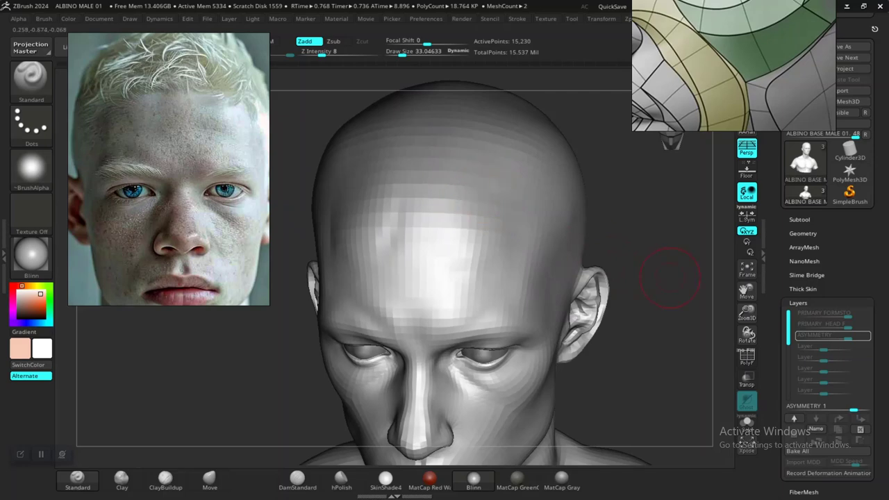
left_click_drag(670, 278, 618, 239, "alt")
mouse_move(618, 291)
left_mouse_down("shift")
mouse_move(603, 273)
mouse_move(605, 260)
mouse_move(625, 274)
mouse_move(576, 334)
left_mouse_up("shift")
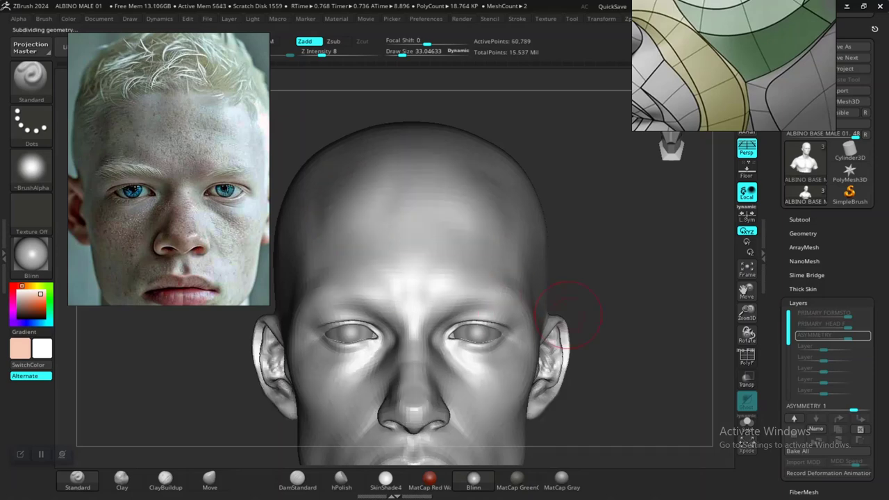
- Check the forehead from several angles, apply the MatCap Gray material and frame the brow and nose bridge from the front
left_click_drag(624, 307, 642, 254)
left_click_drag(653, 285, 629, 353)
left_click_drag(629, 352, 590, 299)
left_click_drag(593, 262, 590, 361, "alt")
left_click(560, 478)
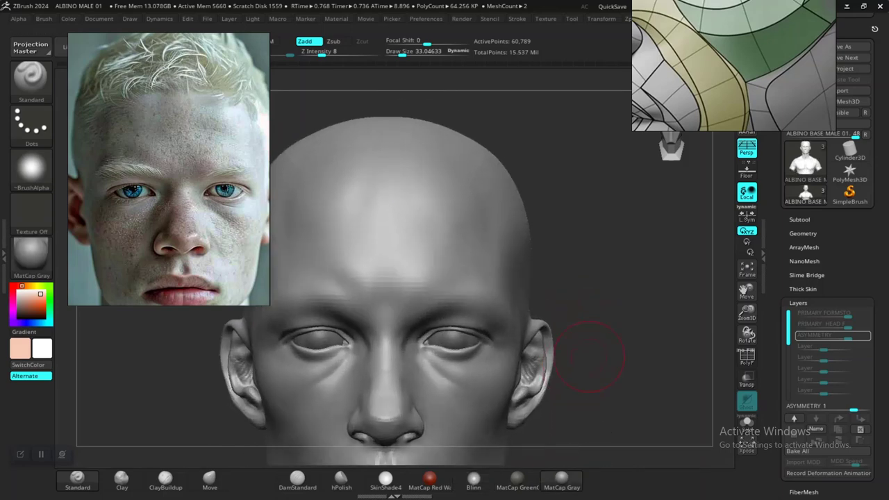
left_click_drag(583, 392, 578, 368, "alt")
scroll(582, 356, "up", 5)
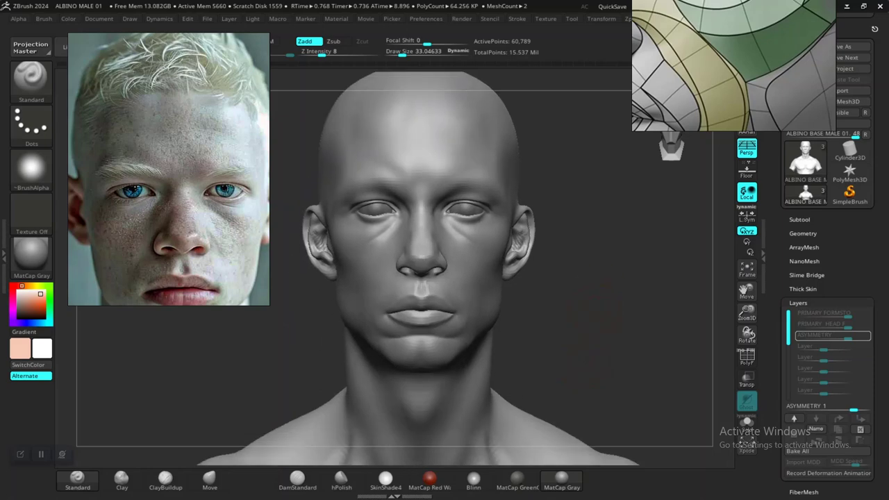
mouse_move(629, 351)
left_mouse_down("alt")
mouse_move(631, 369)
mouse_move(651, 323)
mouse_move(665, 363)
left_mouse_up("alt")
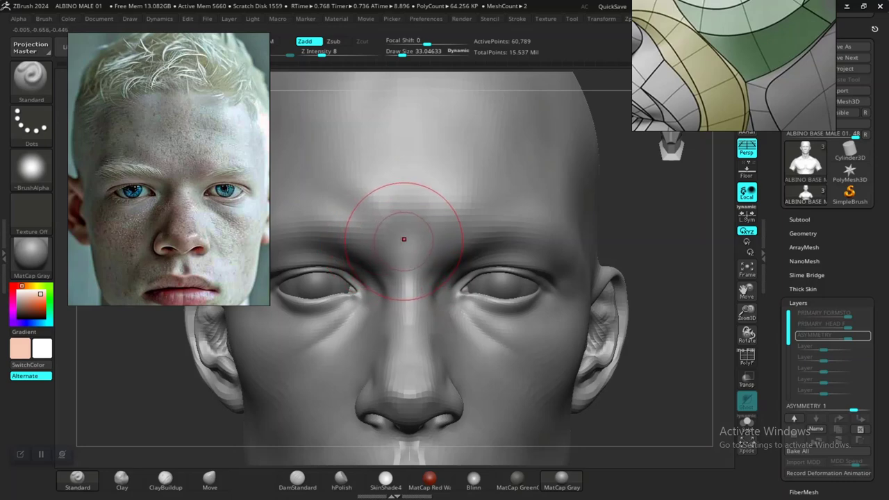
- Sculpt the area between the brows one subdivision level lower with the Standard brush at draw size about 17, and return to the higher level
key("shift+d")
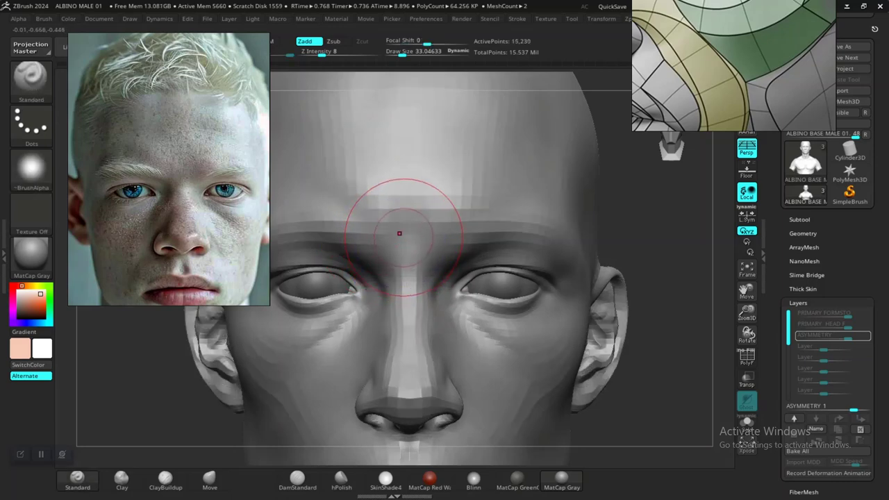
key("space")
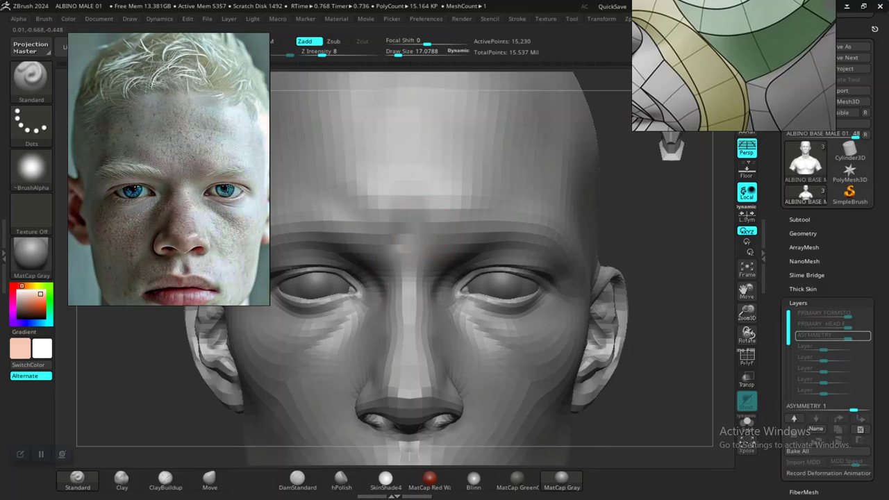
left_click_drag(654, 274, 597, 215, "alt")
mouse_move(514, 271)
left_mouse_down()
mouse_move(593, 280)
mouse_move(584, 335)
left_mouse_up()
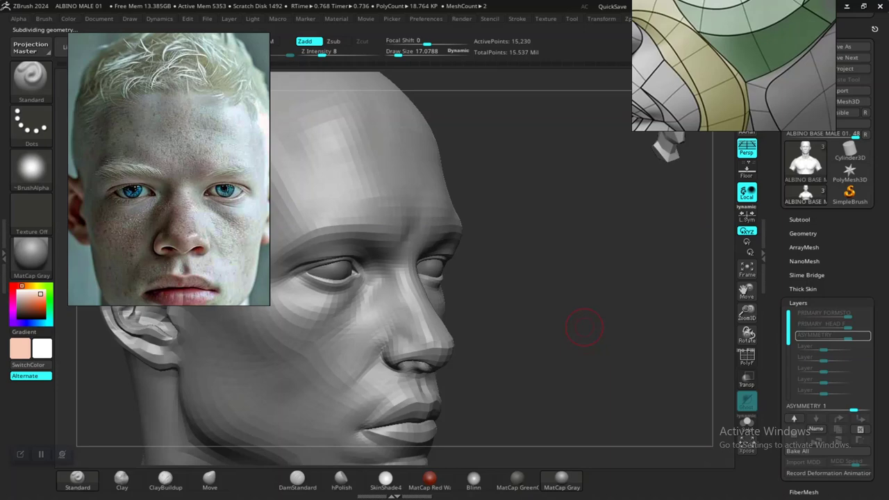
key("d")
- Build up the cheek beside the nose on the head's right side with ClayBuildup at draw size about 21, one subdivision level lower, and restore the level
left_click_drag(585, 334, 501, 334)
left_click_drag(668, 388, 687, 375, "alt")
left_click_drag(598, 368, 591, 305)
mouse_move(561, 359)
left_mouse_down("alt")
mouse_move(602, 298)
mouse_move(602, 331)
mouse_move(566, 337)
mouse_move(658, 376)
mouse_move(658, 336)
mouse_move(664, 357)
mouse_move(631, 352)
mouse_move(634, 376)
left_mouse_up("alt")
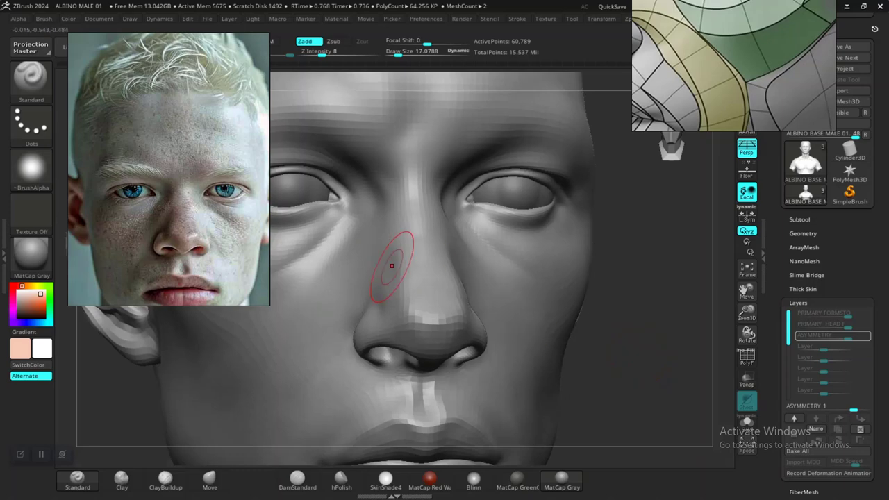
key("space")
left_click_drag(378, 264, 379, 263)
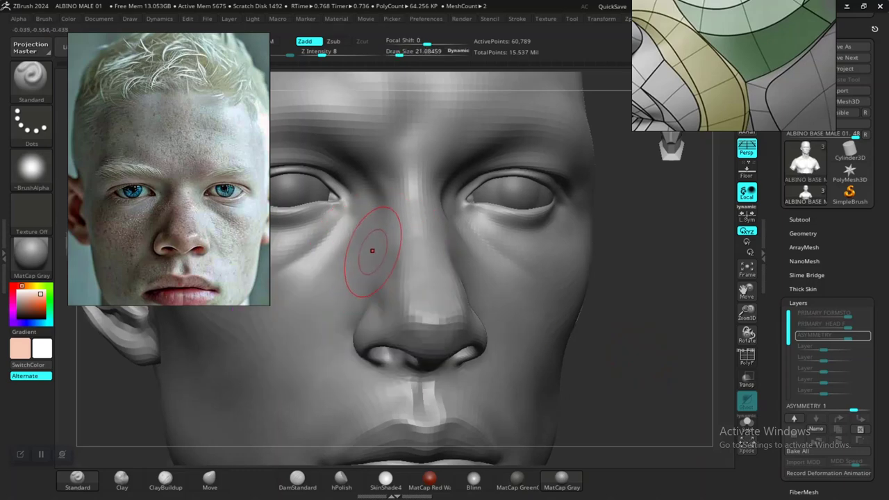
left_click(165, 479)
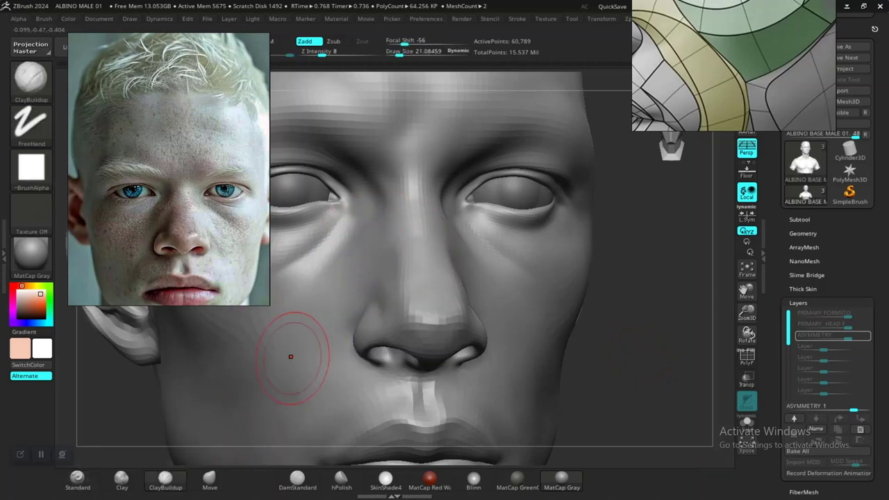
key("shift+d")
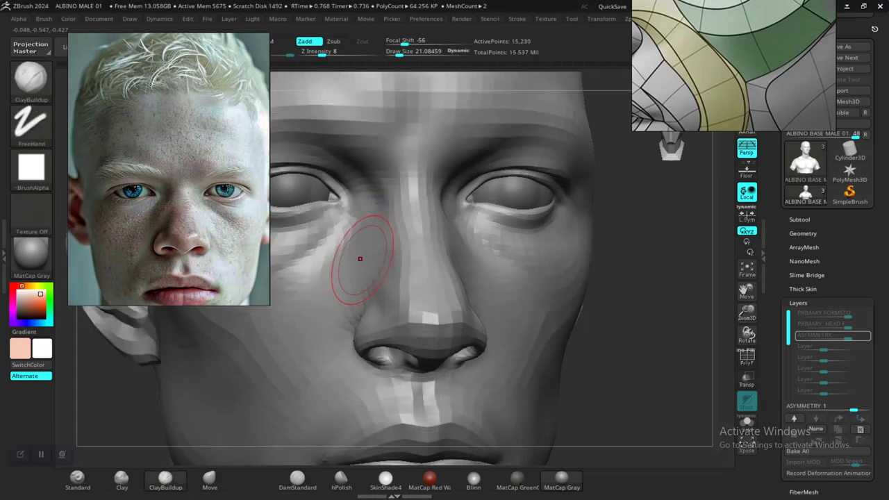
key("d")
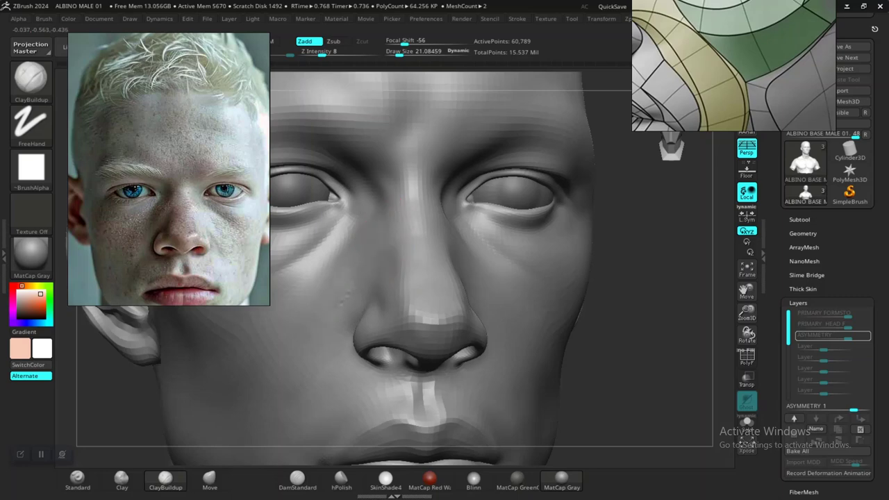
- Compare the nose and cheeks from the front and three-quarter view, and smooth the head's right cheek beside the nostril
mouse_move(664, 403)
left_mouse_down("alt")
mouse_move(657, 368)
mouse_move(615, 371)
mouse_move(615, 411)
left_mouse_up("alt")
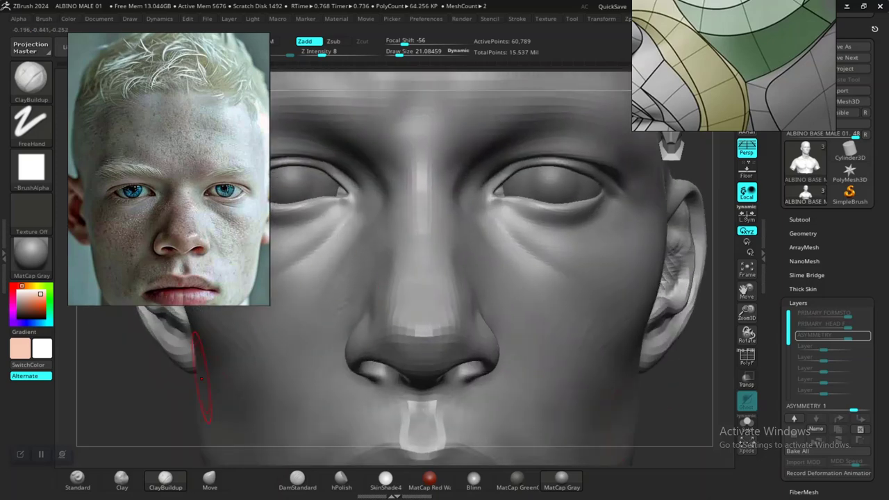
left_click_drag(160, 430, 232, 425)
mouse_move(599, 368)
left_mouse_down()
mouse_move(677, 370)
mouse_move(644, 369)
left_mouse_up()
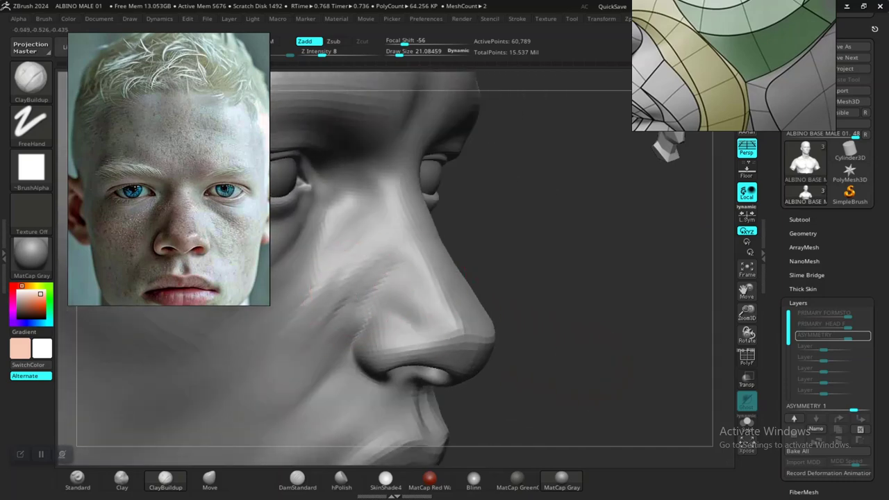
left_click_drag(314, 321, 332, 304, "shift")
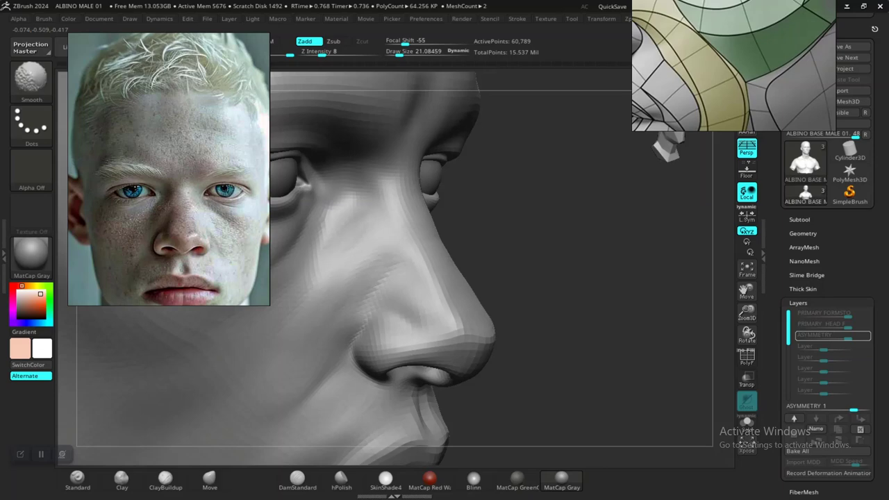
- Carve the nasolabial crease beside the nostril on the head's left side with DamStandard at Z Intensity 9
mouse_move(601, 368)
left_mouse_down("alt")
mouse_move(590, 337)
mouse_move(516, 346)
left_mouse_up("alt")
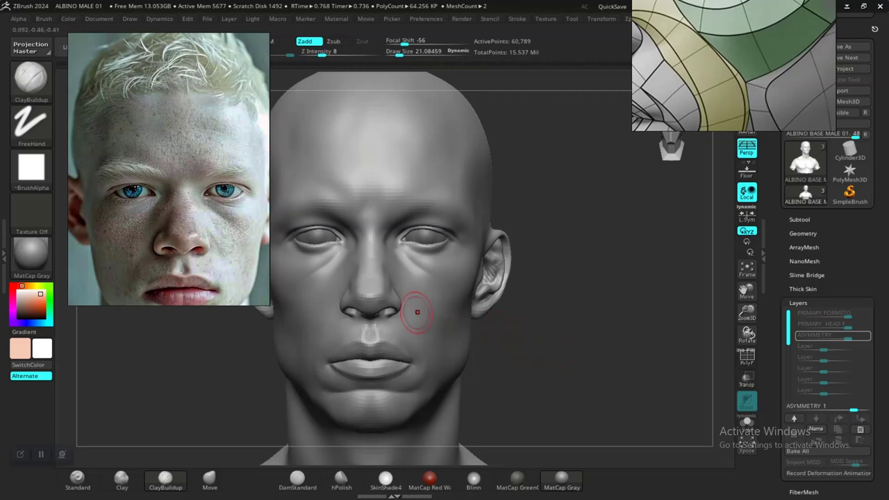
mouse_move(582, 356)
left_mouse_down("alt")
mouse_move(588, 328)
mouse_move(594, 379)
mouse_move(619, 348)
mouse_move(677, 349)
mouse_move(607, 332)
mouse_move(620, 340)
mouse_move(611, 358)
mouse_move(541, 380)
left_mouse_up("alt")
left_click_drag(294, 357, 326, 376, "alt")
mouse_move(645, 334)
left_mouse_down()
mouse_move(615, 336)
mouse_move(623, 365)
mouse_move(549, 370)
left_mouse_up()
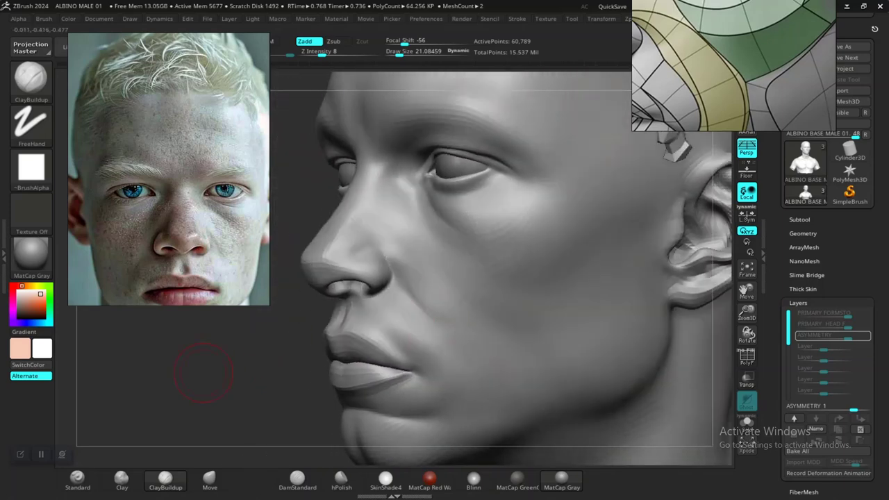
mouse_move(199, 377)
left_mouse_down("alt")
mouse_move(230, 359)
mouse_move(245, 408)
mouse_move(255, 378)
left_mouse_up("alt")
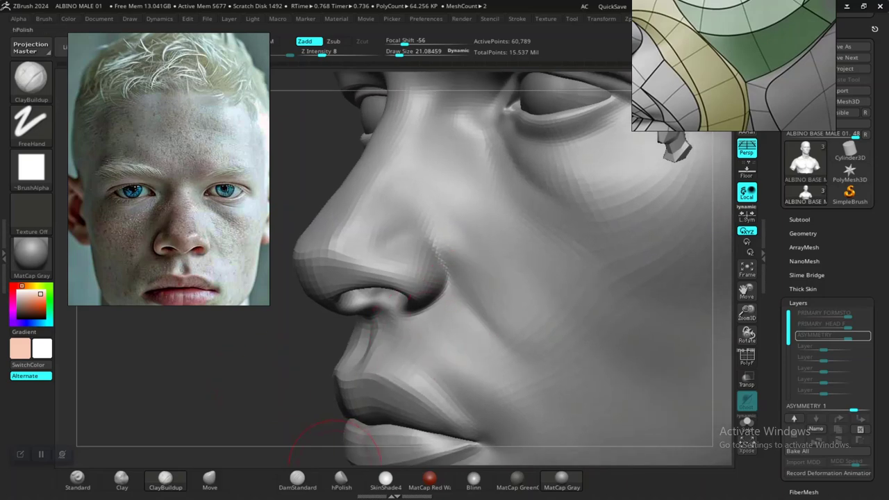
left_click(297, 477)
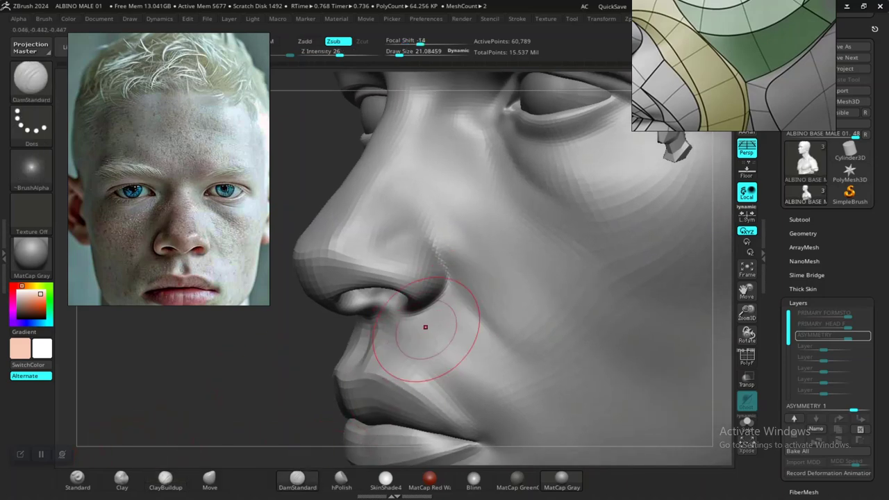
left_click_drag(469, 314, 440, 269)
key("ctrl+z")
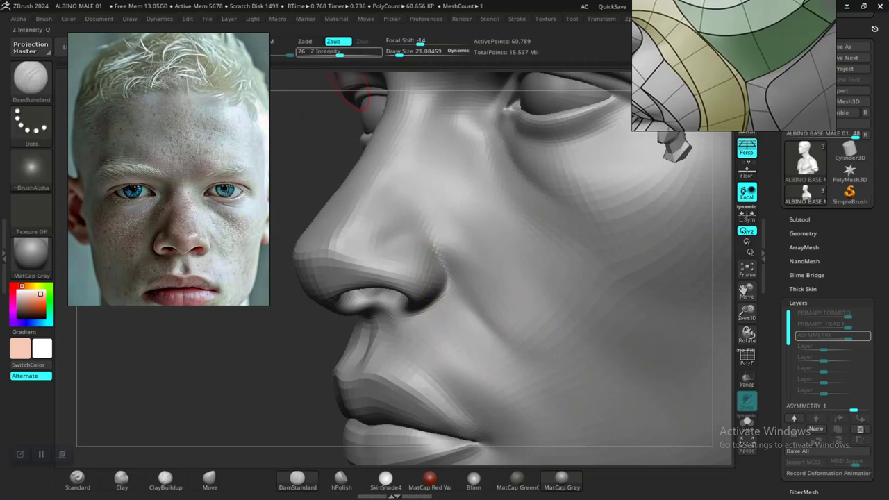
left_click(324, 53)
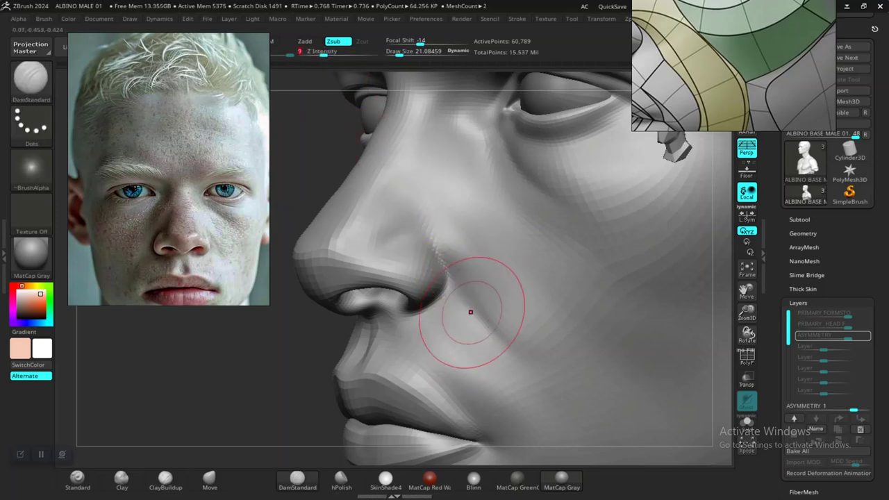
left_click_drag(470, 312, 455, 288)
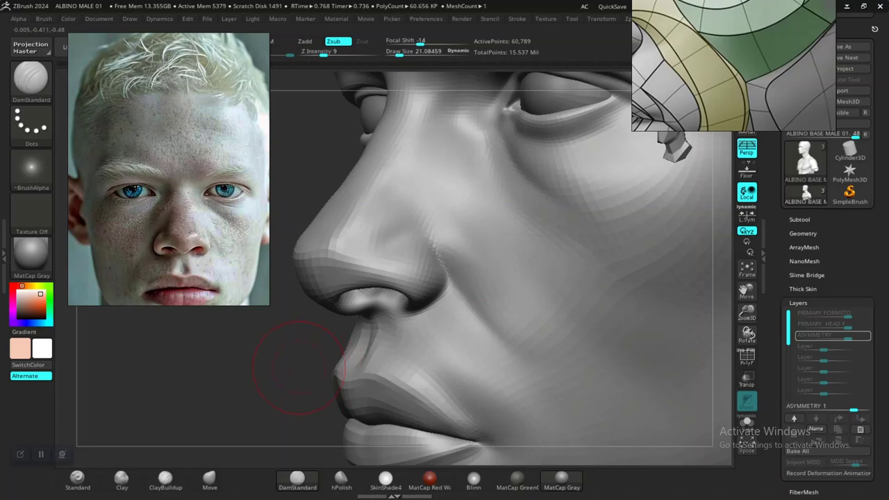
- Define the nasolabial crease on the head's right side with DamStandard, comparing both sides from the front
left_click_drag(299, 368, 331, 390, "alt")
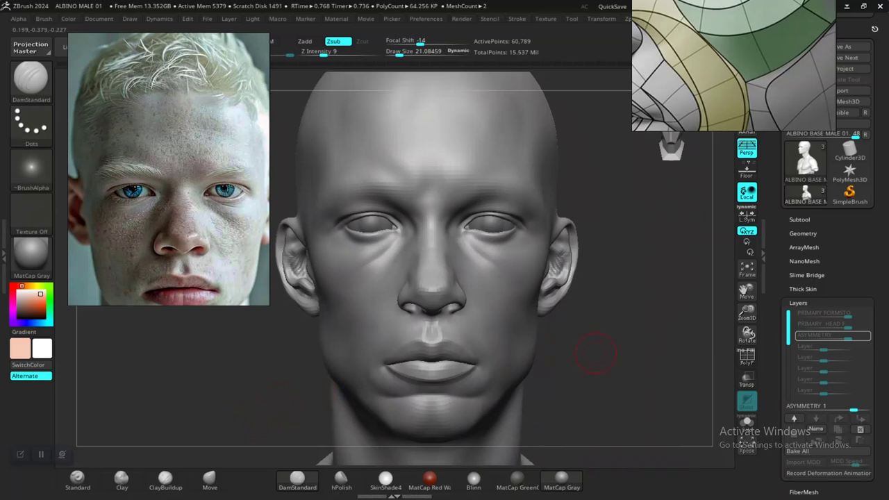
mouse_move(596, 353)
left_mouse_down()
mouse_move(664, 353)
mouse_move(627, 421)
mouse_move(629, 348)
mouse_move(625, 389)
left_mouse_up()
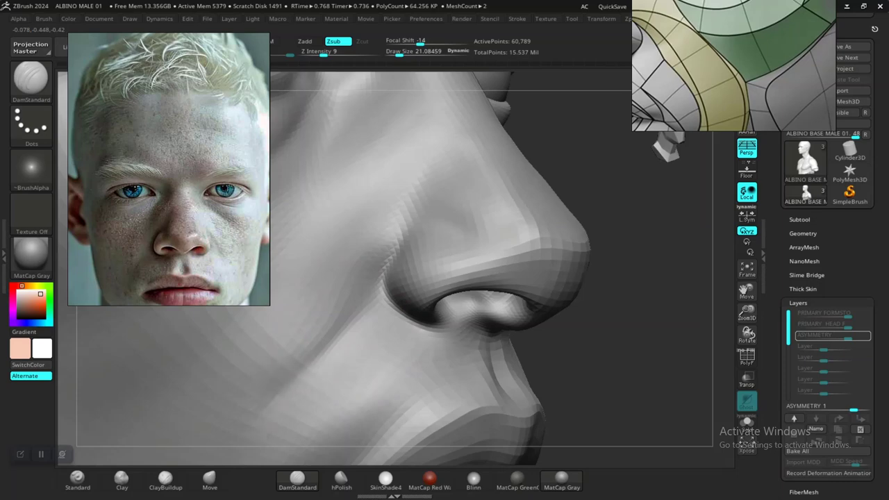
mouse_move(615, 387)
left_mouse_down("alt")
mouse_move(602, 338)
mouse_move(528, 357)
left_mouse_up("alt")
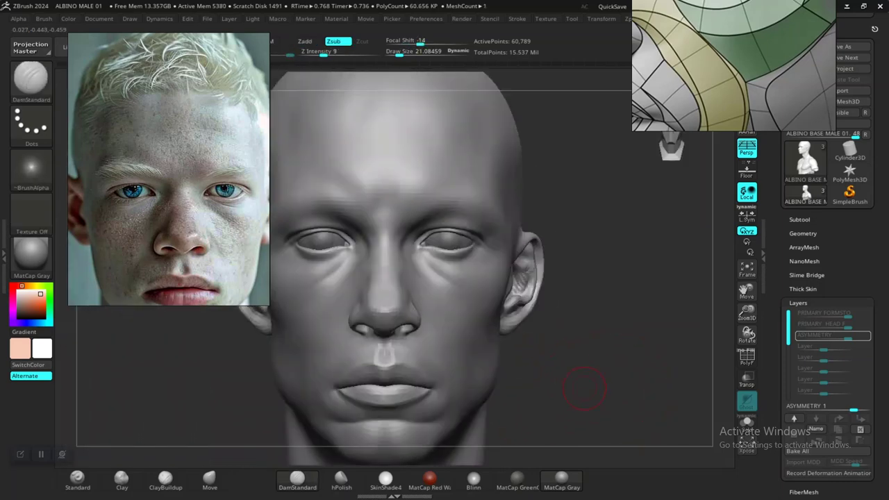
mouse_move(584, 388)
left_mouse_down()
mouse_move(653, 386)
mouse_move(646, 424)
mouse_move(628, 410)
mouse_move(633, 455)
left_mouse_up()
left_click_drag(633, 386, 625, 379)
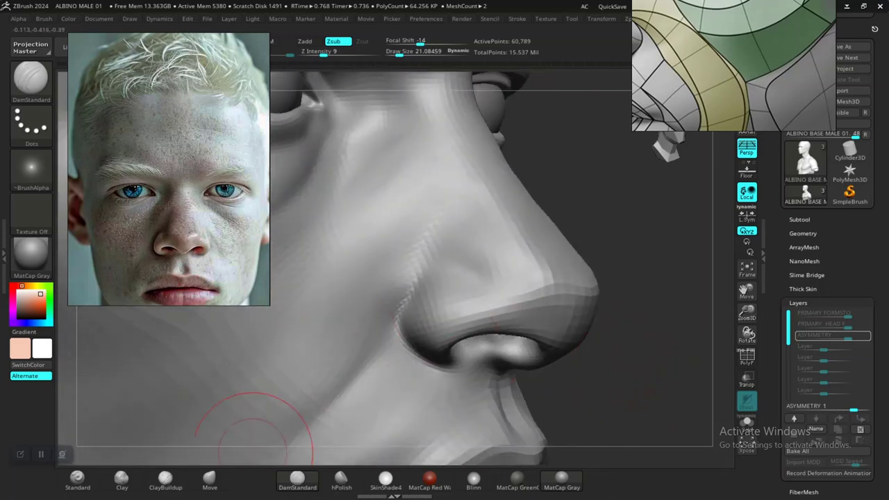
- Refine the fold beside the head's right nostril with ClayBuildup and DamStandard at draw size about 10, and smooth the transition into the cheek
left_click(166, 478)
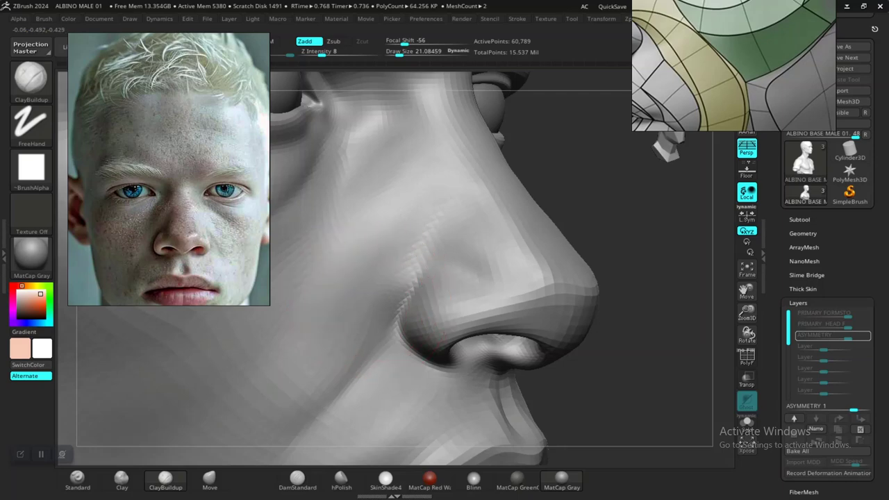
left_click_drag(384, 300, 365, 339)
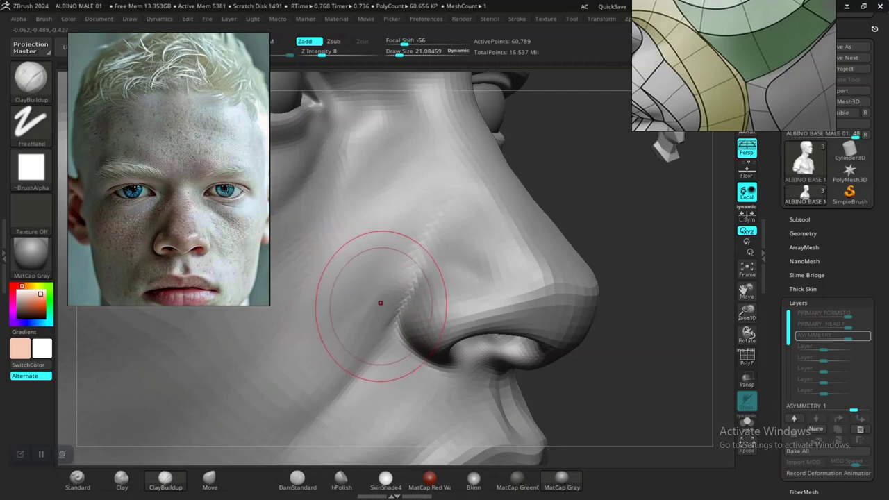
key("space")
left_click(381, 304)
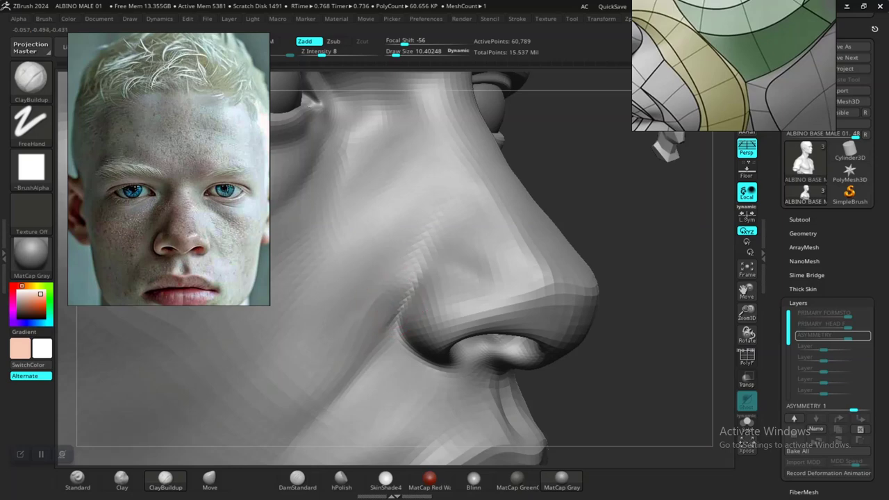
mouse_move(382, 311)
left_mouse_down()
mouse_move(359, 326)
mouse_move(364, 360)
left_mouse_up()
left_click(297, 478)
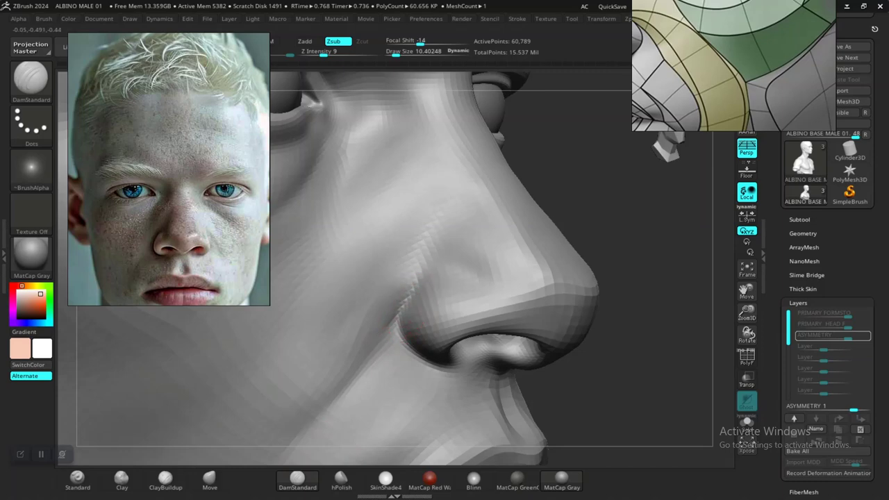
key("shift")
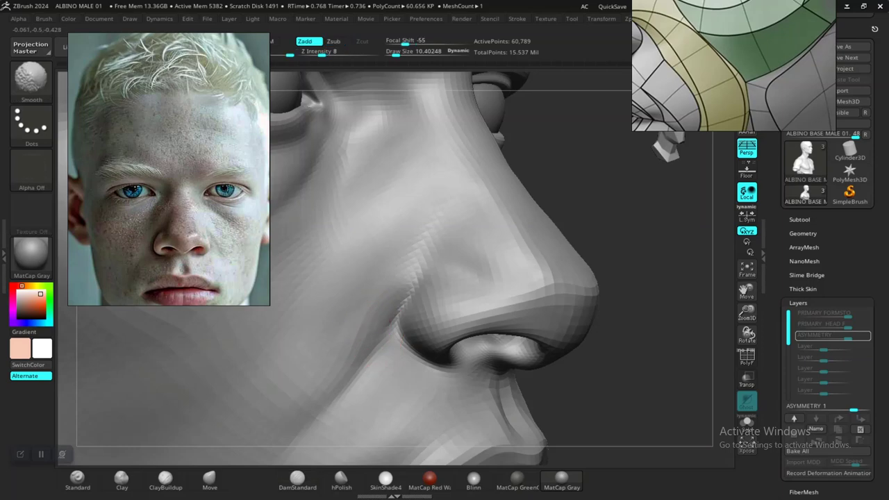
- Apply the Blinn material, raise the mesh by one subdivision level and inspect the nose and lips up close
left_click_drag(628, 415, 602, 393, "alt")
left_click(473, 477)
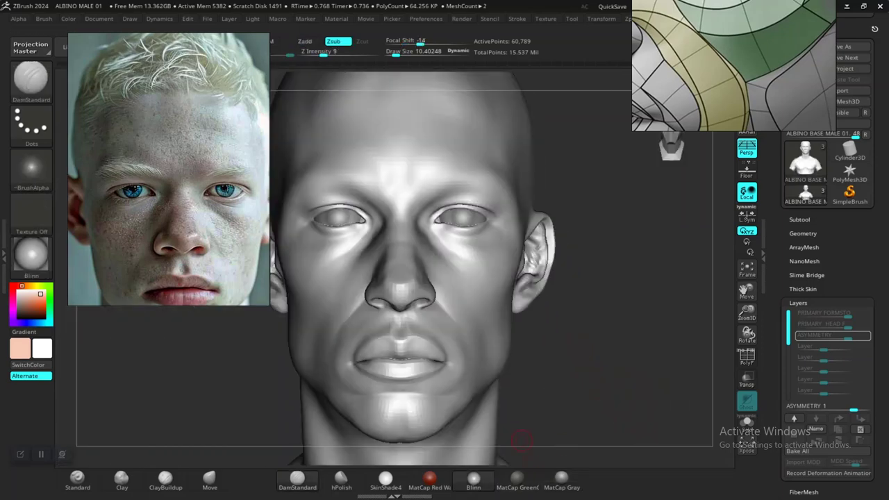
mouse_move(592, 349)
left_mouse_down("alt")
mouse_move(615, 388)
mouse_move(605, 351)
mouse_move(618, 390)
mouse_move(602, 329)
mouse_move(619, 365)
mouse_move(610, 344)
mouse_move(625, 347)
mouse_move(590, 358)
left_mouse_up("alt")
mouse_move(641, 386)
left_mouse_down("alt")
mouse_move(597, 361)
mouse_move(522, 357)
mouse_move(588, 353)
mouse_move(579, 353)
mouse_move(585, 335)
mouse_move(604, 385)
mouse_move(598, 316)
mouse_move(629, 351)
mouse_move(636, 381)
mouse_move(643, 361)
mouse_move(644, 375)
left_mouse_up("alt")
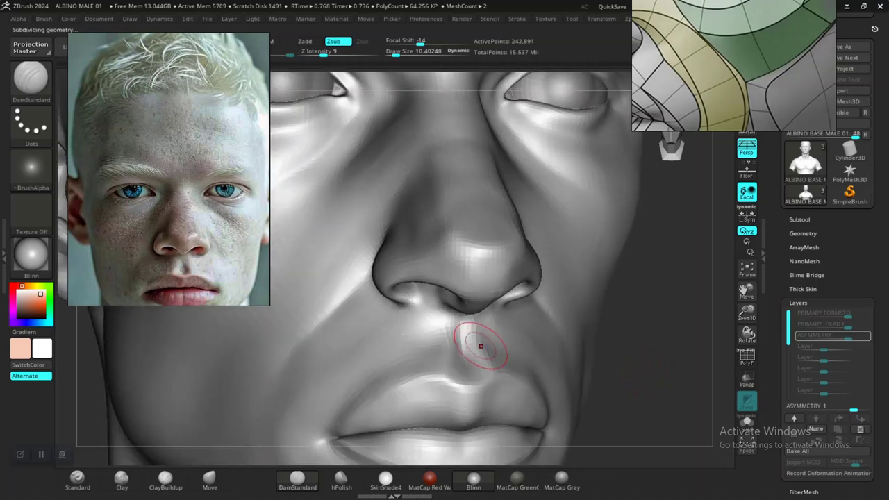
mouse_move(638, 368)
left_mouse_down("alt")
mouse_move(654, 377)
mouse_move(628, 380)
left_mouse_up("alt")
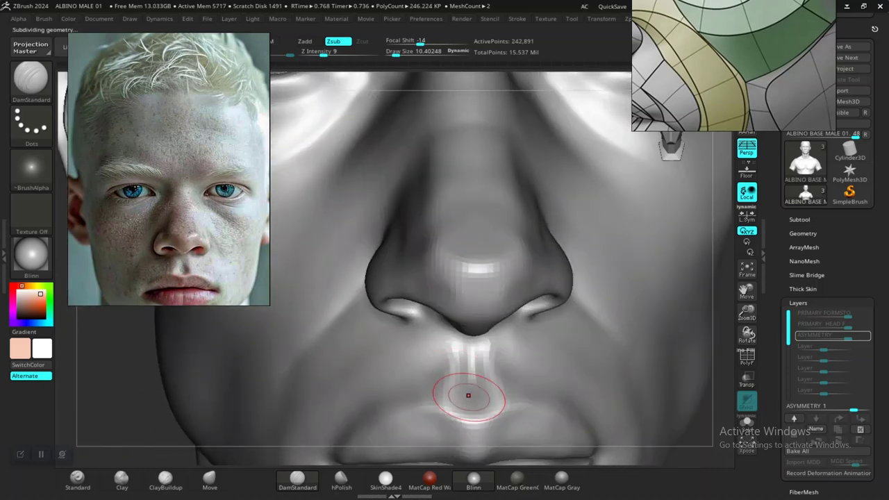
- Switch to the Clay brush at draw size about 21 and inspect the face and nose from front and three-quarter views
left_click(122, 480)
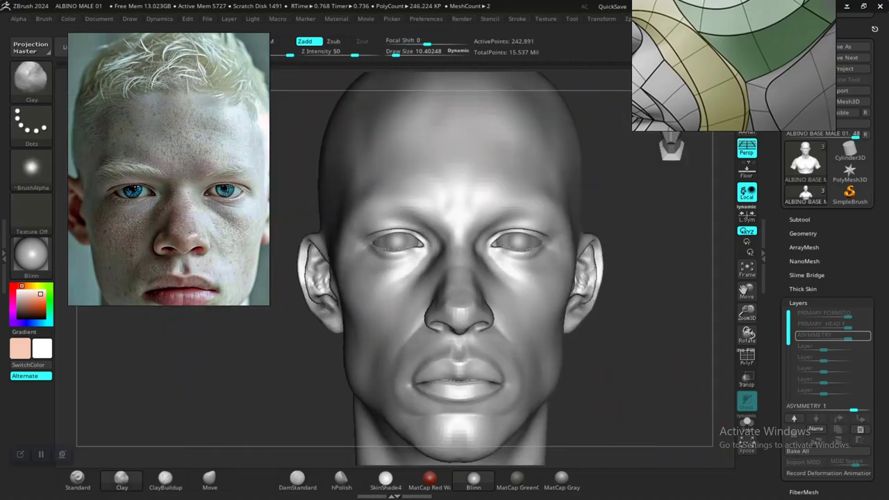
left_click_drag(642, 388, 579, 335, "alt")
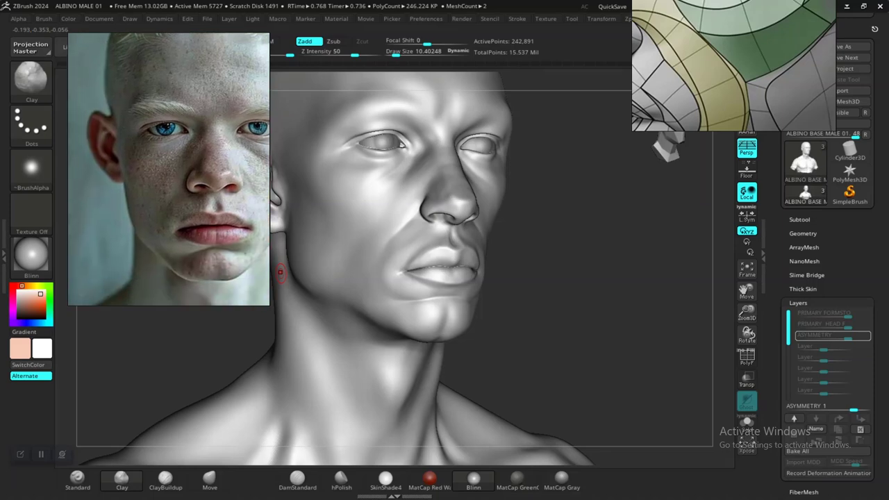
left_click_drag(602, 272, 596, 383, "shift")
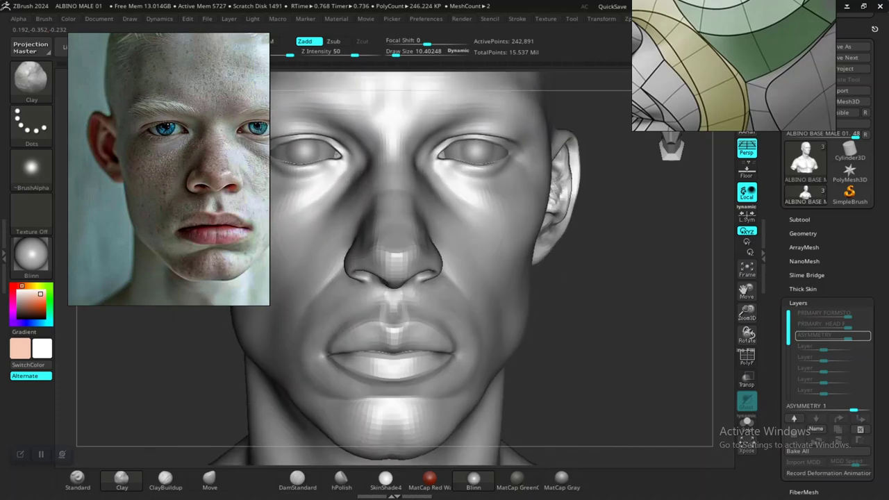
mouse_move(620, 260)
left_mouse_down("alt")
mouse_move(620, 337)
mouse_move(642, 360)
mouse_move(643, 417)
mouse_move(674, 400)
left_mouse_up("alt")
key("space")
left_click_drag(445, 302, 451, 299)
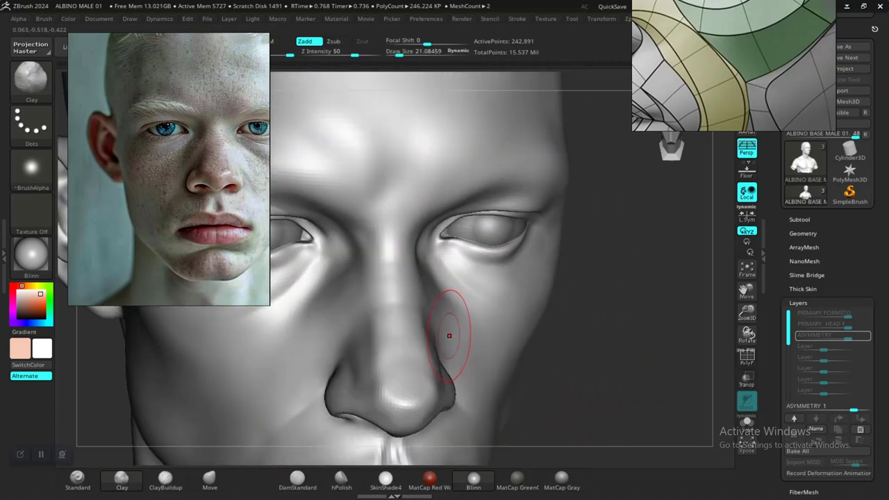
- Lower the mesh by two subdivision levels and adjust the nose bridge profile using Move at draw size about 19
key("shift")
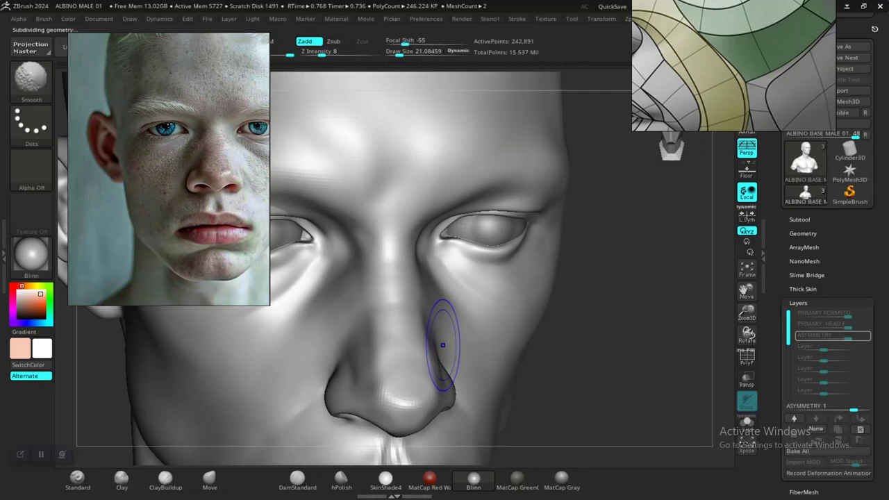
key("shift+d")
key("shift+d")
left_click_drag(577, 368, 555, 341)
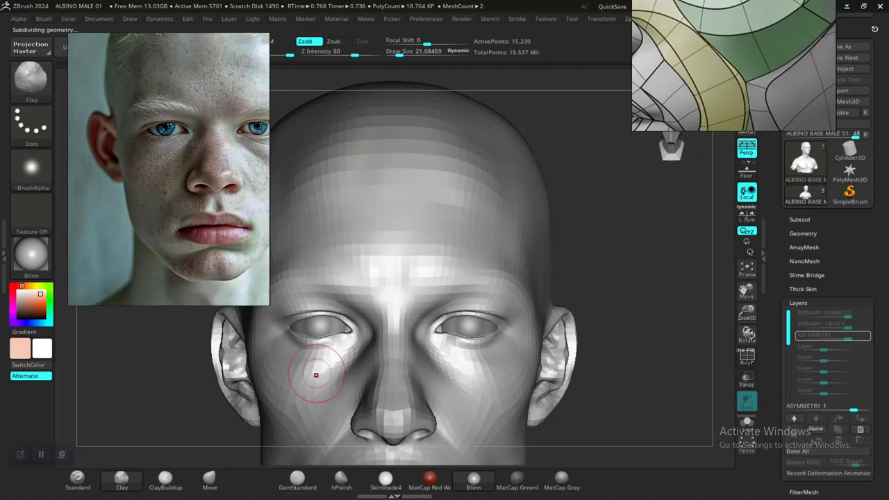
left_click_drag(166, 416, 110, 406)
mouse_move(243, 395)
left_mouse_down("alt")
mouse_move(198, 439)
mouse_move(160, 425)
left_mouse_up("alt")
left_click(209, 479)
left_click_drag(247, 418, 241, 396, "alt")
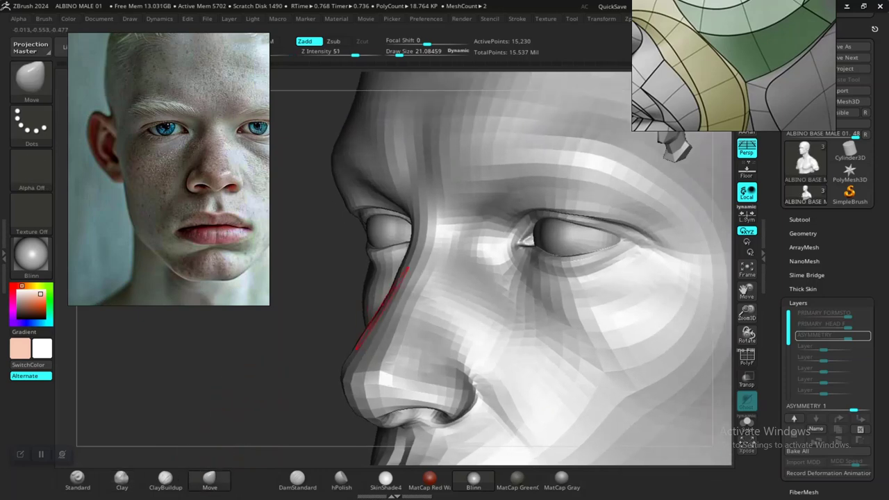
key("space")
left_click_drag(400, 291, 397, 291)
left_click_drag(251, 379, 313, 354)
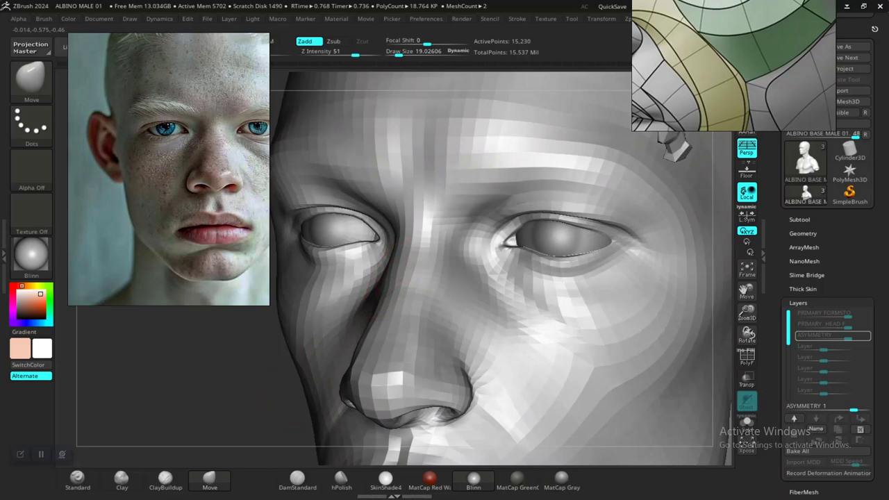
- Refine the sides of the nose bridge with Move at draw size about 15, checking the width from the front
key("space")
left_click_drag(400, 271, 396, 270)
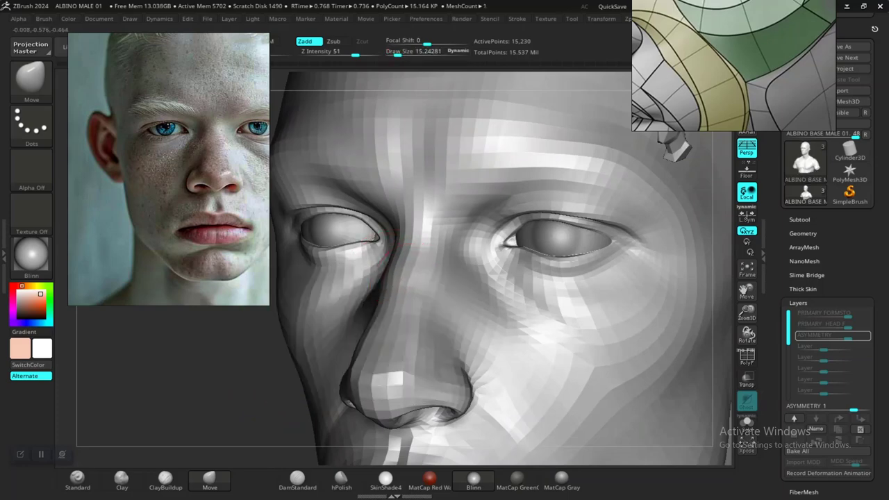
left_click_drag(230, 415, 258, 383, "alt")
left_click_drag(599, 379, 606, 420, "alt")
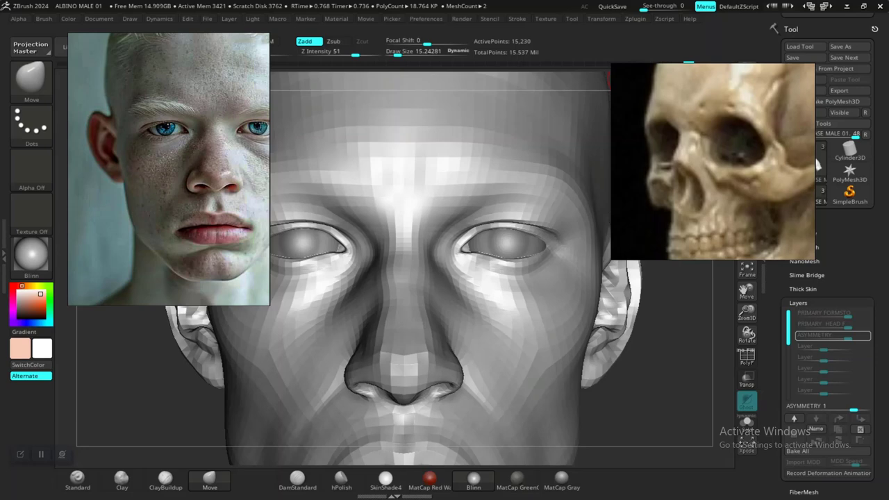
left_click_drag(677, 334, 431, 292)
left_click_drag(312, 382, 285, 384)
left_click_drag(588, 375, 583, 411, "alt")
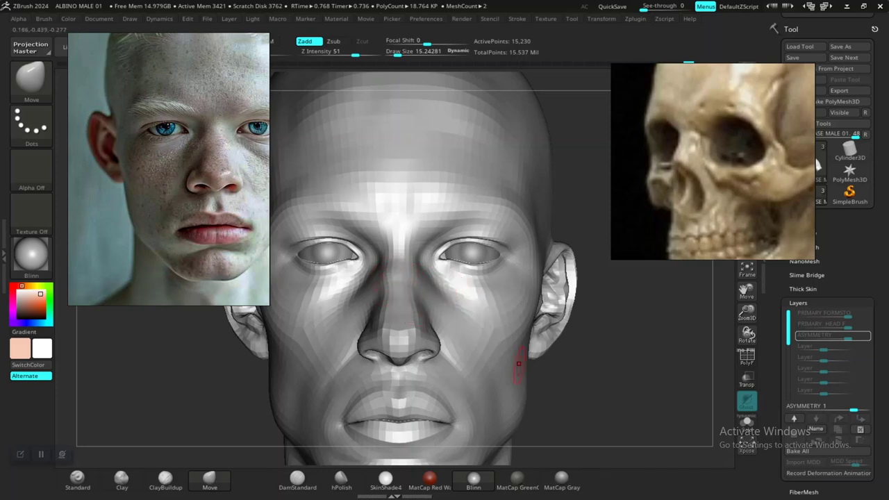
mouse_move(580, 432)
left_mouse_down("alt")
mouse_move(579, 327)
mouse_move(633, 382)
mouse_move(579, 325)
mouse_move(567, 346)
mouse_move(588, 378)
left_mouse_up("alt")
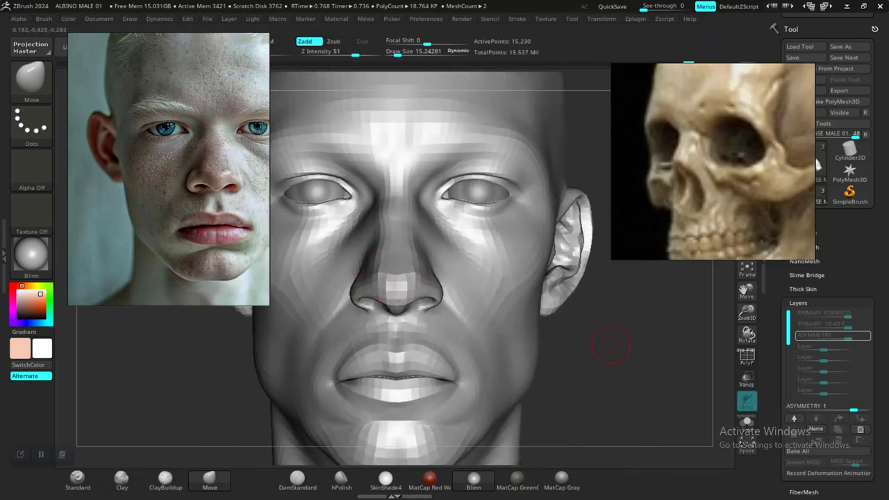
- Reshape the nostril rims and wings from below with Move at Focal Shift -72 and draw size about 9
mouse_move(611, 344)
left_mouse_down("alt")
mouse_move(640, 374)
mouse_move(656, 303)
mouse_move(633, 307)
mouse_move(646, 339)
left_mouse_up("alt")
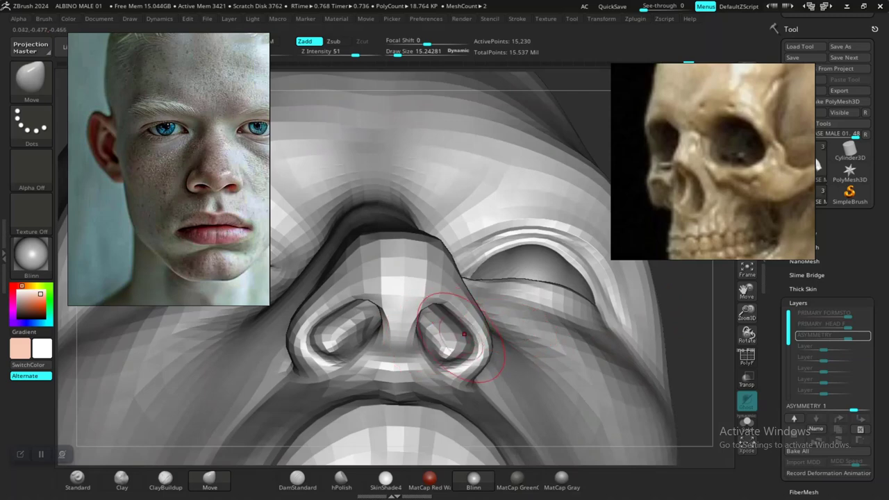
key("space")
left_click_drag(465, 337, 466, 338)
left_click_drag(465, 330, 462, 330)
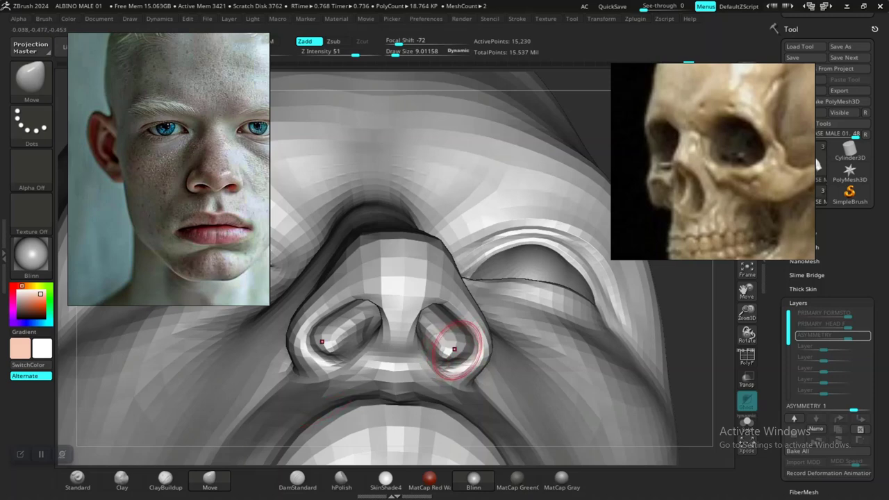
left_click_drag(472, 352, 468, 342)
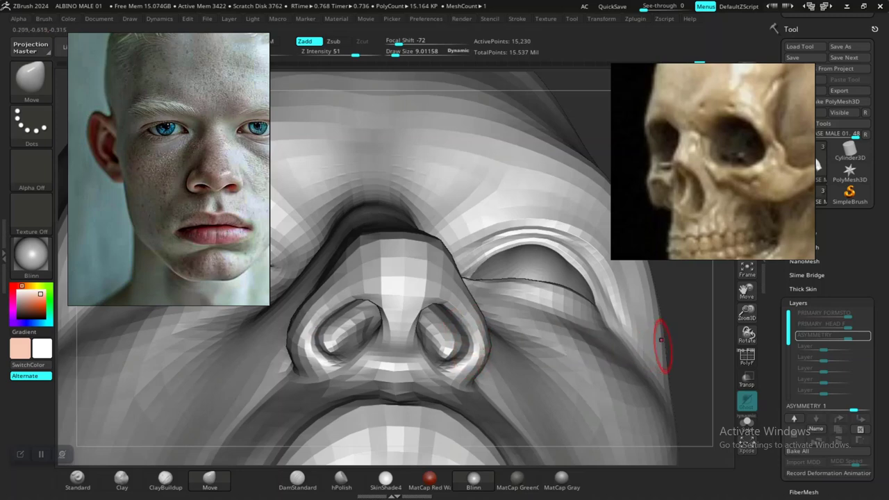
- Raise the mesh by one subdivision level and flatten the base of the nostril wings with hPolish
key("f")
mouse_move(631, 350)
left_mouse_down("shift")
mouse_move(595, 373)
mouse_move(541, 353)
mouse_move(611, 411)
mouse_move(549, 397)
mouse_move(598, 402)
mouse_move(538, 361)
mouse_move(547, 379)
left_mouse_up("shift")
right_click_drag(546, 379, 548, 390, "ctrl")
mouse_move(259, 396)
right_mouse_down()
mouse_move(194, 410)
mouse_move(282, 364)
mouse_move(270, 425)
mouse_move(306, 430)
right_mouse_up()
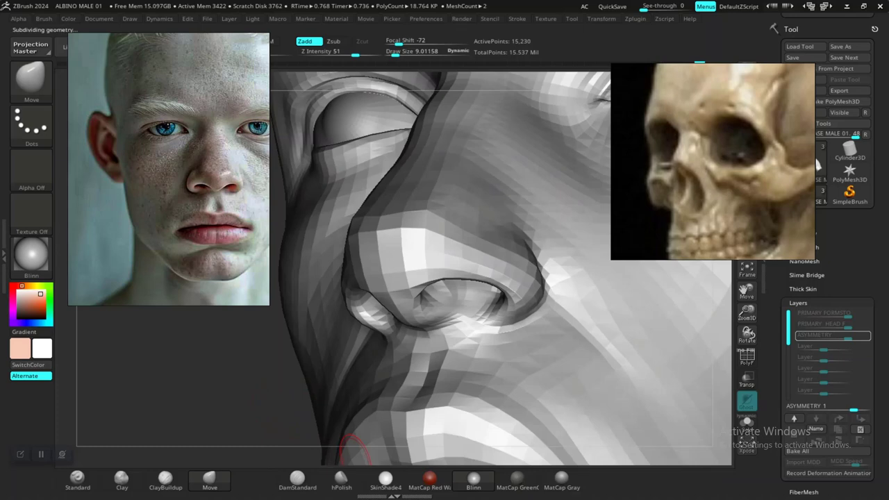
key("d")
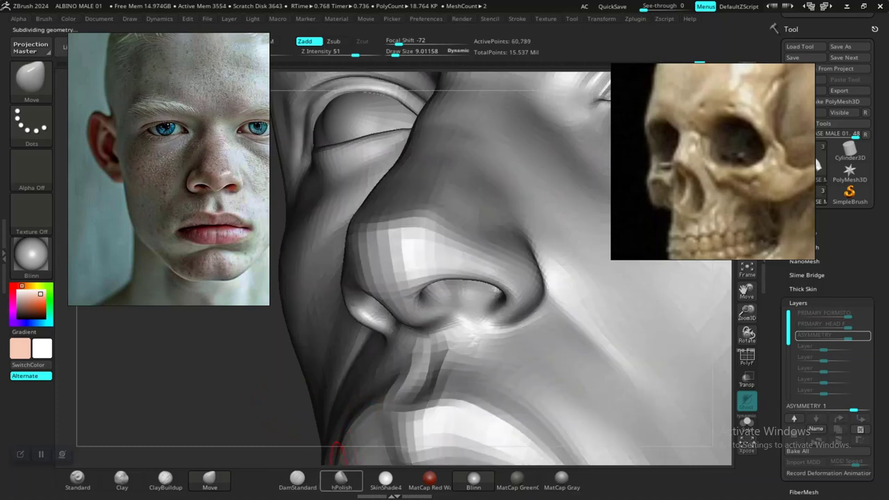
left_click(340, 479)
mouse_move(306, 451)
right_mouse_down()
mouse_move(330, 423)
mouse_move(445, 347)
right_mouse_up()
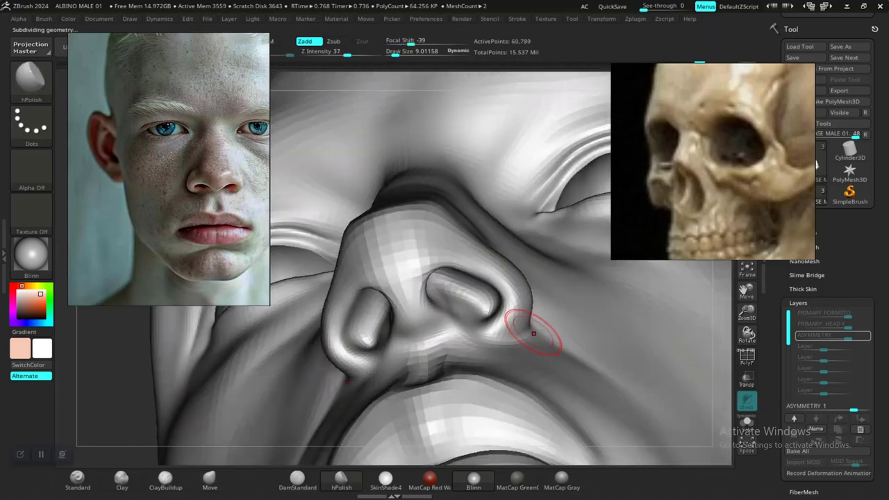
left_click_drag(507, 320, 497, 323)
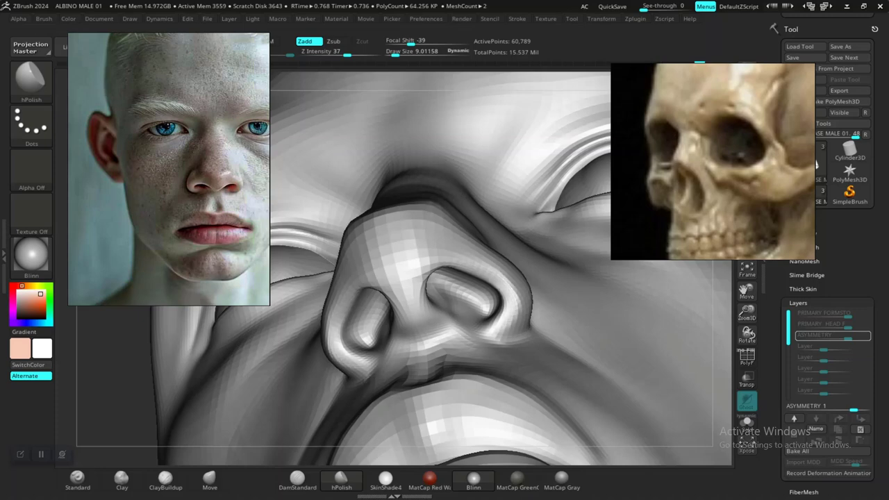
- Polish the nostril rim and wing with hPolish at Z Intensity 37, and smooth the edges around the nostril opening
mouse_move(114, 406)
left_mouse_down("alt")
mouse_move(118, 368)
mouse_move(174, 389)
mouse_move(243, 394)
left_mouse_up("alt")
mouse_move(651, 391)
left_mouse_down("alt")
mouse_move(587, 399)
mouse_move(552, 417)
mouse_move(541, 441)
left_mouse_up("alt")
left_click_drag(628, 417, 575, 351)
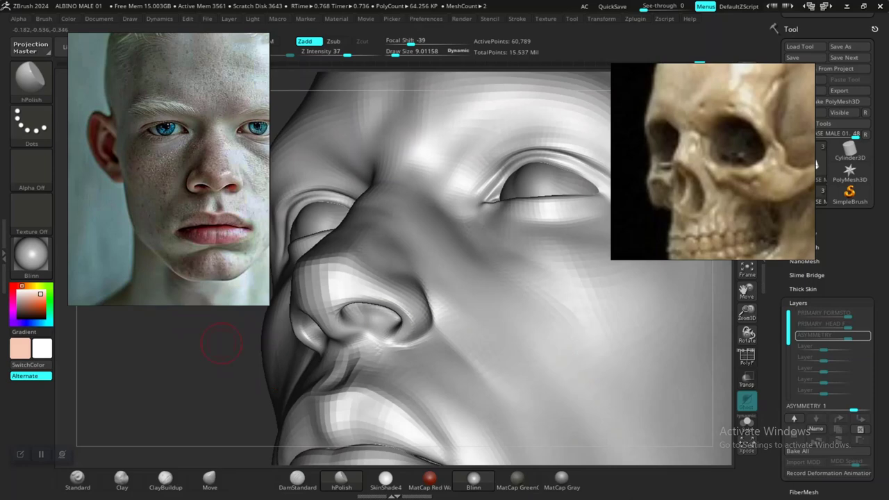
mouse_move(221, 347)
left_mouse_down()
mouse_move(191, 347)
mouse_move(216, 382)
mouse_move(186, 379)
left_mouse_up()
left_click_drag(523, 313, 521, 317)
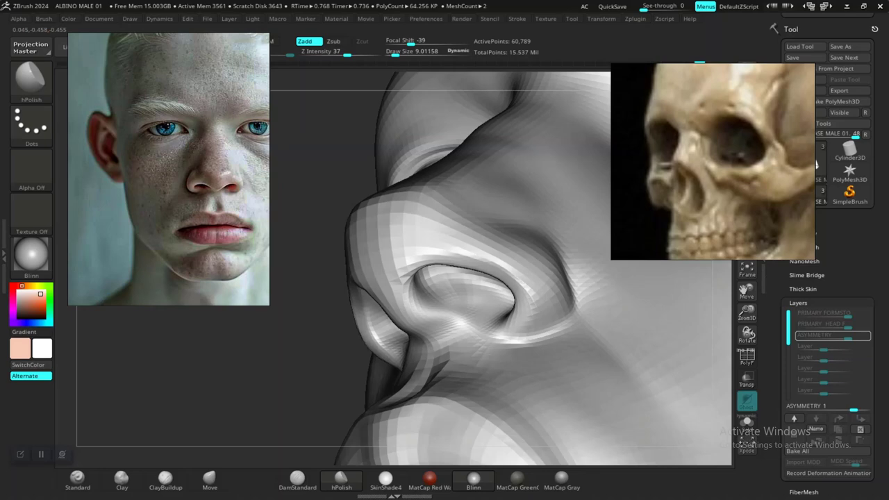
left_click_drag(506, 281, 513, 288)
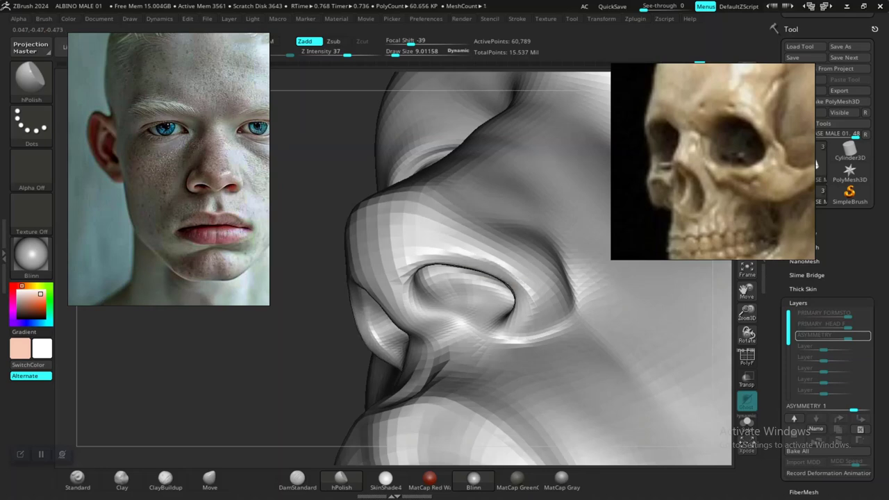
left_click_drag(465, 264, 441, 261, "shift")
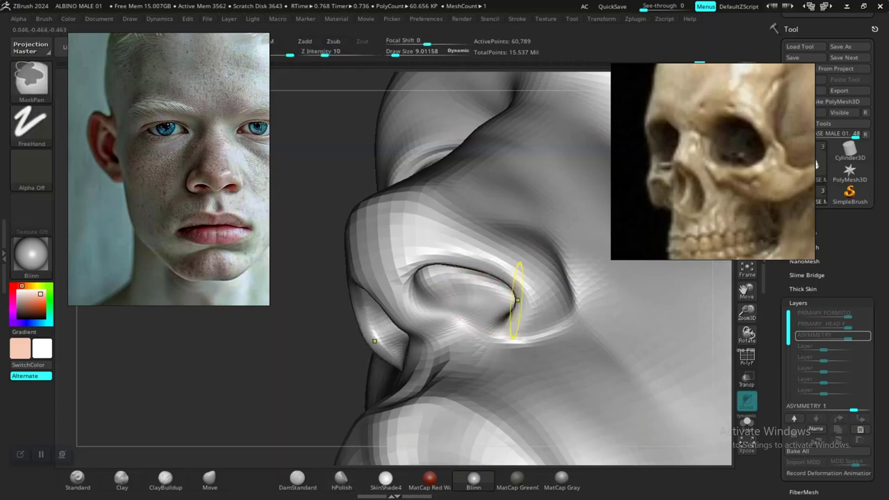
left_click_drag(536, 307, 531, 289, "shift")
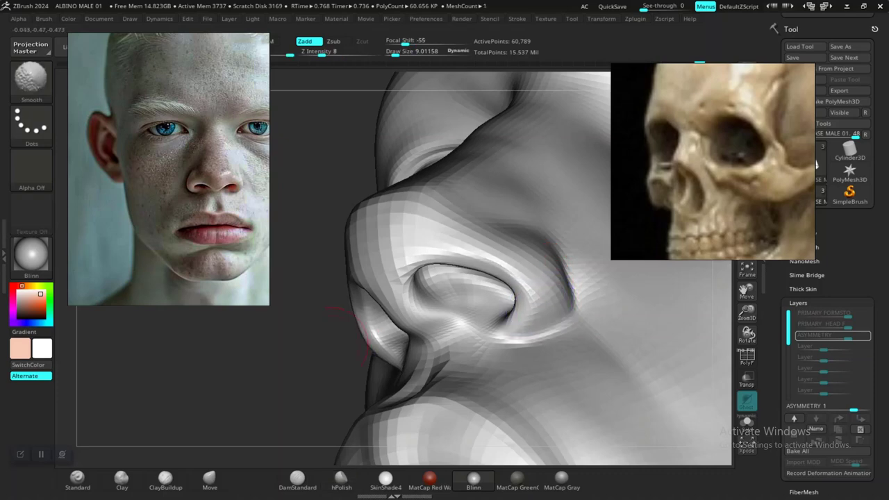
mouse_move(294, 382)
left_mouse_down("alt")
mouse_move(324, 368)
mouse_move(340, 389)
mouse_move(368, 363)
left_mouse_up("alt")
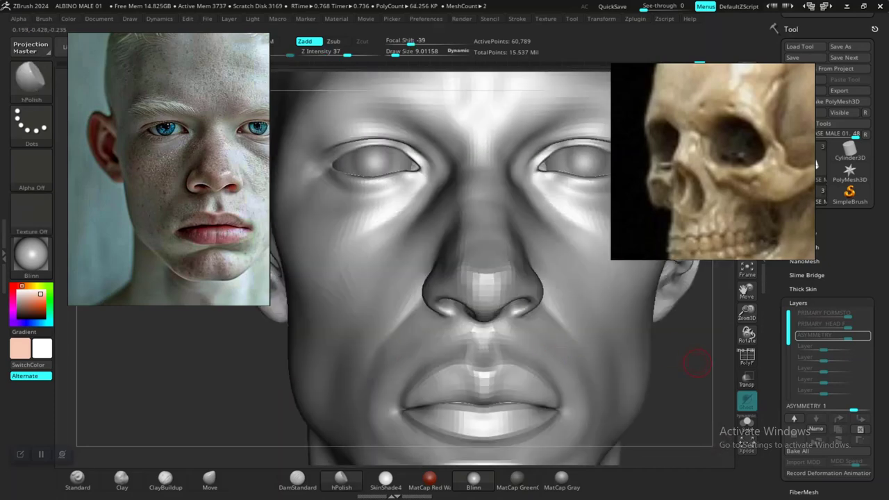
- Set the draw size to about 15 and lower the mesh by one subdivision level for reshaping the nostrils
left_click_drag(695, 367, 663, 297, "alt")
key("space")
left_click_drag(481, 284, 484, 286)
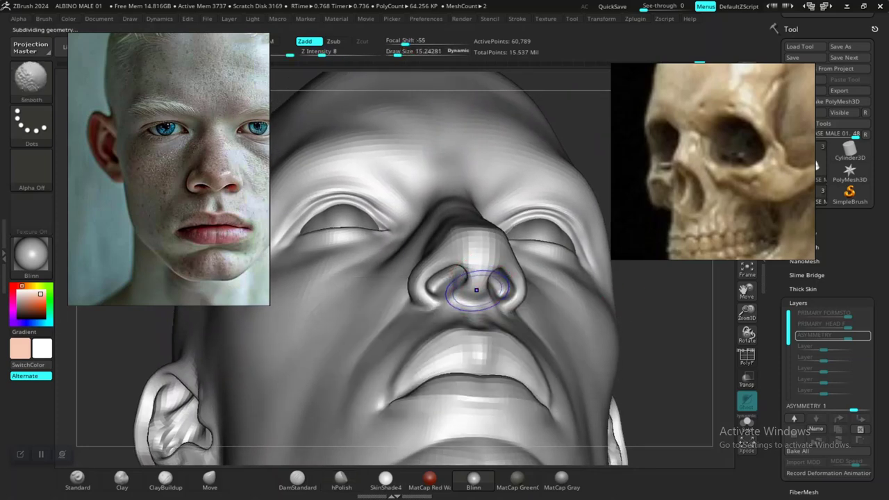
key("shift+d")
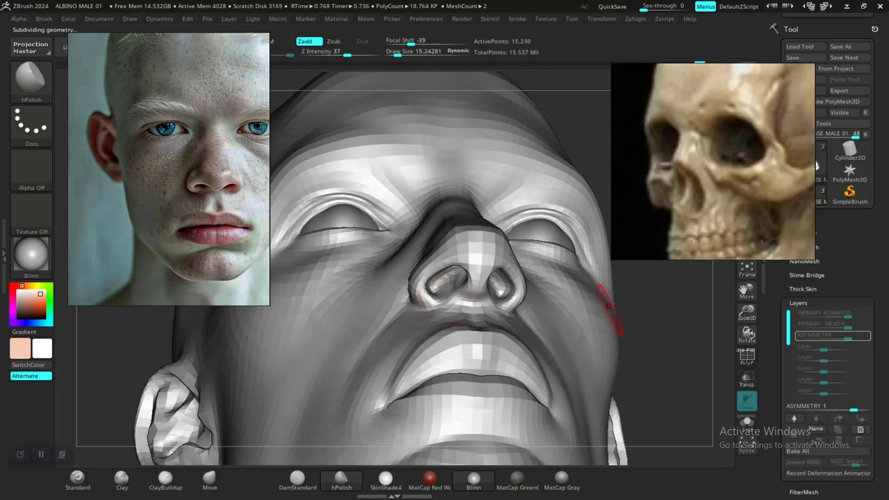
left_click_drag(637, 327, 604, 358, "alt")
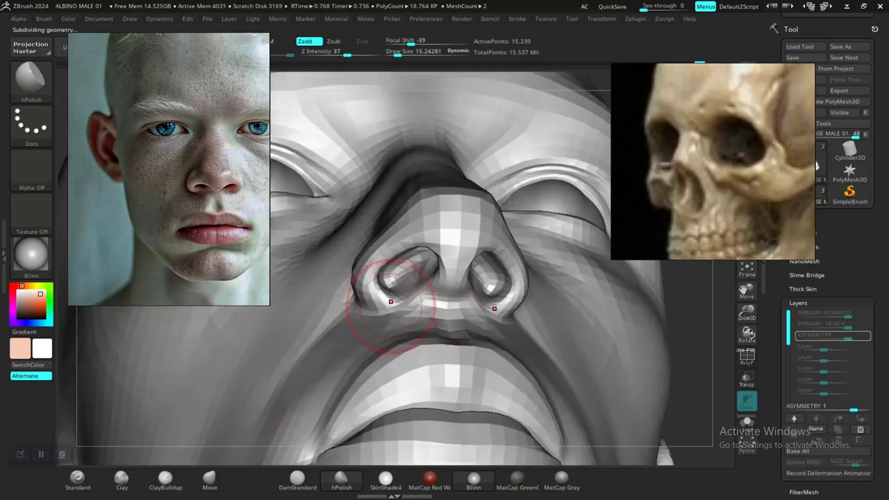
- Adjust the base of the nostrils from below with Move, undoing one stroke and reducing the draw size to about 12
left_click(209, 480)
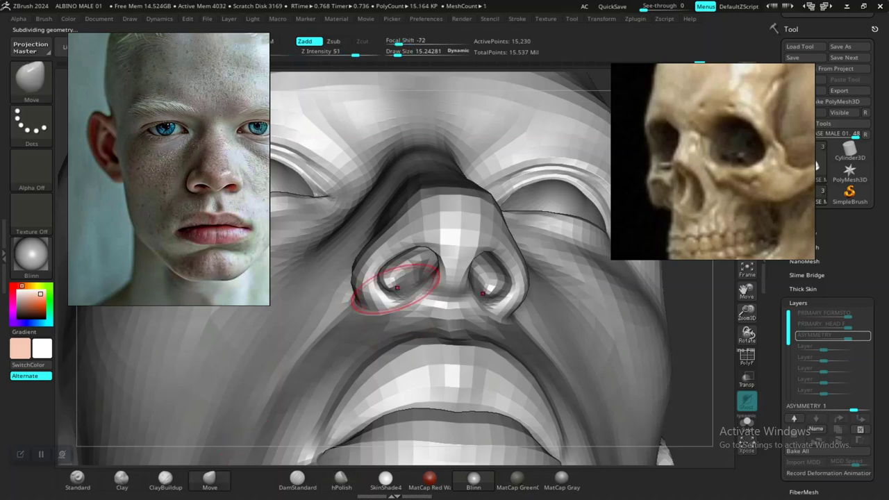
key("space")
left_click_drag(401, 288, 392, 290)
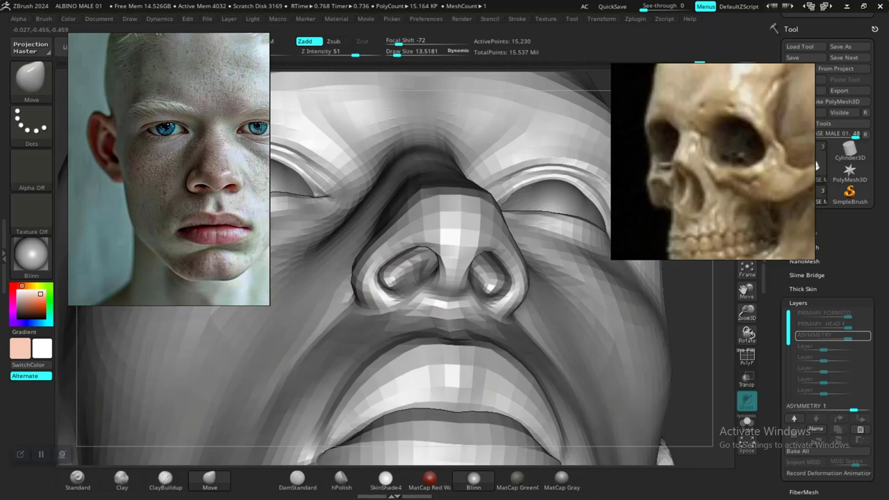
key("ctrl")
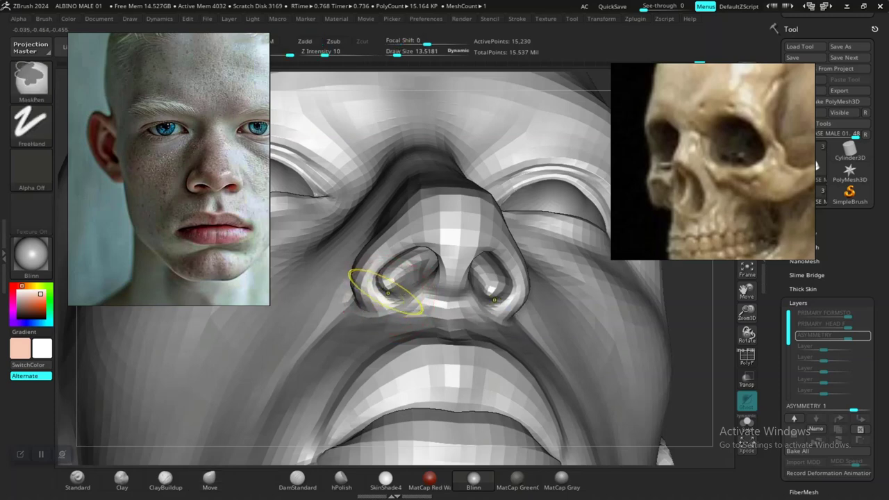
key("ctrl+z")
key("space")
left_click_drag(398, 286, 381, 288)
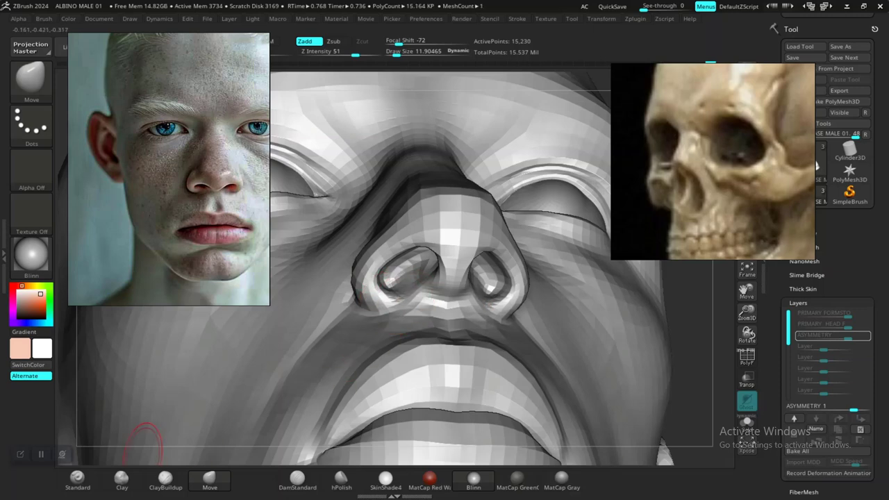
- Raise the mesh by one subdivision level, smooth the base of the nostrils, and reduce the draw size to about 9
left_click(77, 477)
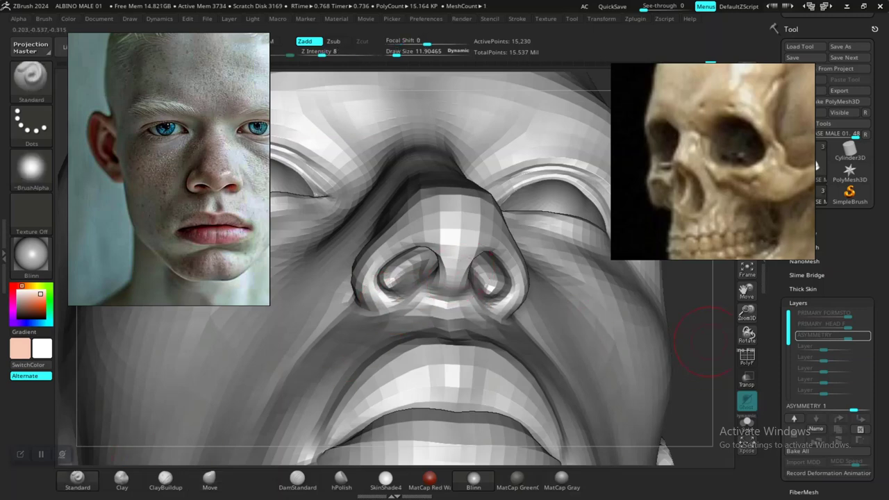
mouse_move(696, 325)
left_mouse_down()
mouse_move(710, 323)
mouse_move(711, 351)
left_mouse_up()
left_click_drag(449, 300, 427, 289)
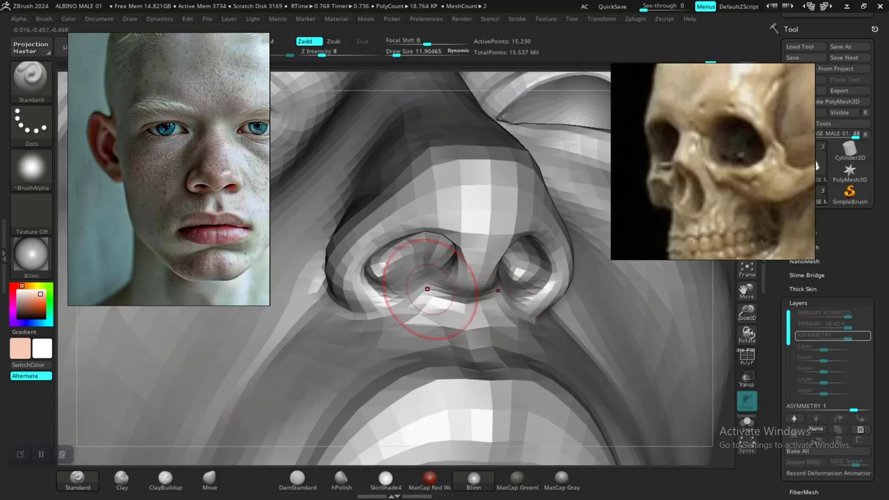
key("d")
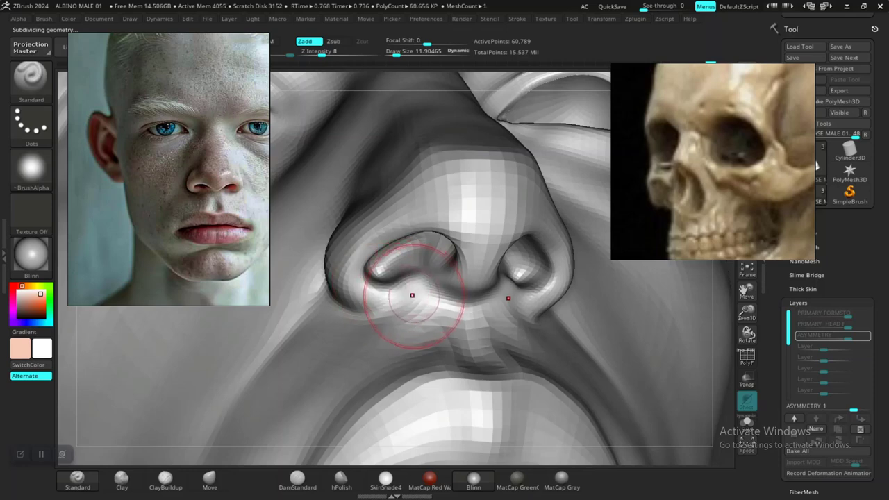
mouse_move(413, 279)
left_mouse_down("shift")
mouse_move(423, 289)
mouse_move(438, 277)
mouse_move(413, 278)
left_mouse_up("shift")
key("space")
key("space")
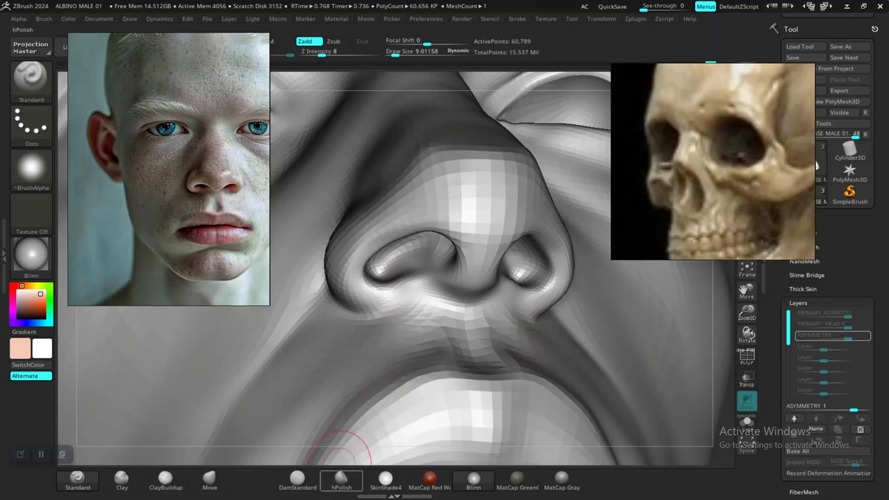
- Examine the whole face from the front against the reference photo
left_click(298, 478)
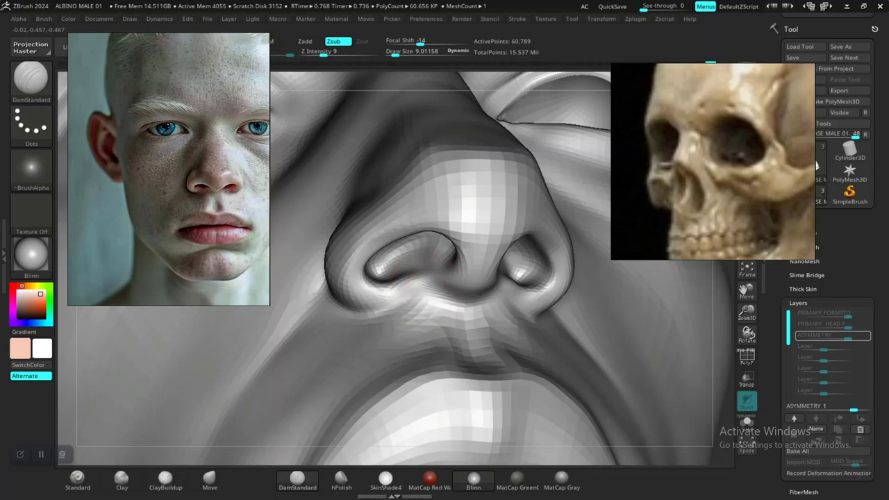
key("f")
left_click_drag(539, 184, 531, 388)
key("f")
left_click_drag(519, 271, 518, 472, "alt")
left_click_drag(596, 303, 604, 407, "alt")
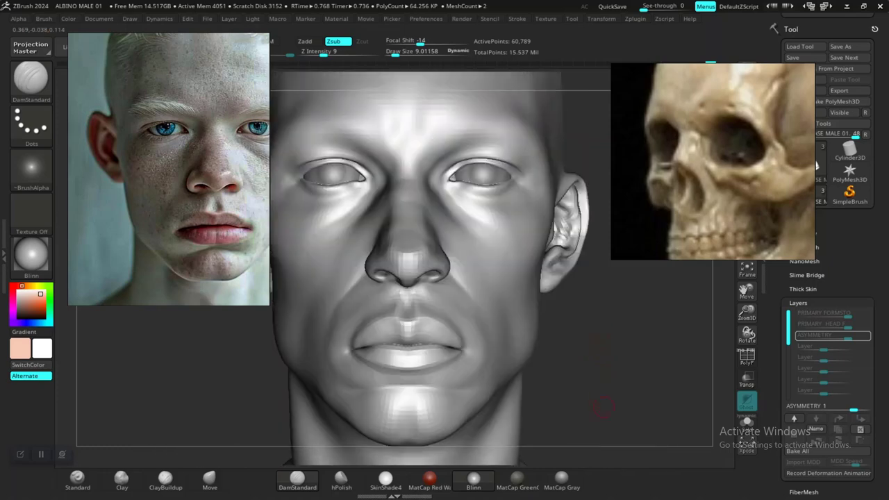
left_click_drag(610, 366, 627, 459, "alt")
left_click_drag(670, 290, 660, 316, "alt")
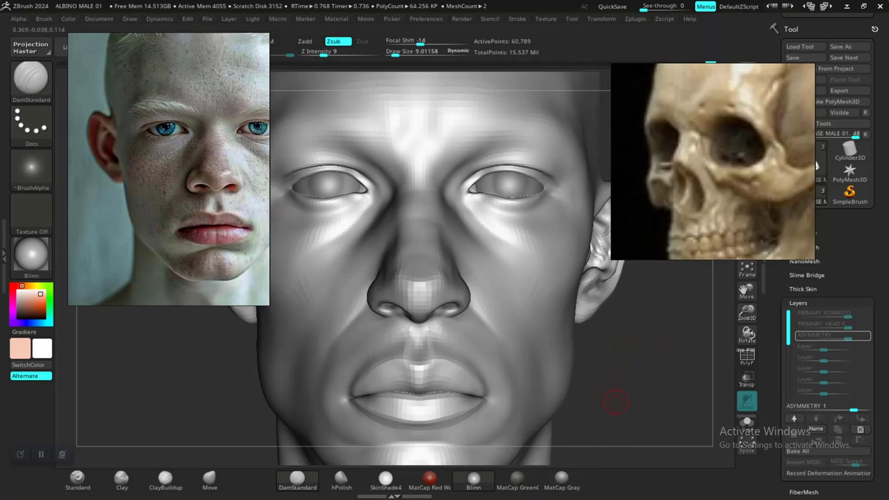
left_click_drag(615, 402, 613, 360, "alt")
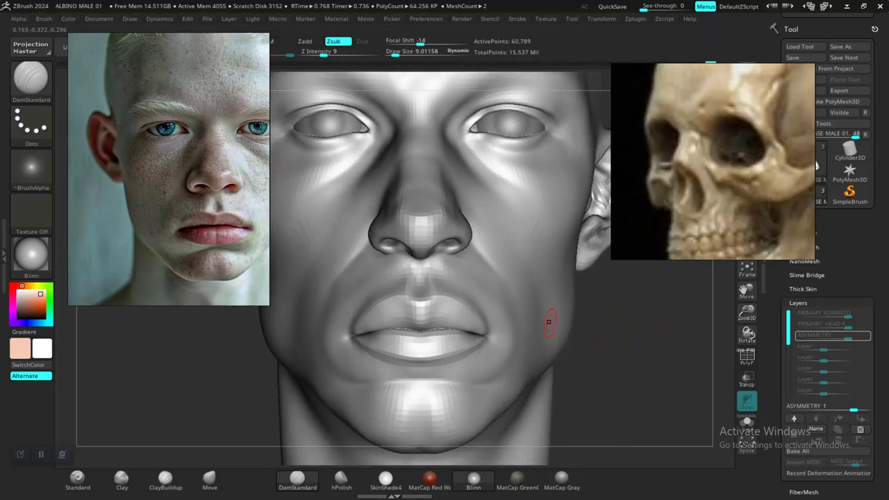
- Adjust the mouth corners and the upper lip's upper edge with Move at a draw size of about 23
key("space")
left_click_drag(446, 312, 455, 312)
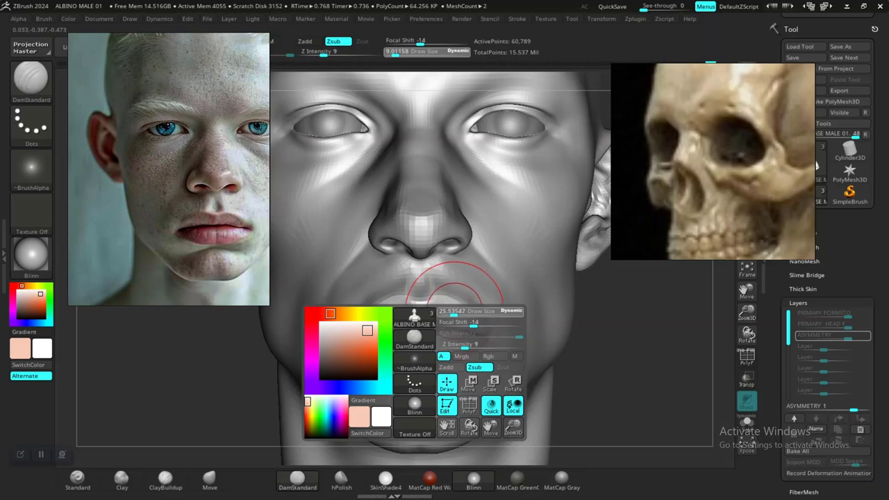
left_click_drag(598, 369, 596, 267, "alt")
left_click_drag(595, 338, 589, 375, "alt")
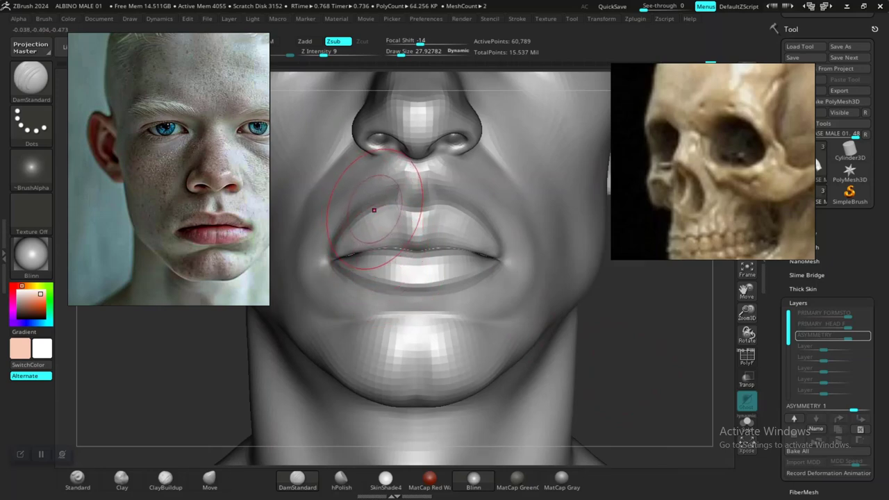
left_click(209, 479)
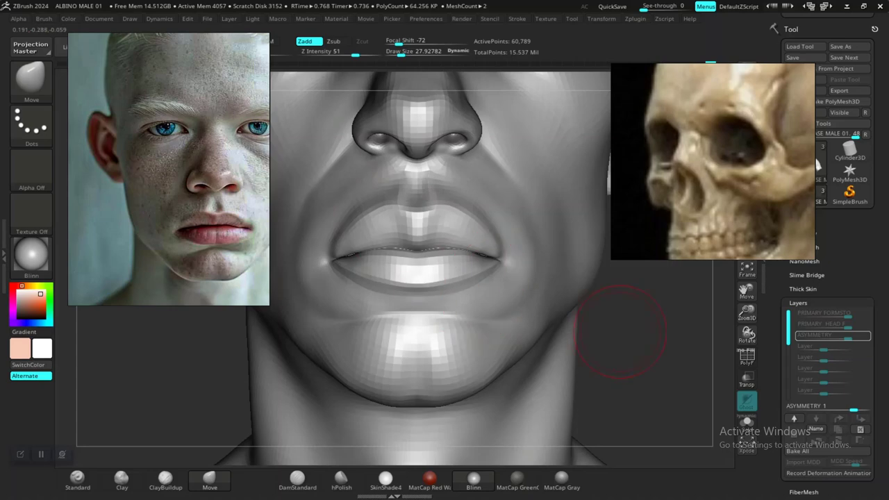
left_click_drag(618, 331, 621, 350, "alt")
key("space")
left_click_drag(400, 275, 399, 275)
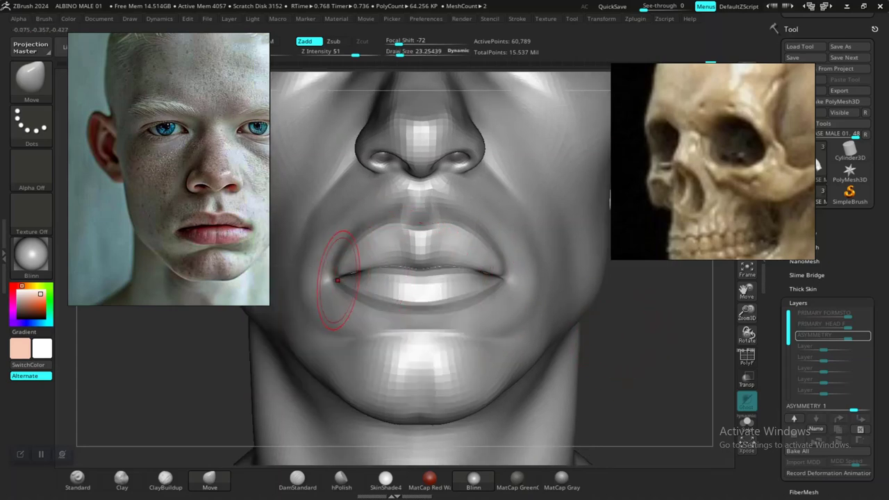
left_click_drag(337, 279, 331, 280)
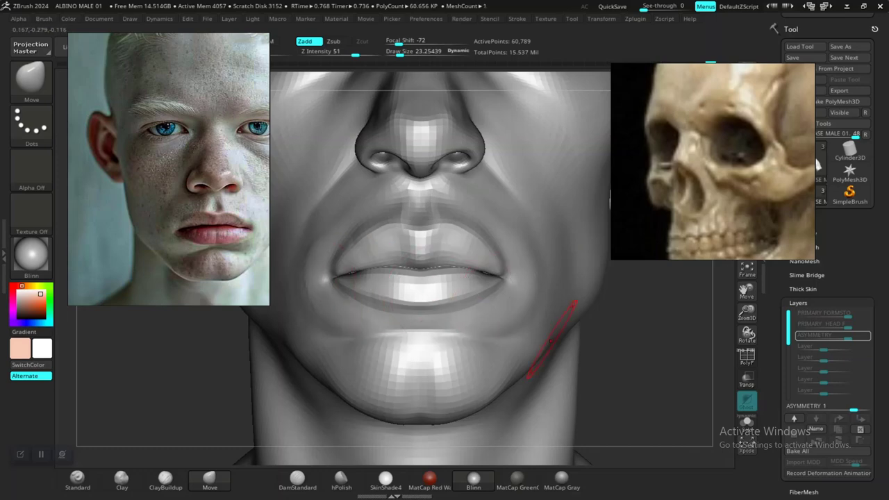
left_click_drag(591, 340, 590, 383, "alt")
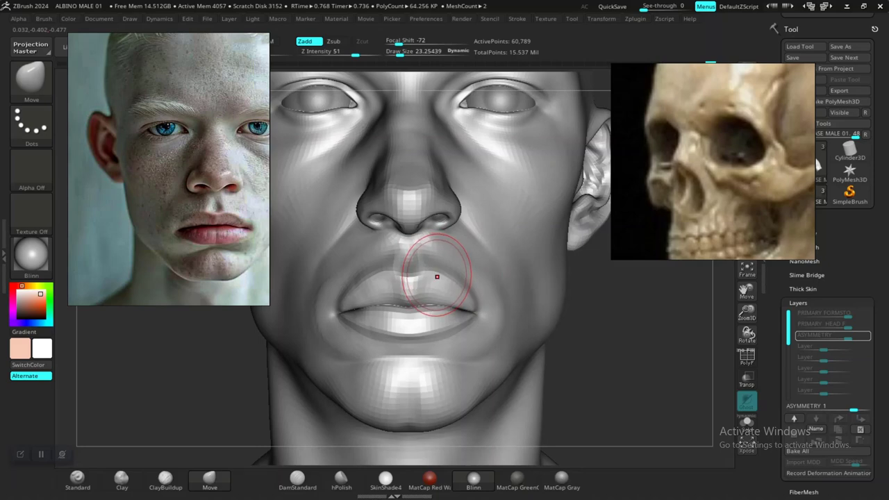
left_click_drag(453, 273, 455, 264)
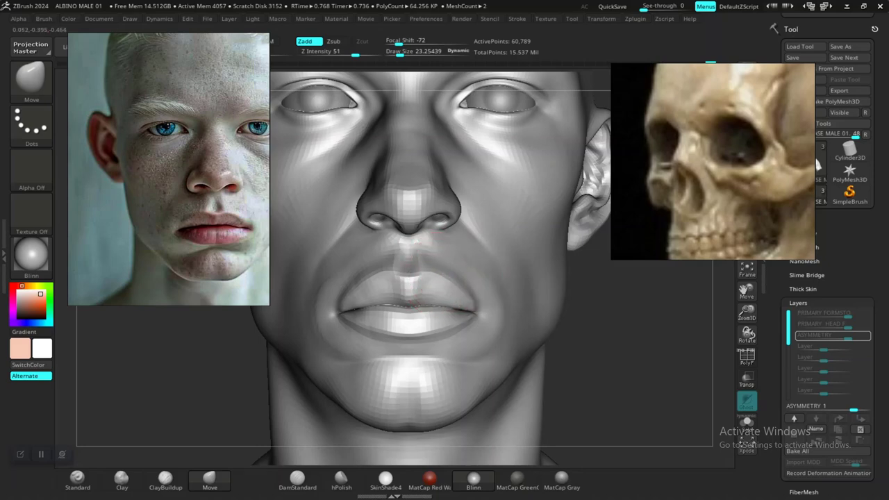
- Mask the lower lip and chin area by isolating its polygroup, then soften and invert the mask to leave the upper lip free
mouse_move(581, 368)
left_mouse_down("alt")
mouse_move(566, 327)
mouse_move(555, 323)
mouse_move(564, 386)
left_mouse_up("alt")
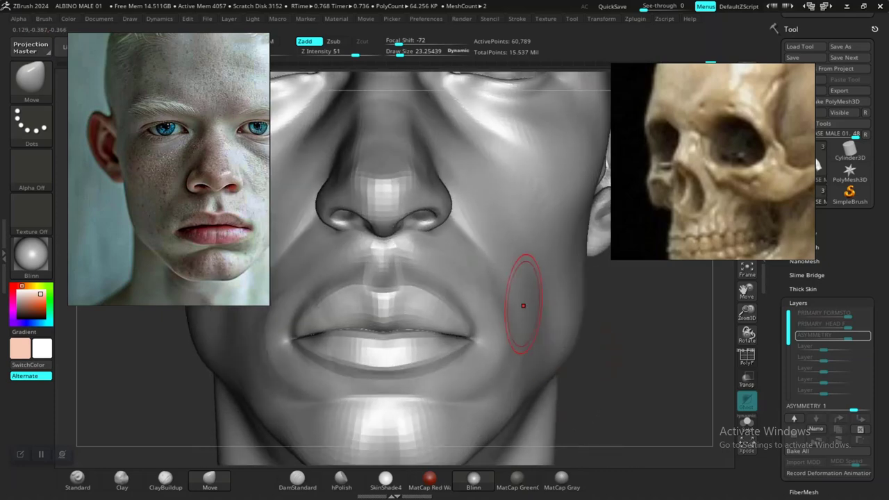
left_click(404, 398, "ctrl+shift")
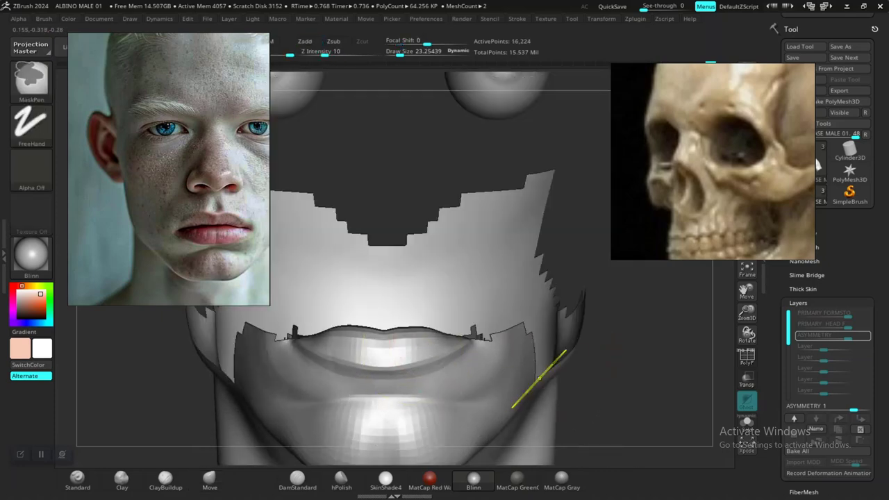
left_click(613, 402, "ctrl")
left_click(623, 382, "ctrl+shift")
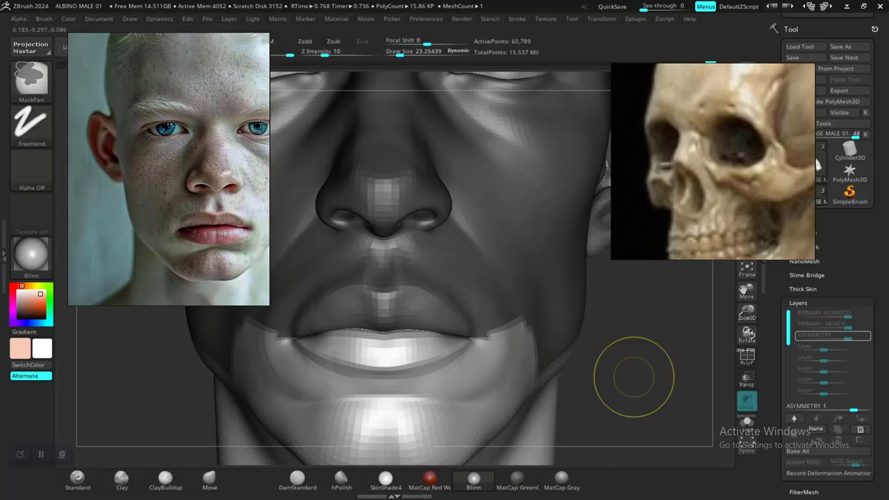
left_click(479, 304, "ctrl")
left_click(645, 377, "ctrl")
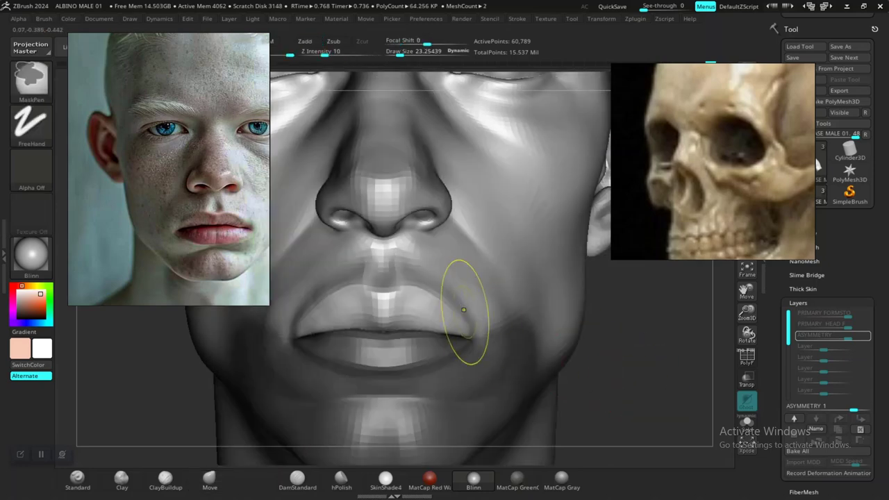
left_click(452, 309, "ctrl")
- Reshape the unmasked upper lip and its corners with Move at a draw size of about 21, and clear the mask
right_click(510, 313)
left_click_drag(515, 304, 511, 304)
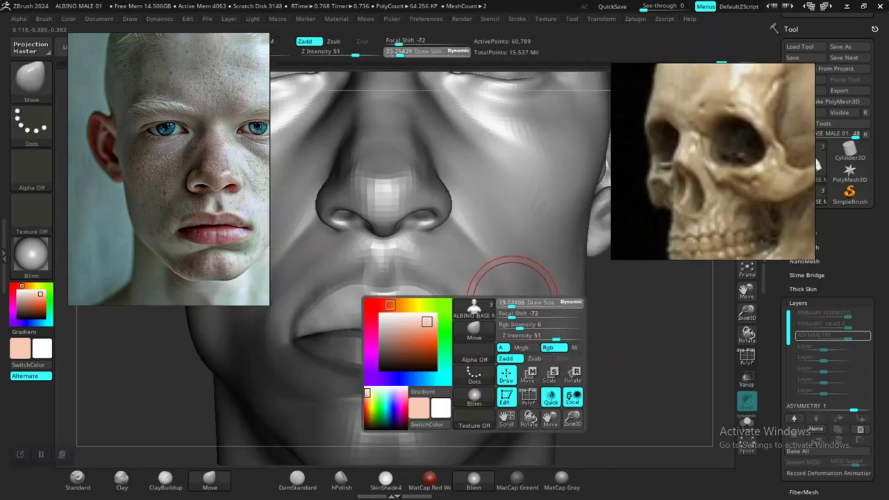
left_click_drag(613, 360, 430, 290)
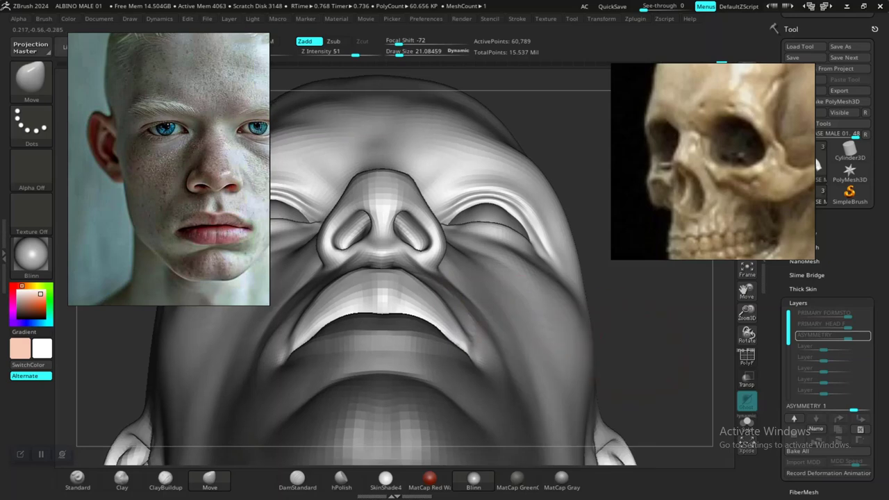
mouse_move(606, 371)
left_mouse_down("alt")
mouse_move(576, 310)
mouse_move(588, 368)
left_mouse_up("alt")
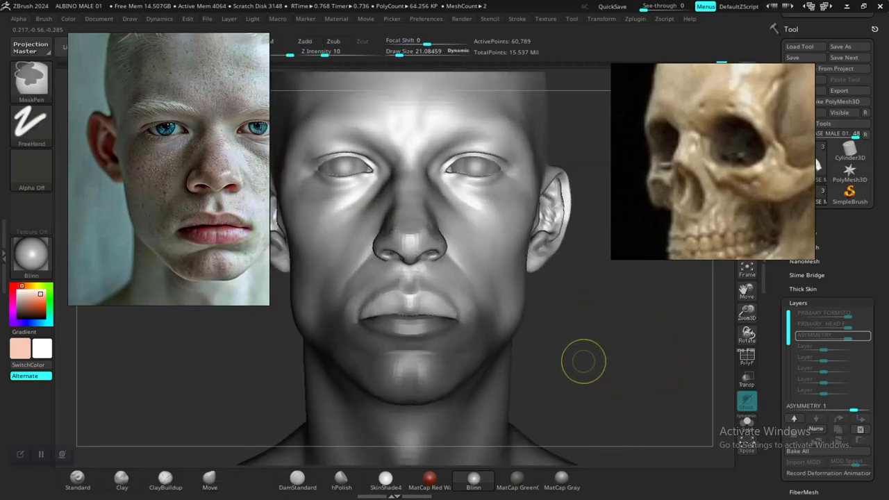
mouse_move(601, 357)
left_mouse_down("alt")
mouse_move(603, 392)
mouse_move(500, 368)
mouse_move(467, 371)
mouse_move(618, 383)
mouse_move(611, 340)
mouse_move(593, 327)
left_mouse_up("alt")
left_click_drag(605, 335, 609, 376, "alt")
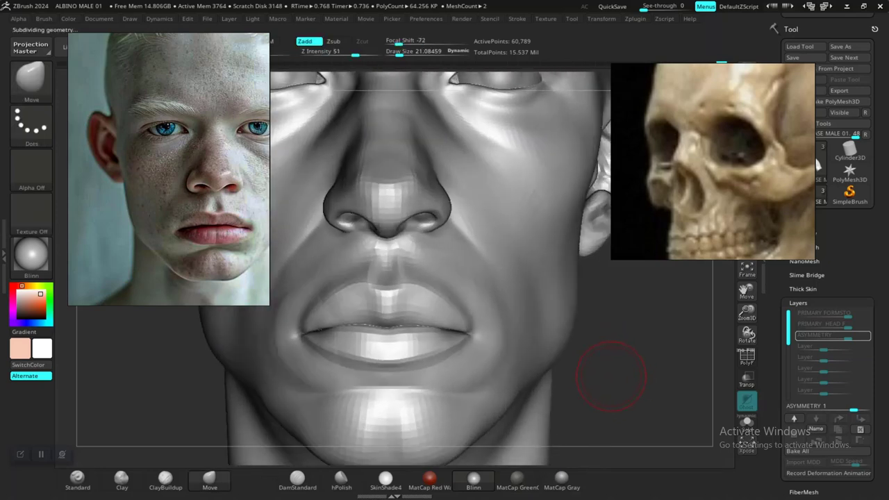
- Raise the mesh by one subdivision level and push the lower lip's bottom edge upward with Move, undoing the second stroke
key("d")
left_click_drag(605, 391, 654, 370, "alt")
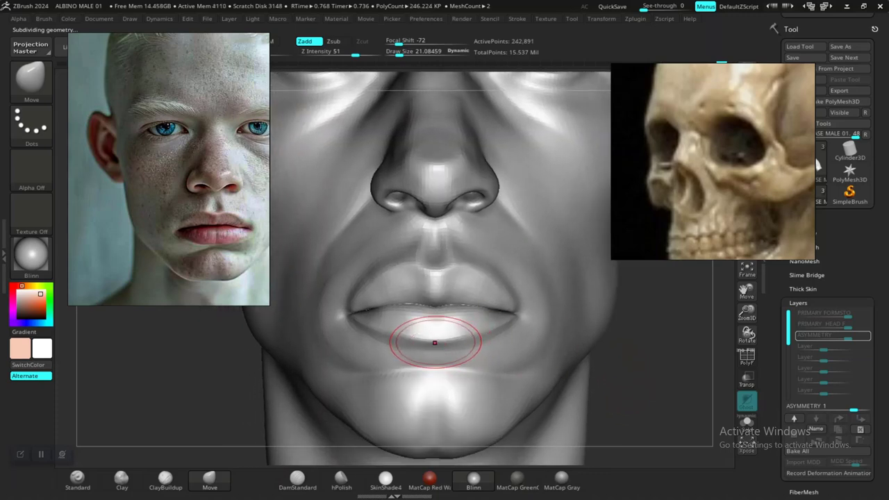
left_click_drag(433, 341, 433, 335)
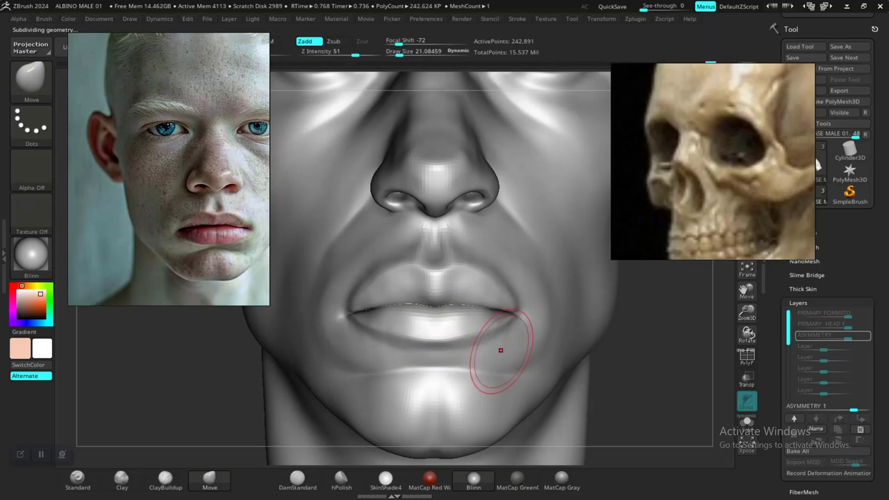
left_click_drag(448, 344, 448, 333)
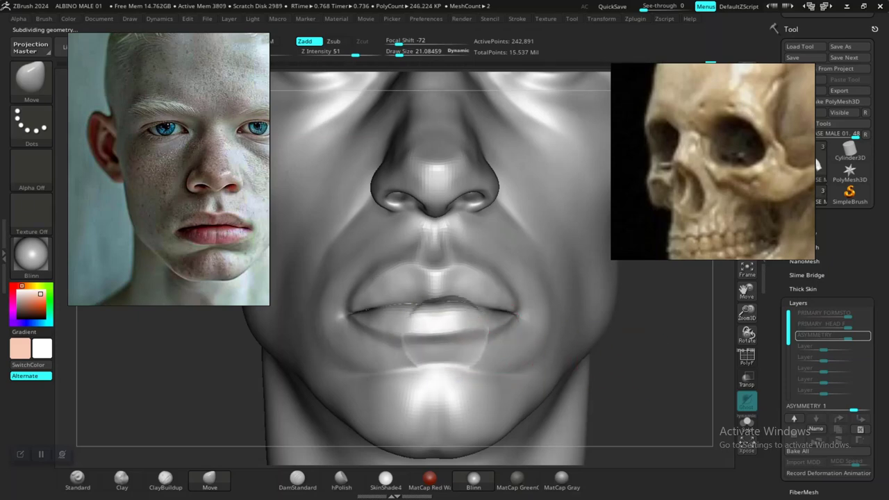
key("ctrl+z")
- Set the Move brush's Focal Shift to 0 and lift the middle of the lower lip's bottom edge
key("space")
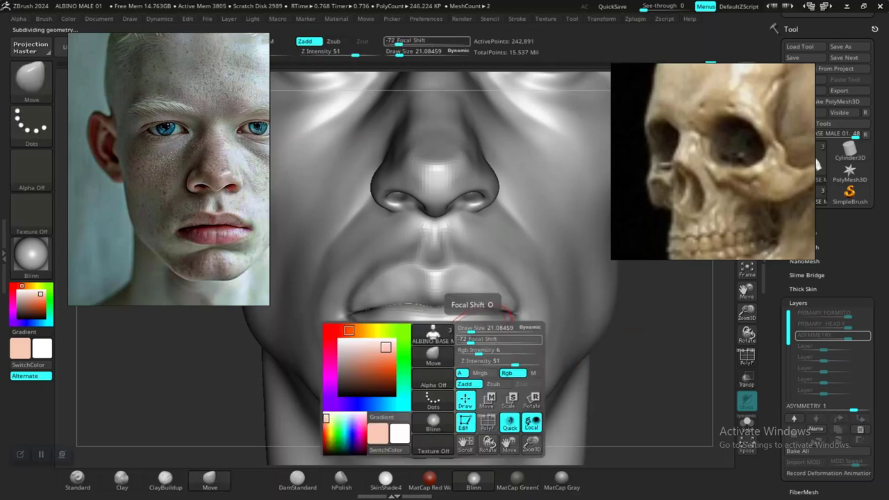
left_click_drag(470, 340, 499, 340)
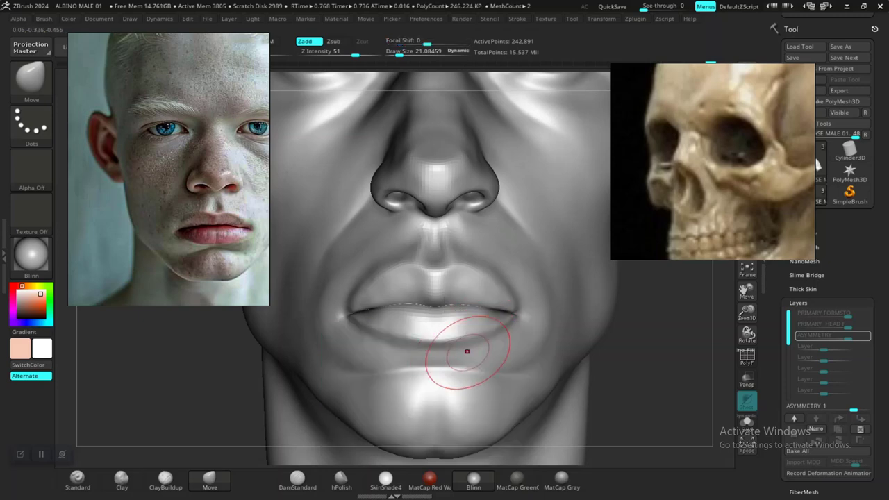
left_click_drag(433, 341, 431, 331)
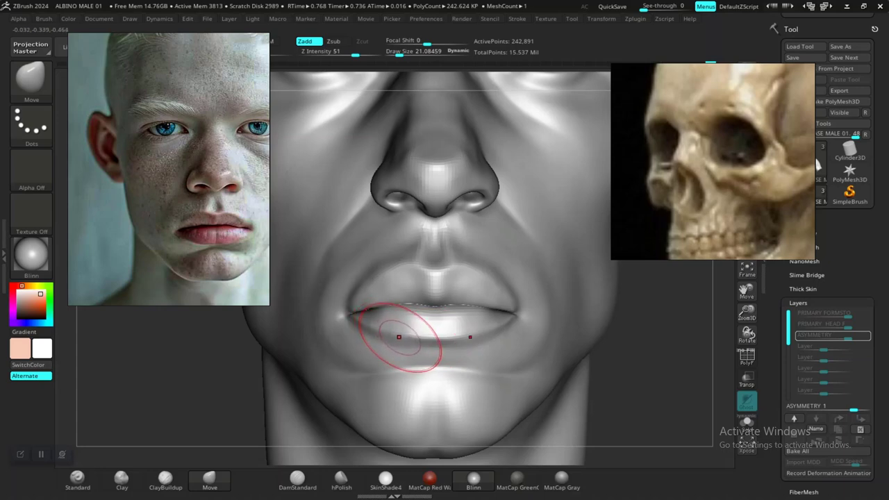
- Reshape the lower lip's outline one subdivision level lower with Move at draw size about 13, and return to the higher level
key("shift")
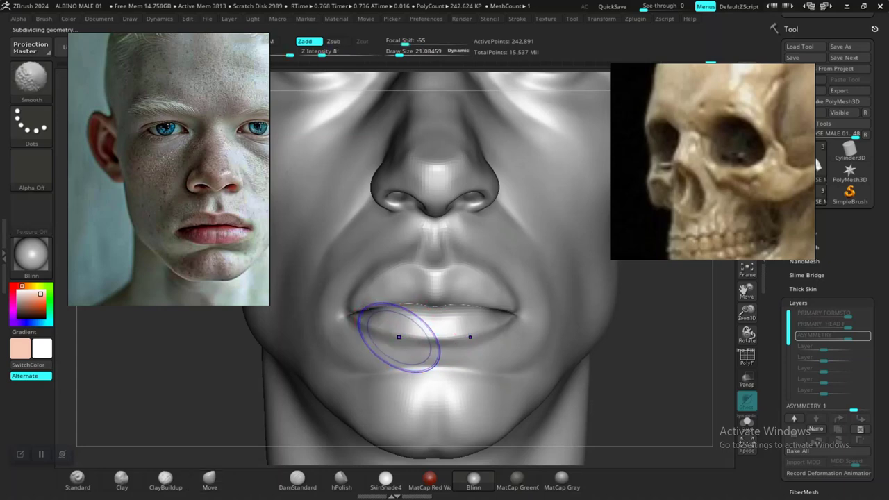
key("shift+d")
key("shift+d")
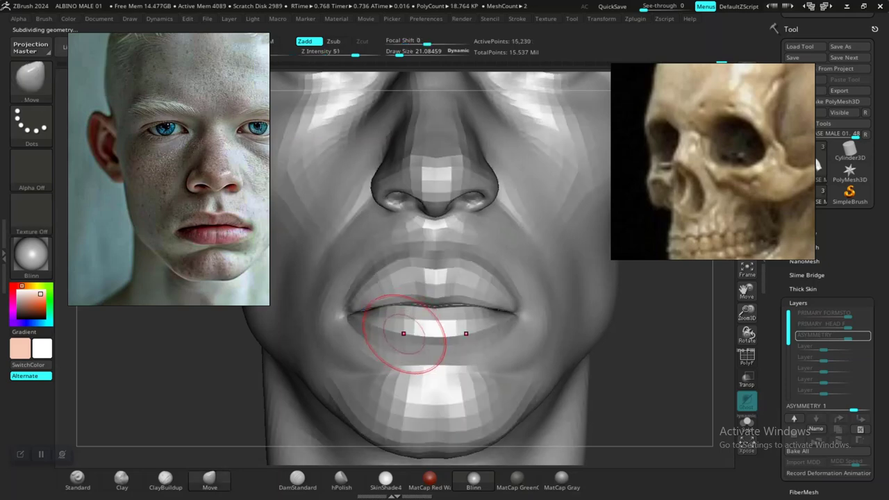
key("d")
key("space")
left_click_drag(404, 333, 398, 332)
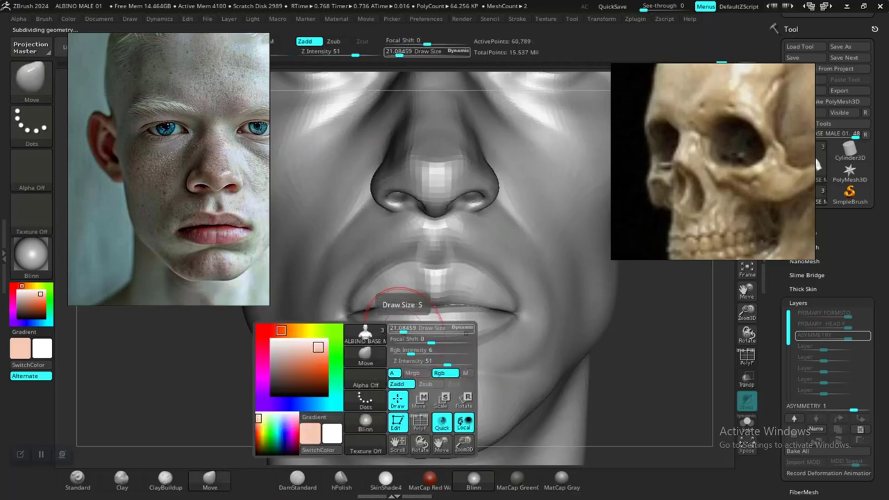
key("[")
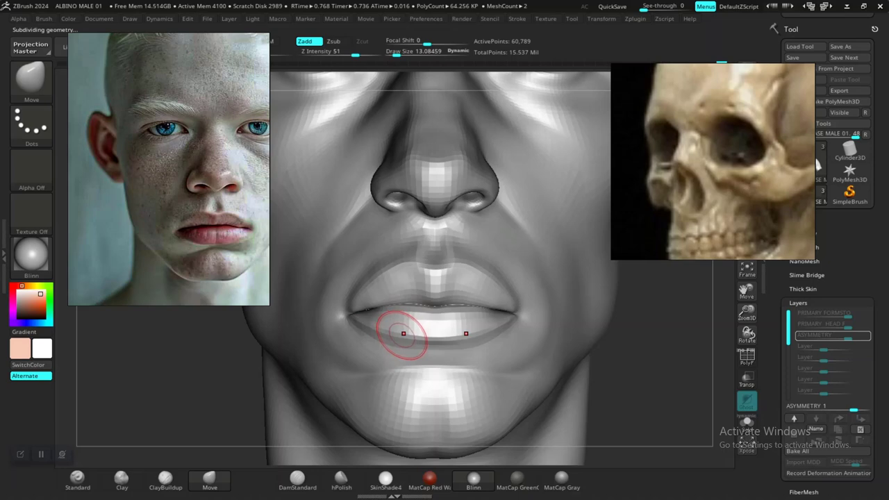
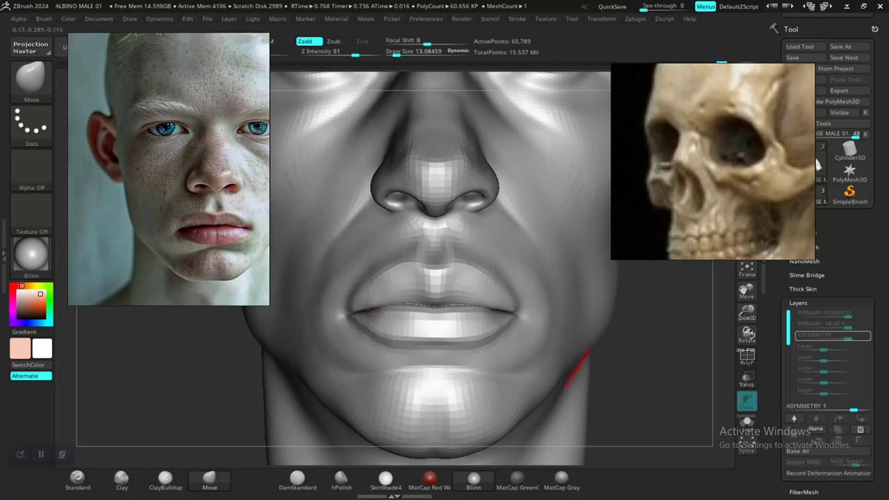
key("d")
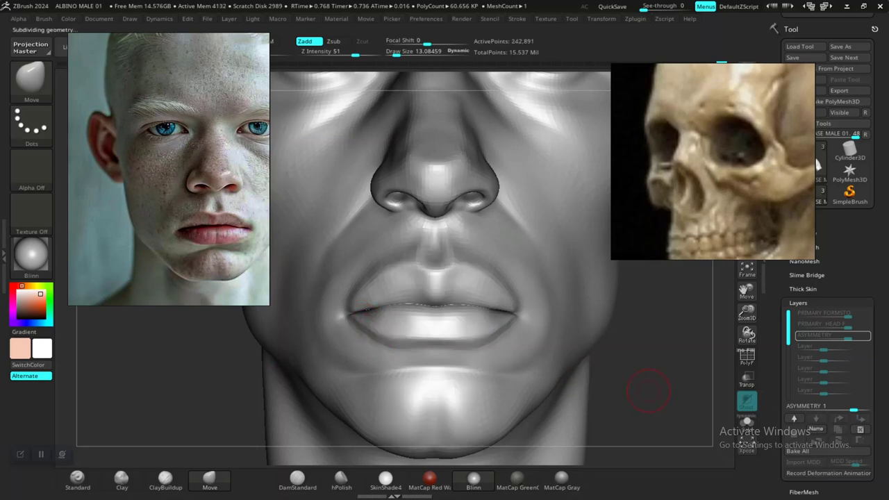
- Examine the whole head from the front and three-quarter view, including the eye opening and eyelids up close
mouse_move(651, 376)
left_mouse_down("alt")
mouse_move(572, 331)
mouse_move(657, 395)
left_mouse_up("alt")
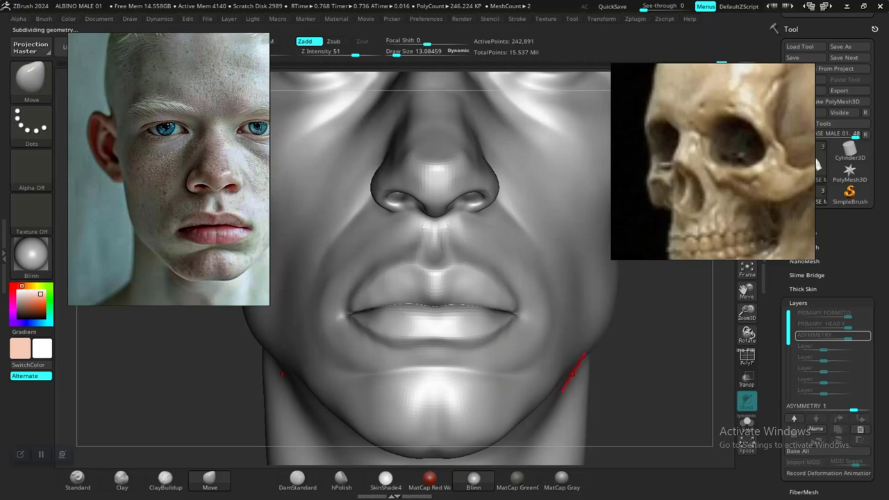
mouse_move(641, 388)
left_mouse_down("alt")
mouse_move(554, 336)
mouse_move(564, 350)
mouse_move(553, 350)
mouse_move(643, 383)
mouse_move(601, 357)
mouse_move(684, 353)
left_mouse_up("alt")
left_click_drag(589, 341, 585, 377, "alt")
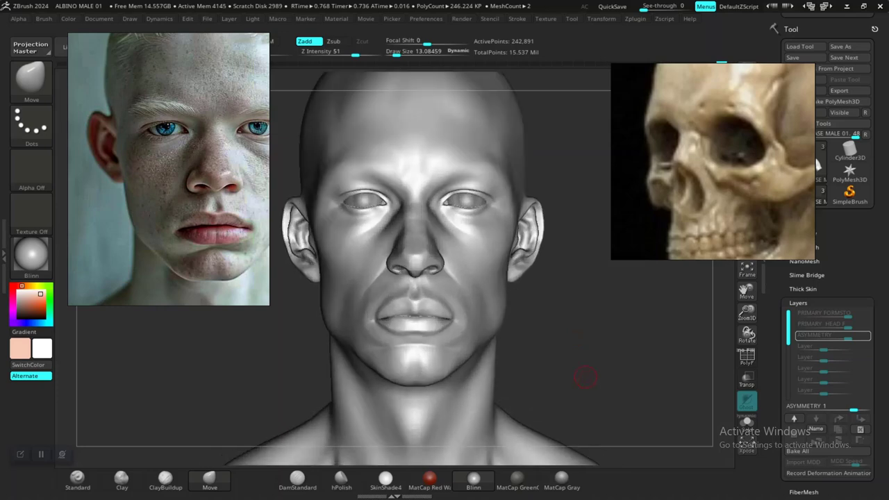
left_click_drag(550, 340, 547, 370, "alt")
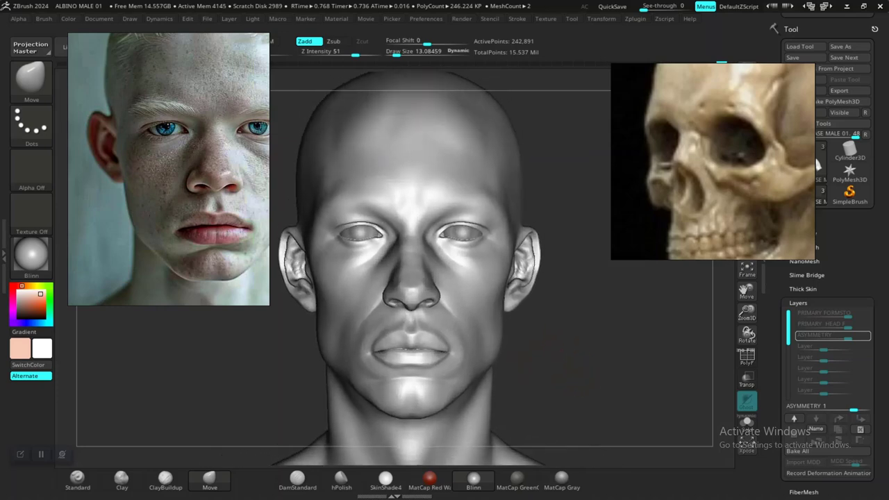
mouse_move(597, 347)
left_mouse_down("alt")
mouse_move(617, 373)
mouse_move(633, 448)
left_mouse_up("alt")
mouse_move(625, 391)
left_mouse_down("alt")
mouse_move(618, 410)
mouse_move(611, 402)
left_mouse_up("alt")
left_click_drag(161, 398, 298, 386, "alt")
mouse_move(267, 347)
left_mouse_down("alt")
mouse_move(252, 360)
mouse_move(217, 434)
mouse_move(171, 363)
mouse_move(140, 424)
mouse_move(140, 391)
mouse_move(148, 406)
mouse_move(154, 375)
mouse_move(154, 394)
mouse_move(184, 369)
mouse_move(141, 387)
mouse_move(185, 387)
mouse_move(208, 403)
mouse_move(306, 406)
left_mouse_up("alt")
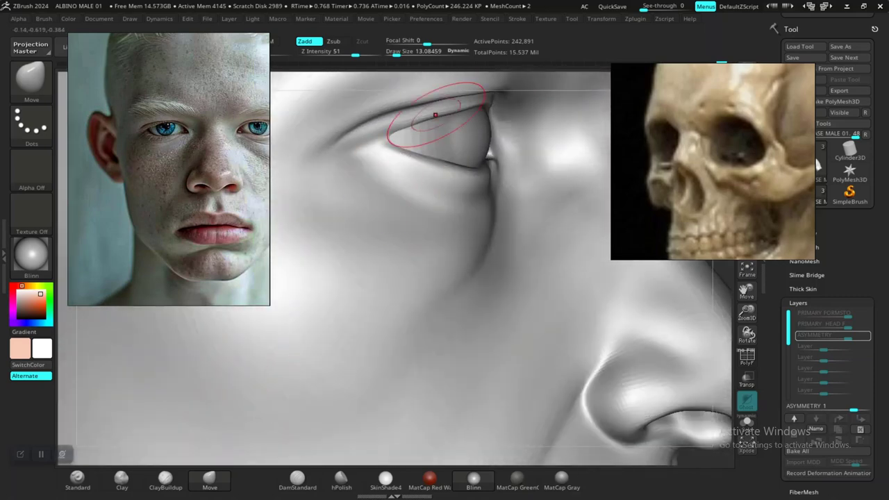
left_click_drag(428, 121, 412, 127)
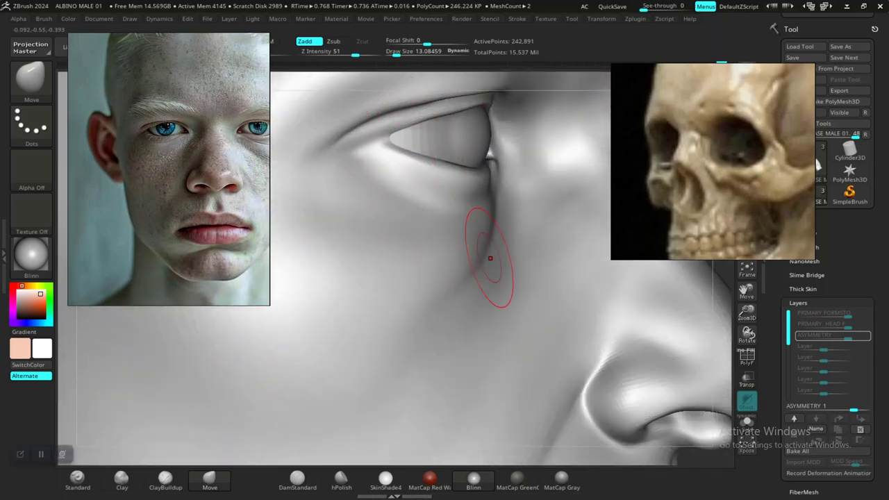
- Isolate the polygroup around the eyes and lower lids, and raise the mesh by one subdivision level
key("f")
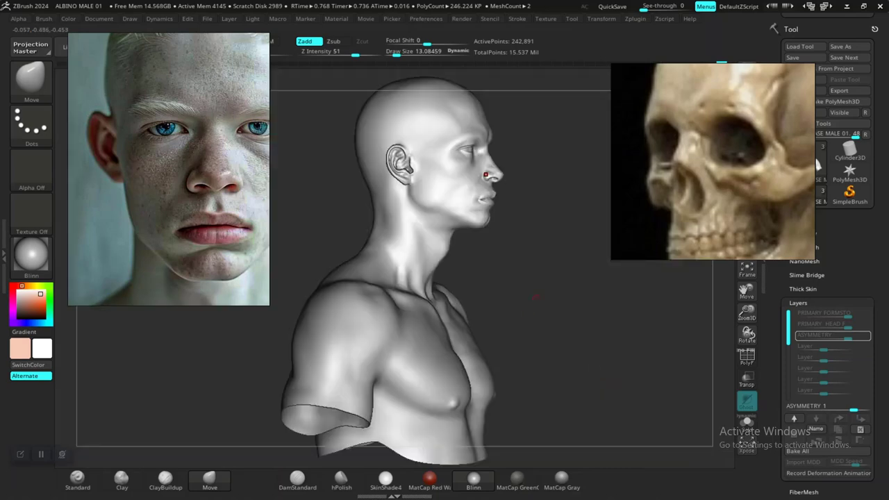
mouse_move(536, 296)
left_mouse_down("alt")
mouse_move(566, 391)
mouse_move(451, 387)
left_mouse_up("alt")
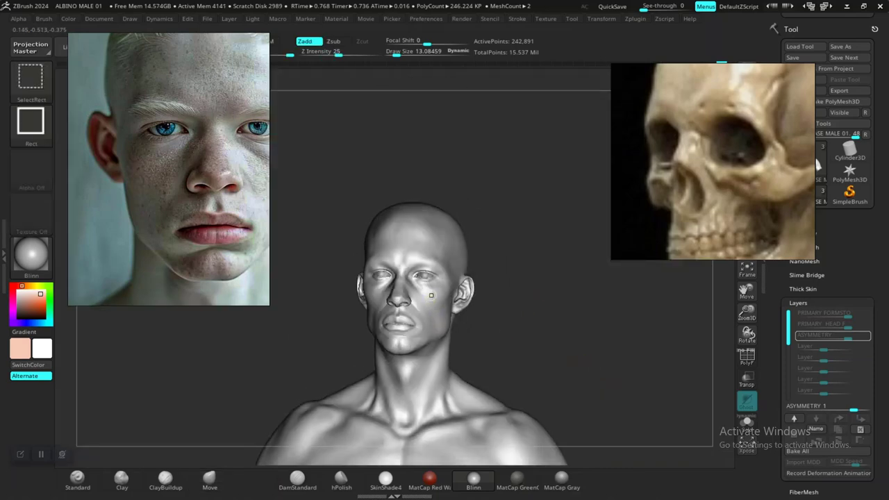
left_click(424, 288, "ctrl+shift")
key("d")
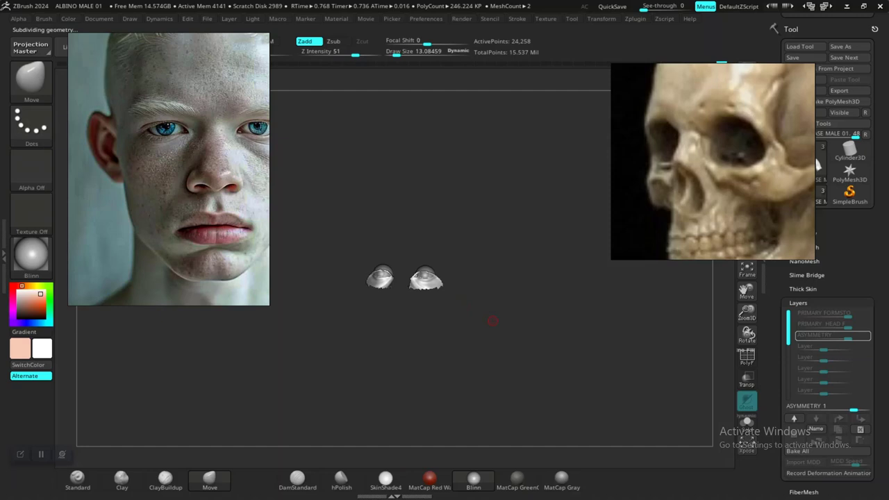
key("f")
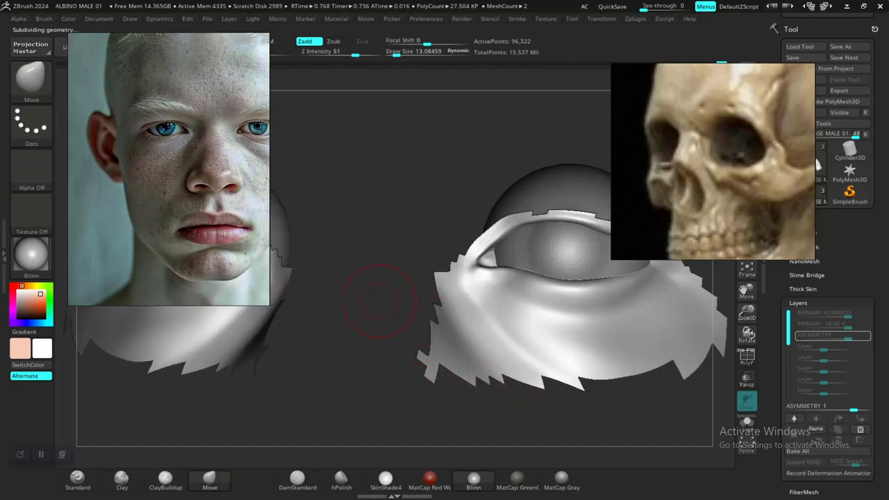
left_click_drag(378, 300, 499, 311)
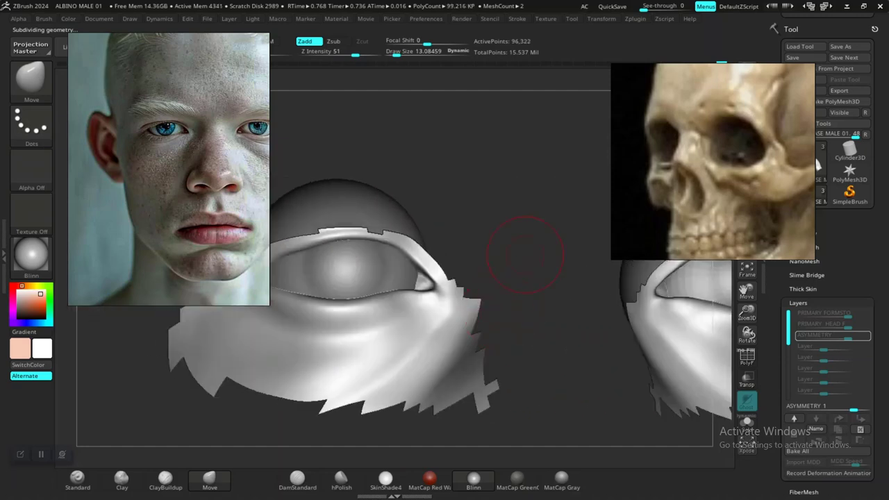
left_click_drag(525, 255, 642, 326, "alt")
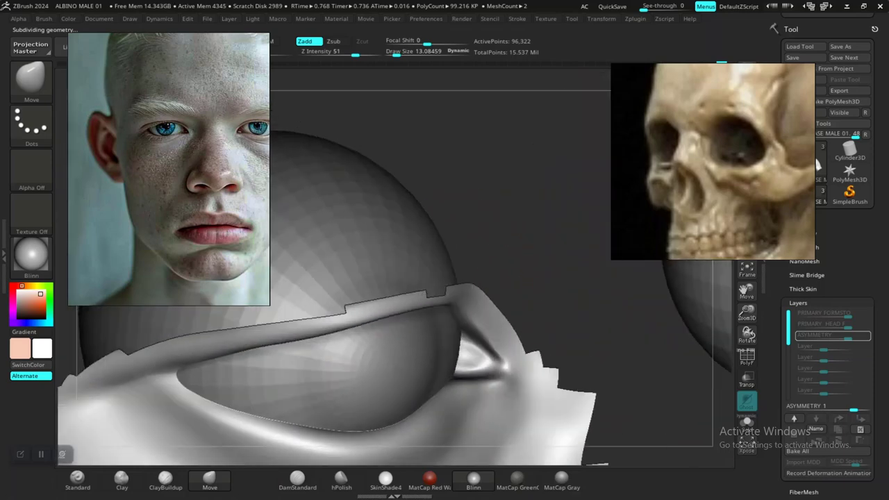
left_click_drag(556, 304, 525, 215, "alt")
- Reduce the draw size to about 3 and unhide the rest of the head
key("space")
left_click_drag(439, 294, 477, 279)
left_click_drag(538, 269, 555, 262, "alt")
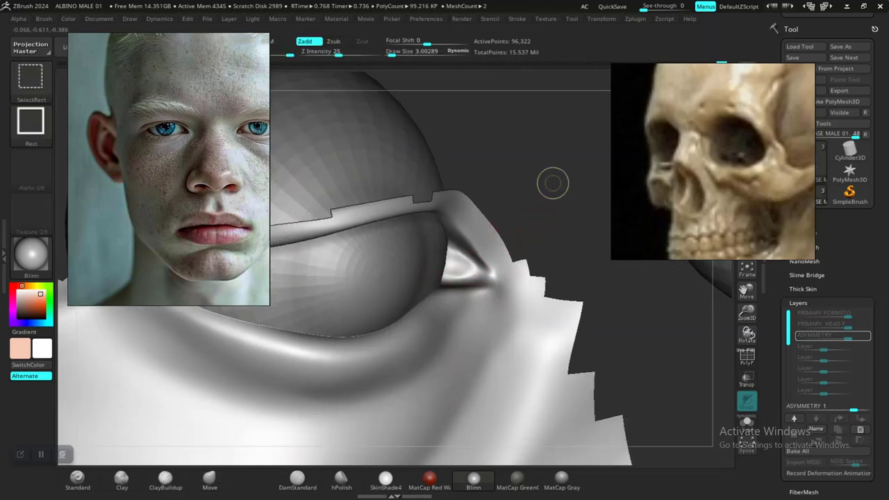
left_click(550, 183, "ctrl+shift")
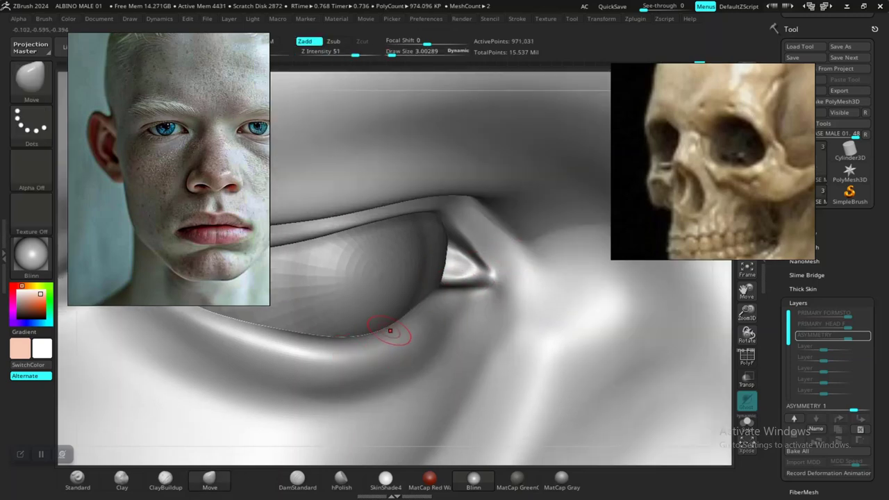
- Lower the mesh by two subdivision levels and flatten the lower eyelid's rim toward the outer corner with hPolish, smoothing it lightly
key("shift")
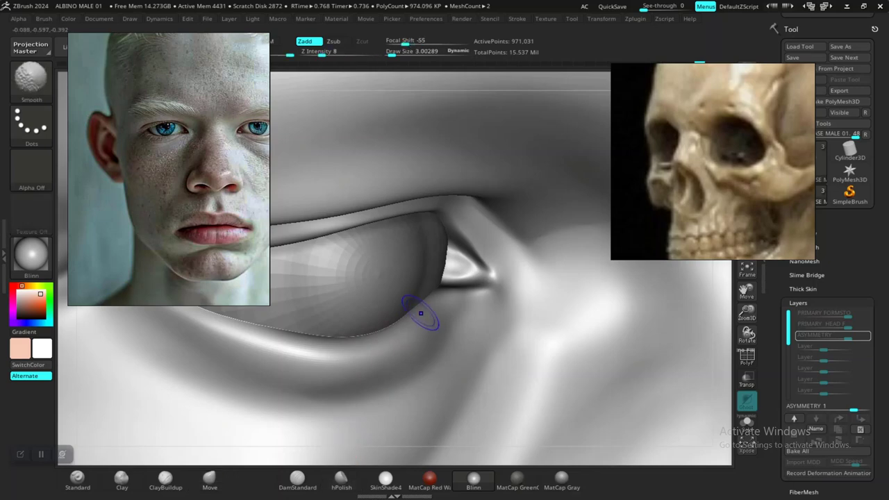
key("shift+d")
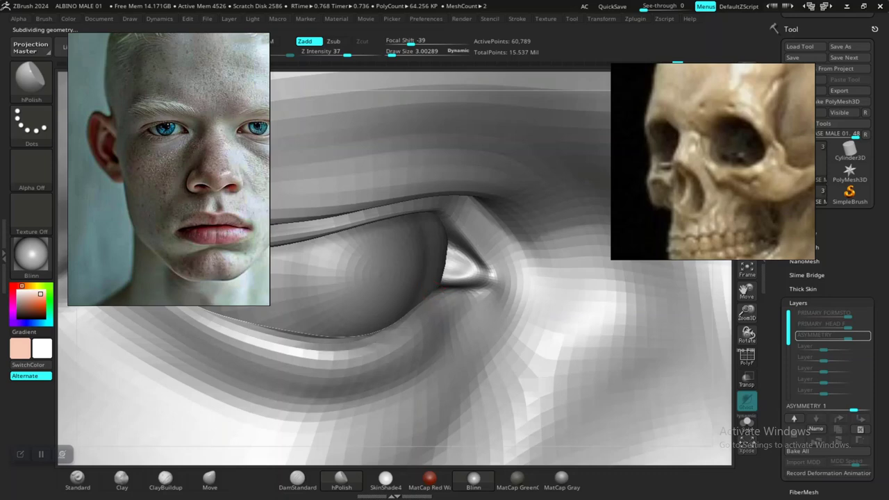
left_click_drag(302, 342, 237, 328)
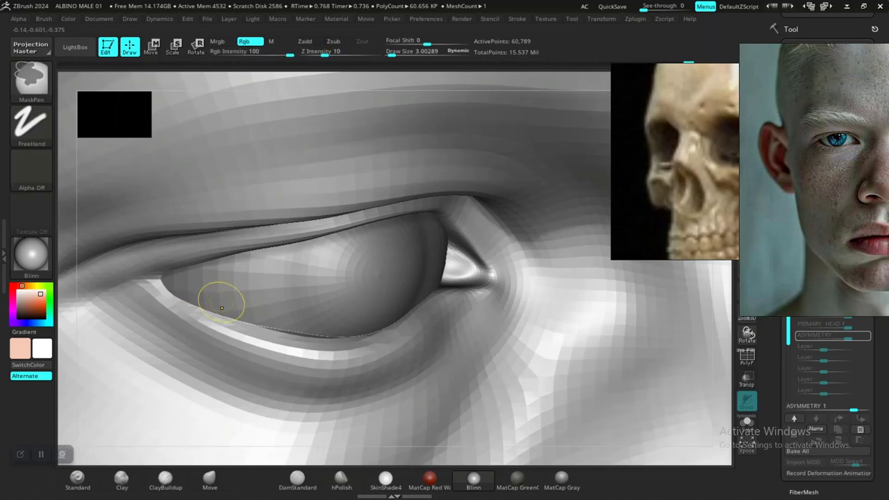
left_click_drag(220, 301, 175, 292, "shift")
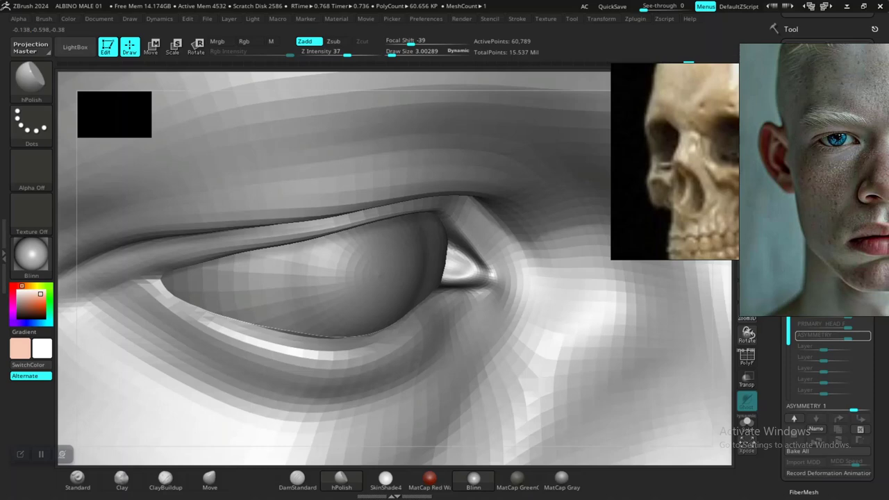
- Raise the mesh by two subdivision levels while checking the eye area from a three-quarter view, and step back down one level
key("f")
right_click_drag(464, 164, 327, 299, "alt")
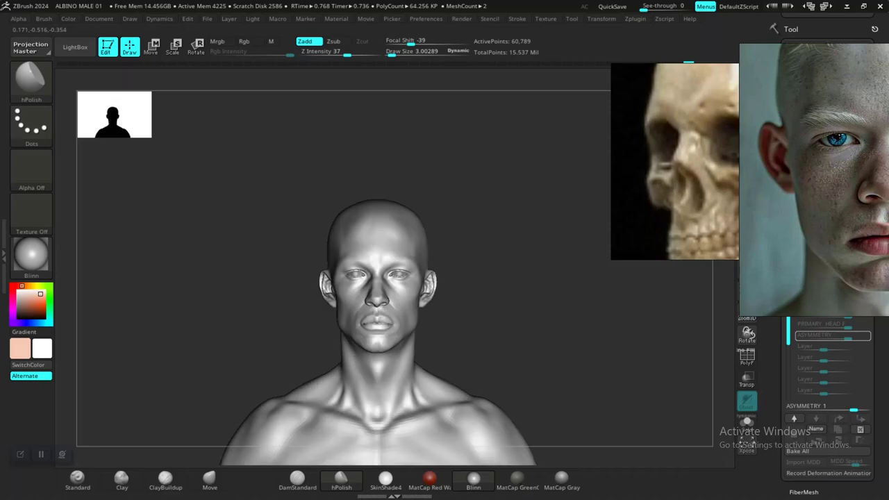
right_click_drag(528, 278, 536, 419, "alt")
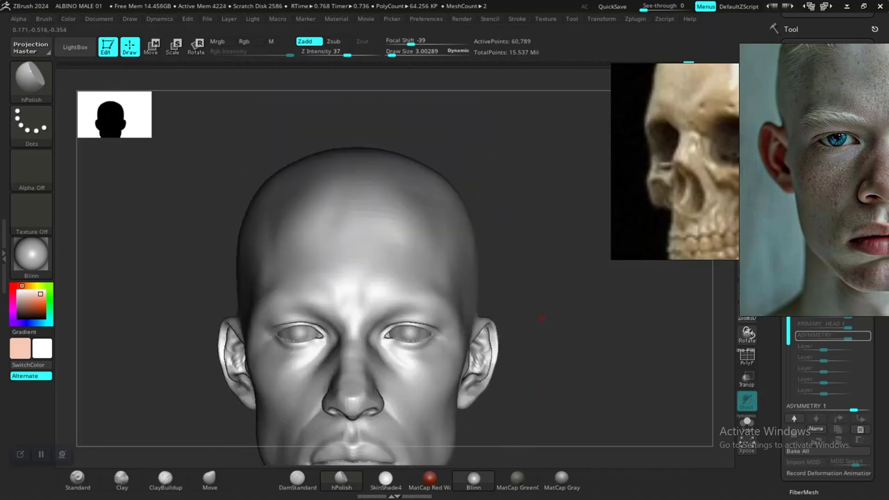
right_click_drag(542, 318, 559, 389, "ctrl")
right_click_drag(560, 152, 545, 409, "alt")
right_click_drag(645, 397, 658, 414)
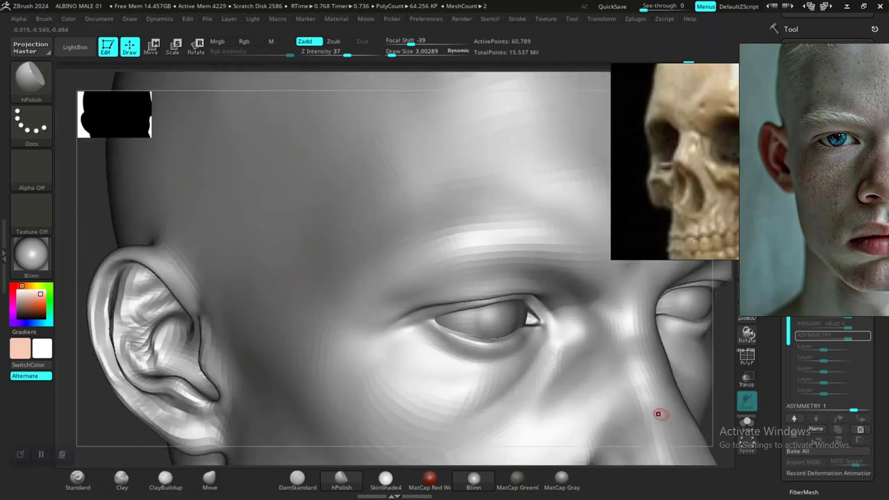
key("ctrl")
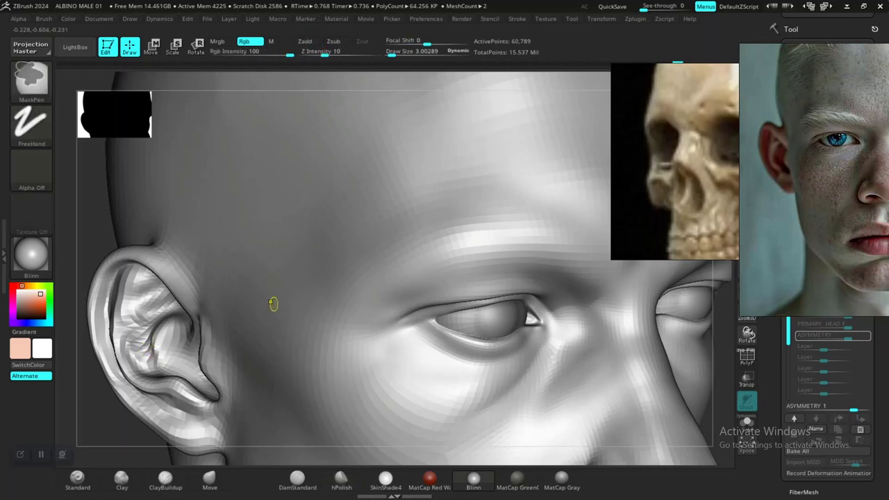
key("d")
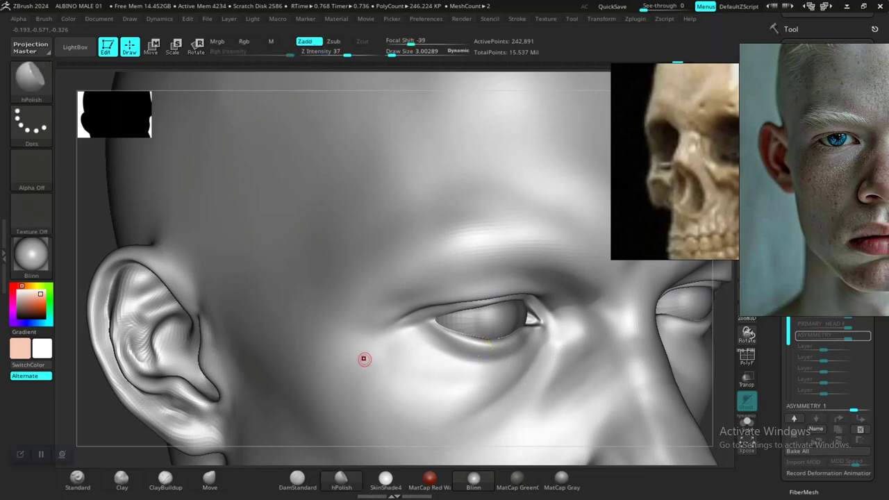
key("d")
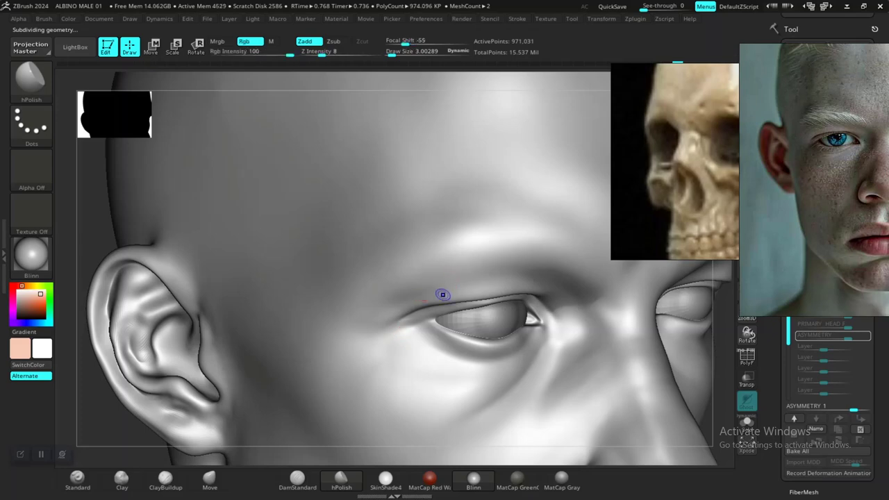
key("shift+d")
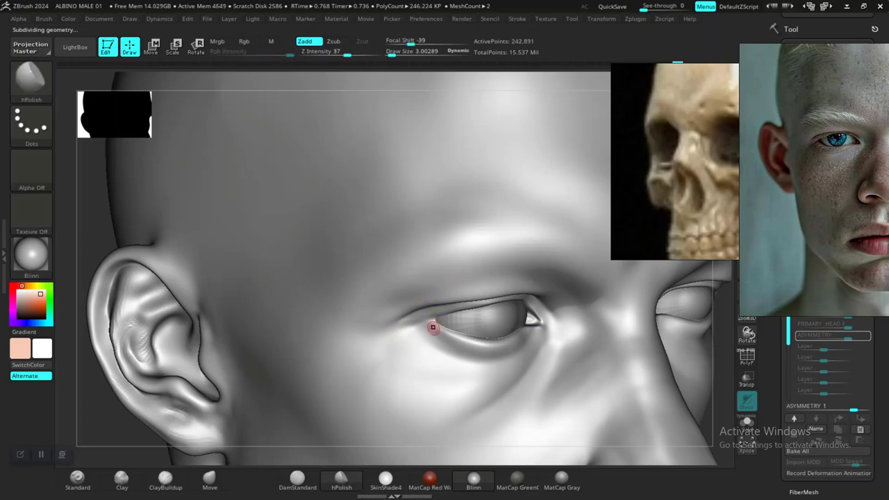
- Isolate the polygroup around the eyes and lower lids, and bring one eye's lower lid into close view
right_click_drag(585, 357, 241, 362)
mouse_move(654, 426)
right_mouse_down()
mouse_move(674, 414)
mouse_move(667, 333)
right_mouse_up()
left_click(512, 277, "ctrl+shift")
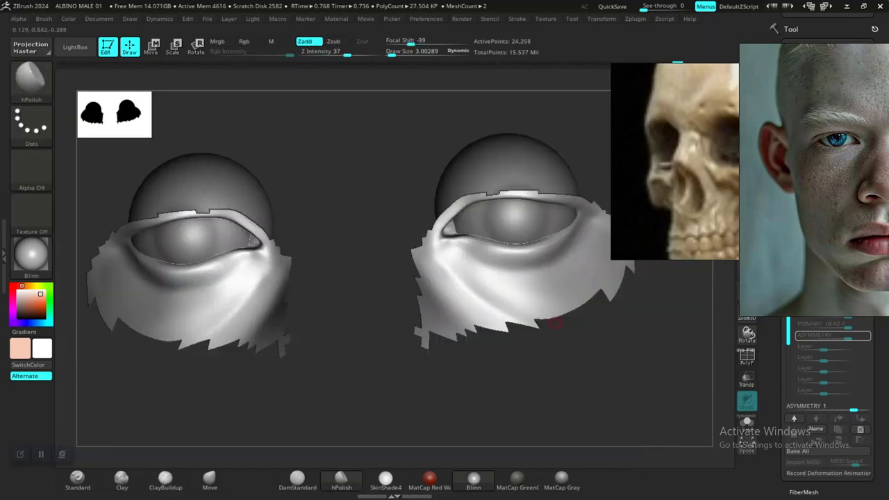
right_click_drag(556, 321, 622, 322)
mouse_move(389, 298)
right_mouse_down("alt")
mouse_move(511, 309)
mouse_move(532, 371)
mouse_move(784, 394)
mouse_move(864, 382)
right_mouse_up("alt")
mouse_move(584, 313)
right_mouse_down("alt")
mouse_move(603, 307)
mouse_move(597, 318)
right_mouse_up("alt")
right_click_drag(587, 403, 614, 302, "alt")
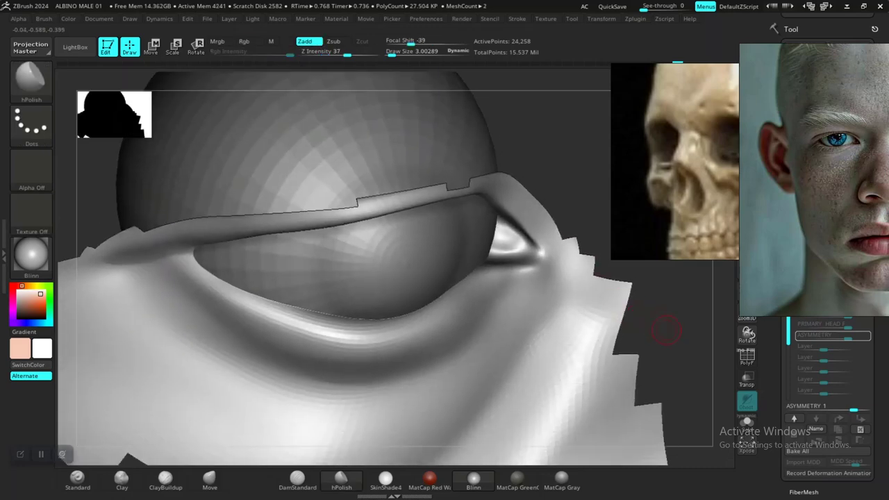
- Isolate the head mesh with Solo mode so the separate eyeball is hidden behind the eyelids
right_click_drag(666, 330, 576, 311, "alt")
right_click_drag(576, 311, 563, 232)
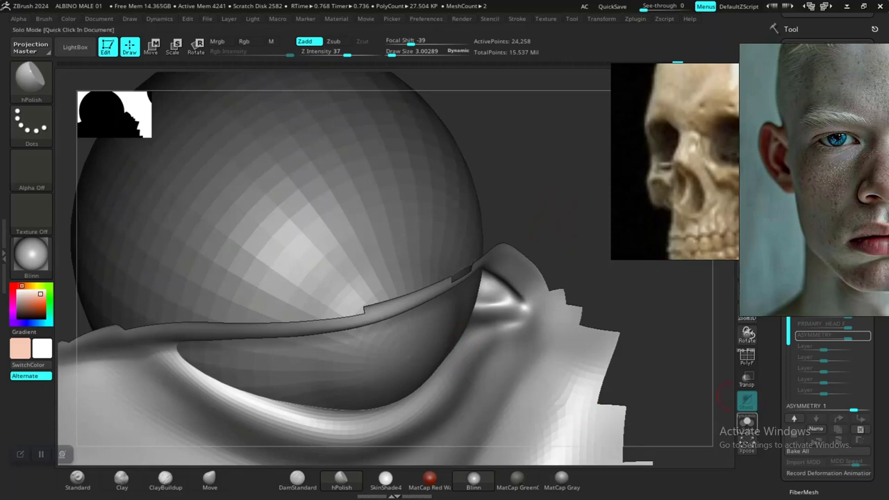
left_click(746, 421)
mouse_move(526, 235)
right_mouse_down()
mouse_move(550, 214)
mouse_move(538, 217)
mouse_move(554, 218)
right_mouse_up()
key("space")
left_click_drag(443, 328, 443, 328)
right_click_drag(440, 332, 440, 342)
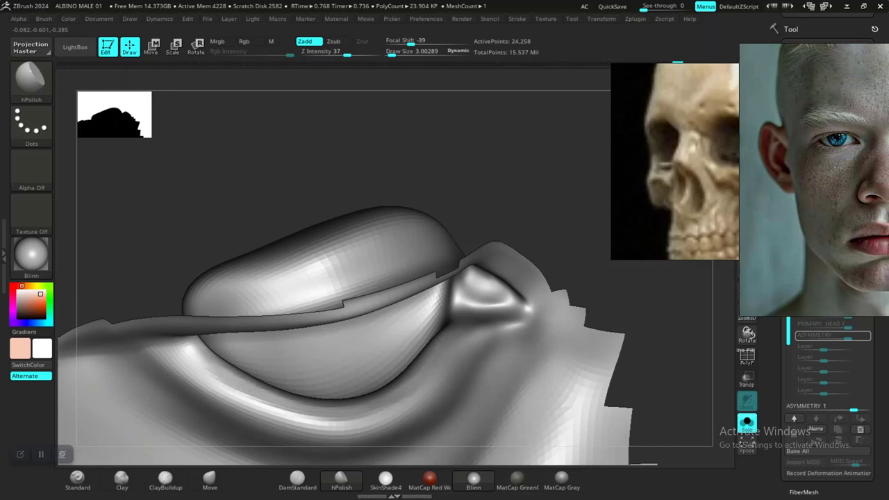
- Examine the isolated eyelids and eye socket from below, from farther away and from the front
left_click_drag(209, 368, 192, 342)
mouse_move(516, 198)
right_mouse_down()
mouse_move(567, 228)
mouse_move(571, 246)
right_mouse_up()
right_click_drag(508, 316, 520, 281)
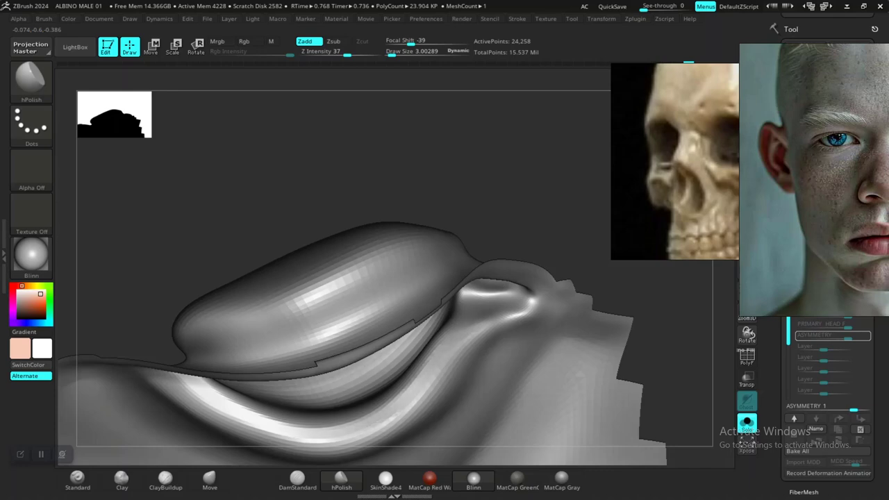
right_click_drag(486, 212, 484, 187, "ctrl")
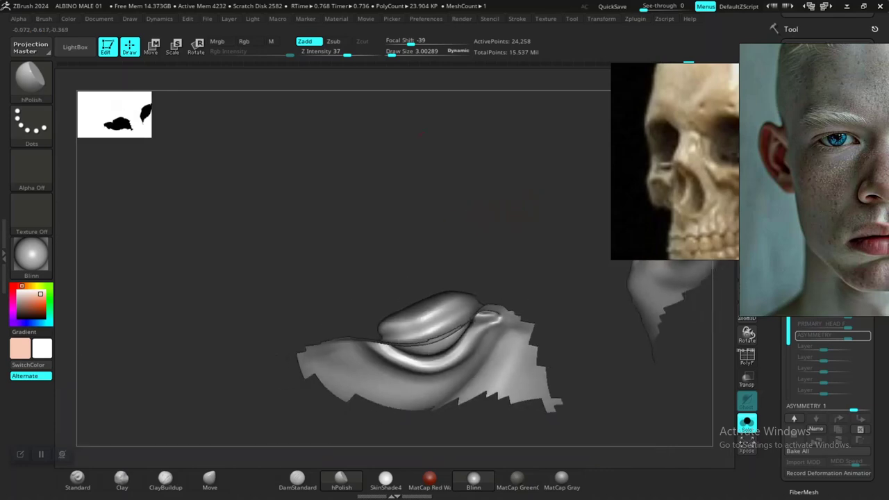
mouse_move(498, 248)
right_mouse_down()
mouse_move(484, 193)
mouse_move(490, 221)
mouse_move(480, 246)
mouse_move(491, 249)
mouse_move(504, 284)
mouse_move(525, 240)
mouse_move(511, 239)
mouse_move(504, 250)
right_mouse_up()
left_click_drag(469, 239, 425, 244)
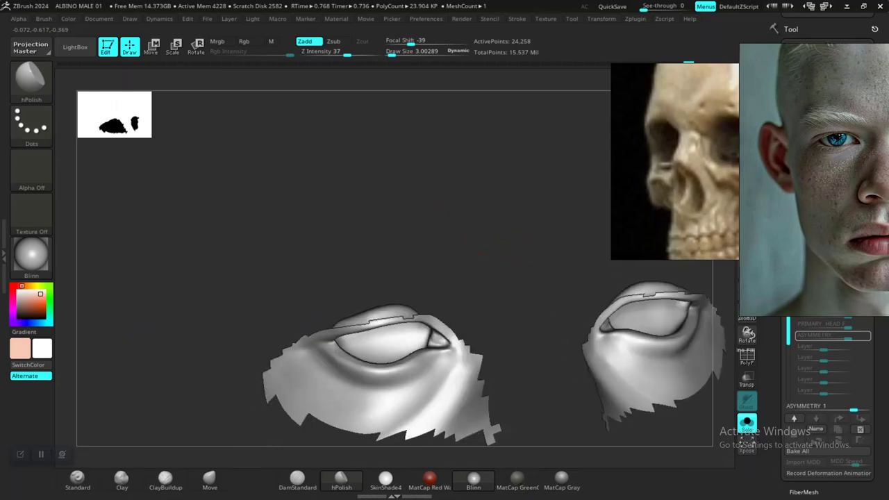
left_click_drag(508, 270, 512, 292)
mouse_move(496, 132)
left_mouse_down("alt")
mouse_move(494, 212)
mouse_move(512, 212)
left_mouse_up("alt")
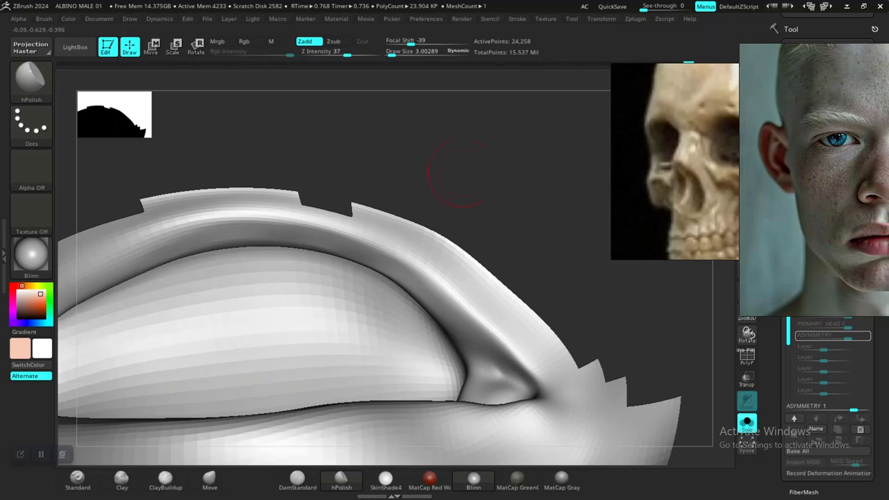
- Flatten the upper eyelid rim near the outer and inner eye corners with the hPolish brush
mouse_move(462, 173)
left_mouse_down("alt")
mouse_move(603, 159)
mouse_move(599, 149)
left_mouse_up("alt")
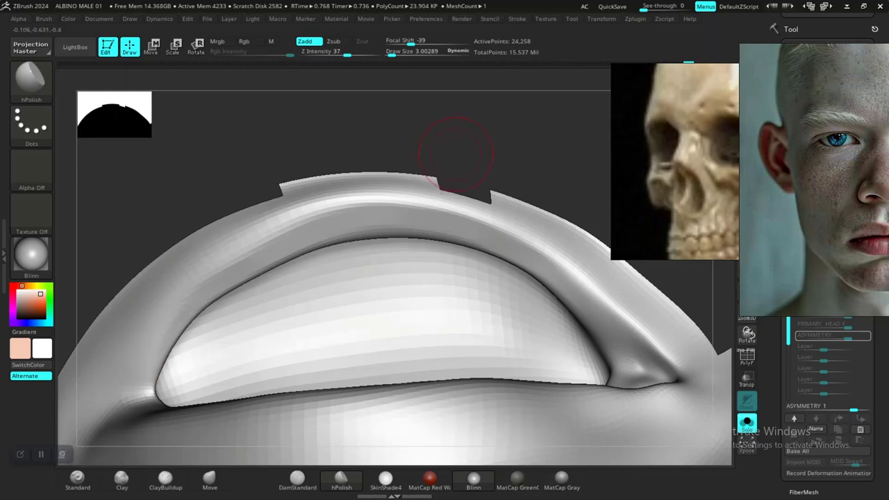
mouse_move(462, 146)
left_mouse_down("alt")
mouse_move(451, 114)
mouse_move(375, 120)
mouse_move(398, 161)
mouse_move(420, 138)
mouse_move(312, 160)
mouse_move(240, 200)
mouse_move(341, 144)
mouse_move(287, 141)
mouse_move(288, 183)
mouse_move(320, 159)
mouse_move(308, 105)
left_mouse_up("alt")
mouse_move(276, 292)
left_mouse_down()
mouse_move(268, 307)
mouse_move(282, 288)
left_mouse_up()
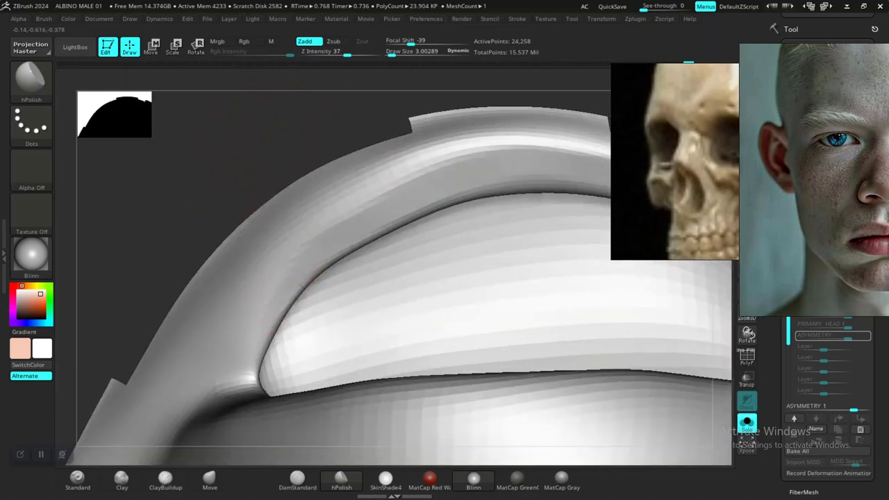
left_click_drag(259, 331, 258, 338)
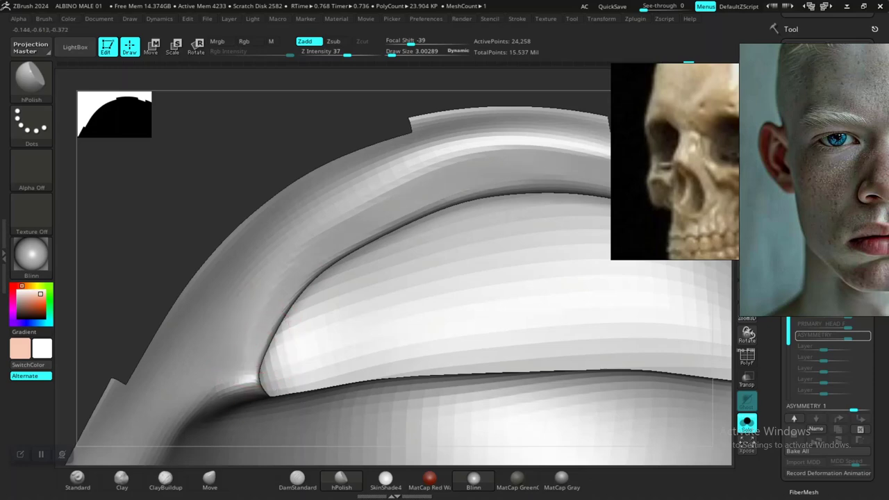
mouse_move(327, 139)
left_mouse_down("alt")
mouse_move(389, 132)
mouse_move(456, 155)
mouse_move(496, 144)
mouse_move(370, 145)
left_mouse_up("alt")
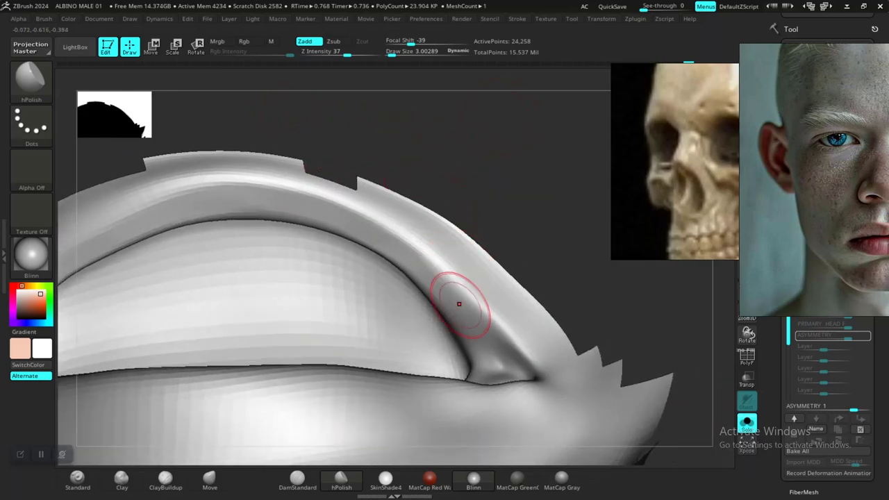
left_click_drag(476, 316, 465, 300)
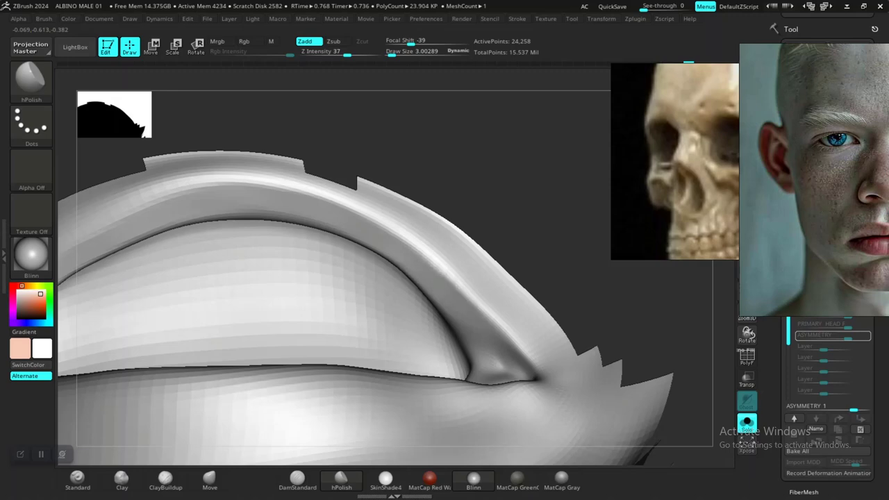
- Unhide the rest of the head mesh and turn Solo mode off to bring back the eyeball
left_click_drag(490, 190, 458, 194, "alt")
left_click(480, 230, "ctrl+shift")
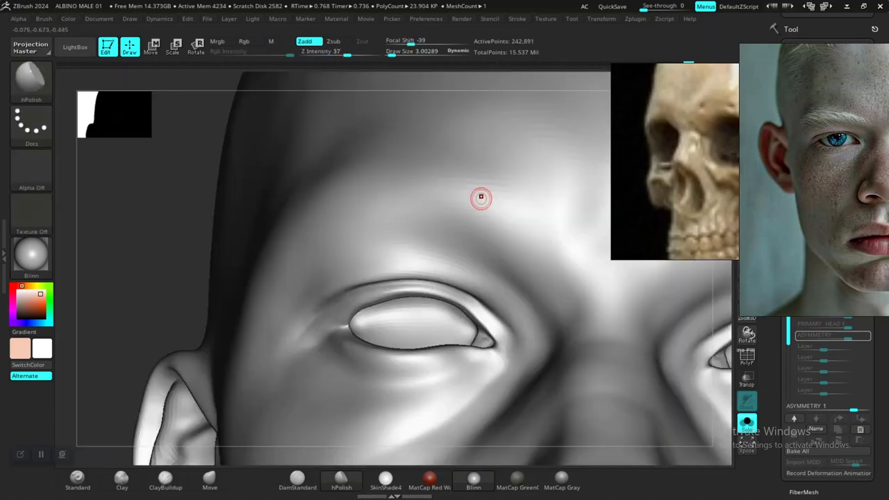
mouse_move(159, 246)
left_mouse_down("alt")
mouse_move(257, 240)
mouse_move(172, 243)
mouse_move(238, 290)
mouse_move(226, 252)
mouse_move(199, 271)
mouse_move(171, 272)
mouse_move(193, 238)
mouse_move(179, 298)
left_mouse_up("alt")
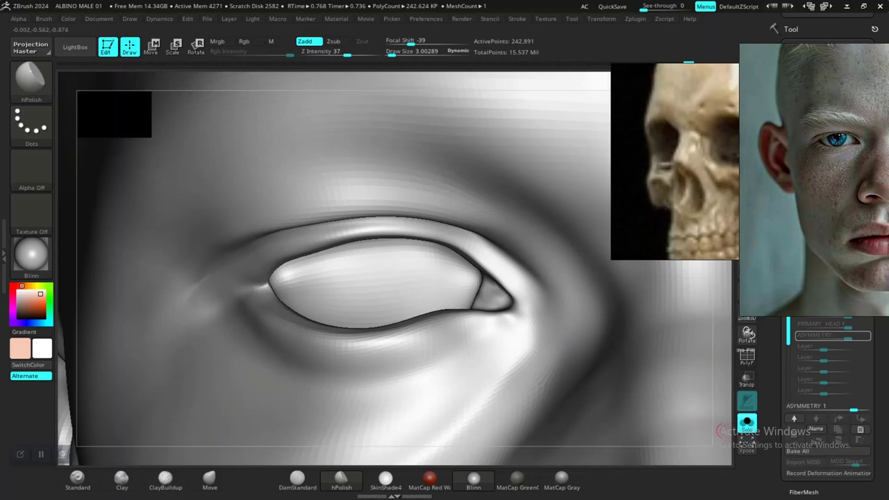
left_click(747, 422)
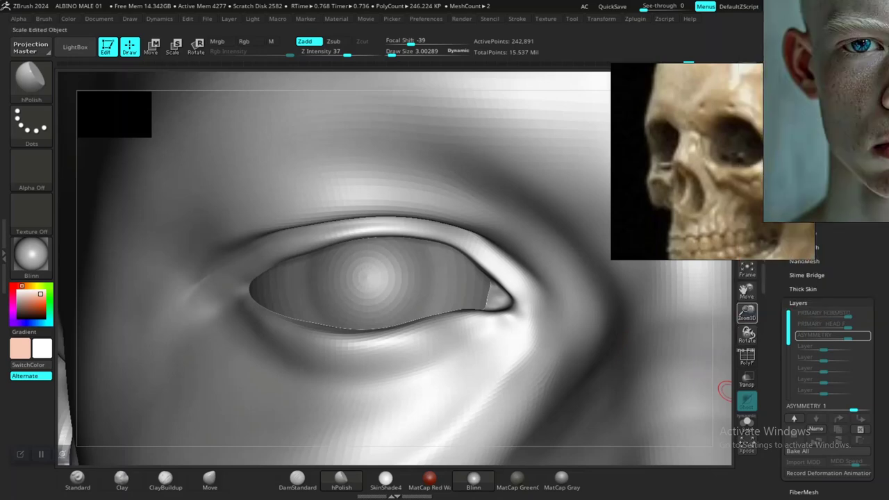
- Lower the head mesh by two subdivision levels, with the lower eyelid viewed from above
left_click_drag(724, 391, 719, 454)
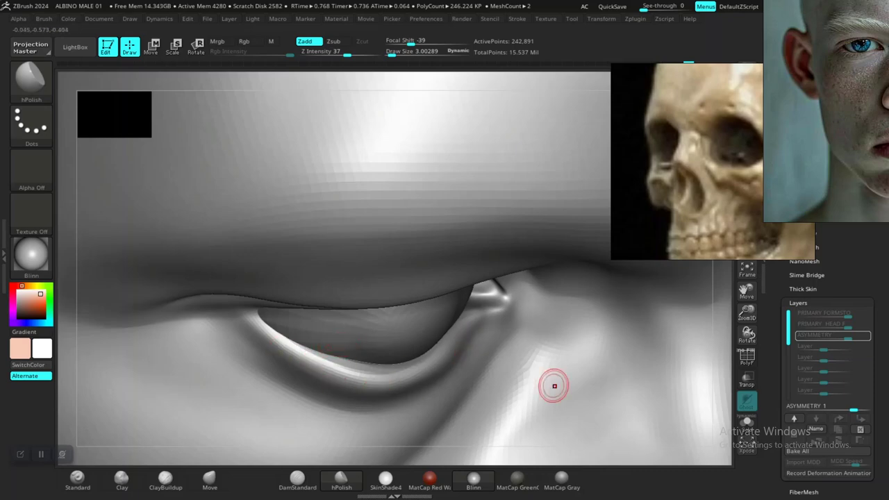
left_click_drag(747, 335, 700, 330)
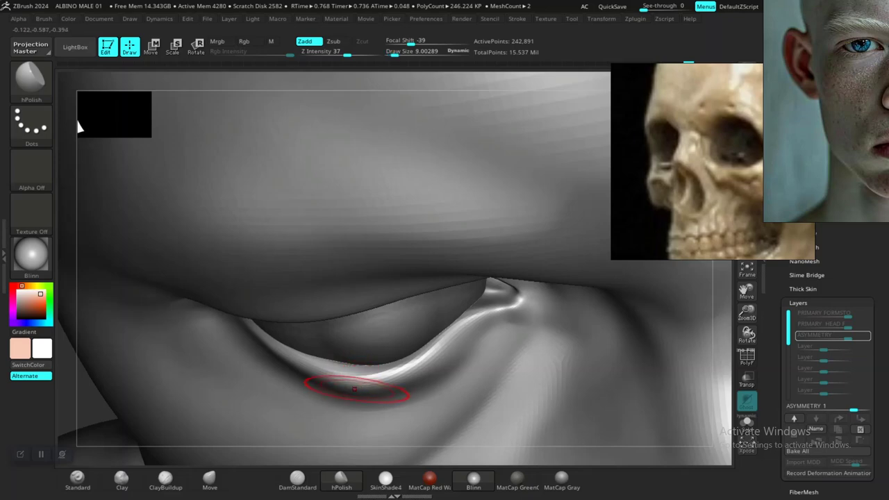
key("shift")
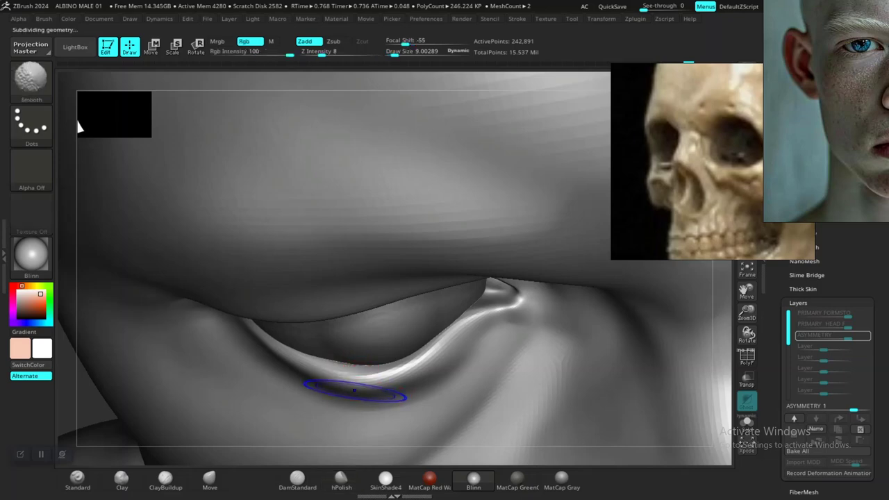
key("shift+d")
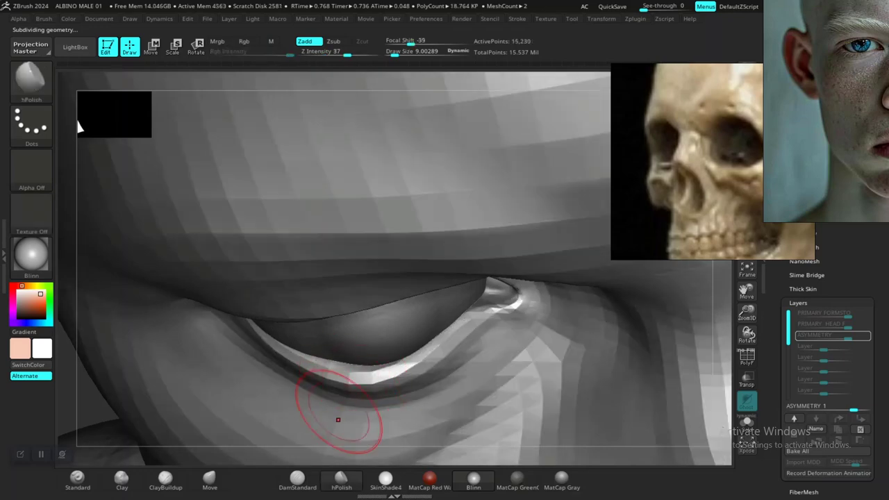
- Reshape the lower eyelid rim against the eyeball, from its middle to the outer corner, using the Move brush at draw size about 18
left_click(209, 479)
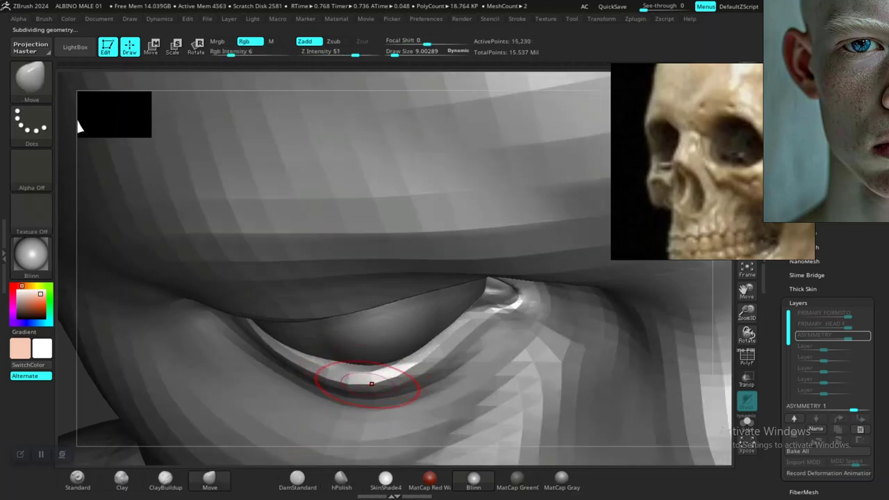
key("bracketright")
key("bracketright")
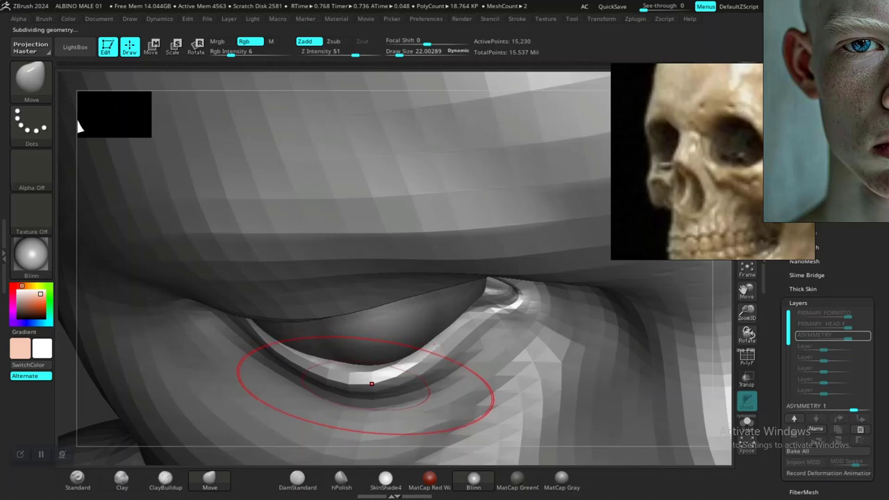
key("bracketleft")
left_click_drag(370, 386, 368, 377)
left_click_drag(361, 380, 358, 373)
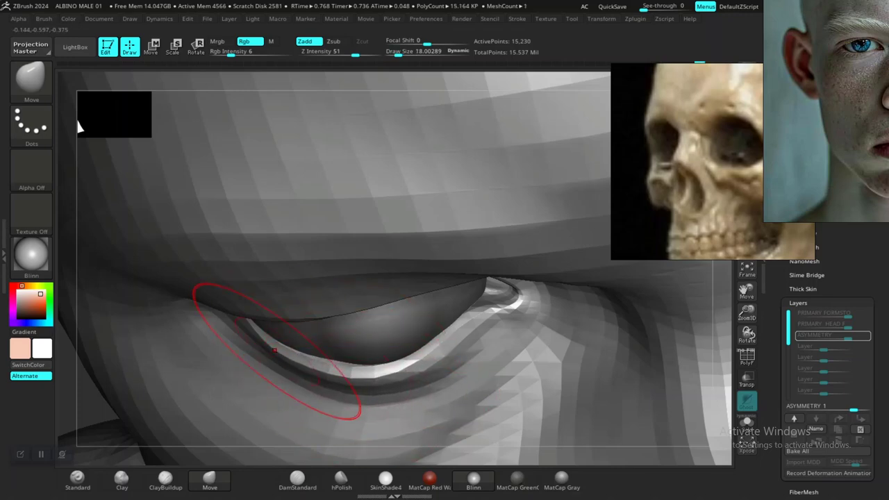
left_click_drag(275, 352, 255, 340)
left_click_drag(324, 364, 323, 361)
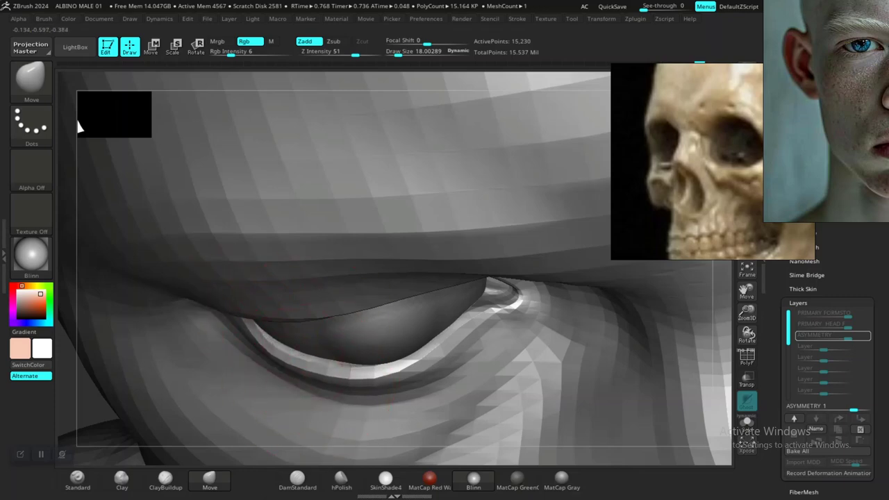
left_click_drag(252, 336, 250, 334)
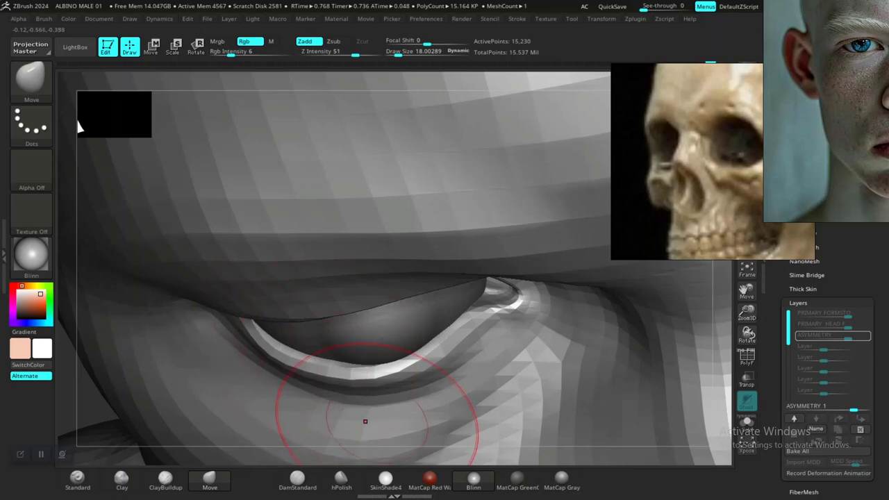
- Raise the head mesh by two subdivision levels and check the reshaped lower eyelid from the front and side
key("d")
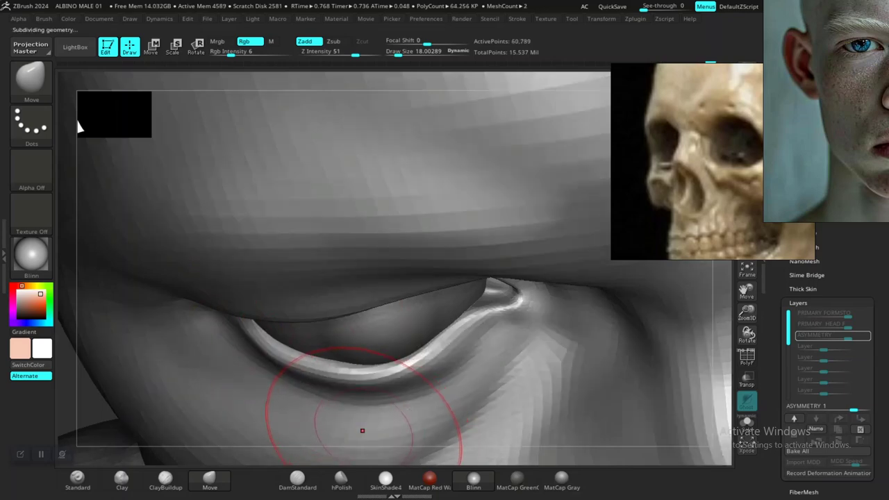
key("ctrl+d")
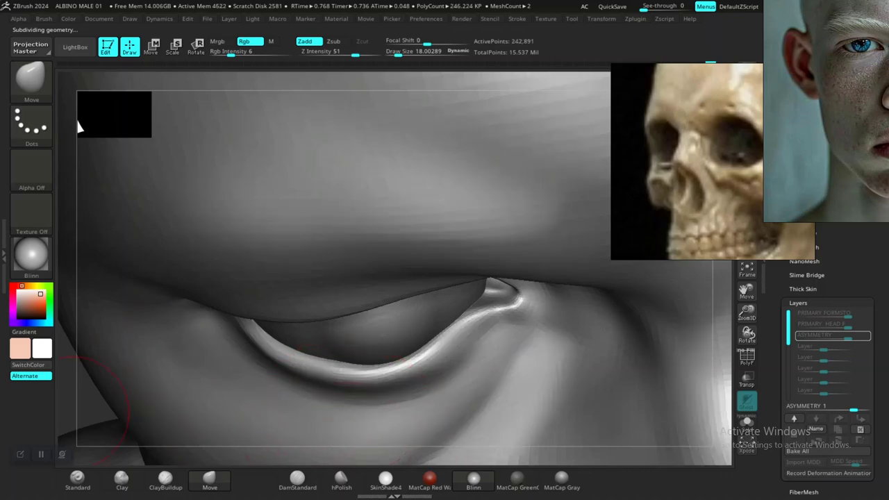
left_click_drag(78, 409, 78, 345)
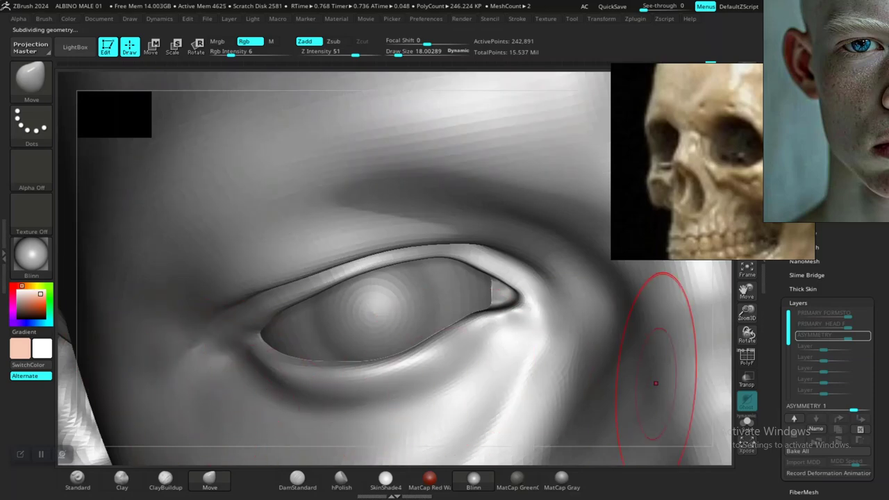
left_click_drag(747, 336, 790, 381)
mouse_move(614, 348)
left_mouse_down()
mouse_move(640, 361)
mouse_move(659, 344)
left_mouse_up()
- Lower the head mesh by two subdivision levels and compare the whole face with the portrait reference, repositioning the reference image beside it
key("shift+d")
key("shift+d")
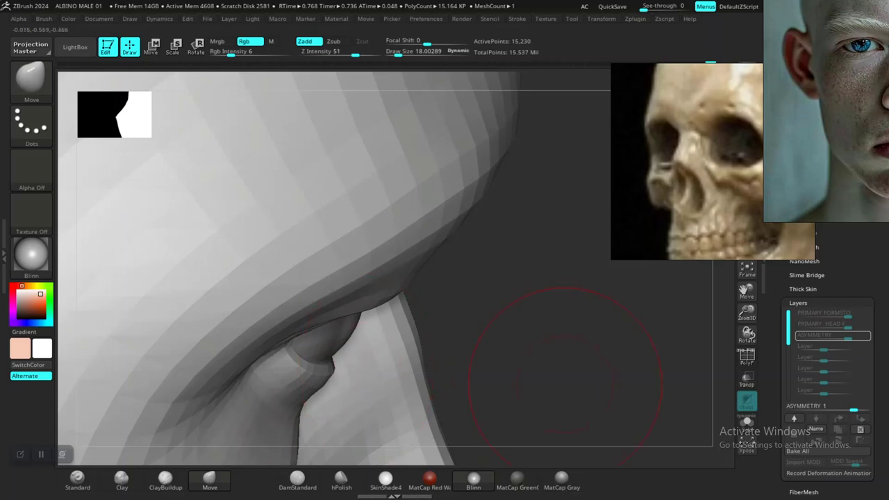
mouse_move(564, 385)
left_mouse_down("alt")
mouse_move(464, 292)
mouse_move(492, 333)
mouse_move(461, 315)
left_mouse_up("alt")
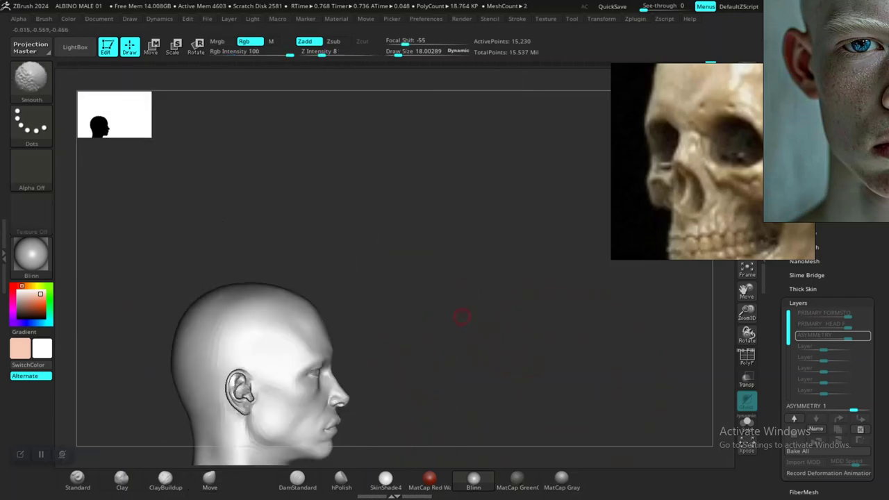
mouse_move(521, 327)
left_mouse_down()
mouse_move(462, 350)
mouse_move(541, 448)
left_mouse_up()
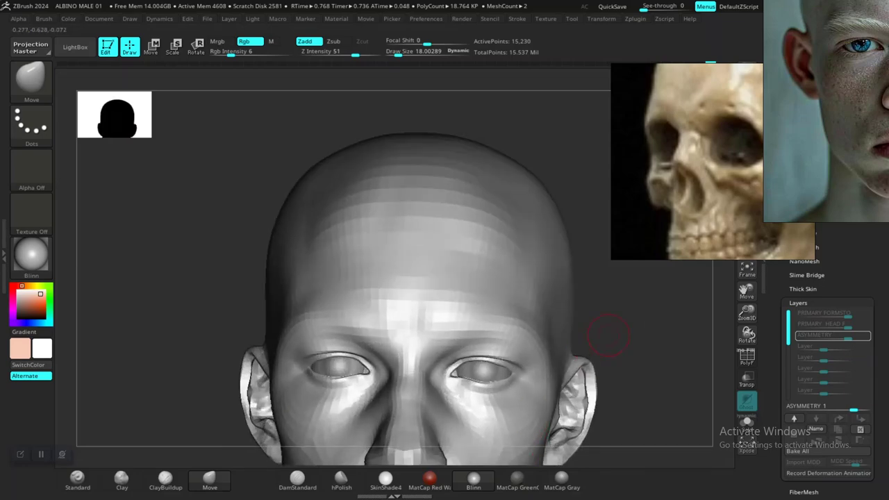
left_click_drag(608, 335, 561, 254)
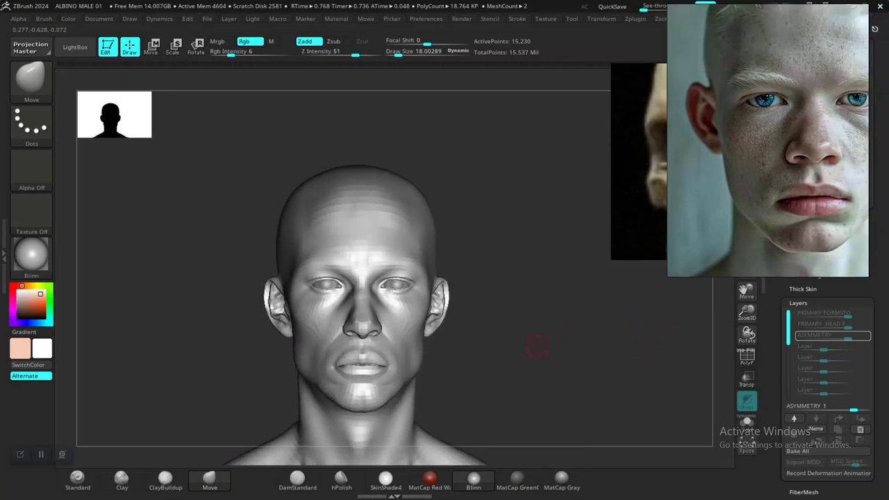
left_click_drag(537, 348, 579, 350, "alt")
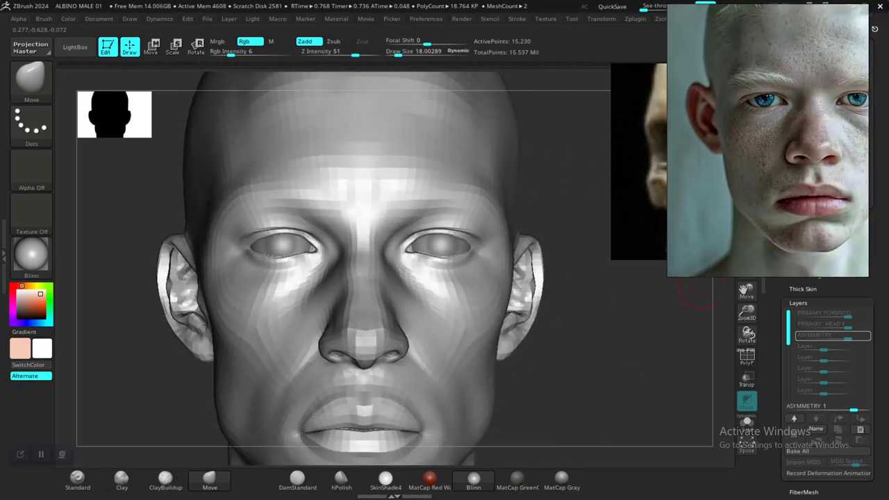
left_click_drag(720, 263, 708, 281)
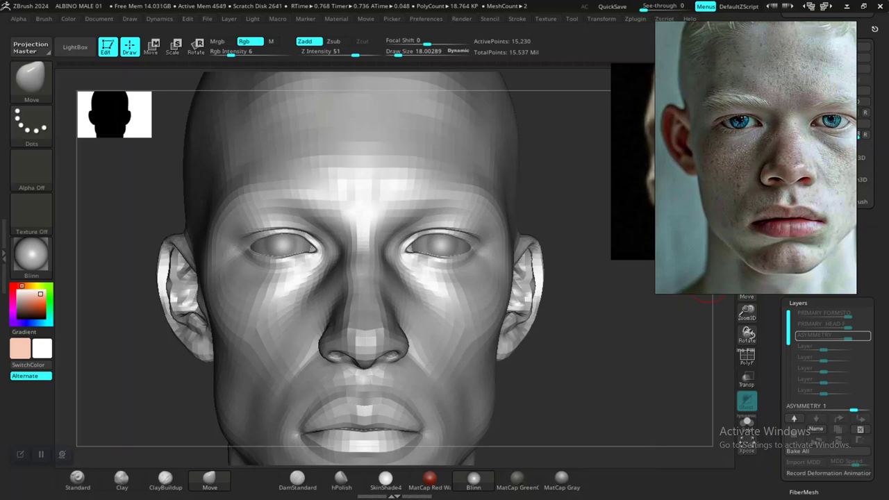
mouse_move(535, 371)
left_mouse_down()
mouse_move(573, 375)
mouse_move(550, 377)
mouse_move(590, 394)
left_mouse_up()
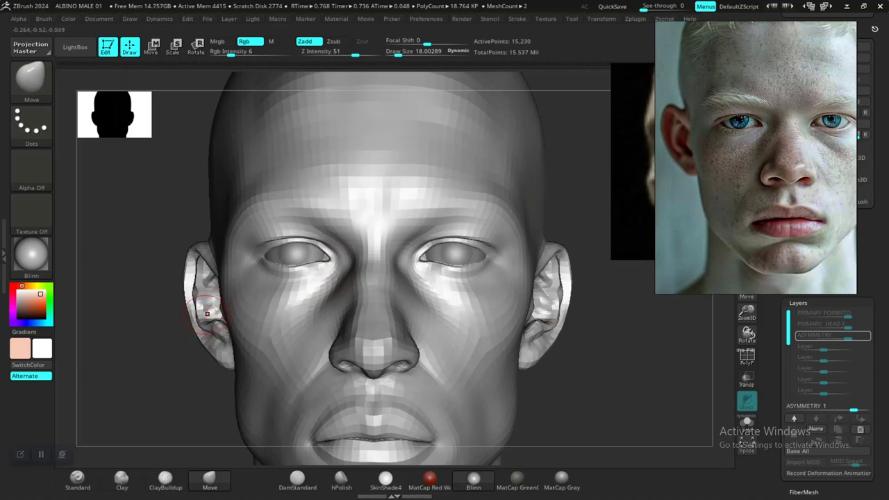
left_click_drag(155, 376, 169, 382, "alt")
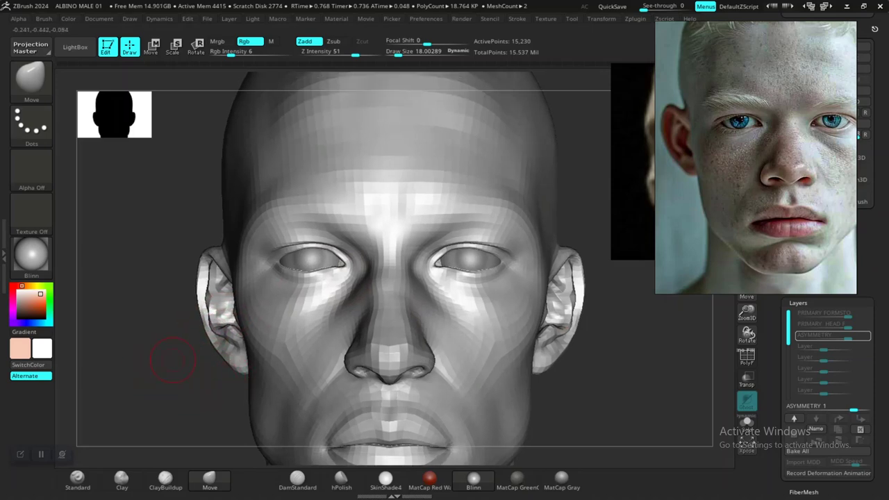
left_click_drag(123, 334, 218, 407, "alt")
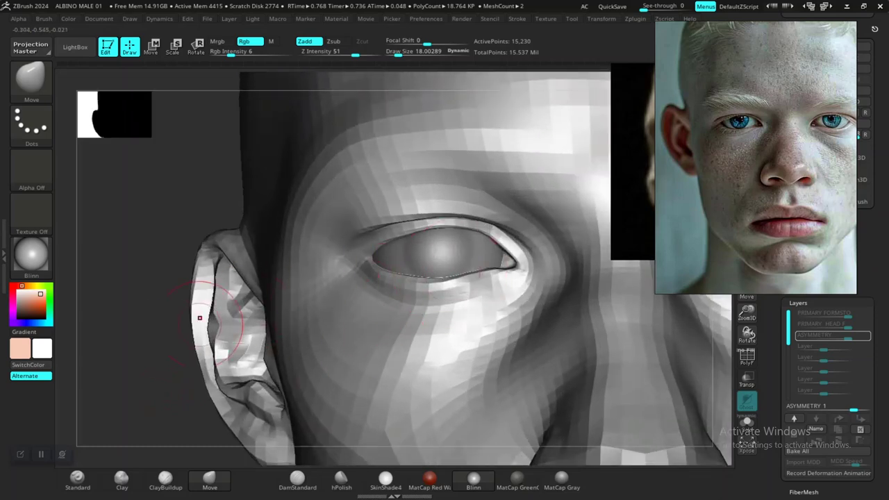
- Mask the face from the eye line to the nose base, then invert and soften the mask so this area stays editable
key("f")
mouse_move(142, 299)
left_mouse_down("ctrl")
mouse_move(350, 407)
mouse_move(470, 396)
mouse_move(549, 439)
mouse_move(577, 409)
left_mouse_up("ctrl")
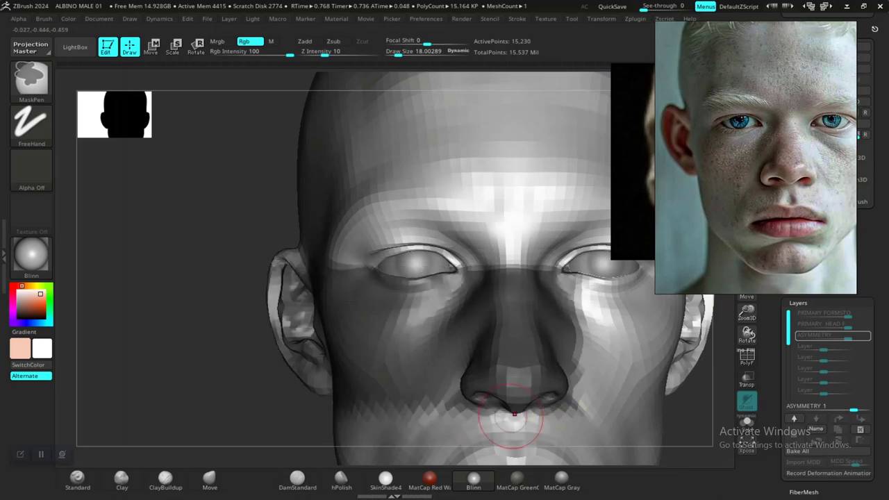
left_click(234, 346, "ctrl")
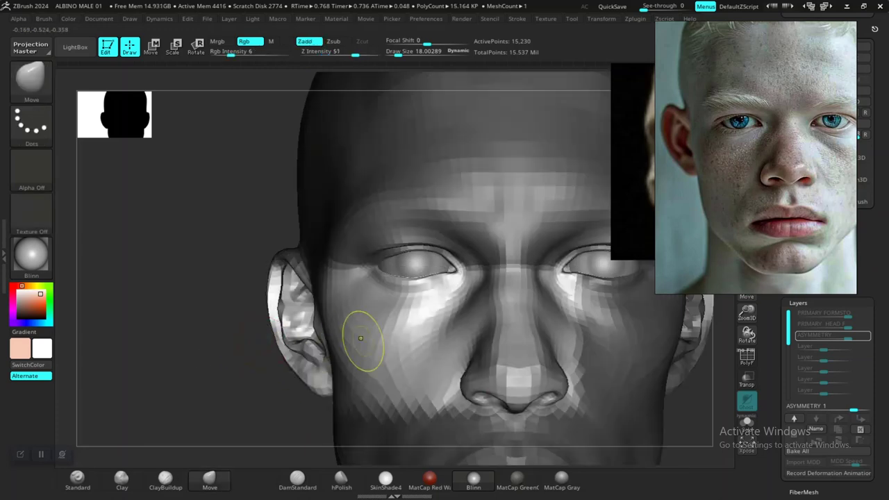
left_click(376, 340, "ctrl")
left_click(388, 343, "ctrl")
- Adjust the lower eyelid rim against the eyeball using the Move brush at draw size about 28
left_click_drag(220, 337, 225, 359, "alt")
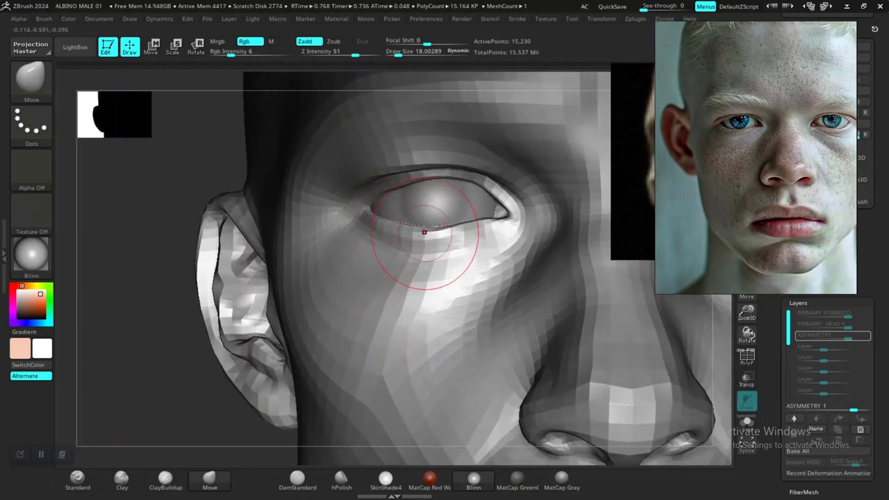
key("space")
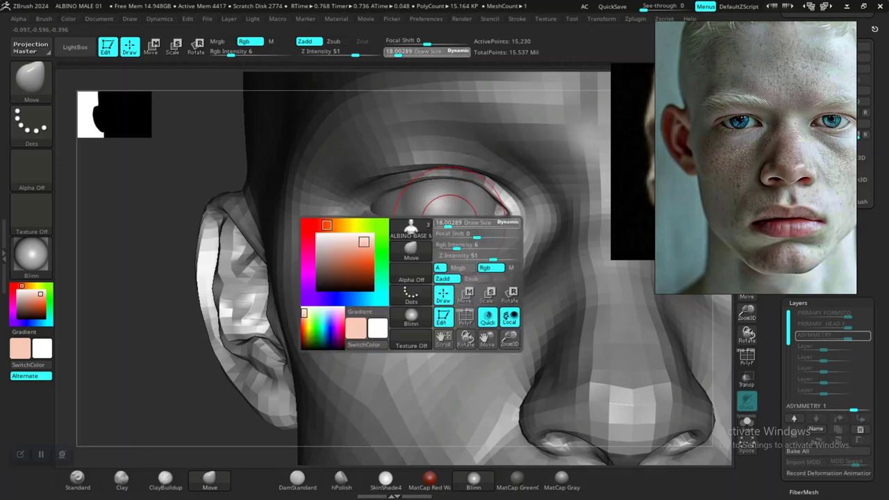
left_click_drag(450, 224, 454, 224)
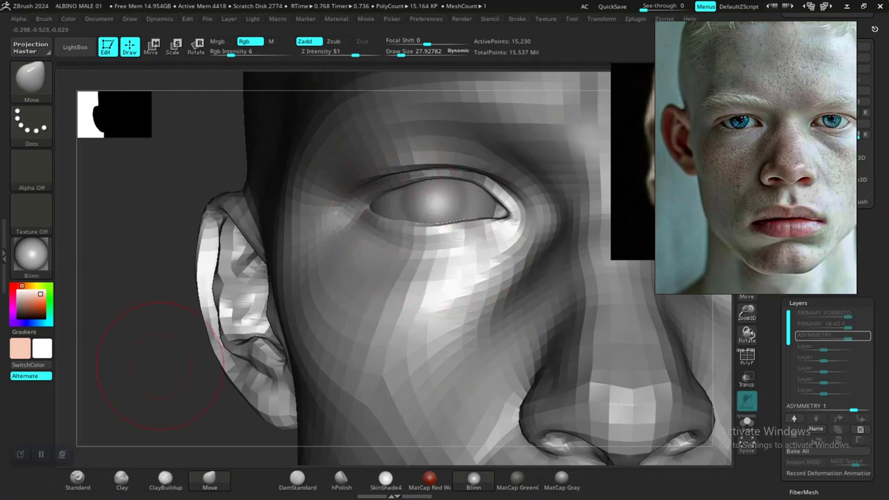
left_click_drag(160, 366, 167, 357)
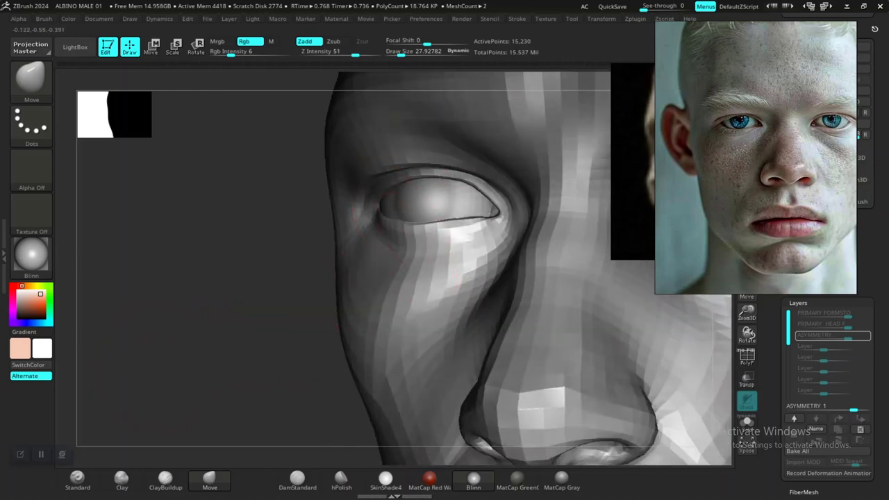
left_click_drag(276, 339, 332, 321, "alt")
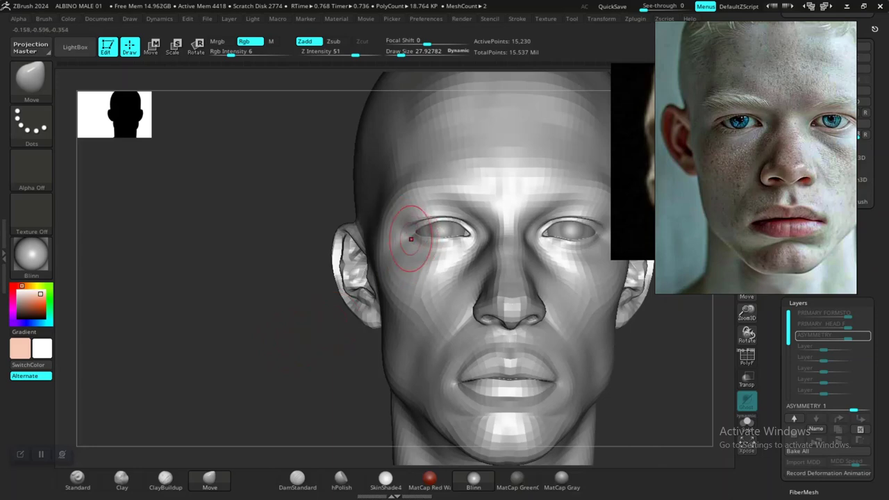
- Compare the whole head with the portrait reference and raise the head mesh by two subdivision levels
left_click_drag(259, 380, 227, 328, "alt")
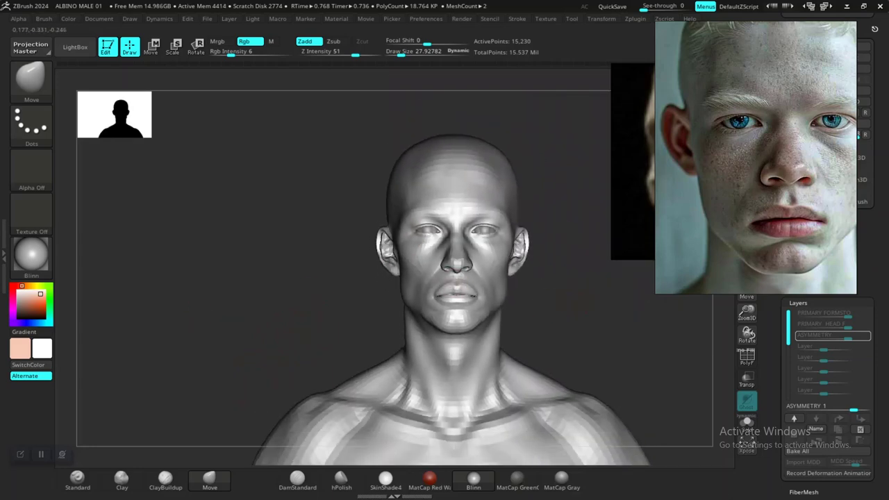
mouse_move(581, 335)
left_mouse_down("alt")
mouse_move(522, 376)
mouse_move(591, 414)
mouse_move(595, 400)
mouse_move(618, 391)
mouse_move(601, 361)
mouse_move(611, 379)
mouse_move(681, 397)
mouse_move(645, 389)
mouse_move(672, 379)
mouse_move(620, 368)
mouse_move(625, 397)
left_mouse_up("alt")
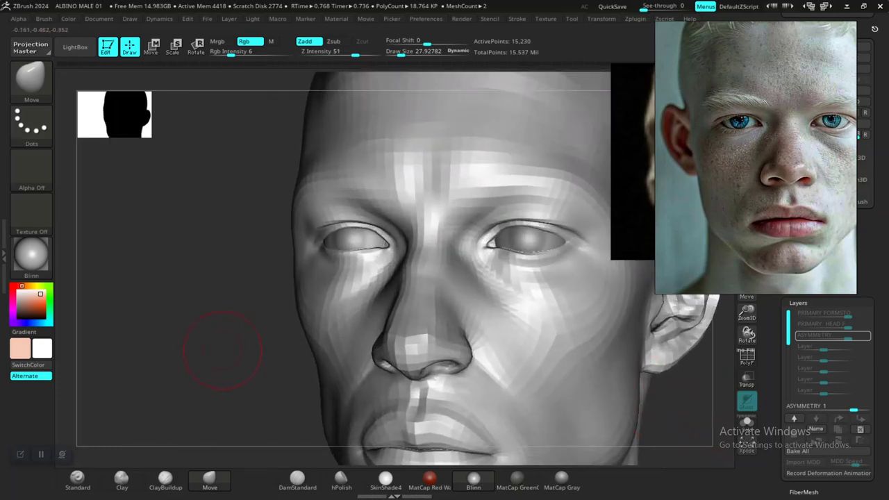
left_click_drag(218, 349, 274, 341, "shift")
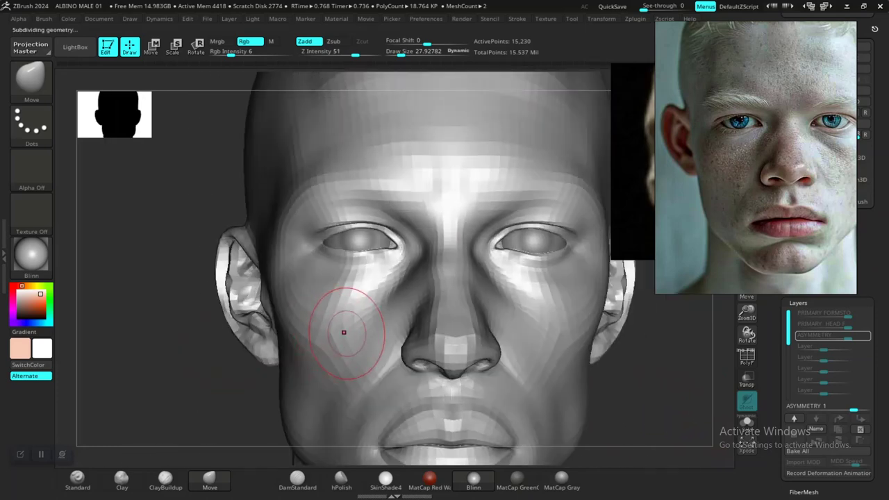
key("d")
key("d")
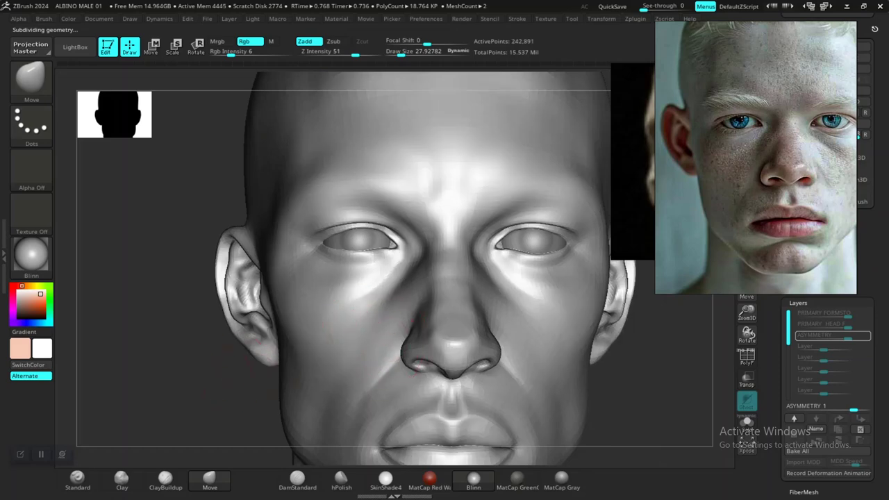
- Set the Move brush's draw size to about 5.5 and isolate the eye area by hiding the rest of the head mesh
mouse_move(204, 390)
left_mouse_down("alt")
mouse_move(304, 418)
mouse_move(309, 459)
left_mouse_up("alt")
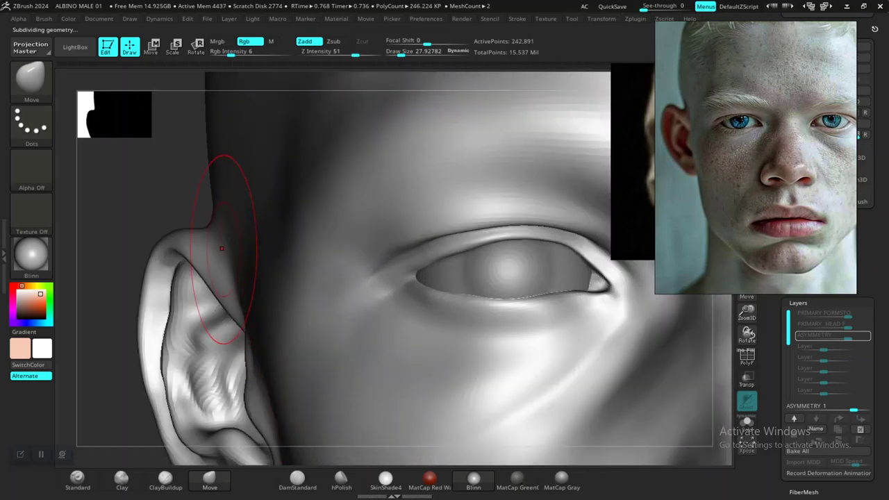
mouse_move(170, 203)
left_mouse_down()
mouse_move(175, 242)
mouse_move(243, 247)
left_mouse_up()
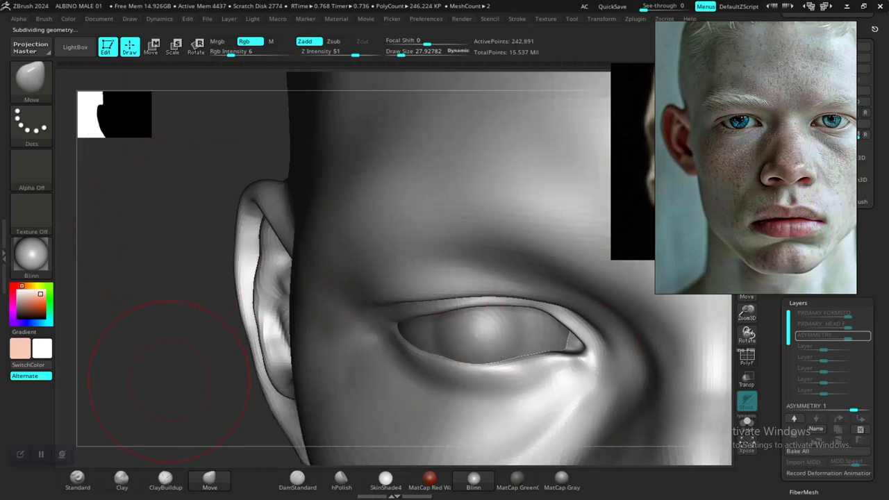
left_click_drag(169, 382, 253, 383)
key("space")
left_click_drag(293, 322, 288, 323)
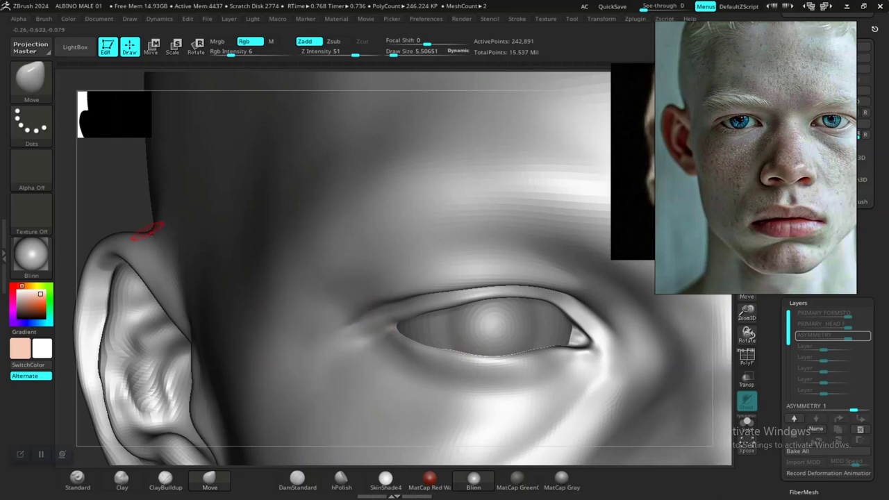
left_click_drag(133, 205, 73, 191)
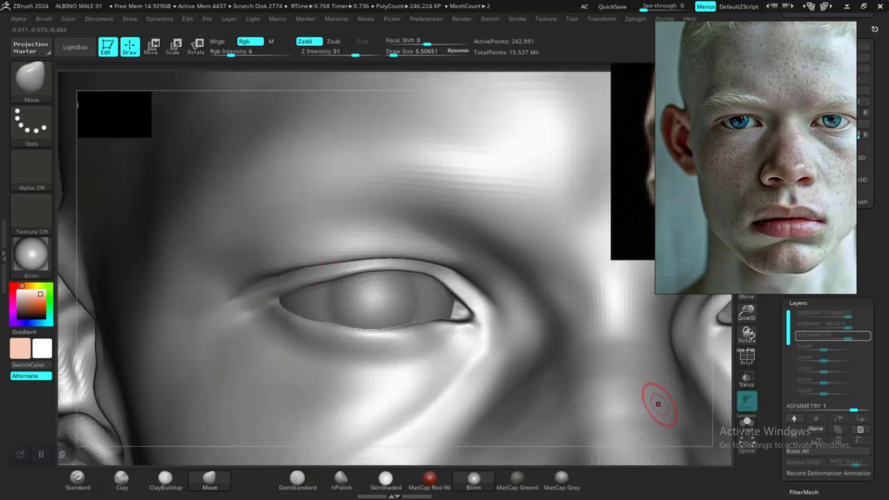
key("ctrl")
mouse_move(598, 327)
left_mouse_down()
mouse_move(495, 308)
mouse_move(520, 297)
mouse_move(493, 277)
mouse_move(510, 281)
mouse_move(507, 262)
left_mouse_up()
left_click_drag(500, 213, 505, 316)
left_click_drag(362, 356, 359, 338)
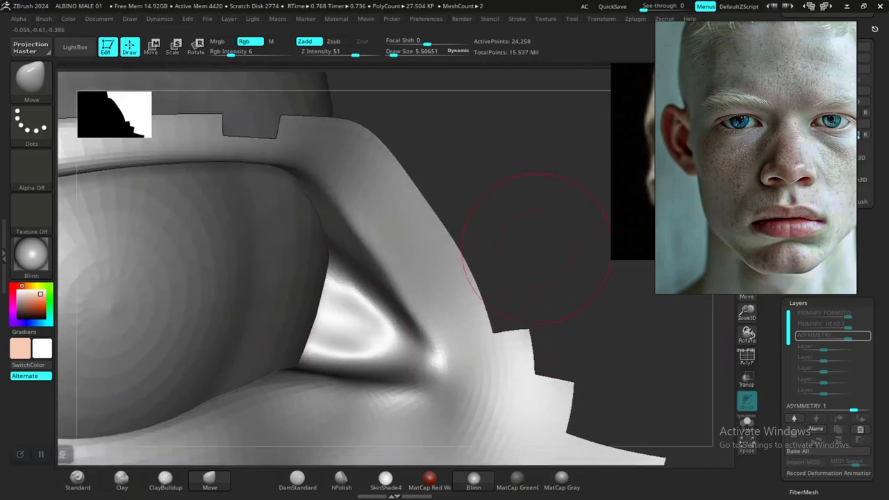
left_click_drag(539, 248, 517, 268)
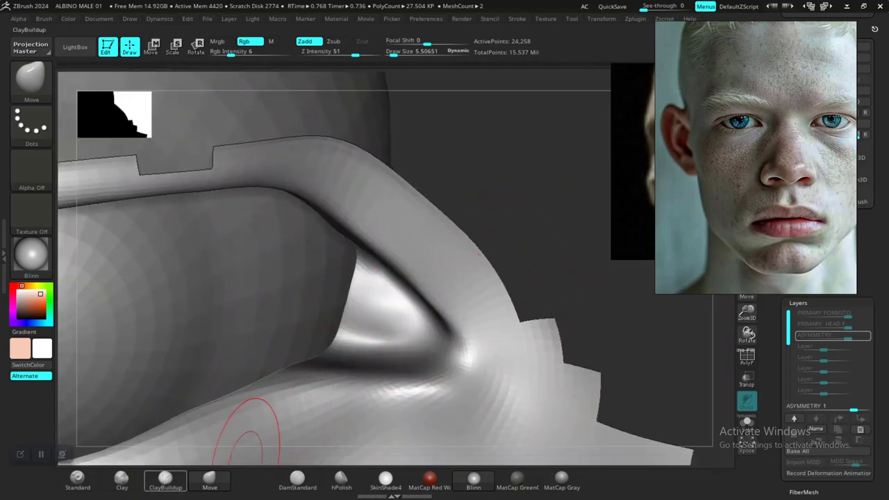
left_click(167, 479)
left_click(122, 479)
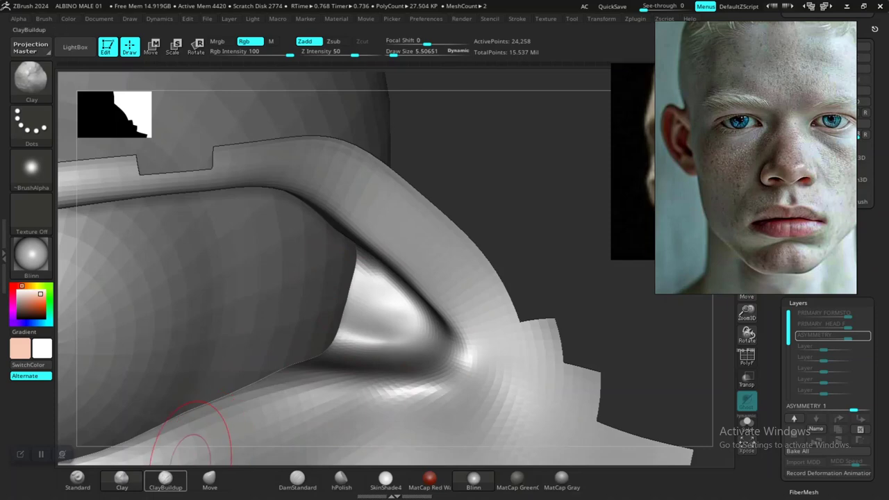
key("space")
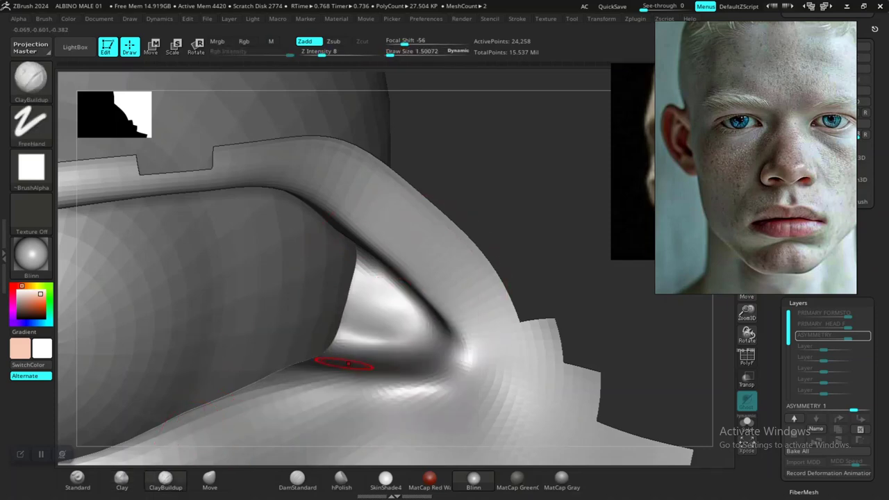
left_click_drag(562, 211, 543, 218)
- Try to carve the inner eye corner along the upper lid with the DamStandard brush at draw size about 4.6
left_click(299, 480)
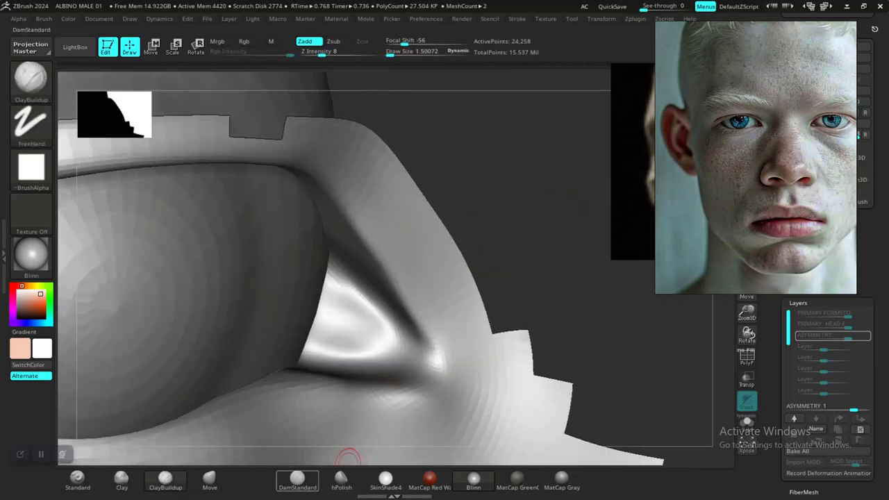
key("space")
left_click_drag(447, 283, 453, 280)
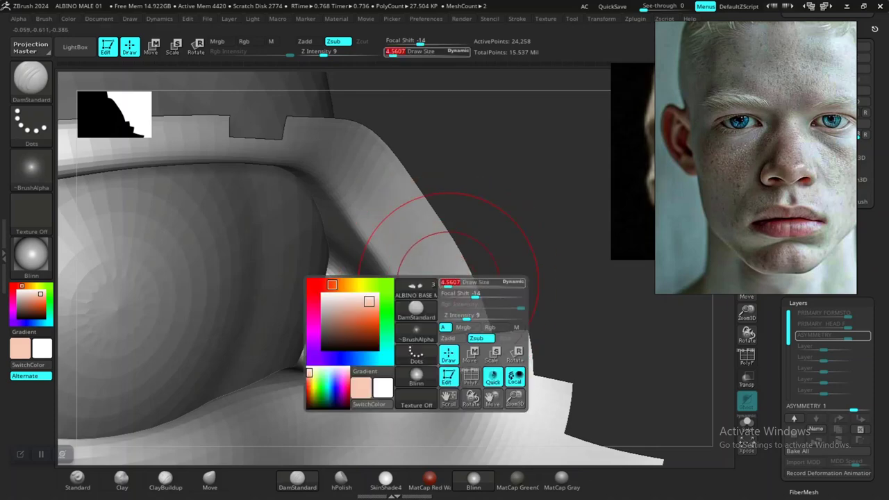
left_click_drag(511, 229, 534, 219)
left_click_drag(335, 292, 401, 368)
left_click_drag(483, 292, 516, 272)
key("ctrl+z")
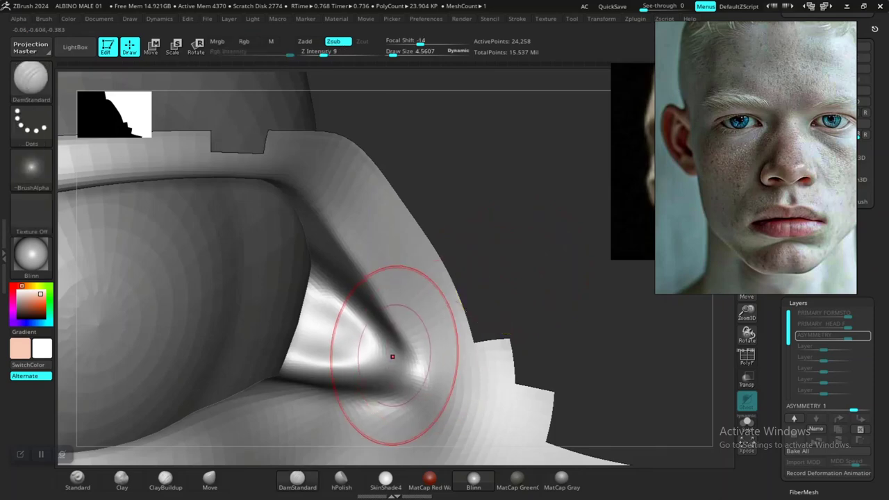
- Carve the crease around the caruncle in the inner eye corner using DamStandard at draw size about 1.9
key("space")
left_click_drag(365, 311, 360, 310)
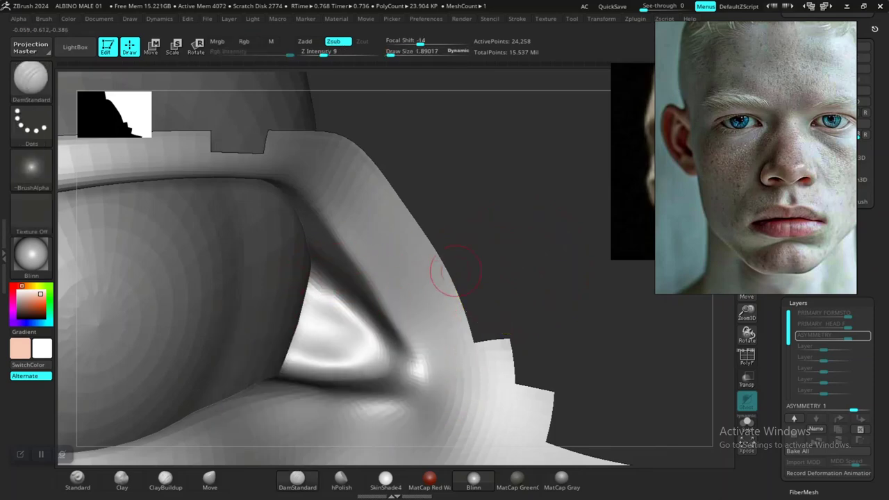
mouse_move(497, 265)
left_mouse_down()
mouse_move(492, 310)
mouse_move(472, 272)
left_mouse_up()
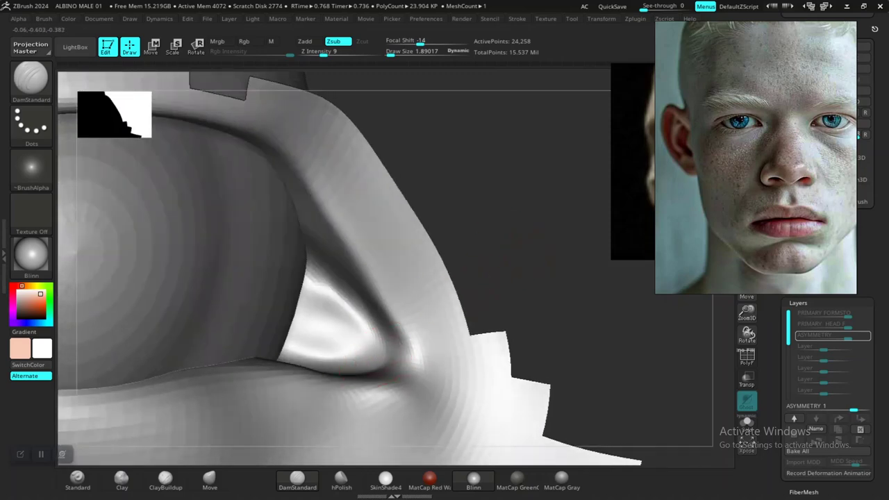
- Add initial volume to the caruncle in the inner eye corner using ClayBuildup at draw size about 6.6
left_click(166, 478)
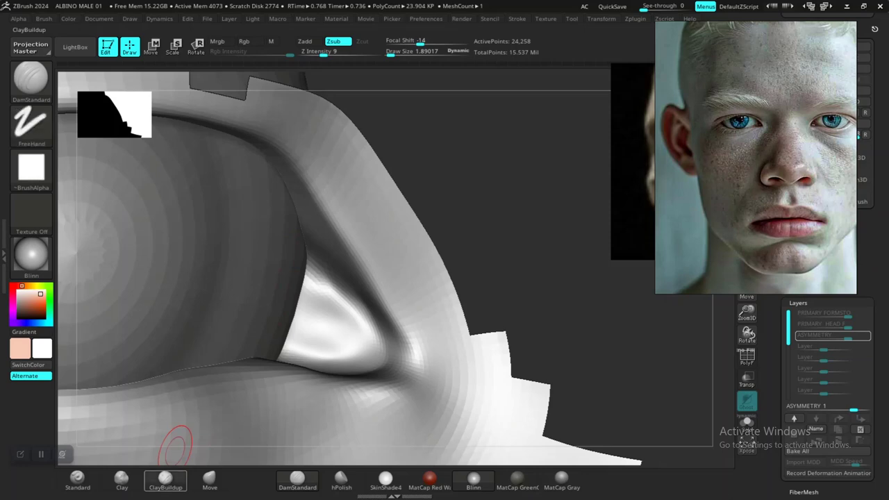
key("space")
left_click_drag(348, 293, 352, 293)
left_click_drag(466, 243, 459, 279)
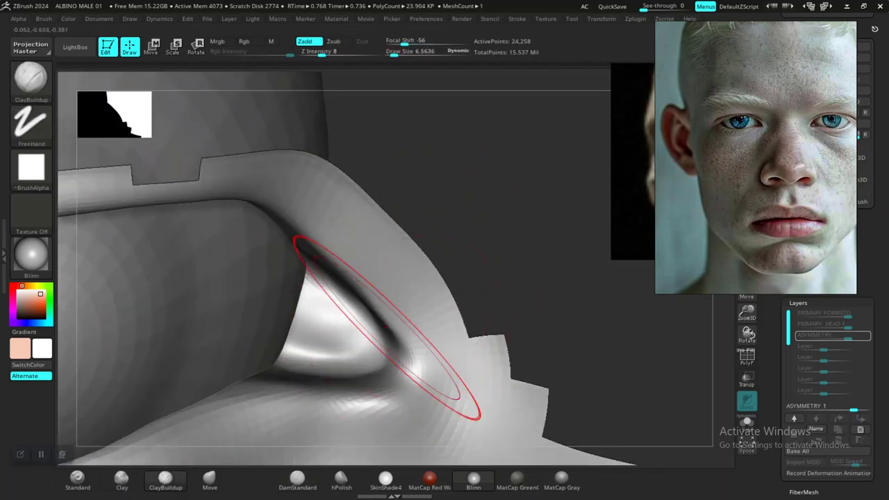
left_click_drag(311, 346, 312, 333)
left_click_drag(312, 332, 324, 329)
mouse_move(324, 330)
left_mouse_down()
mouse_move(326, 346)
mouse_move(341, 340)
left_mouse_up()
- Build the caruncle into a rounder bulge with crossing ClayBuildup strokes at draw size about 3.7
key("space")
left_click_drag(366, 313, 362, 313)
mouse_move(312, 342)
left_mouse_down()
mouse_move(325, 330)
mouse_move(335, 363)
mouse_move(363, 350)
left_mouse_up()
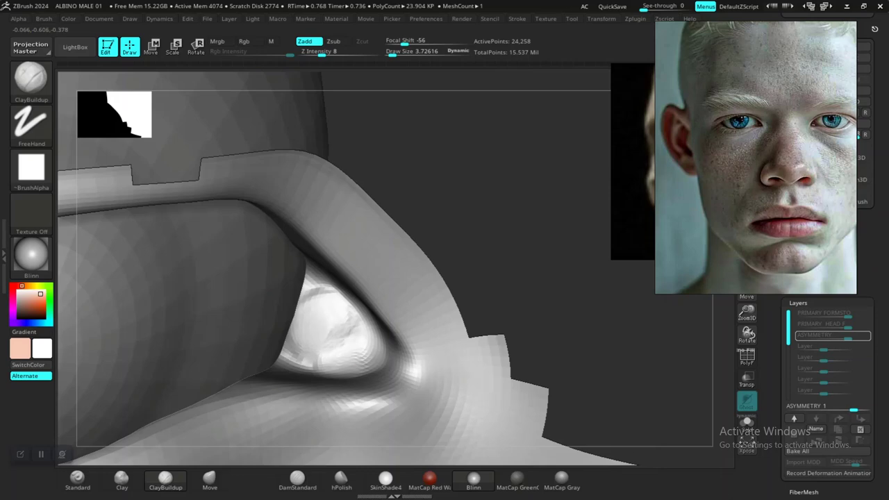
mouse_move(312, 315)
left_mouse_down()
mouse_move(336, 339)
mouse_move(314, 354)
left_mouse_up()
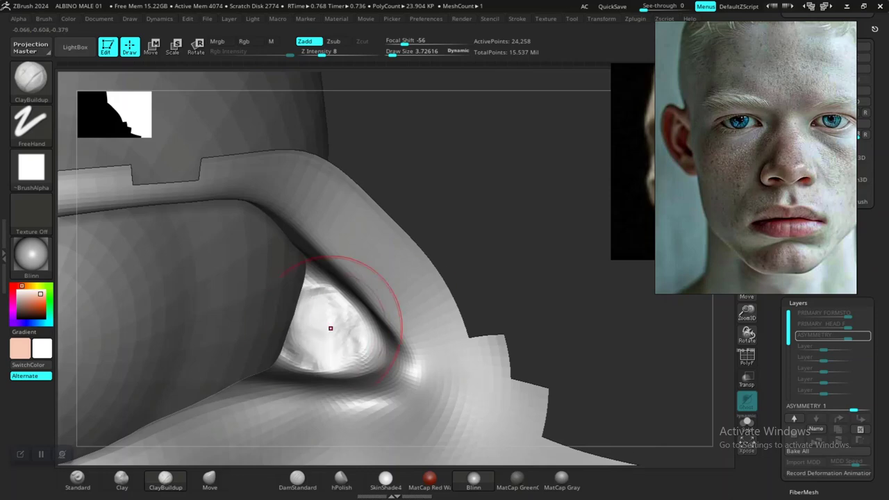
- Fill out the caruncle from a more frontal angle and smooth its uneven surface
mouse_move(529, 260)
left_mouse_down()
mouse_move(518, 236)
mouse_move(500, 234)
left_mouse_up()
left_click_drag(343, 316, 335, 332)
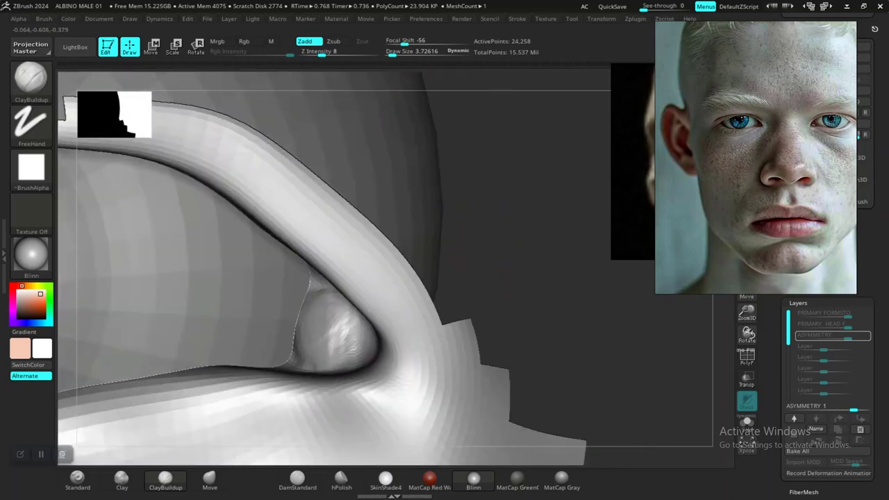
key("shift")
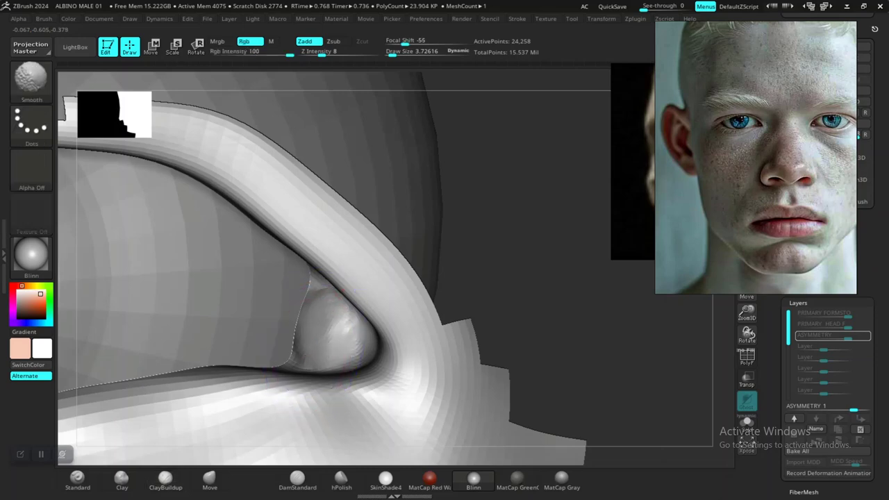
mouse_move(531, 292)
left_mouse_down()
mouse_move(575, 301)
mouse_move(405, 284)
mouse_move(424, 389)
left_mouse_up()
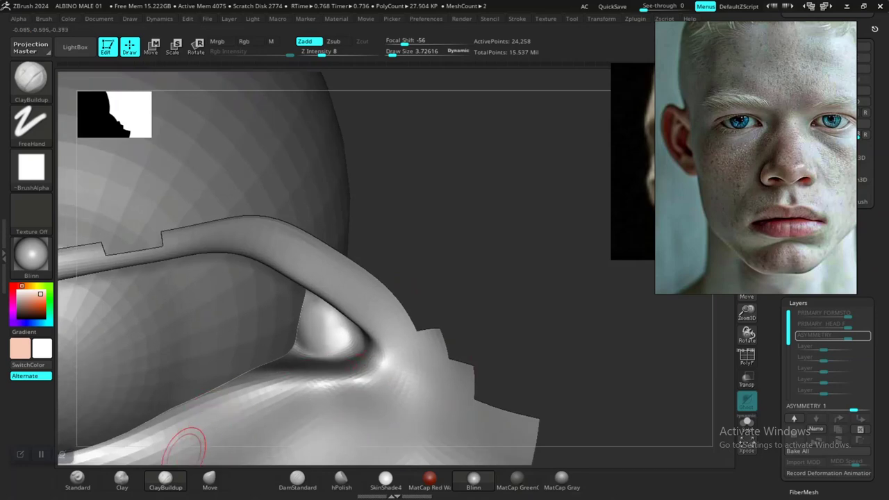
- Add soft bumps to the smoothed caruncle using the Clay brush at draw size about 3.7 and Z Intensity 50
left_click(122, 479)
left_click_drag(326, 349, 336, 346)
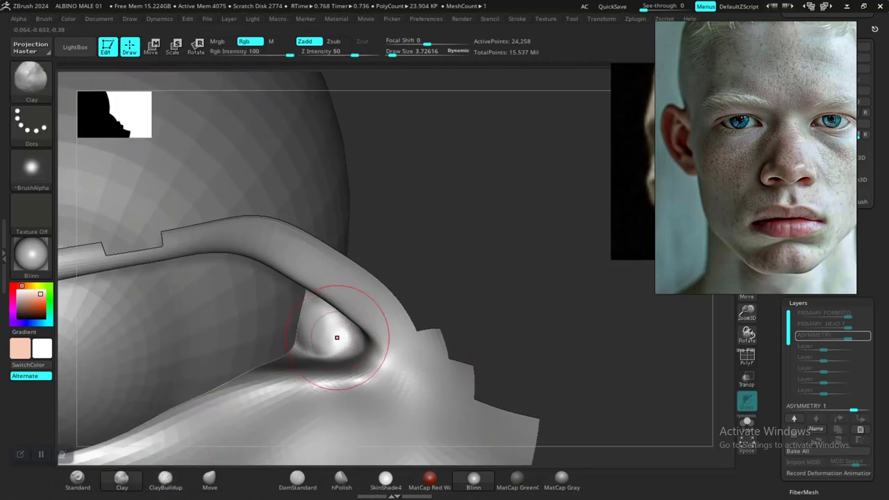
right_click(354, 327)
left_click_drag(334, 343, 317, 326)
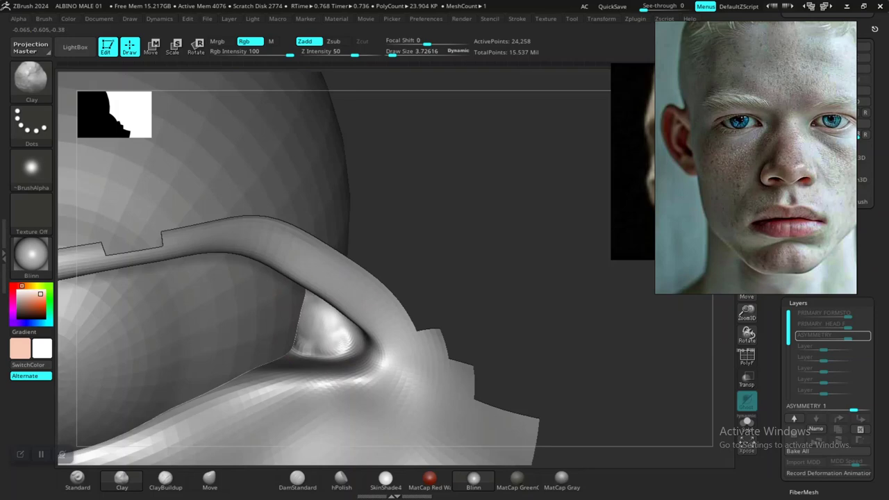
- Carve a fine groove across the caruncle using DamStandard at Z Intensity 21 and draw size about 3.7
left_click(297, 478)
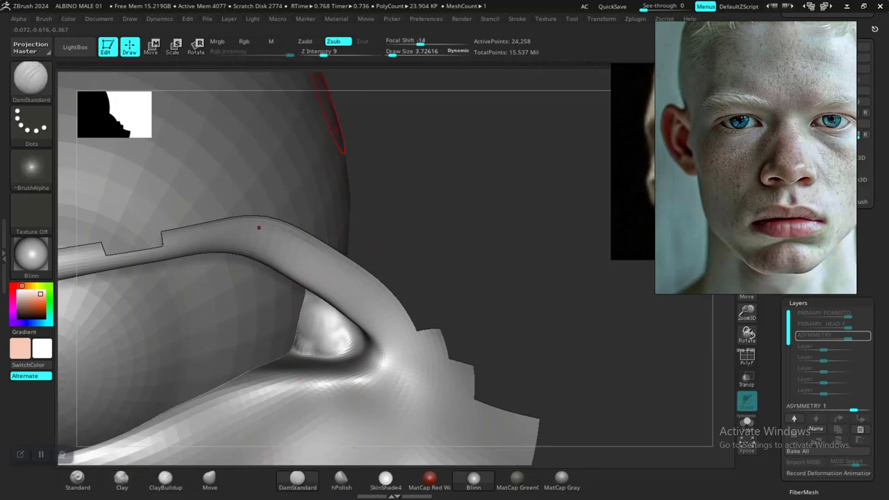
left_click(335, 53)
mouse_move(340, 327)
left_mouse_down()
mouse_move(325, 335)
mouse_move(334, 325)
mouse_move(321, 319)
left_mouse_up()
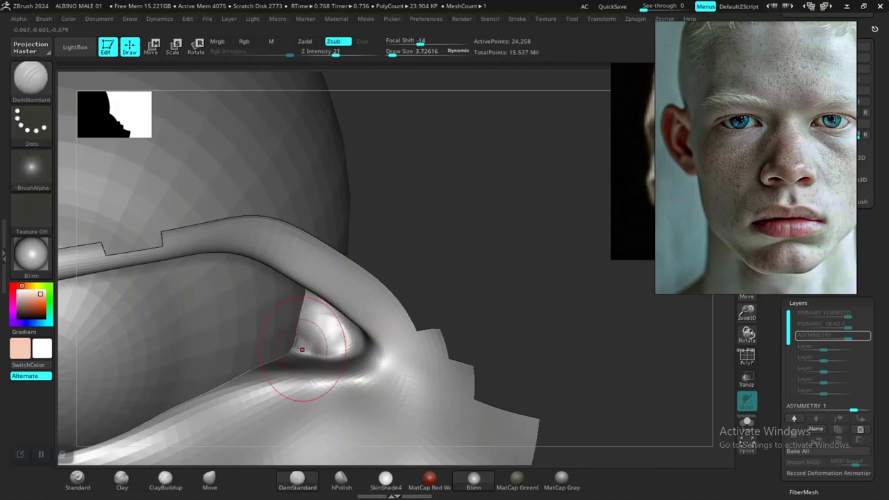
- Raise the isolated eye area one subdivision level and add small bumps to the caruncle with the Standard brush at Z Intensity 8
mouse_move(526, 285)
left_mouse_down("alt")
mouse_move(413, 323)
mouse_move(396, 300)
mouse_move(247, 232)
mouse_move(387, 343)
mouse_move(115, 431)
mouse_move(188, 368)
mouse_move(298, 298)
mouse_move(341, 355)
left_mouse_up("alt")
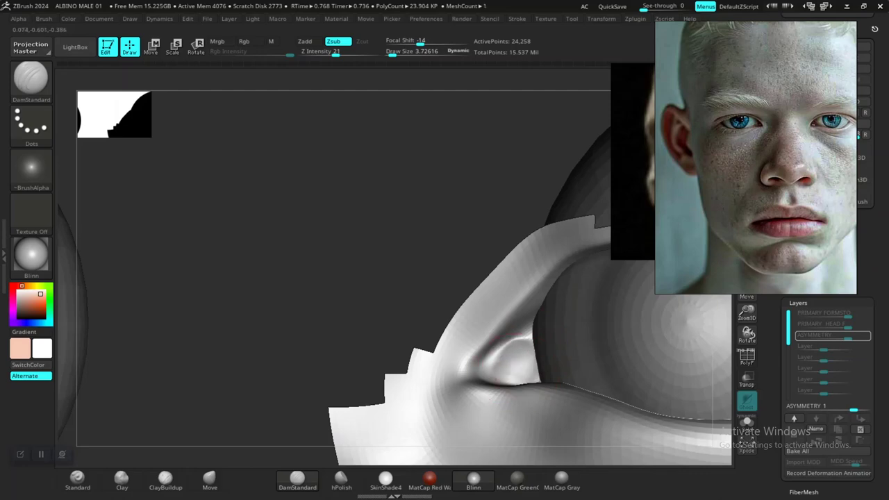
left_click_drag(387, 248, 373, 300)
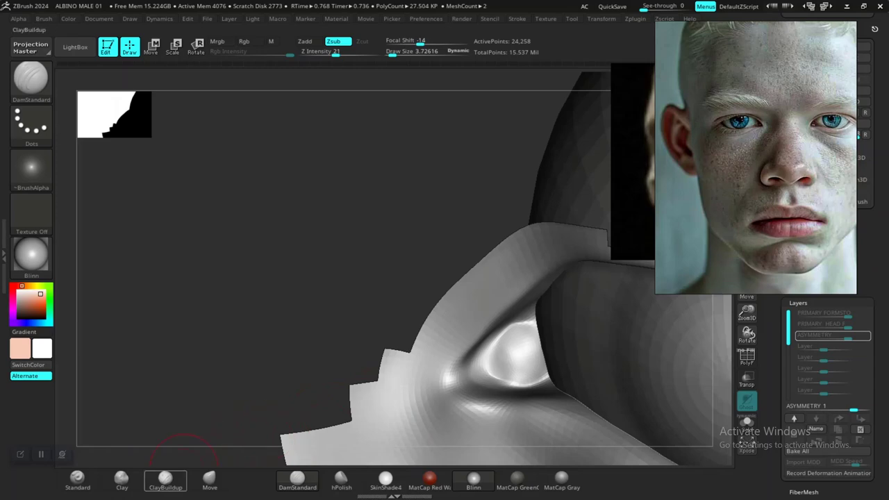
left_click(122, 478)
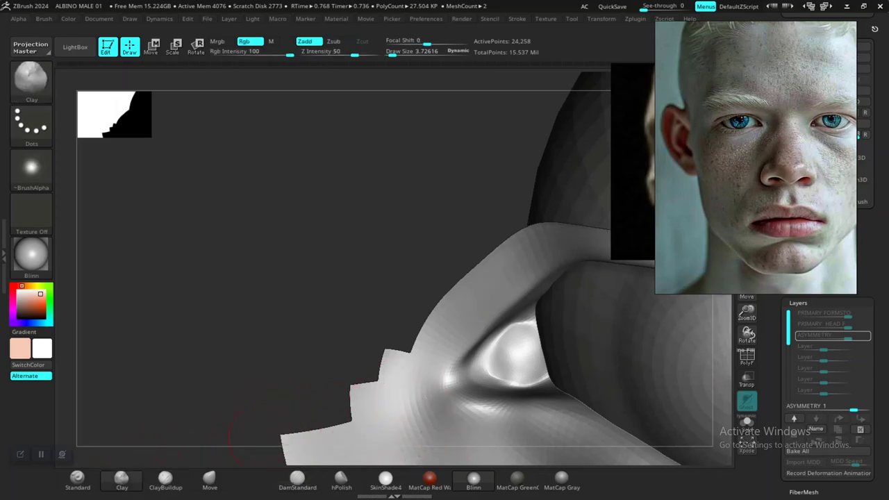
left_click(82, 479)
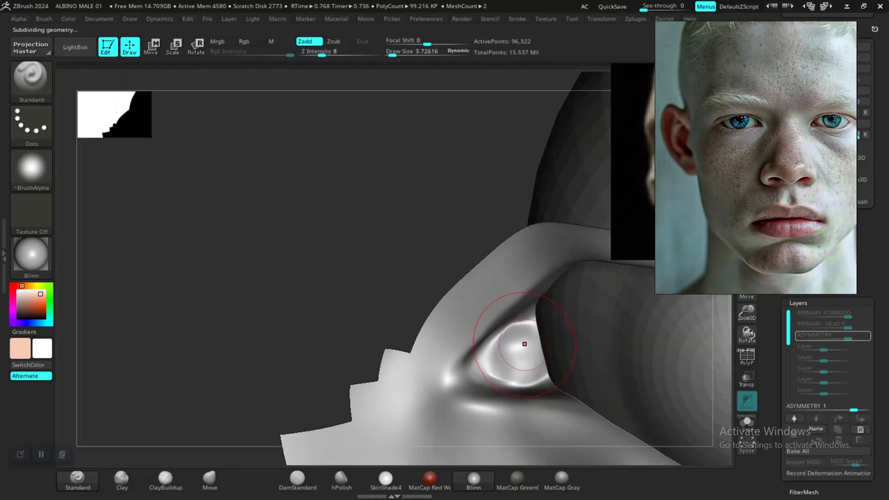
mouse_move(515, 351)
left_mouse_down()
mouse_move(526, 361)
mouse_move(527, 352)
left_mouse_up()
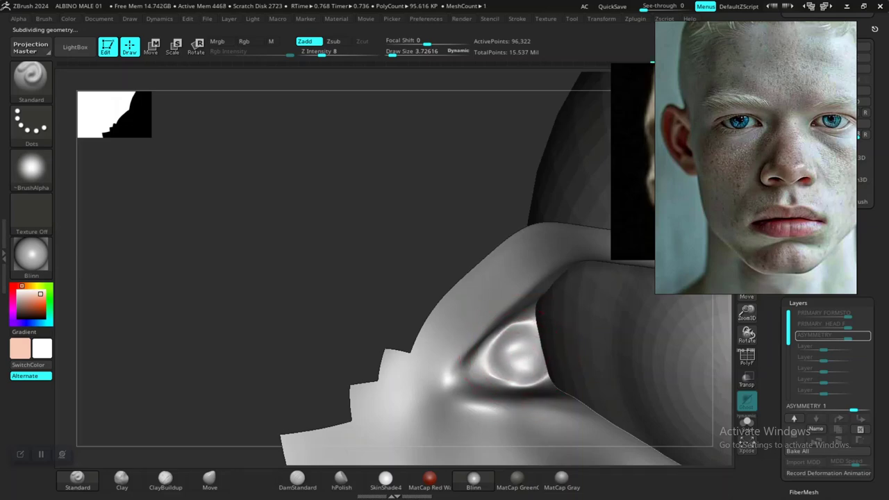
- Return to a straight front view of both eyes and unhide the rest of the head
mouse_move(339, 311)
left_mouse_down("alt")
mouse_move(351, 253)
mouse_move(373, 224)
left_mouse_up("alt")
left_click_drag(444, 242, 440, 232, "shift")
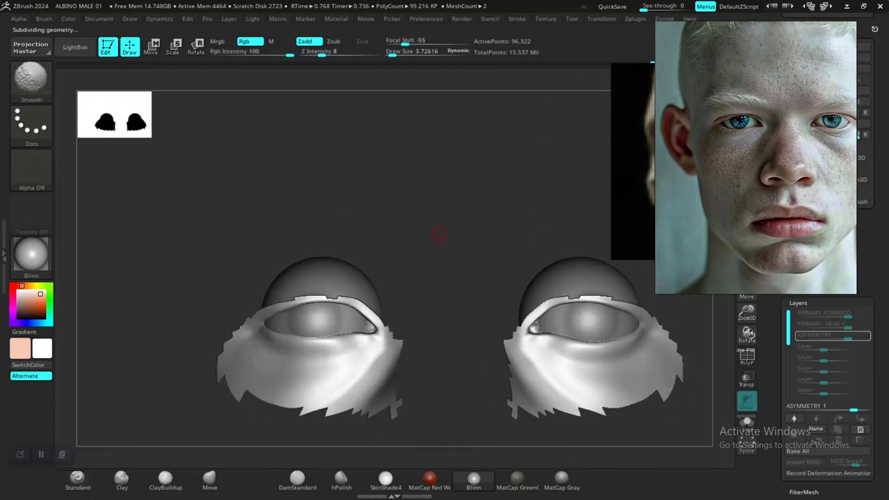
mouse_move(445, 268)
left_mouse_down("alt")
mouse_move(471, 306)
mouse_move(444, 264)
mouse_move(443, 282)
left_mouse_up("alt")
left_click(483, 197, "ctrl+shift")
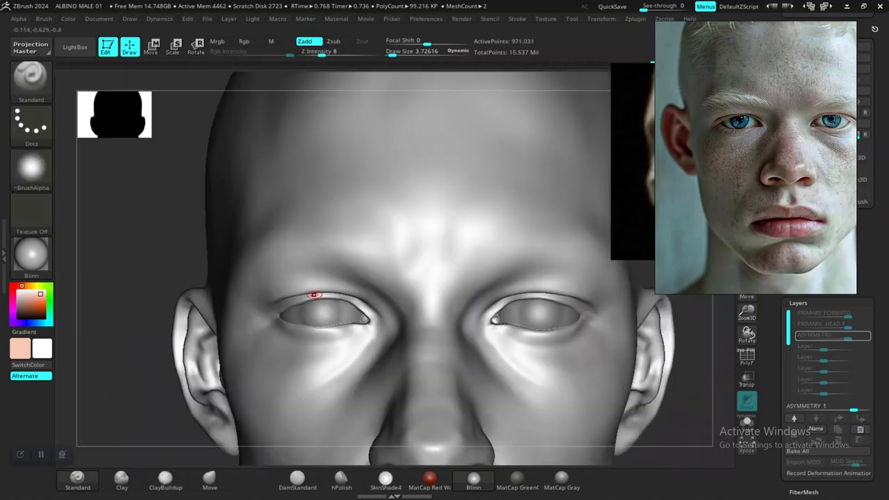
- Smooth the cheek surface just outside the mouth corner at draw size about 11.9
left_click_drag(106, 335, 82, 307, "alt")
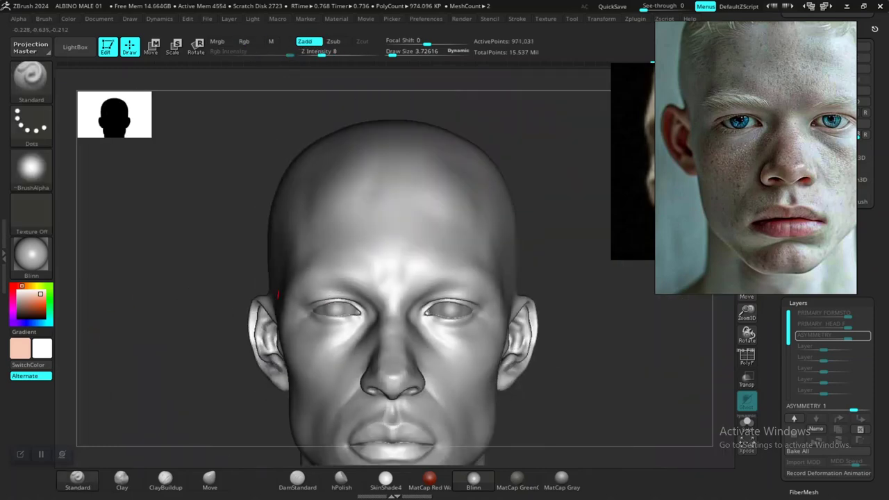
left_click_drag(579, 394, 578, 277, "alt")
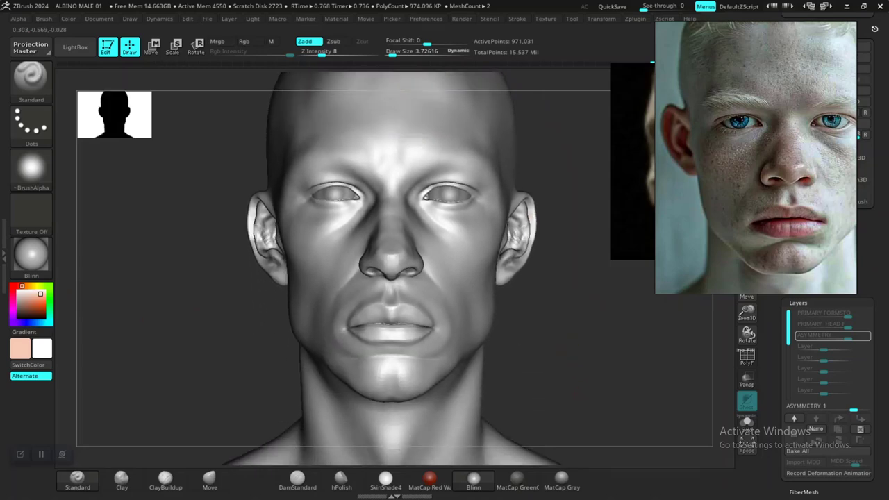
left_click_drag(599, 338, 582, 244, "alt")
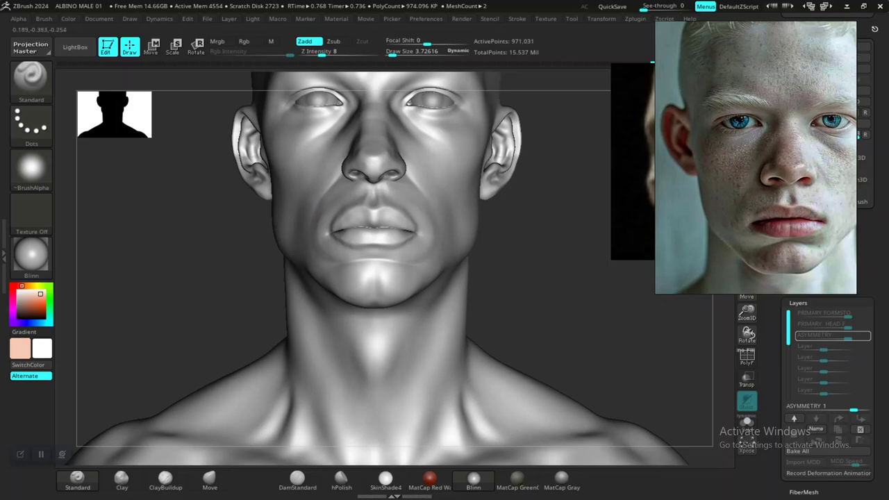
left_click_drag(587, 181, 609, 246, "alt")
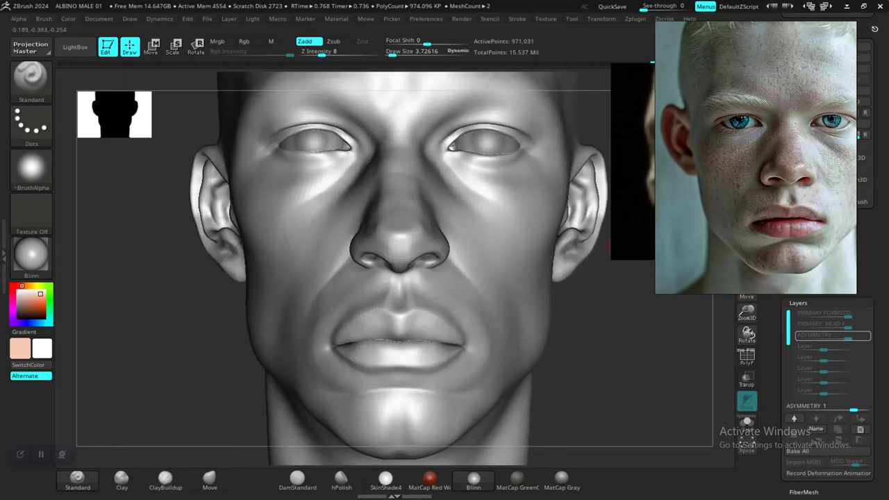
left_click_drag(606, 380, 579, 388, "alt")
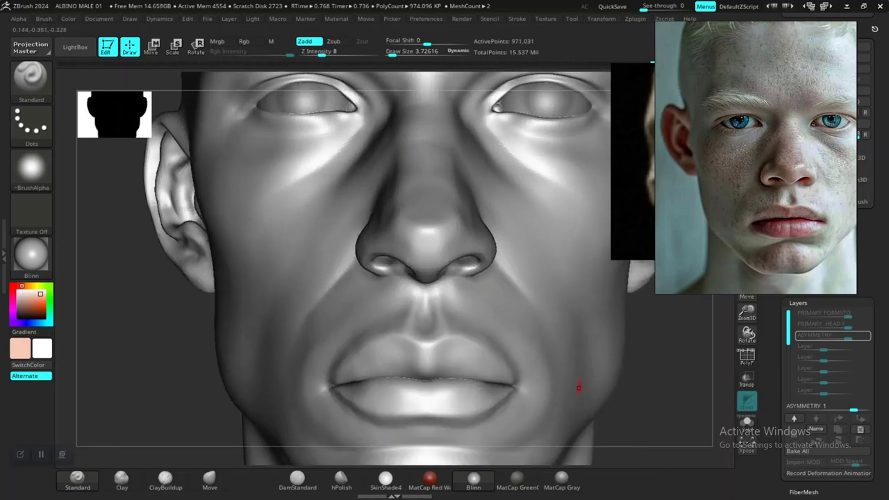
mouse_move(637, 396)
left_mouse_down("alt")
mouse_move(634, 312)
mouse_move(636, 373)
mouse_move(702, 371)
left_mouse_up("alt")
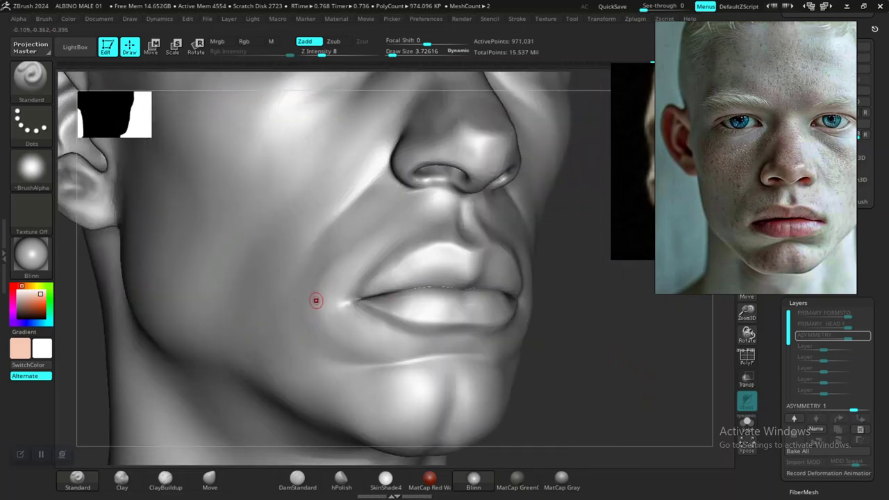
left_click_drag(589, 253, 639, 265, "alt")
key("space")
mouse_move(357, 339)
left_mouse_down()
mouse_move(341, 340)
mouse_move(349, 340)
mouse_move(344, 331)
left_mouse_up()
key("space")
left_click_drag(290, 338, 298, 324, "shift")
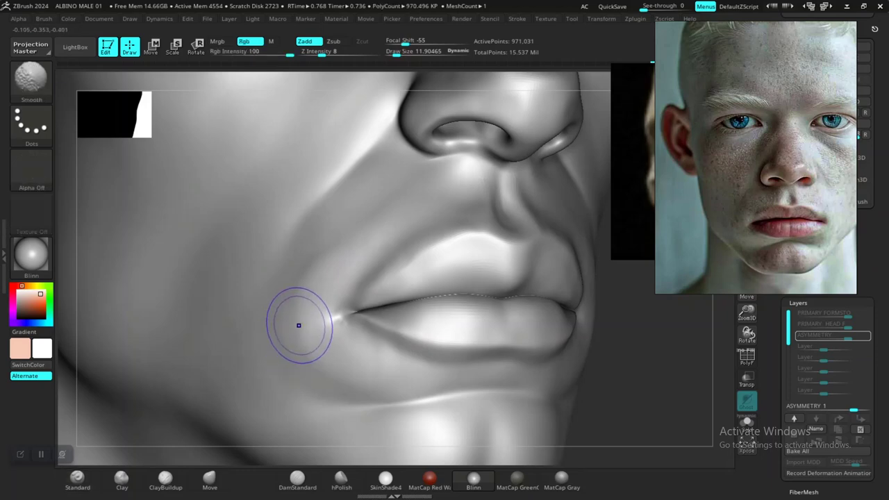
- Set the Smooth brush to Z Intensity 34 and draw size about 17 and soften the forms around the mouth corner
left_click_drag(323, 54, 340, 54, "shift")
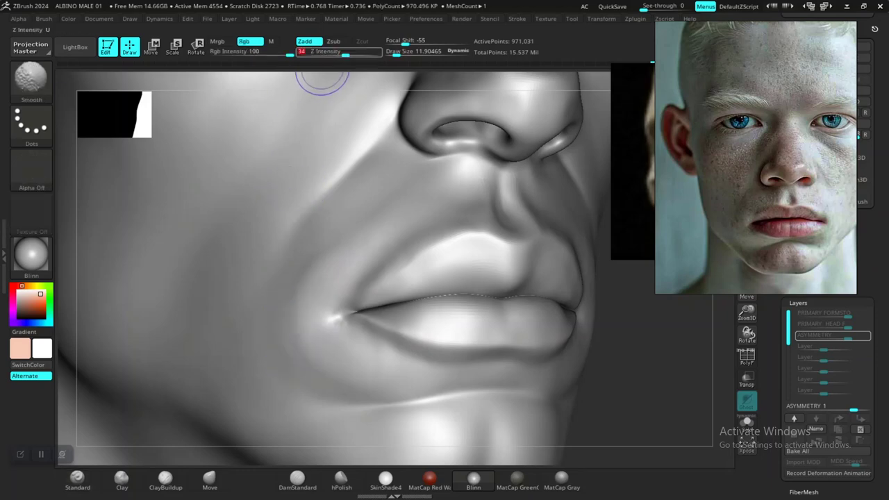
key("space")
left_click_drag(306, 301, 306, 283)
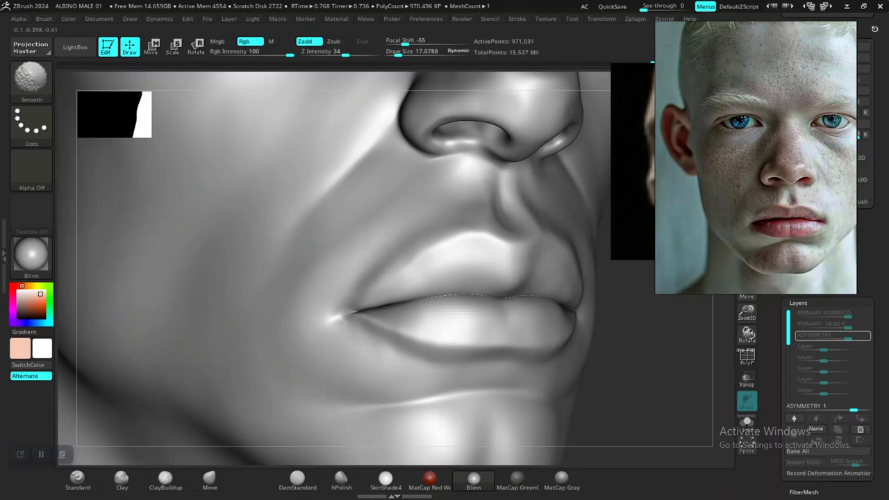
left_click_drag(645, 420, 395, 335, "alt")
left_click_drag(218, 337, 355, 318)
- Smooth the skin between the nose and upper lip beside the philtrum from a three-quarter angle
mouse_move(480, 306)
left_mouse_down("alt")
mouse_move(483, 362)
mouse_move(522, 403)
left_mouse_up("alt")
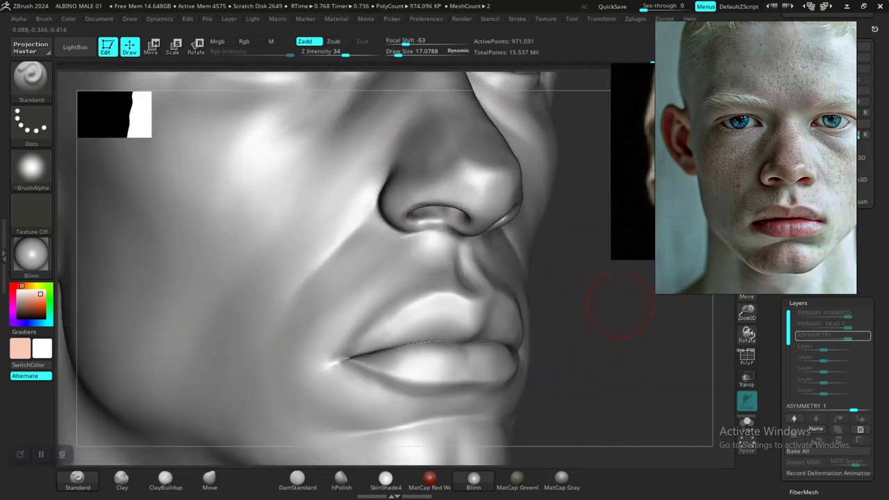
mouse_move(615, 295)
left_mouse_down("alt")
mouse_move(611, 321)
mouse_move(578, 341)
left_mouse_up("alt")
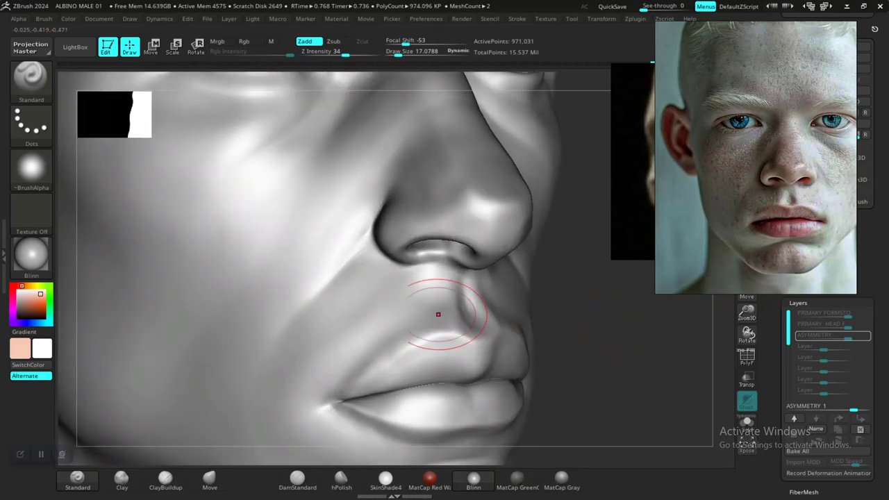
key("shift")
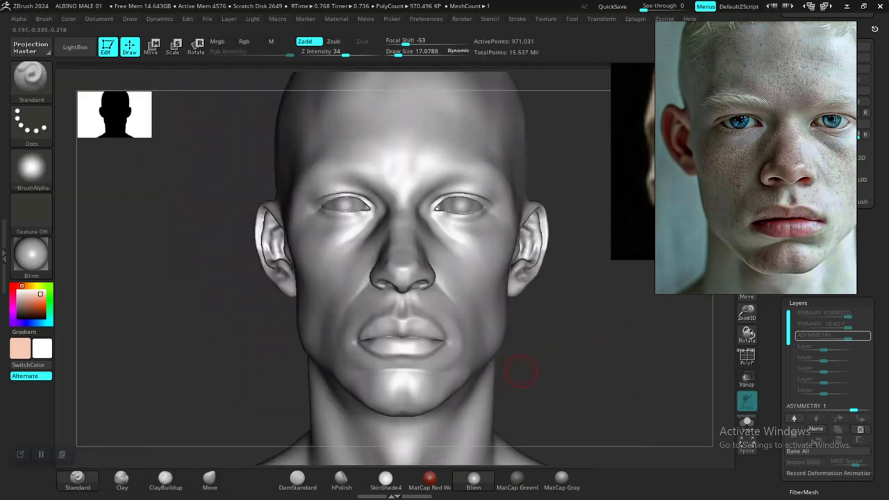
- Soften the nasolabial area between the nostril and mouth corner with the Smooth brush at Z Intensity 34
mouse_move(521, 371)
left_mouse_down("alt")
mouse_move(464, 335)
mouse_move(463, 389)
left_mouse_up("alt")
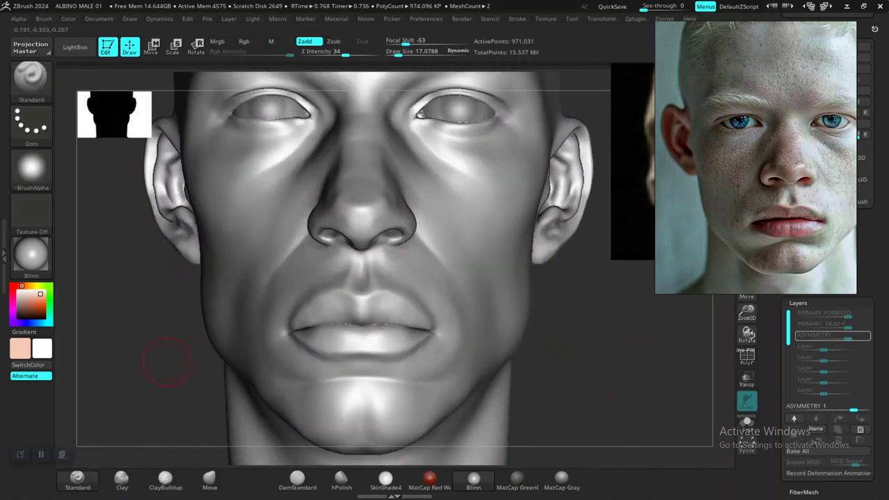
mouse_move(166, 362)
left_mouse_down("alt")
mouse_move(217, 381)
mouse_move(233, 375)
left_mouse_up("alt")
left_click_drag(329, 278, 312, 318)
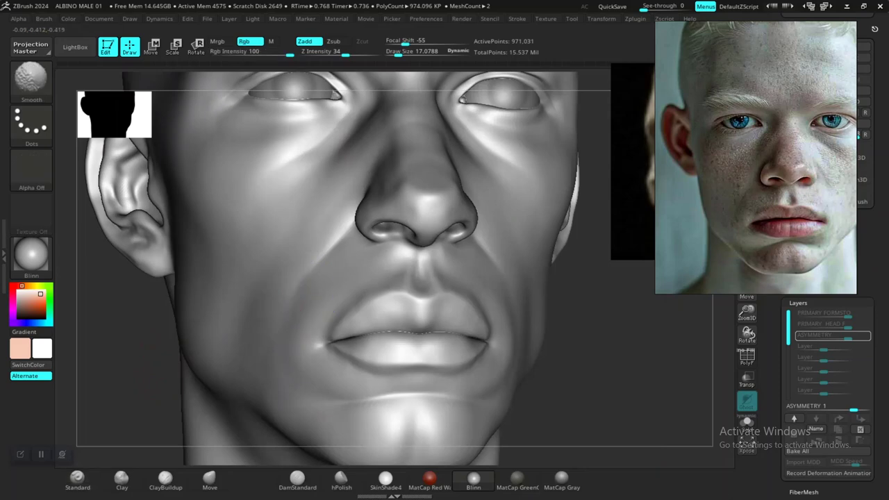
mouse_move(582, 393)
left_mouse_down()
mouse_move(542, 390)
mouse_move(515, 361)
mouse_move(522, 310)
mouse_move(562, 351)
mouse_move(583, 347)
left_mouse_up()
mouse_move(587, 297)
left_mouse_down("alt")
mouse_move(577, 365)
mouse_move(611, 396)
mouse_move(555, 395)
mouse_move(606, 397)
mouse_move(603, 346)
mouse_move(634, 356)
mouse_move(614, 355)
left_mouse_up("alt")
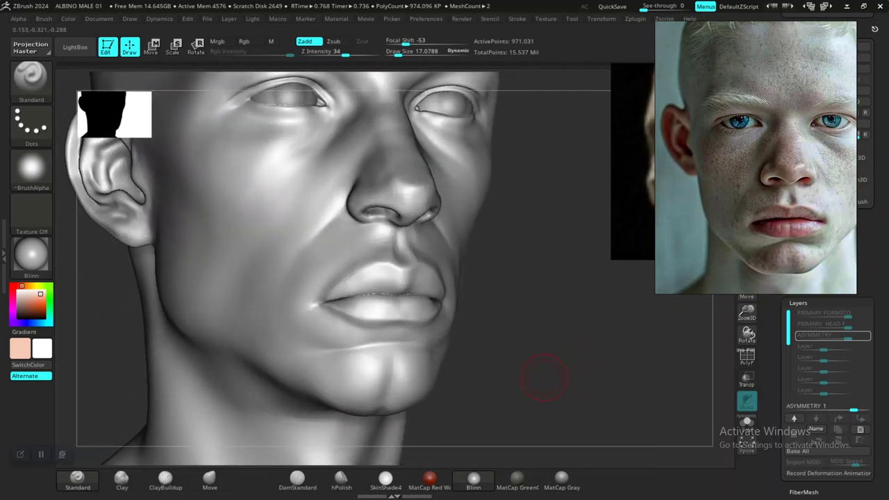
- Smooth the lower chin and its underside from a low three-quarter angle
mouse_move(536, 369)
left_mouse_down()
mouse_move(540, 299)
mouse_move(524, 327)
left_mouse_up()
left_click_drag(392, 410, 410, 420, "shift")
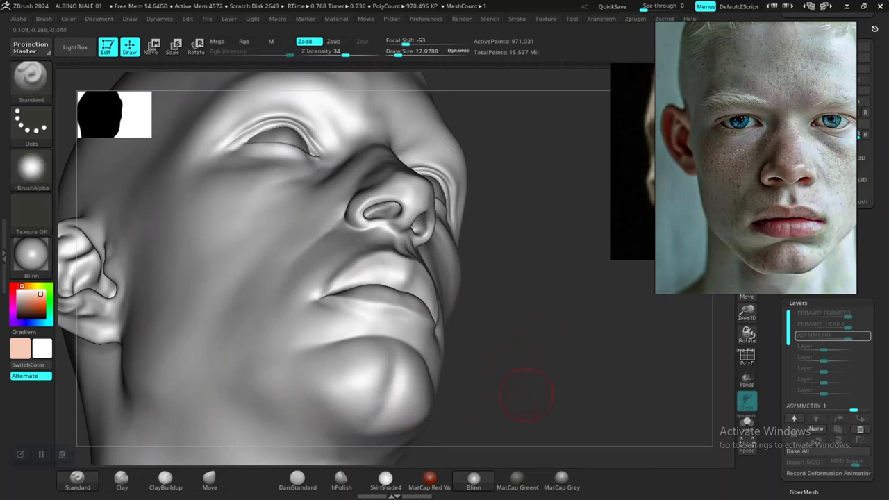
mouse_move(523, 398)
left_mouse_down("alt")
mouse_move(509, 352)
mouse_move(490, 386)
left_mouse_up("alt")
mouse_move(538, 355)
left_mouse_down("alt")
mouse_move(512, 364)
mouse_move(563, 385)
mouse_move(641, 389)
mouse_move(618, 375)
mouse_move(588, 376)
left_mouse_up("alt")
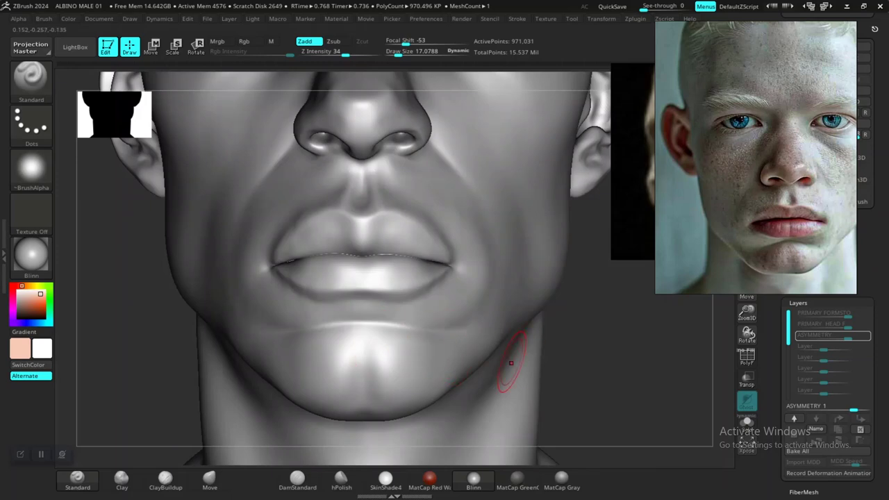
- Sharpen the crease between the lower lip and chin using the Pinch brush at Z Intensity 20 and draw size about 17
key("b")
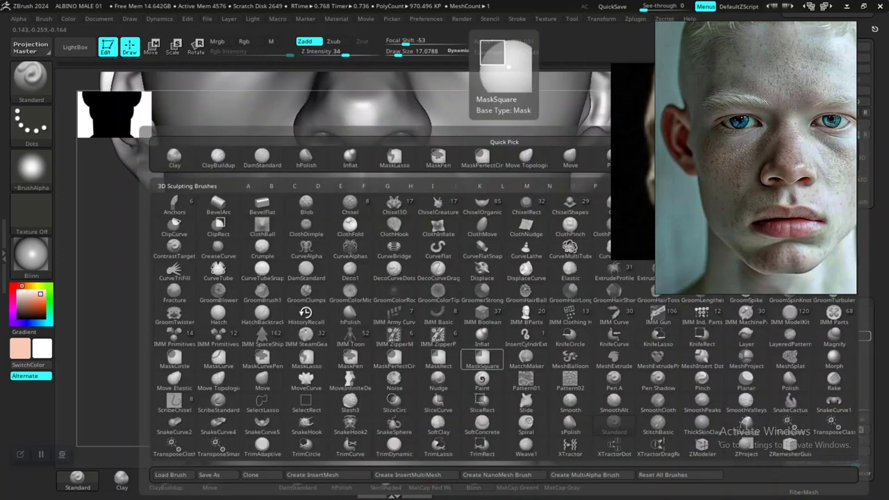
key("p")
key("i")
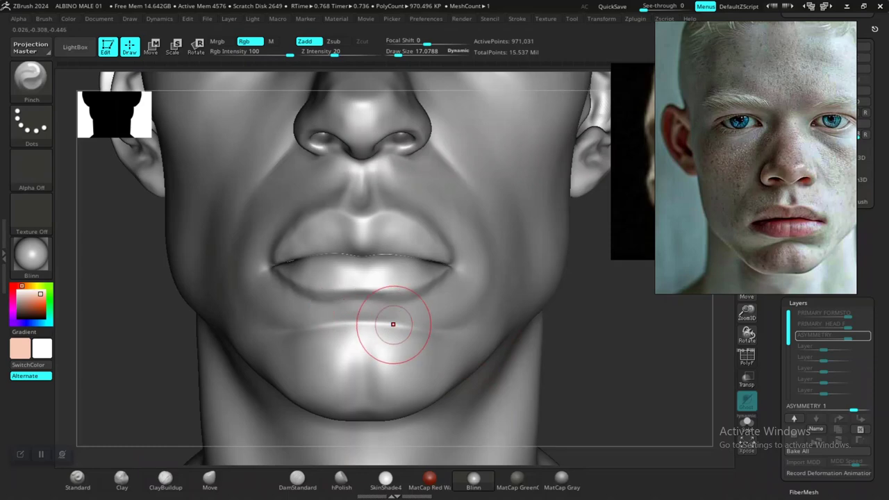
left_click_drag(395, 324, 379, 323)
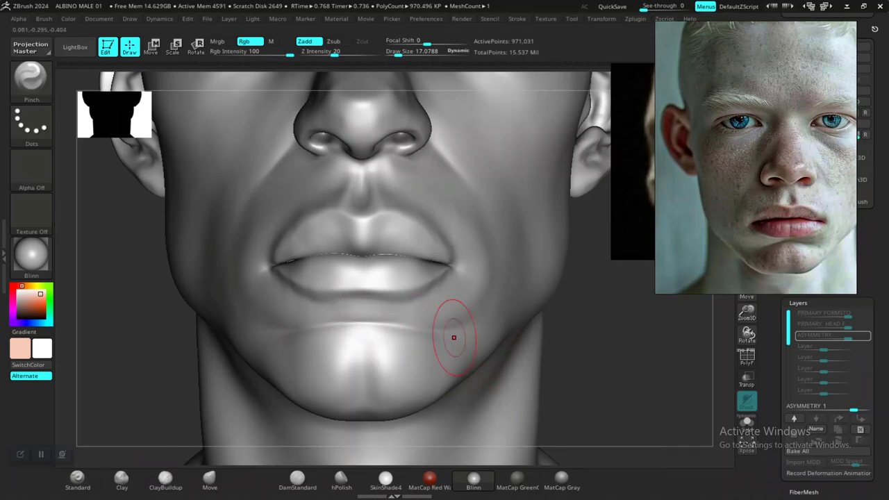
mouse_move(587, 373)
left_mouse_down("alt")
mouse_move(564, 351)
mouse_move(557, 357)
mouse_move(576, 380)
mouse_move(568, 363)
mouse_move(574, 368)
mouse_move(541, 365)
left_mouse_up("alt")
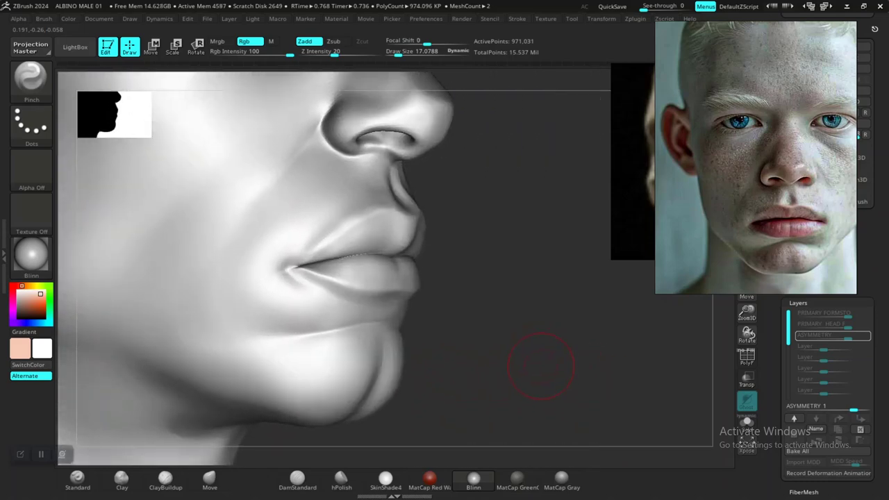
mouse_move(545, 365)
left_mouse_down()
mouse_move(517, 363)
mouse_move(514, 340)
mouse_move(478, 336)
mouse_move(477, 361)
left_mouse_up()
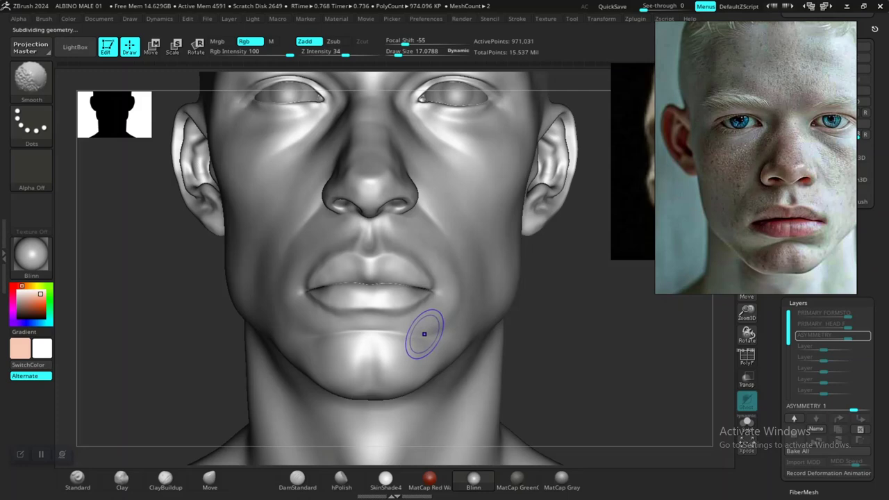
- Drop the head three subdivision levels and enlarge the Pinch brush to draw size about 58 for the chin crease
key("shift+d")
key("shift+d")
key("shift+d")
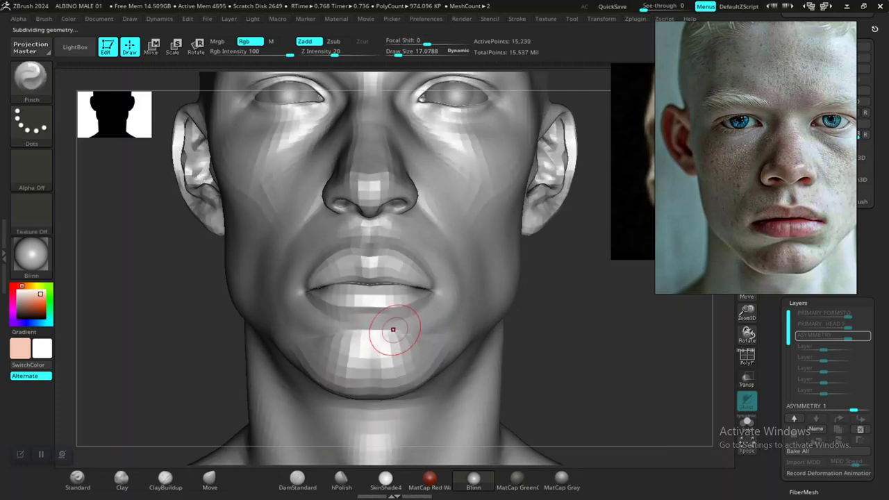
key("space")
left_click_drag(408, 311, 418, 307)
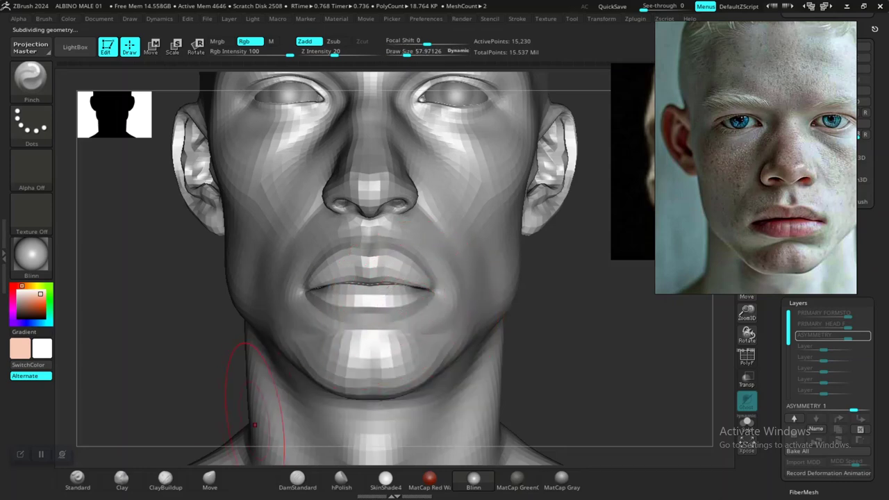
- Switch to the Move brush and mask the whole head except the lower lip and chin polygroup
left_click(209, 481)
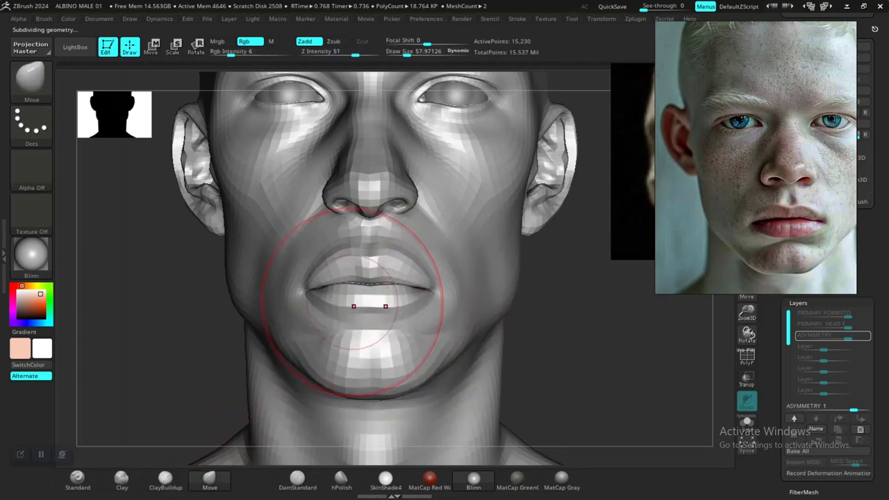
left_click(369, 313, "ctrl+shift")
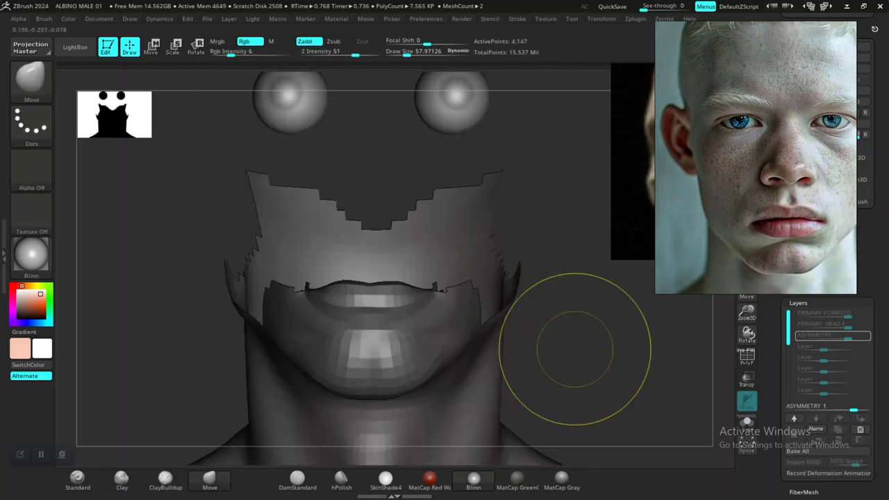
left_click(586, 345, "ctrl+shift")
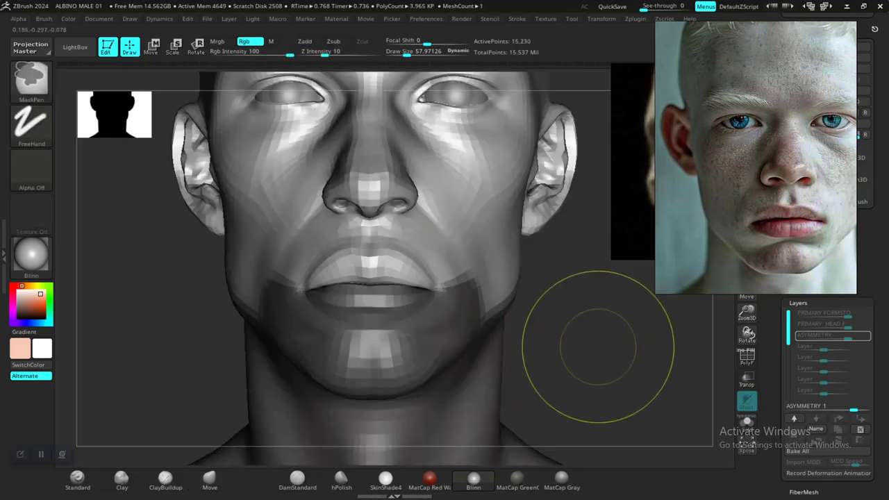
left_click_drag(594, 347, 606, 347)
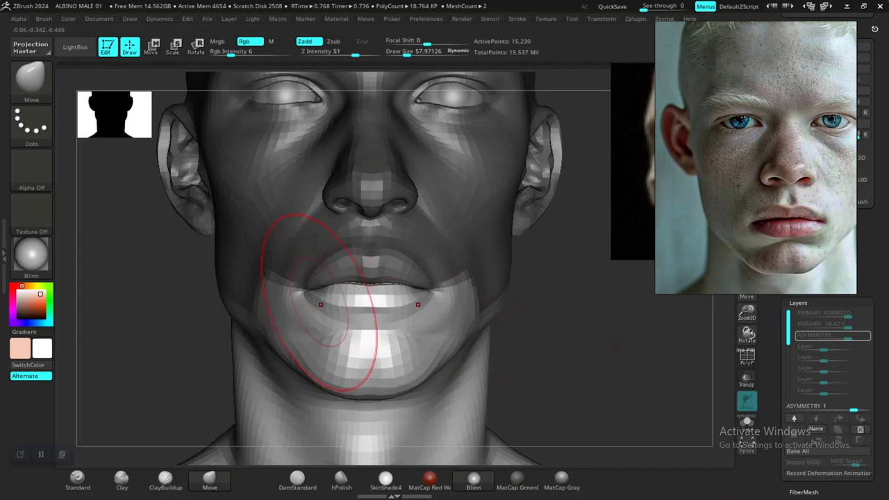
- Try to nudge the lower lip and chin area with the Move brush, reducing the draw size to about 42
left_click_drag(369, 299, 369, 302)
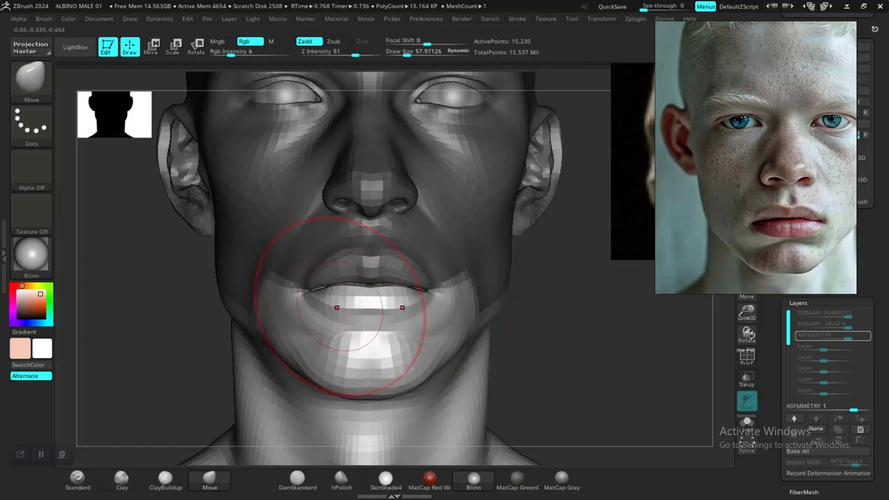
key("space")
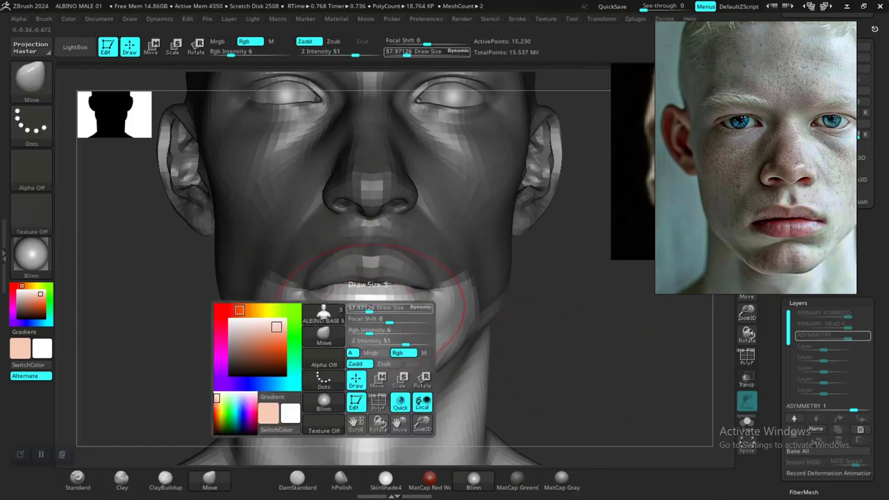
left_click_drag(370, 308, 367, 308)
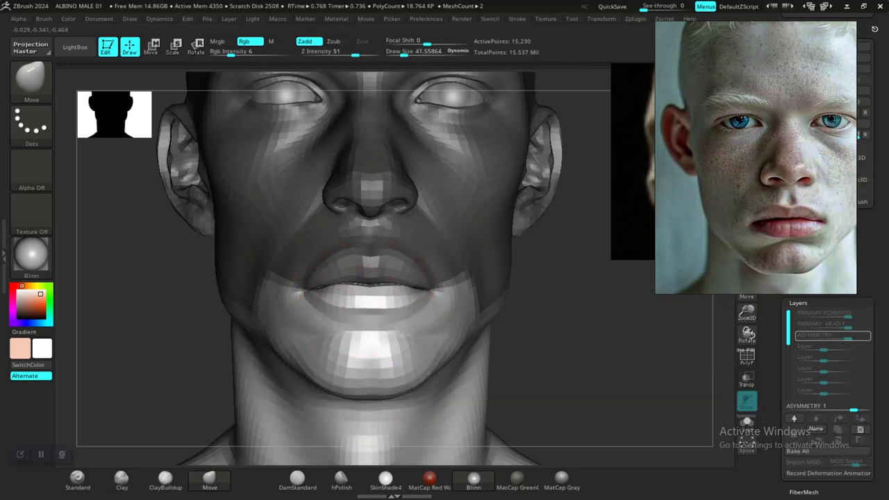
key("ctrl+z")
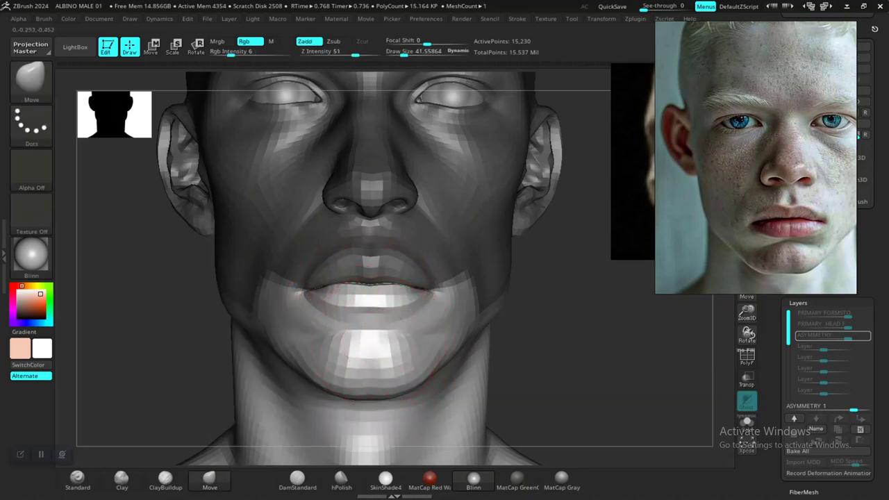
key("ctrl+z")
- Extend the face mask over the lower lip down to the chin crease and soften the mask's edge
left_click_drag(564, 227, 328, 317, "ctrl")
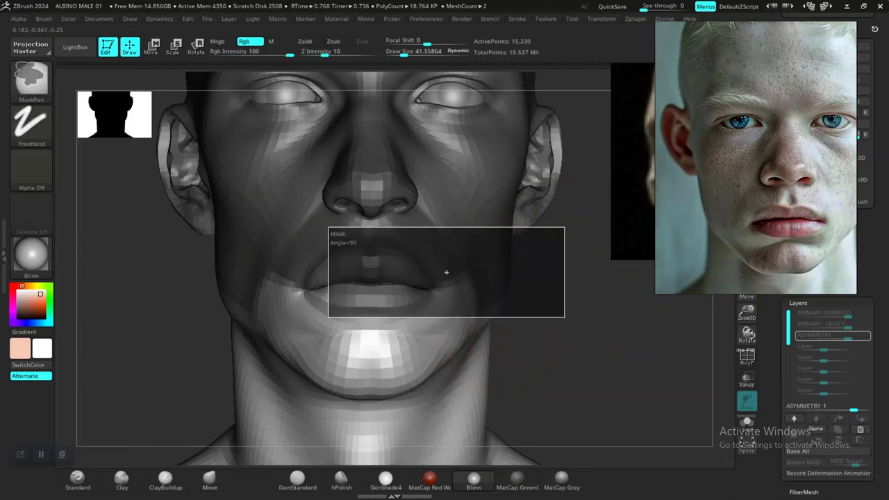
left_click_drag(447, 272, 409, 274, "ctrl")
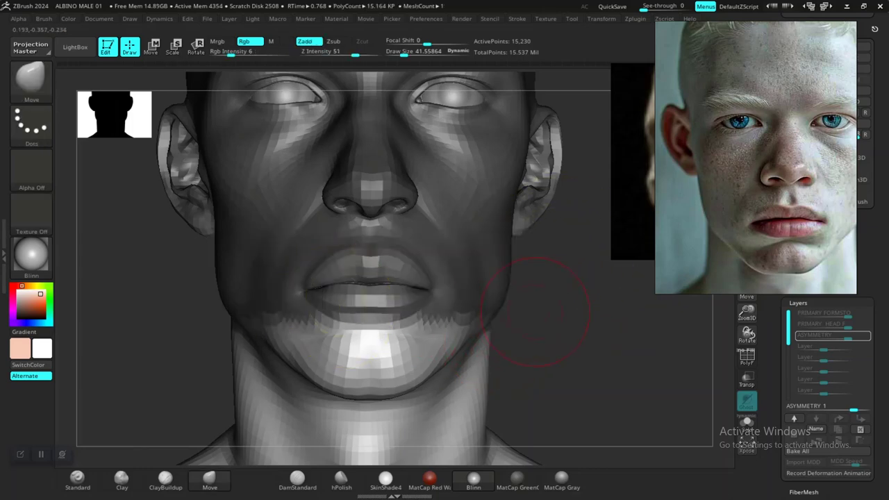
left_click(414, 334, "ctrl")
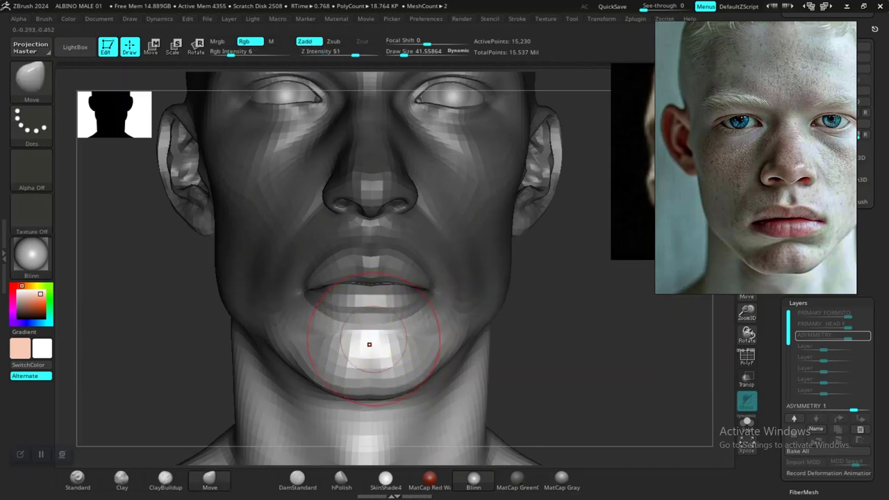
left_click(495, 343, "ctrl")
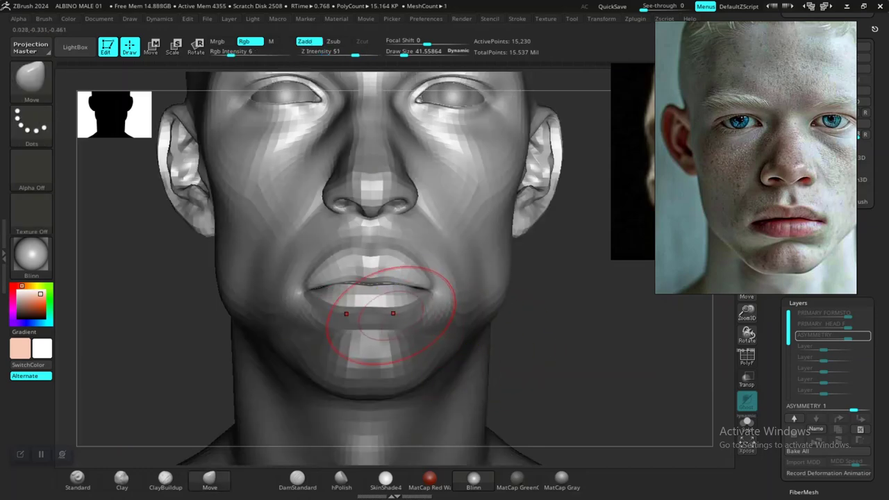
left_click(529, 358, "ctrl")
left_click(555, 350, "ctrl")
left_click(415, 316, "ctrl")
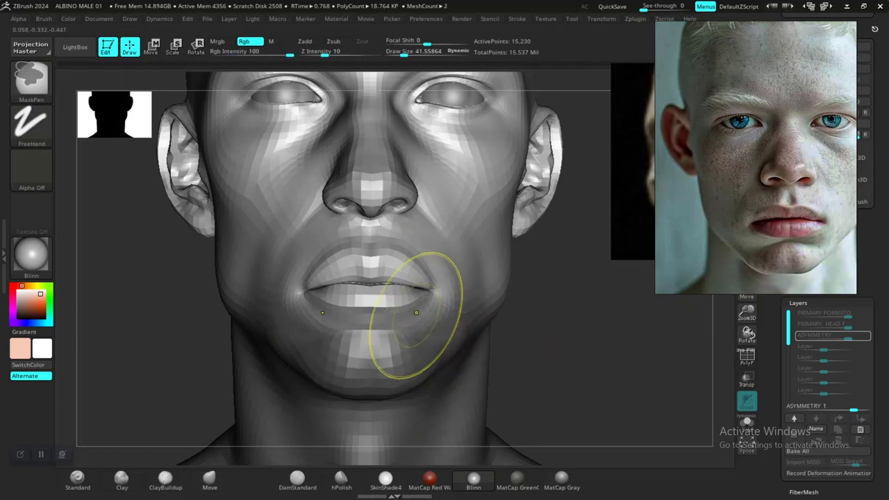
left_click(512, 334, "ctrl")
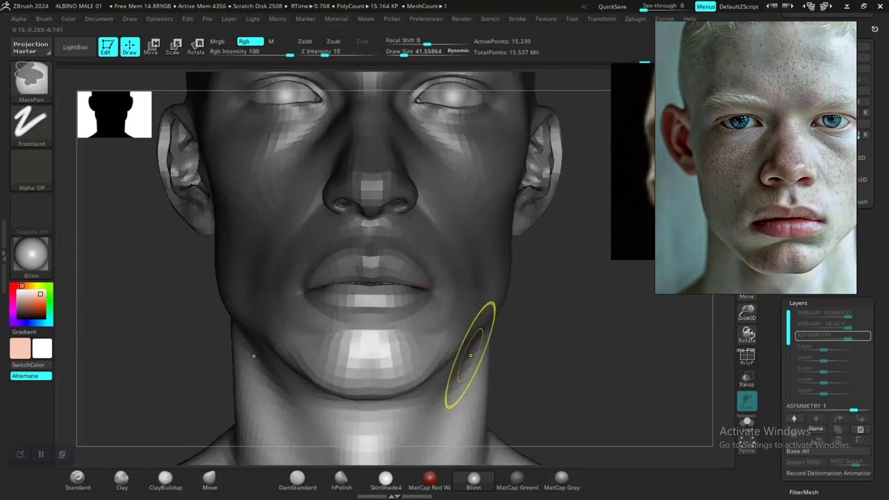
left_click(560, 355, "ctrl")
- Invert the mask to free the chin and raise its upper edge along the crease with the Move brush at draw size about 28
left_click_drag(563, 356, 642, 353)
left_click_drag(542, 326, 507, 340, "alt")
left_click_drag(494, 306, 524, 312)
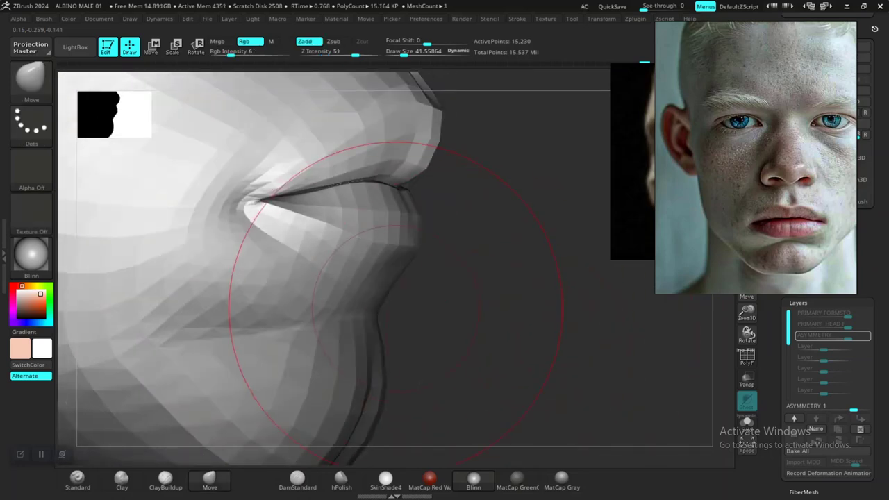
key("space")
left_click_drag(396, 306, 394, 306)
left_click_drag(580, 325, 542, 330)
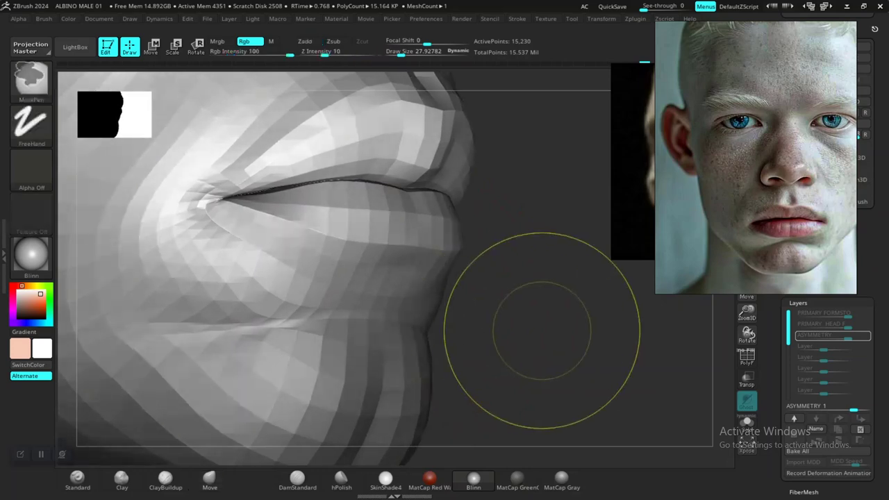
left_click(541, 329, "ctrl")
left_click_drag(381, 321, 378, 307)
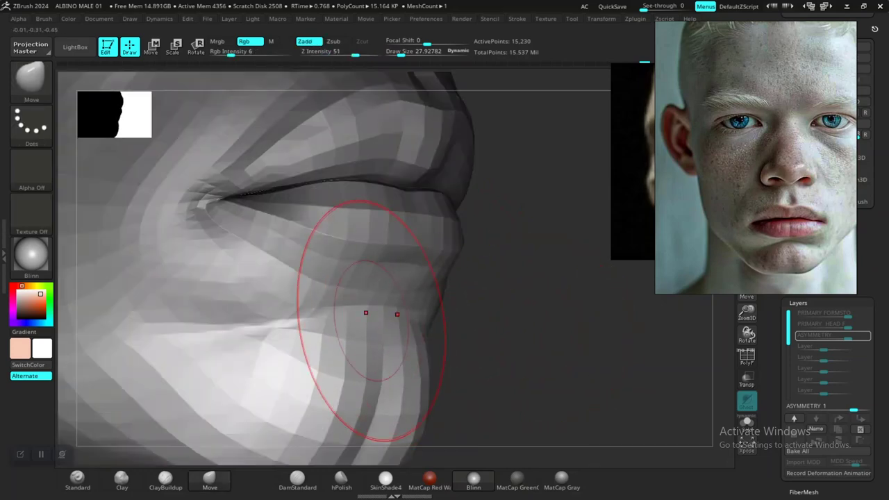
left_click_drag(325, 312, 304, 320)
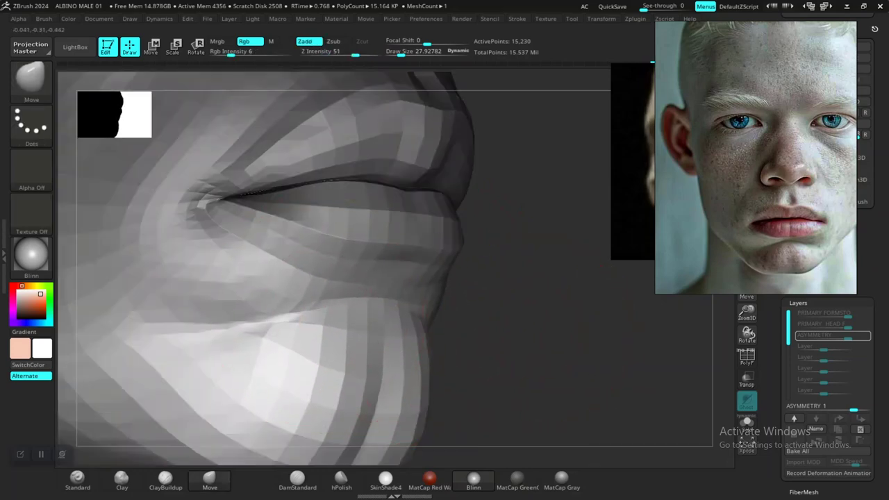
left_click_drag(367, 331, 366, 324)
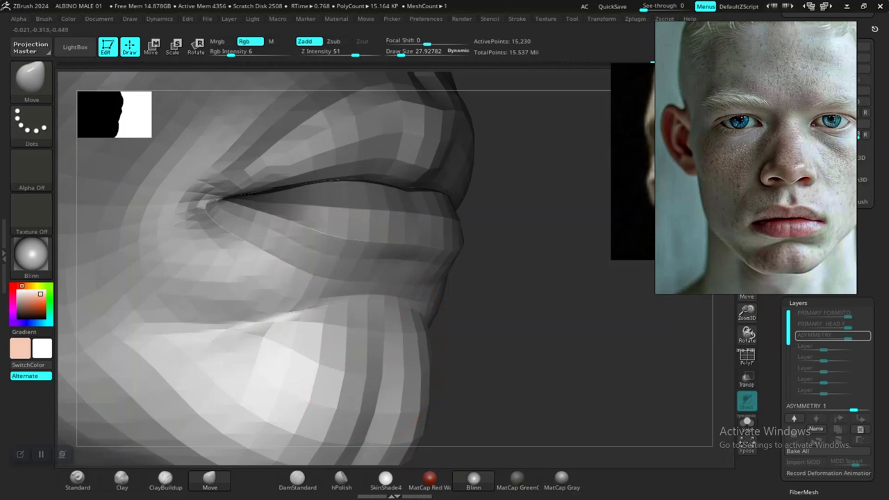
- Mask the upper face polygroup together with the chin, leaving only the lower lip and the area beneath it unmasked
left_click(521, 327, "ctrl")
left_click_drag(404, 249, 405, 254)
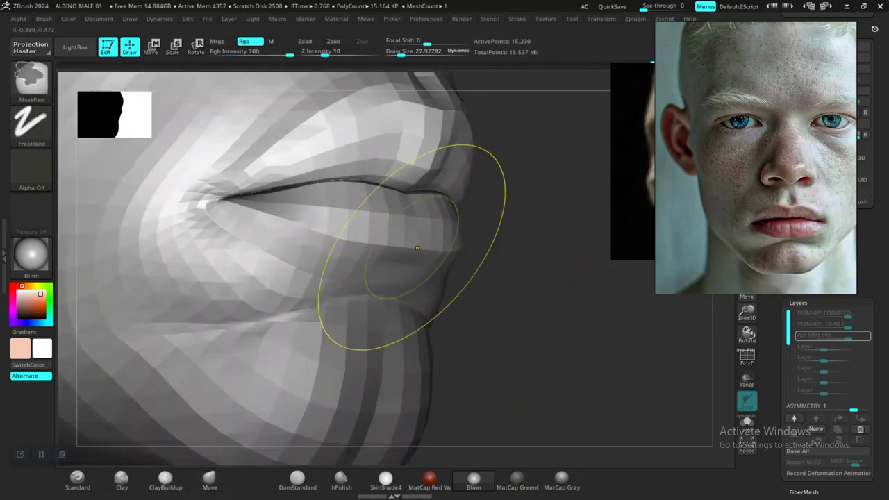
left_click(402, 132, "ctrl+shift")
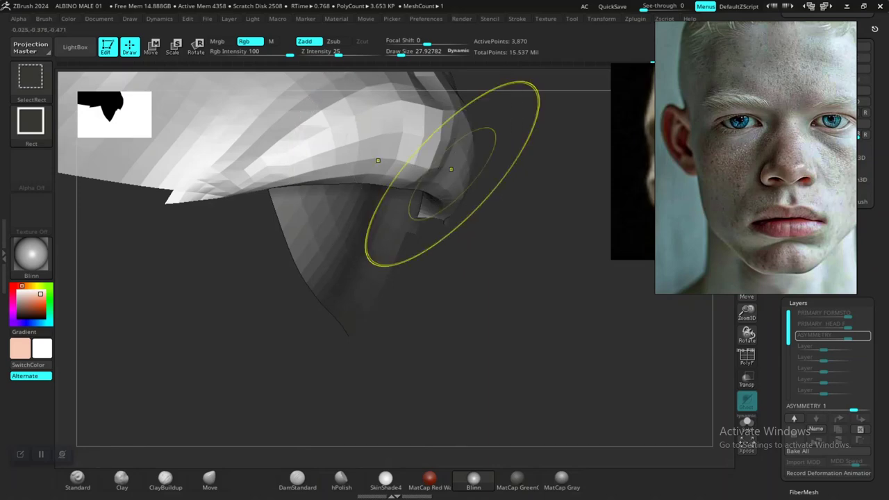
left_click(534, 240, "ctrl")
left_click(535, 241, "ctrl+shift")
left_click(534, 252, "ctrl")
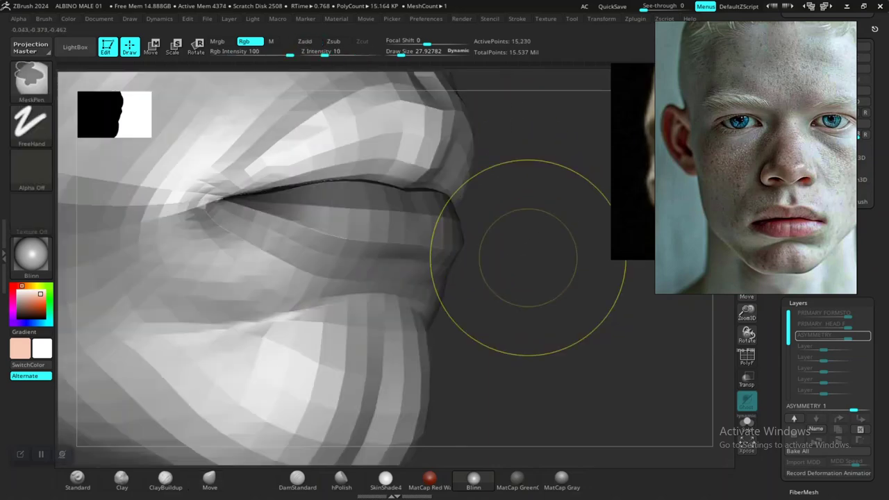
left_click(511, 272, "ctrl")
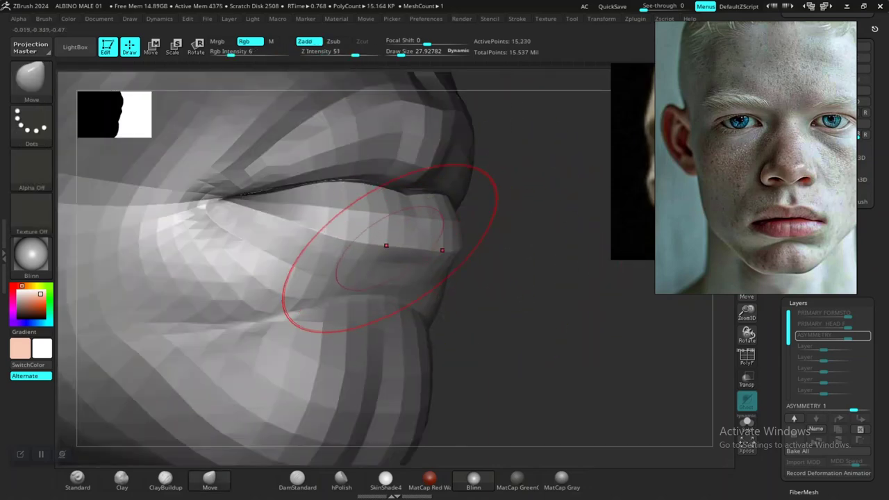
left_click(411, 246, "ctrl")
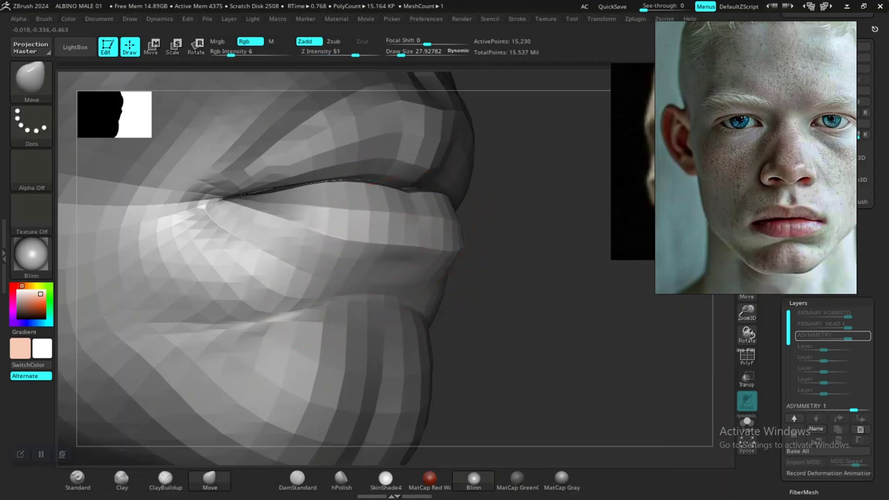
- Pull the lower lip's bottom edge down with the Move brush at draw size about 17, refining it from three-quarter, side and front views
key("space")
left_click(396, 248, "ctrl")
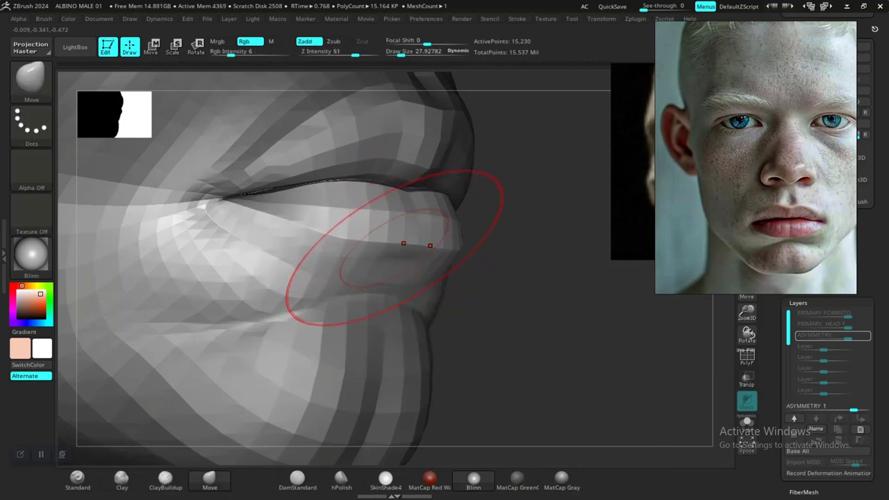
key("space")
left_click_drag(395, 248, 388, 248)
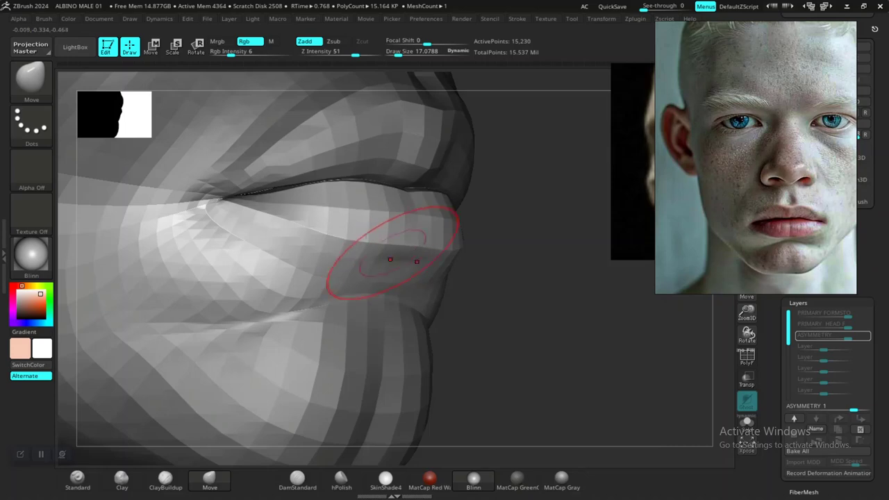
mouse_move(347, 250)
left_mouse_down()
mouse_move(337, 260)
mouse_move(319, 255)
left_mouse_up()
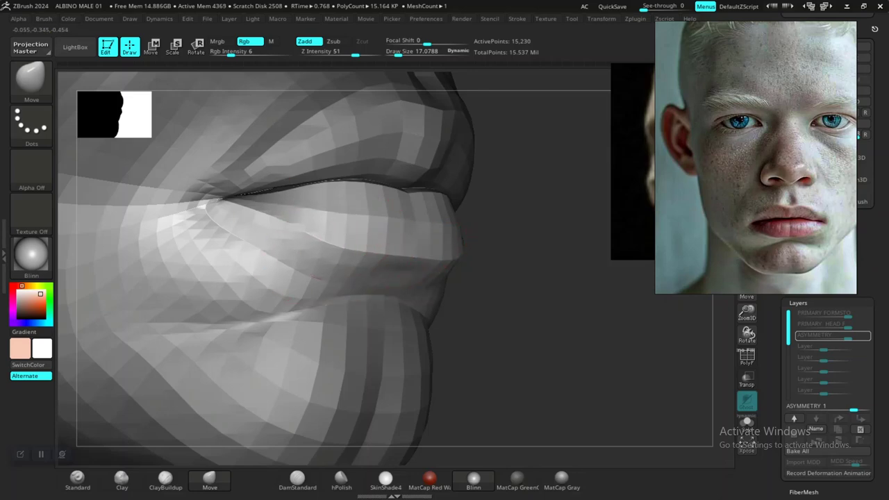
left_click_drag(518, 348, 480, 296, "alt")
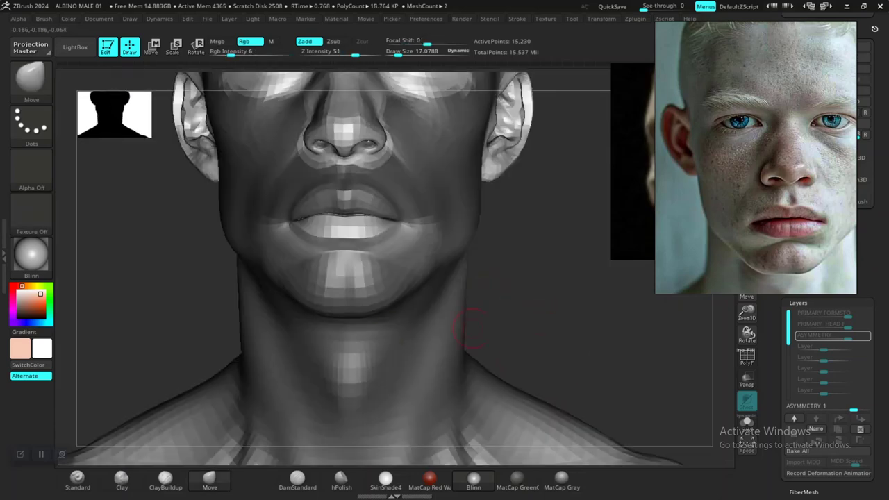
left_click_drag(538, 282, 375, 320, "alt")
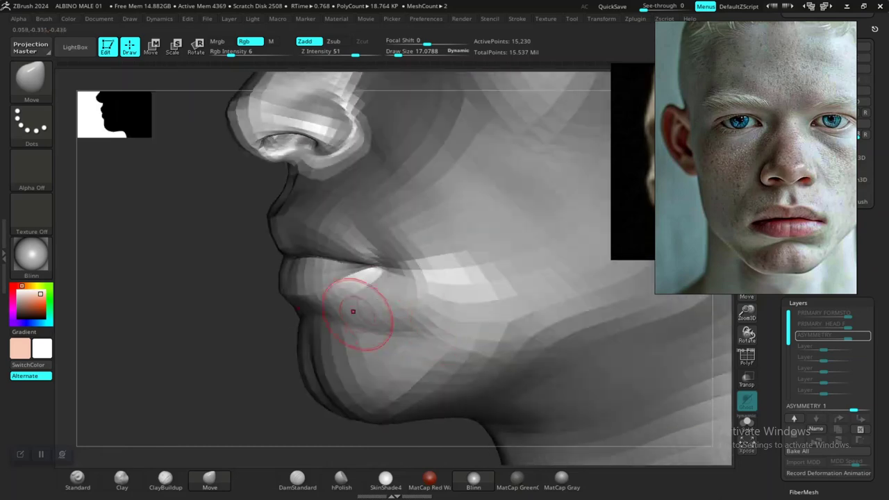
left_click_drag(260, 335, 249, 364, "alt")
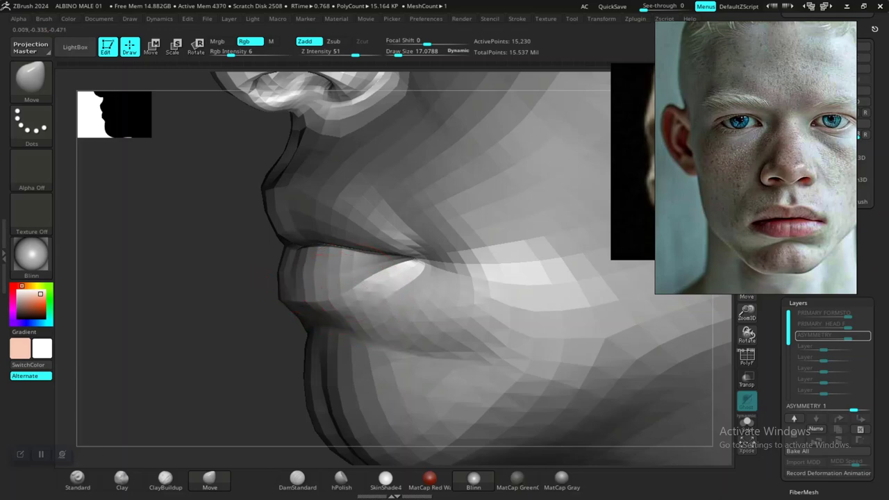
left_click_drag(231, 358, 320, 352)
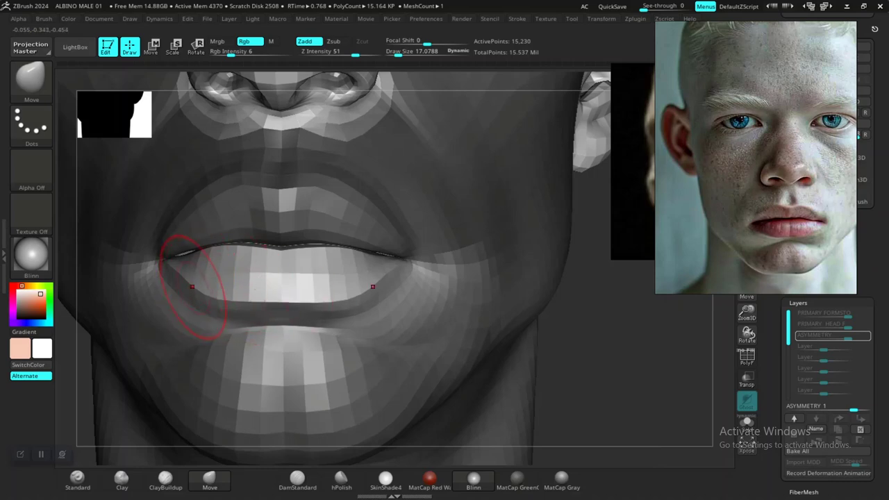
- Clear the mask and raise the head by one subdivision level
mouse_move(504, 323)
right_mouse_down("ctrl")
mouse_move(518, 352)
mouse_move(475, 326)
right_mouse_up("ctrl")
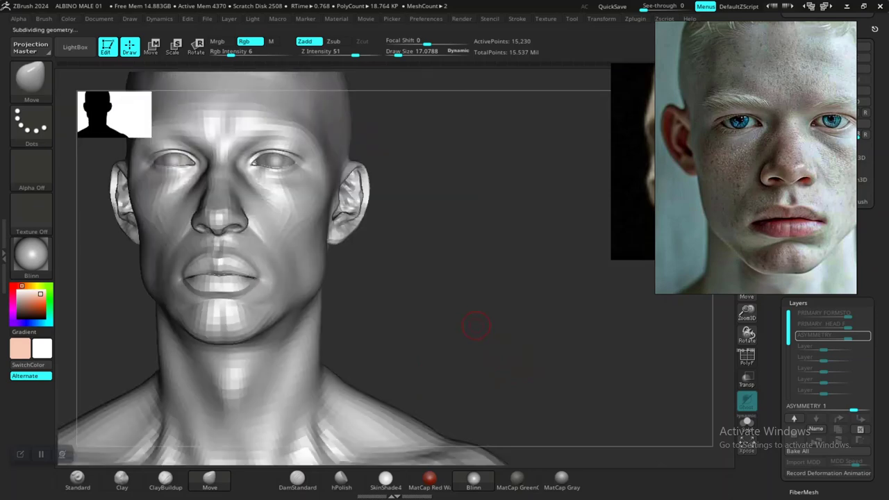
mouse_move(406, 309)
right_mouse_down("alt")
mouse_move(534, 344)
mouse_move(556, 389)
mouse_move(605, 391)
mouse_move(591, 376)
mouse_move(612, 392)
mouse_move(623, 381)
mouse_move(650, 384)
right_mouse_up("alt")
- Adjust the chin crease and its outer ends with the Move brush, enlarging the draw size to about 21
left_click_drag(354, 324, 355, 319)
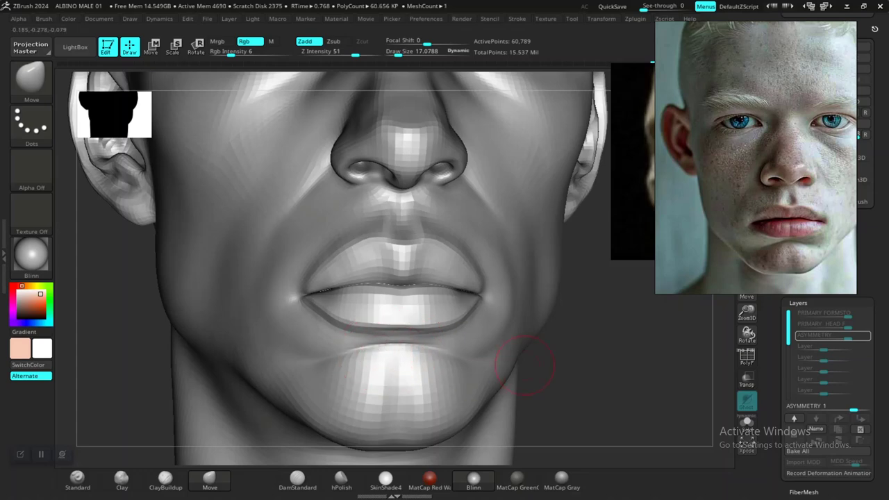
mouse_move(570, 372)
right_mouse_down("alt")
mouse_move(550, 343)
mouse_move(551, 316)
mouse_move(582, 346)
mouse_move(570, 341)
mouse_move(591, 372)
right_mouse_up("alt")
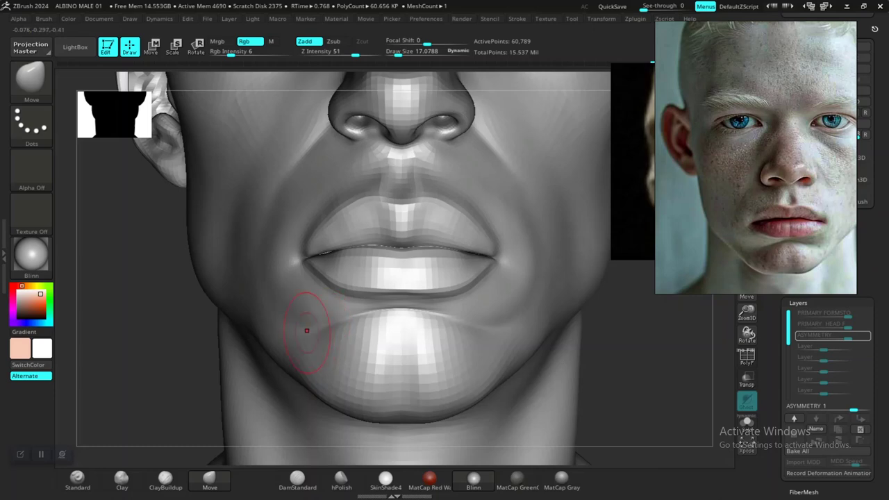
key("space")
left_click_drag(321, 329, 324, 330)
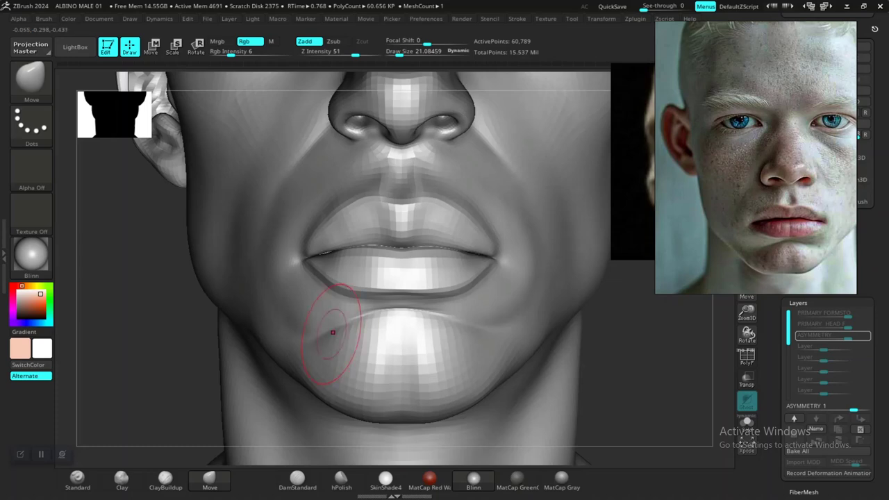
- Raise the head one more subdivision level and inspect the mouth and chin from the front and from below
key("f")
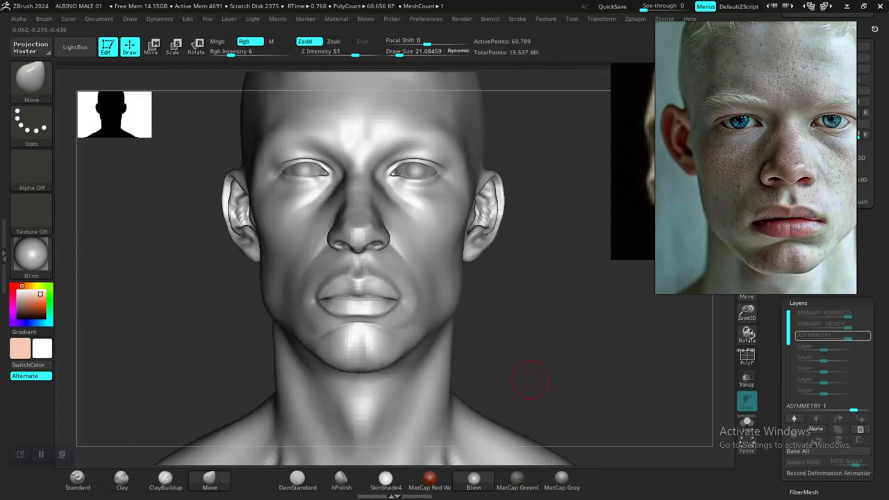
mouse_move(546, 345)
left_mouse_down("alt")
mouse_move(566, 336)
mouse_move(578, 375)
left_mouse_up("alt")
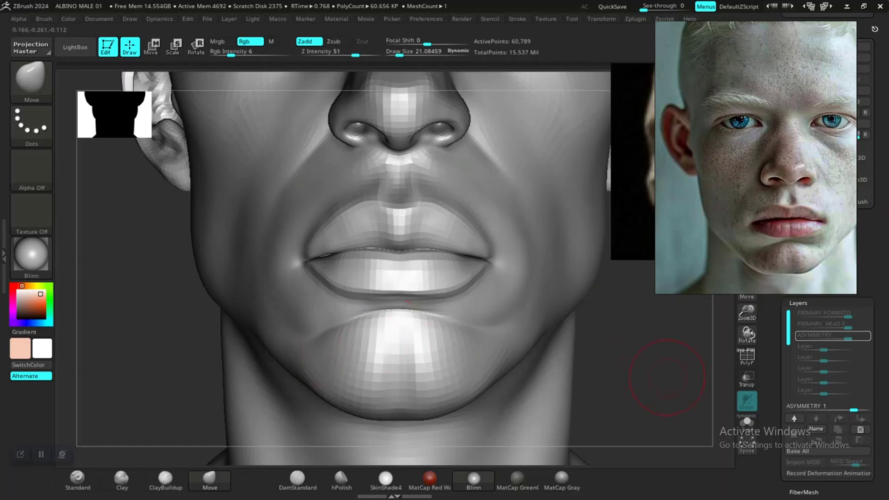
left_click_drag(666, 364, 523, 357, "alt")
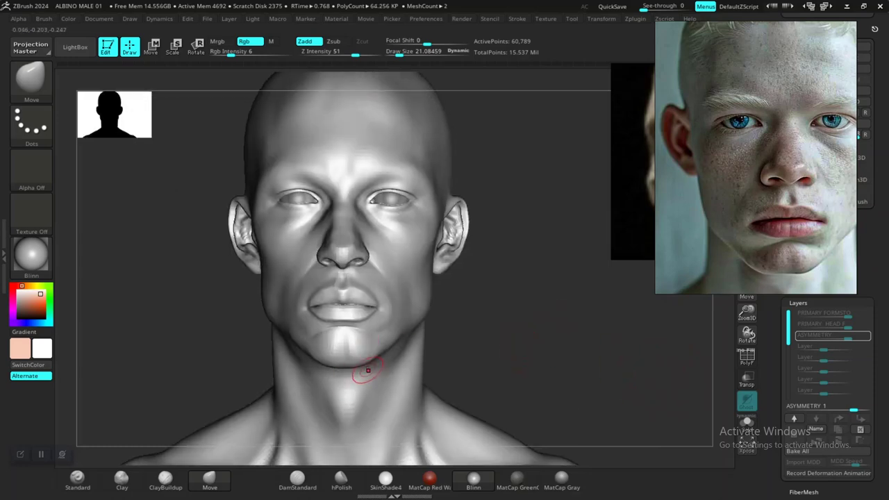
mouse_move(505, 342)
left_mouse_down("alt")
mouse_move(516, 364)
mouse_move(535, 317)
mouse_move(576, 354)
mouse_move(585, 318)
mouse_move(592, 376)
left_mouse_up("alt")
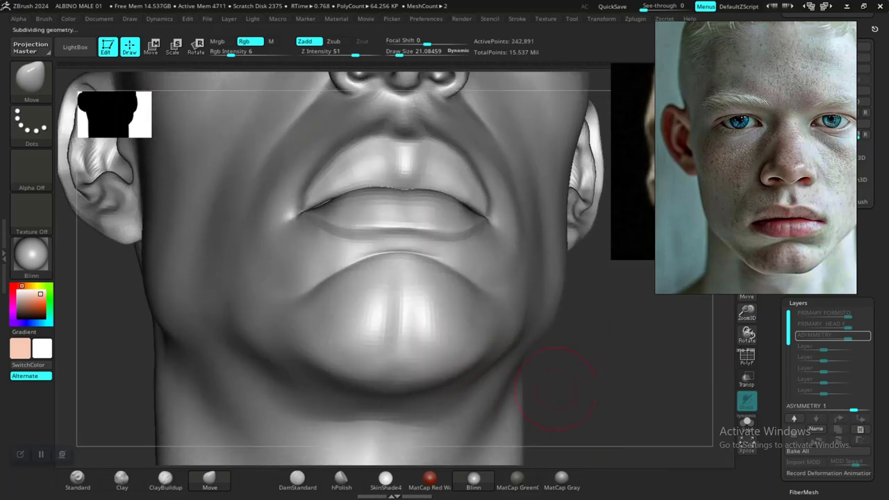
- Build up the front of the chin with the ClayBuildup brush at draw size about 21
left_click_drag(556, 389, 555, 427)
left_click_drag(593, 302, 596, 336, "alt")
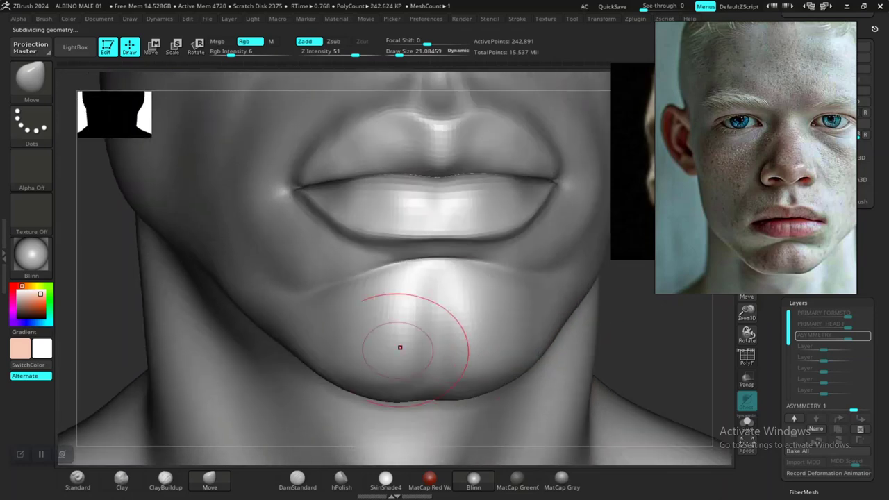
left_click(165, 479)
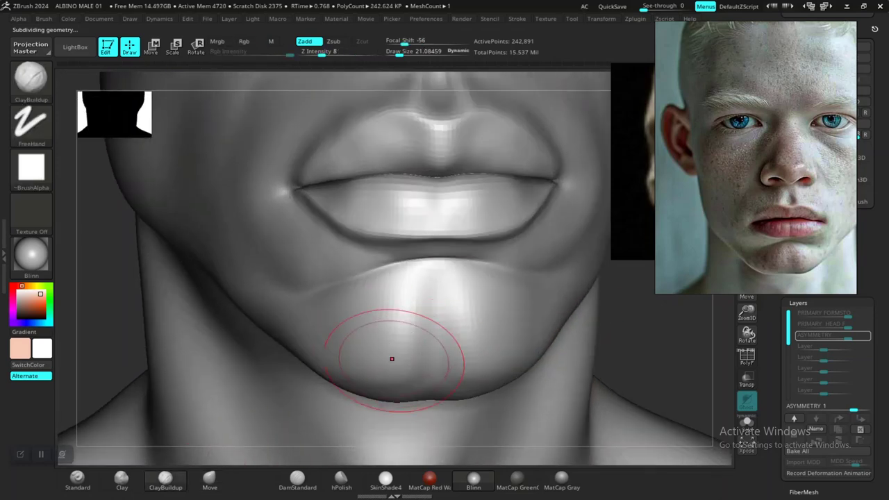
mouse_move(390, 359)
left_mouse_down()
mouse_move(419, 341)
mouse_move(414, 314)
mouse_move(415, 321)
left_mouse_up()
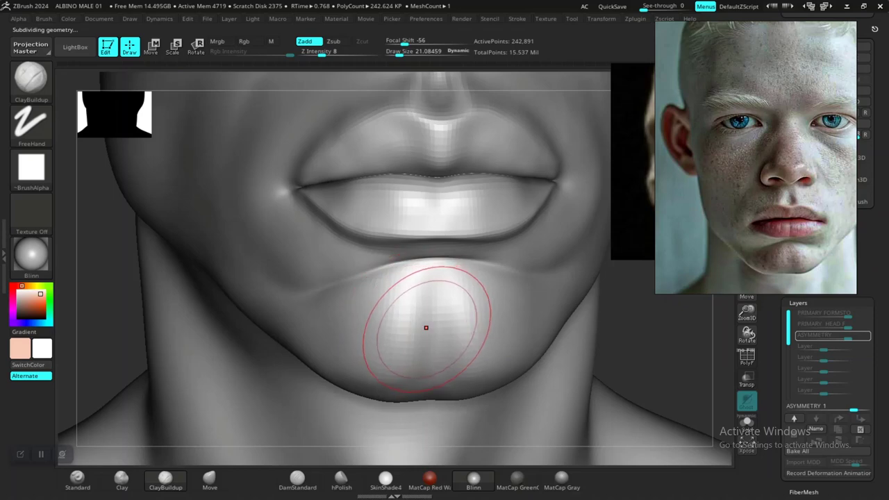
left_click(210, 480)
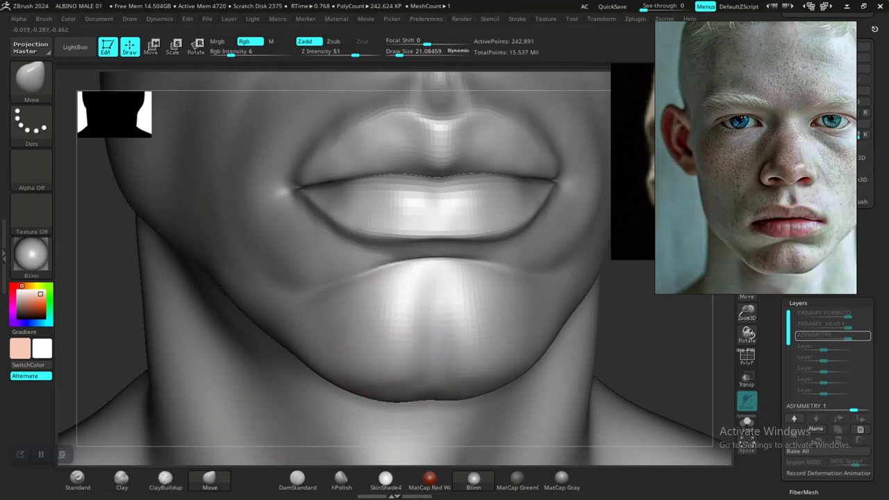
left_click_drag(401, 347, 394, 329)
key("ctrl+z")
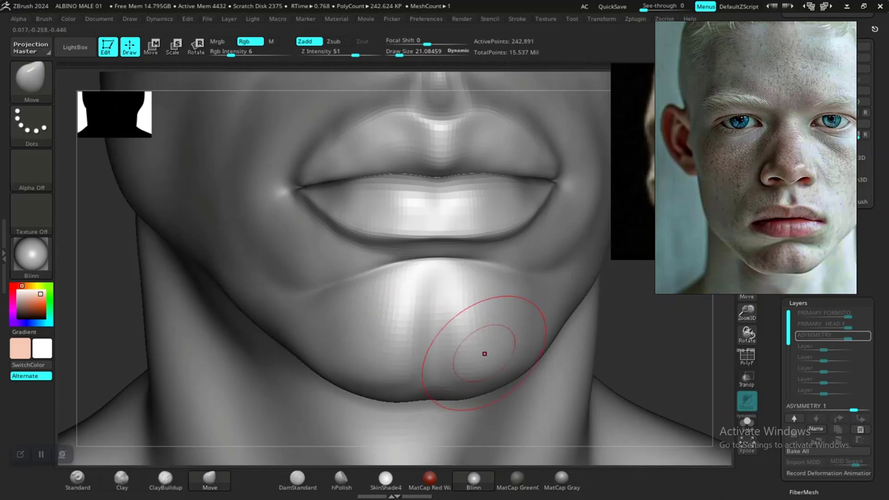
- Add ClayBuildup strokes across the chin and along its lower side to give it more volume
left_click(165, 477)
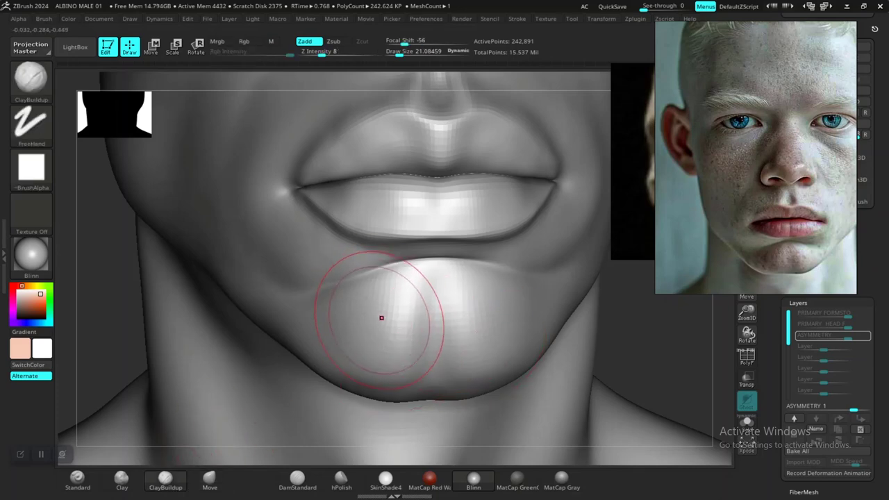
left_click_drag(377, 337, 478, 359)
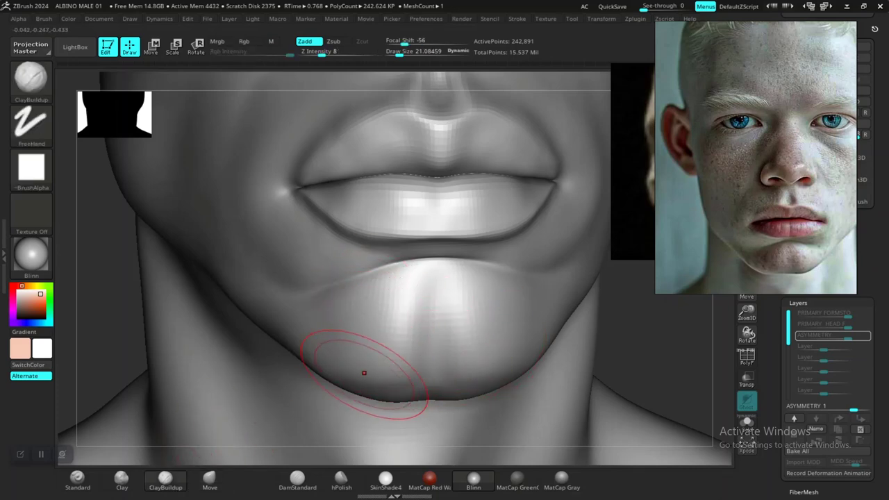
mouse_move(363, 372)
left_mouse_down()
mouse_move(374, 330)
mouse_move(468, 317)
left_mouse_up()
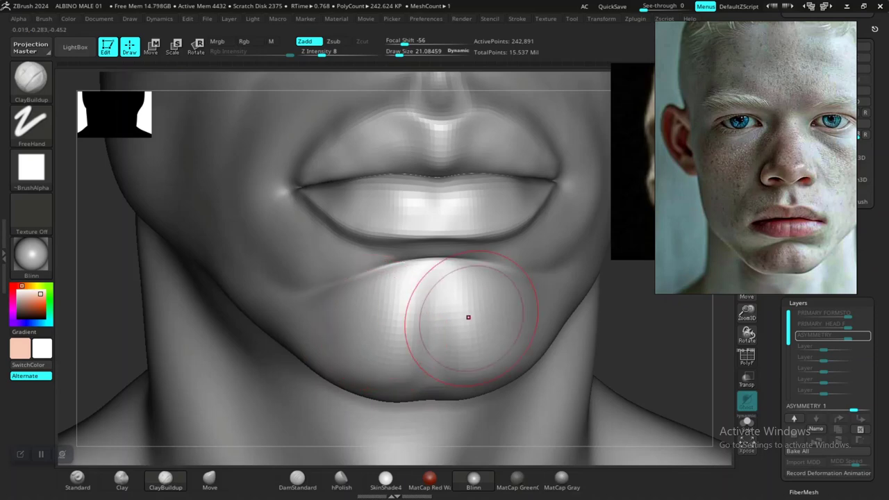
- Reduce the ClayBuildup draw size to about 12 and work the chin's centre groove, undoing the smoothing tried over it
left_click_drag(649, 337, 524, 350)
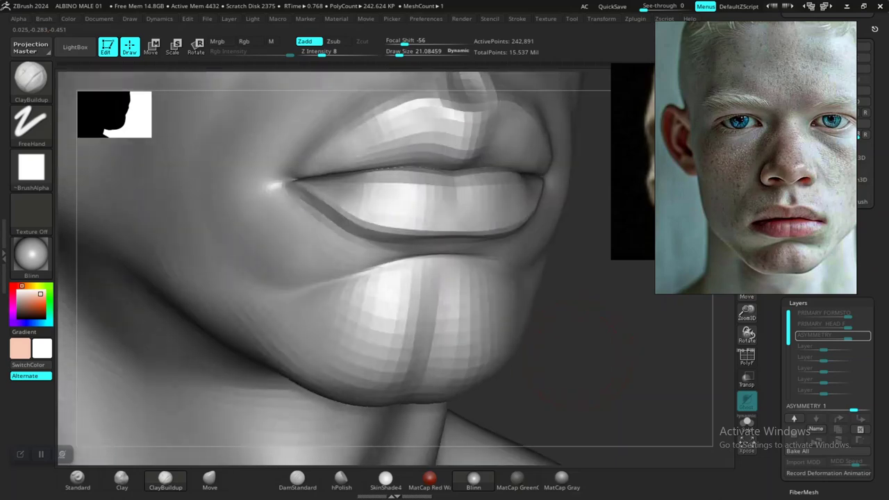
key("space")
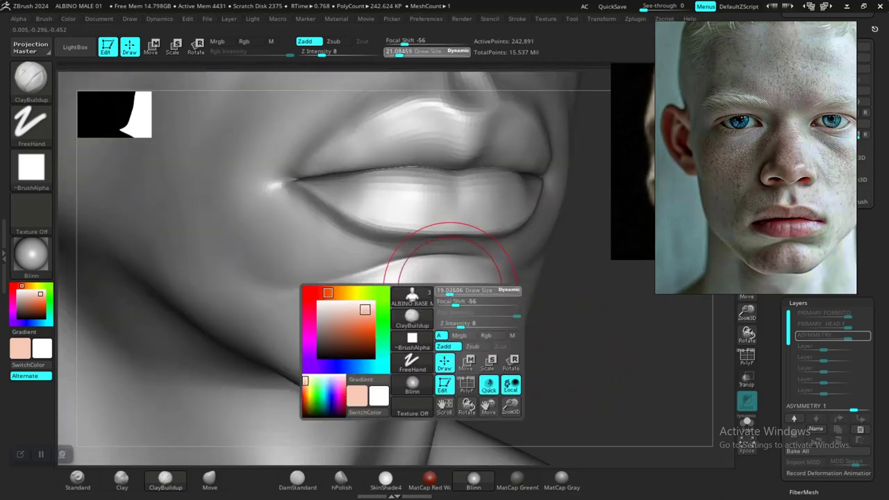
left_click_drag(451, 291, 432, 279)
key("space")
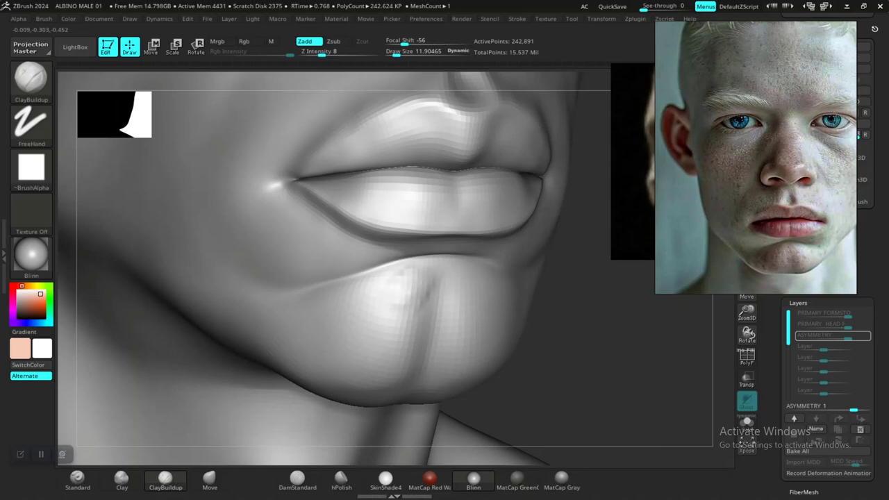
key("shift")
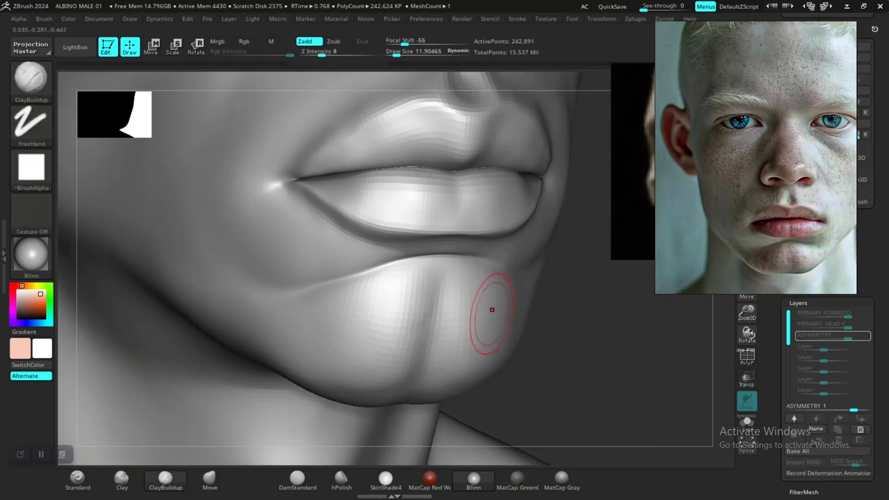
key("ctrl")
key("ctrl+z")
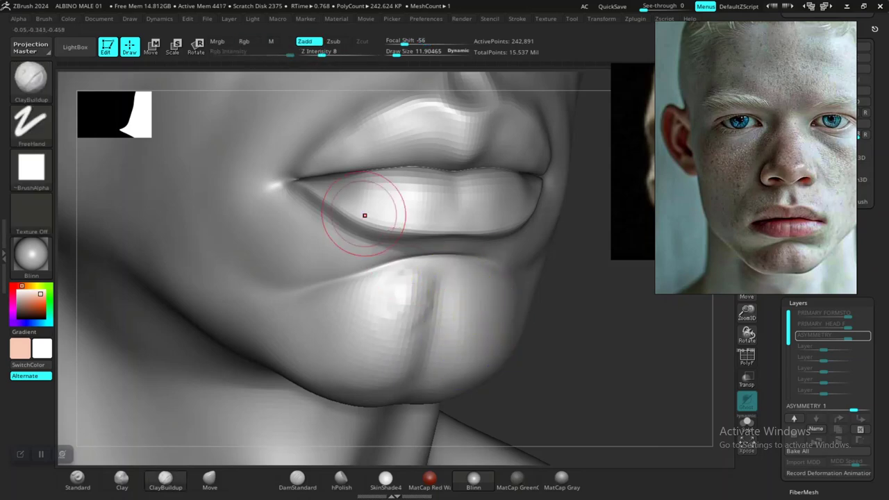
- Set the Smooth brush's Z Intensity to 13 and soften the strokes around the chin's centre groove
key("shift")
left_click(328, 53, "shift")
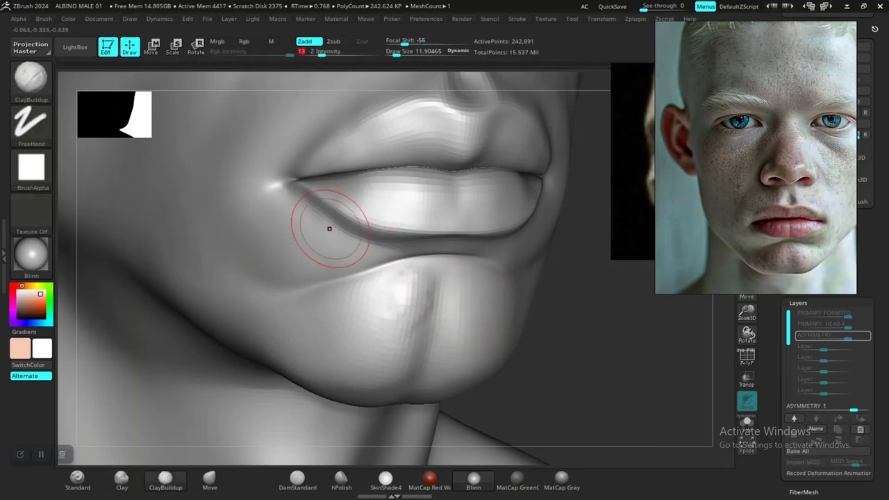
key("shift")
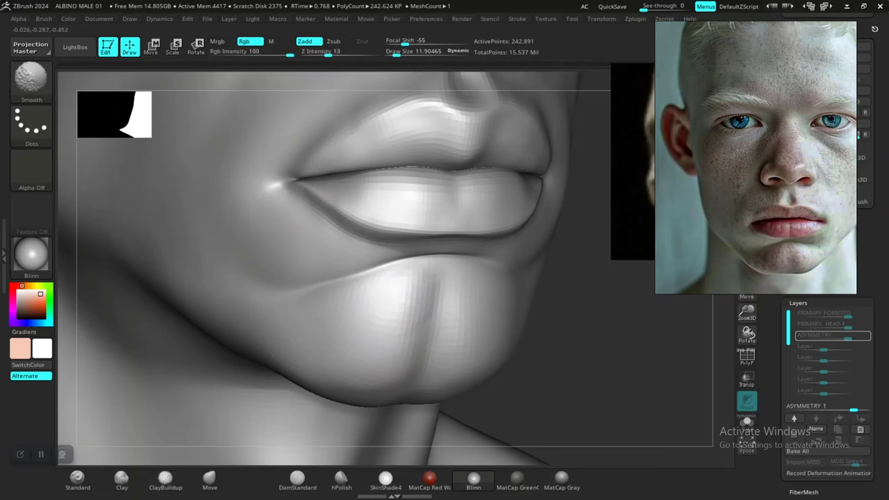
left_click_drag(416, 341, 411, 340, "shift")
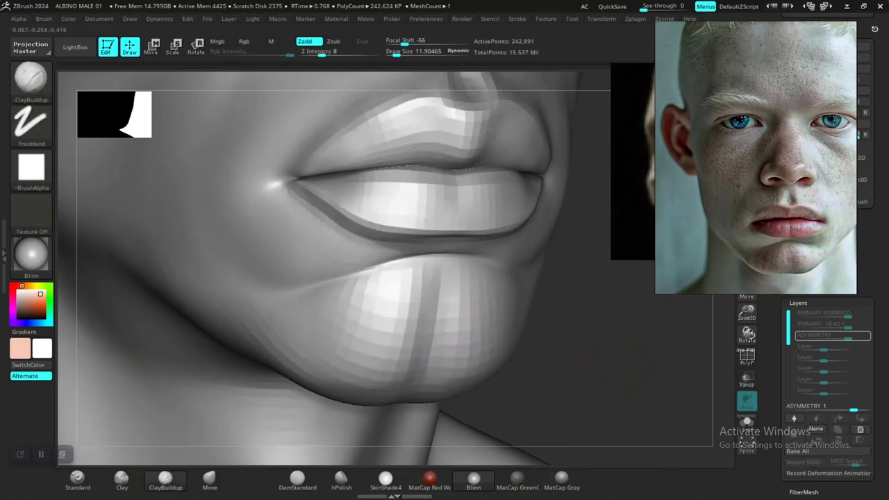
left_click_drag(614, 377, 625, 355)
key("shift")
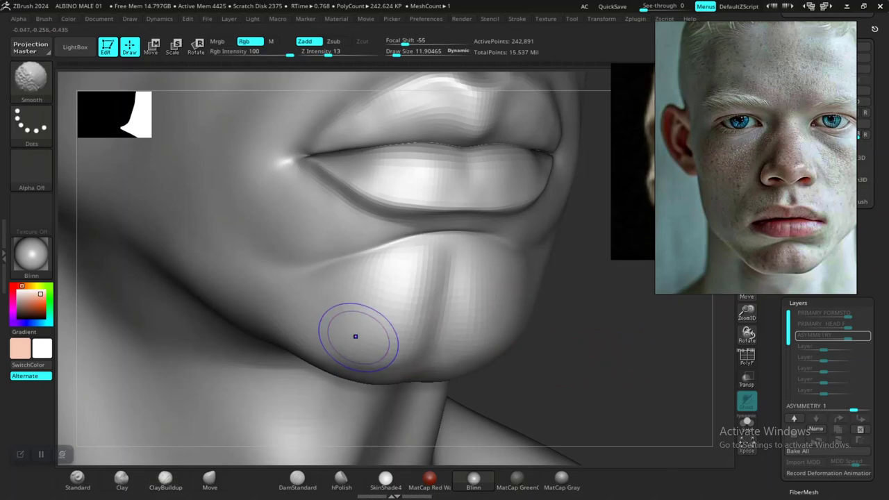
- Lower the head one subdivision level and shape the chin's outer side with the Standard brush at Z Intensity 10
key("shift+d")
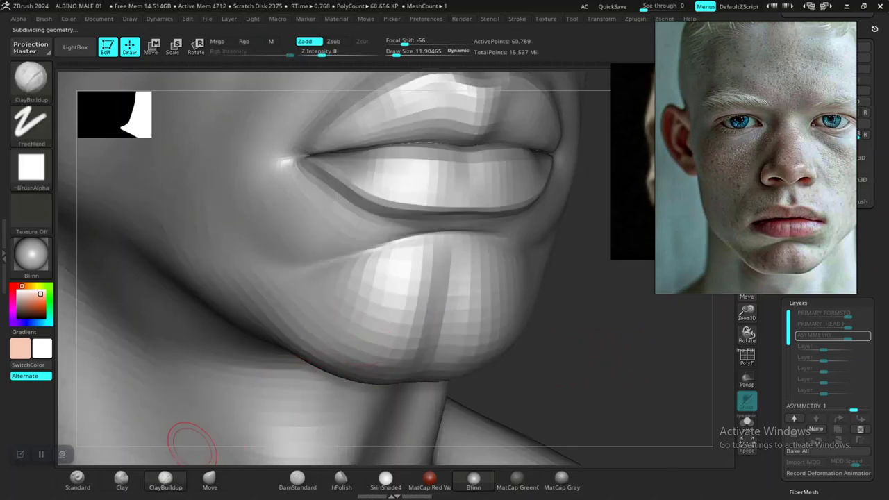
left_click(77, 479)
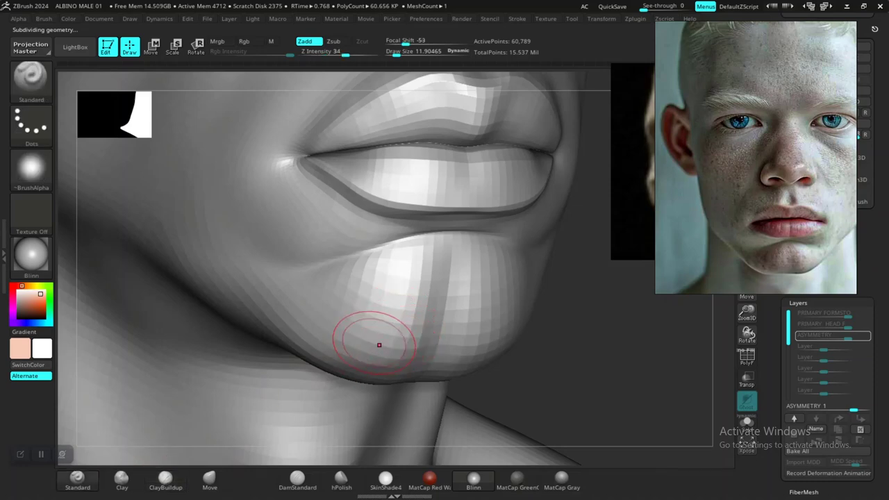
left_click_drag(363, 335, 349, 325, "alt")
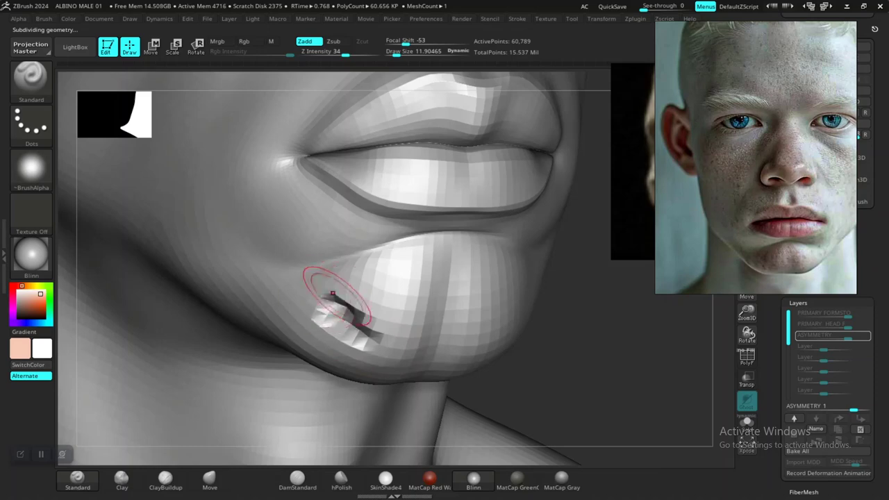
key("ctrl+z")
left_click_drag(344, 53, 334, 53)
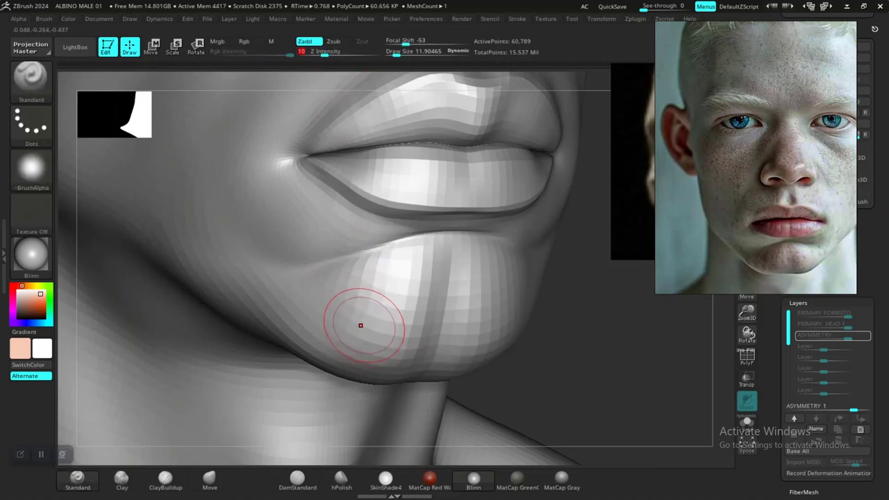
left_click_drag(371, 330, 367, 327)
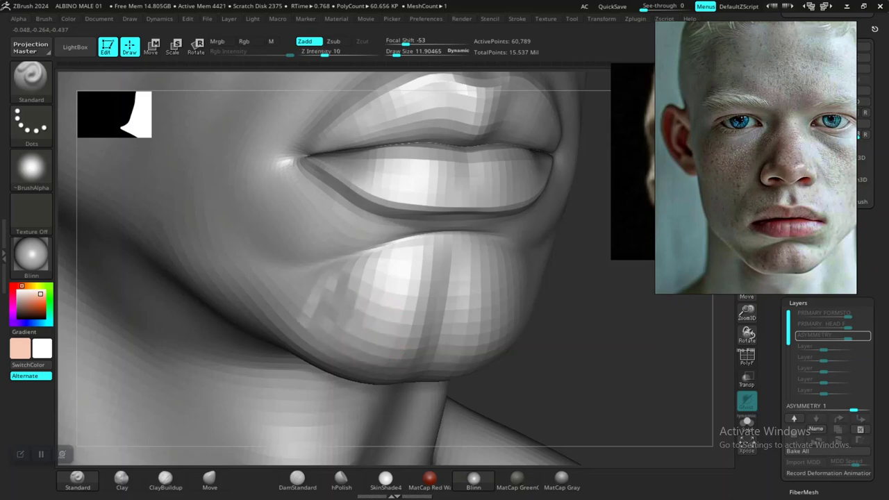
- Smooth the new strokes on the chin's outer side and along its lower edge from the front view
right_click_drag(499, 339, 374, 330, "ctrl")
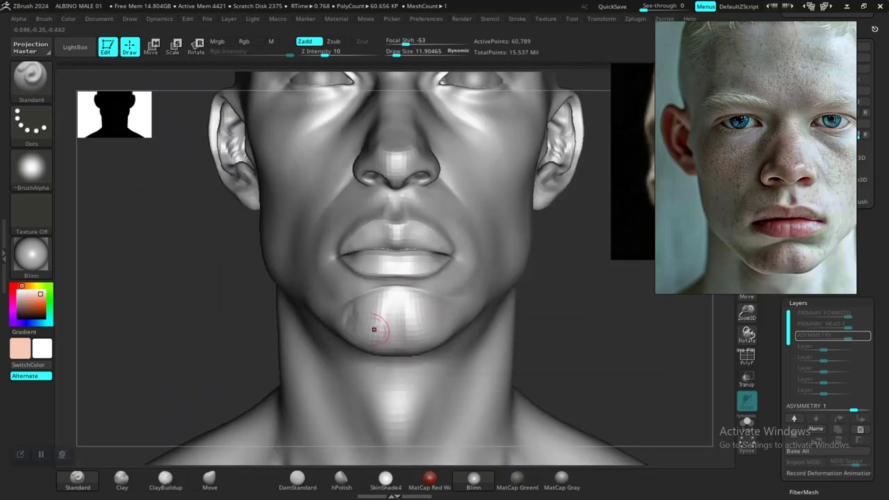
right_click_drag(217, 312, 283, 371, "ctrl")
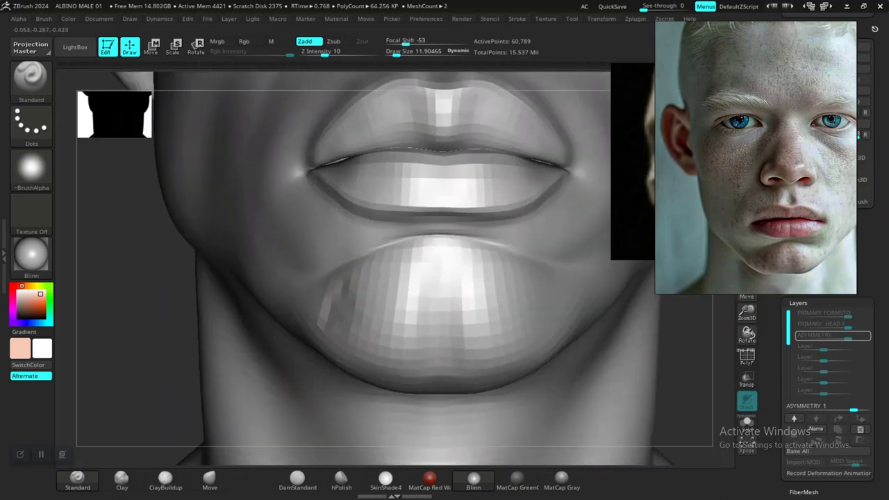
left_click_drag(348, 286, 350, 289, "shift")
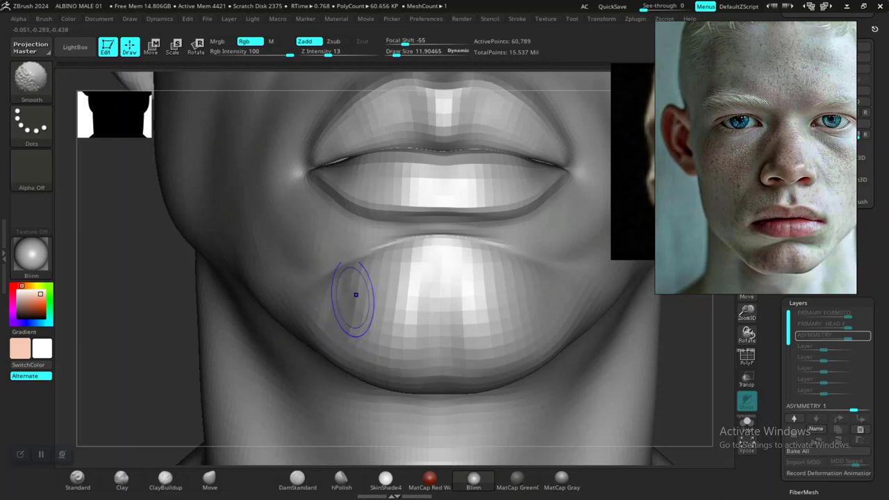
left_click_drag(389, 373, 398, 371, "shift")
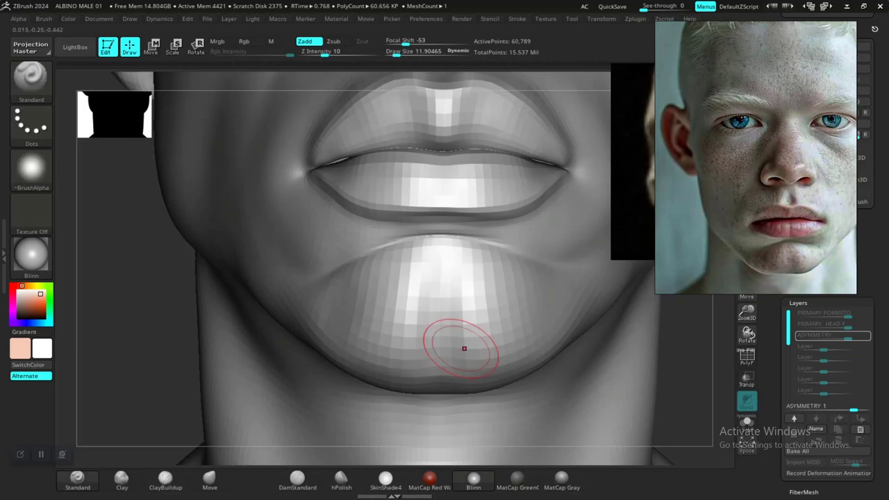
- Refine the chin's surface with ClayBuildup and Smooth at draw size about 23, checking it from front and three-quarter views
left_click_drag(697, 386, 670, 340, "alt")
mouse_move(575, 324)
left_mouse_down("alt")
mouse_move(575, 354)
mouse_move(601, 362)
mouse_move(605, 387)
left_mouse_up("alt")
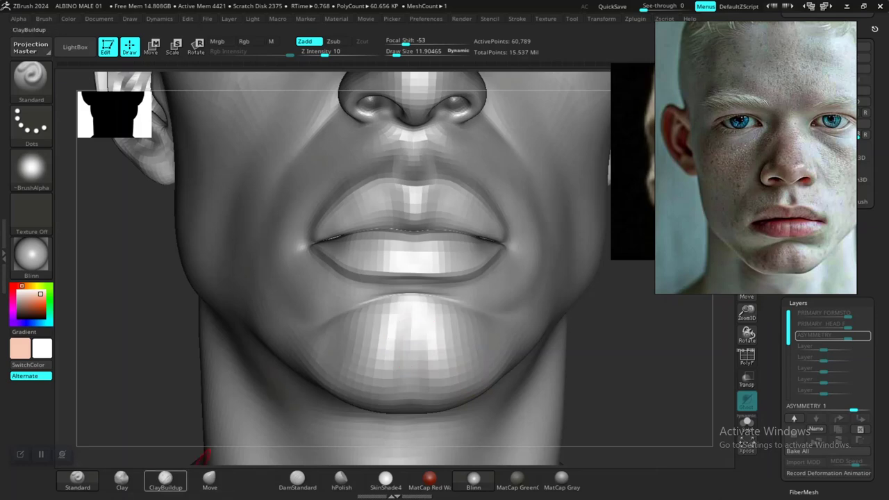
left_click(166, 479)
key("space")
mouse_move(333, 337)
left_mouse_down()
mouse_move(349, 368)
mouse_move(351, 351)
left_mouse_up()
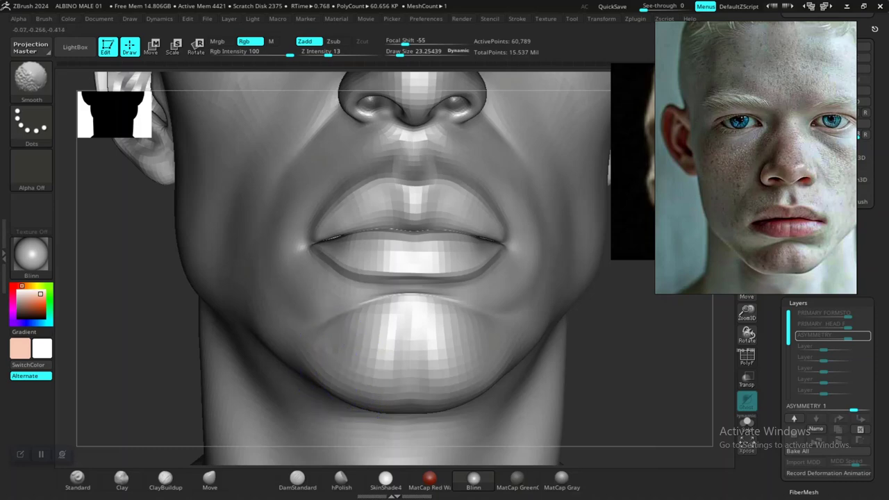
mouse_move(628, 394)
left_mouse_down("alt")
mouse_move(587, 383)
mouse_move(569, 385)
mouse_move(565, 396)
mouse_move(579, 396)
mouse_move(593, 351)
left_mouse_up("alt")
scroll(591, 352, "up", 4)
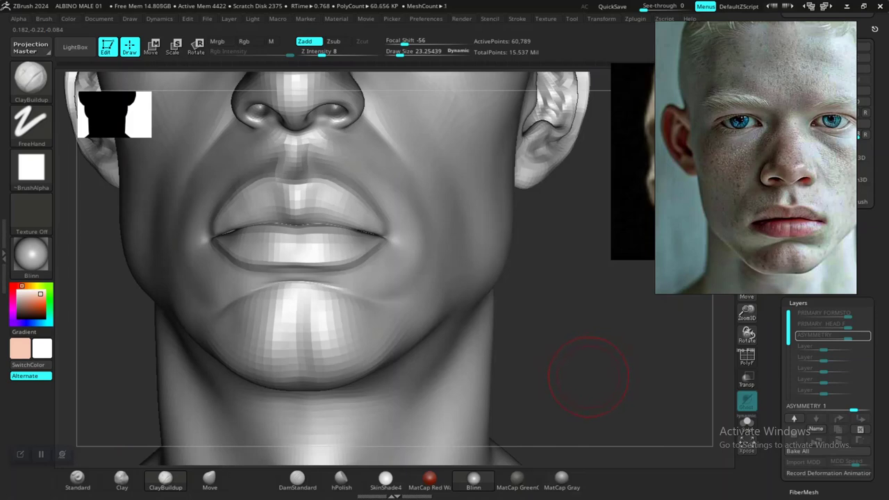
left_click_drag(589, 377, 555, 383, "alt")
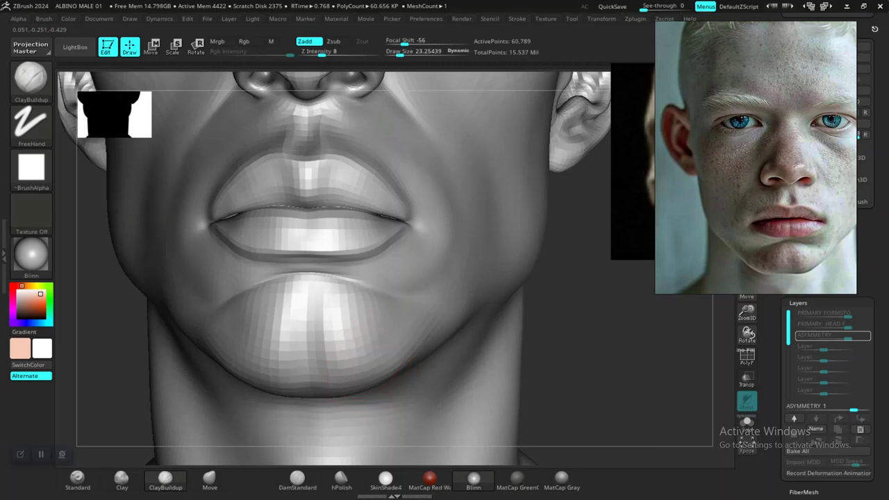
left_click_drag(549, 386, 522, 361, "alt")
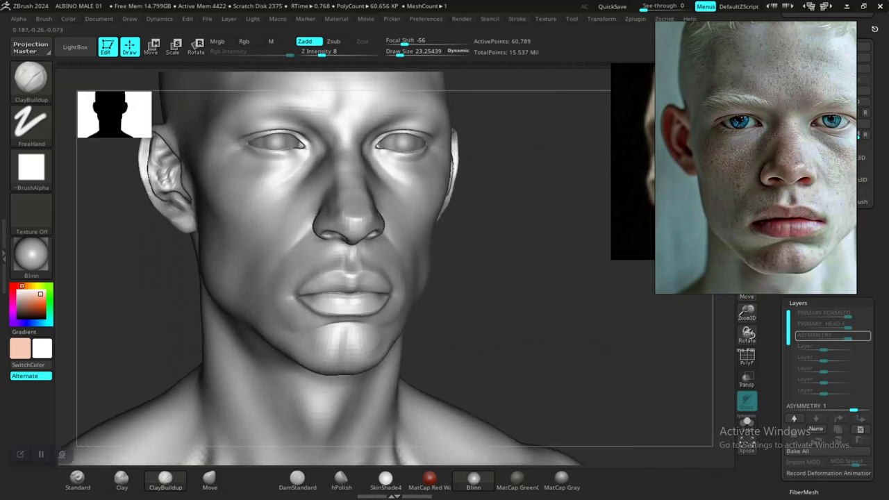
- Reduce the draw size to about 12 and refine the opposite side of the chin with ClayBuildup and Smooth
left_click_drag(522, 313, 549, 362, "alt")
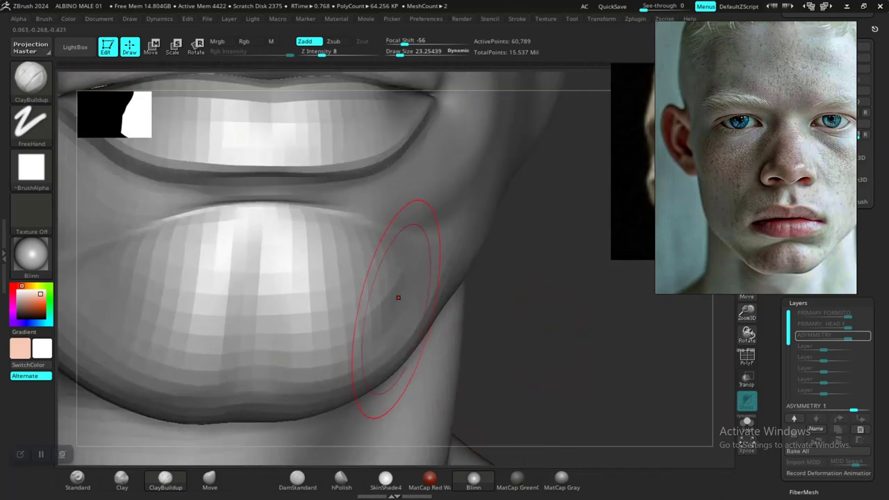
key("space")
left_click_drag(397, 309, 393, 278)
key("shift")
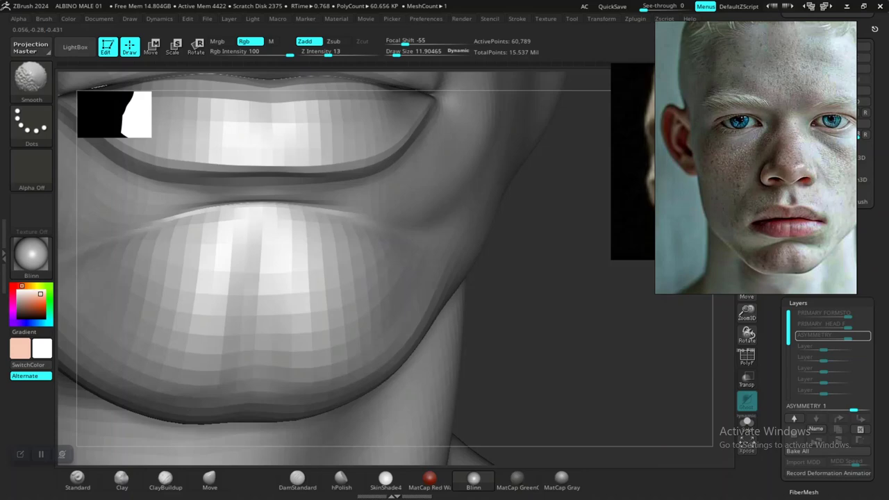
- Compare the head, neck and shoulders from the front with the neck area of the reference photo
left_click_drag(510, 342, 535, 304, "alt")
middle_click_drag(753, 254, 746, 163)
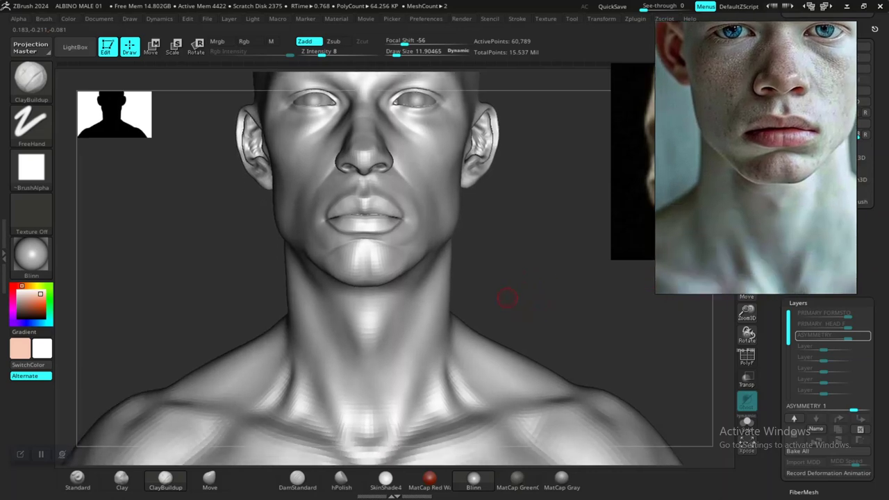
key("shift")
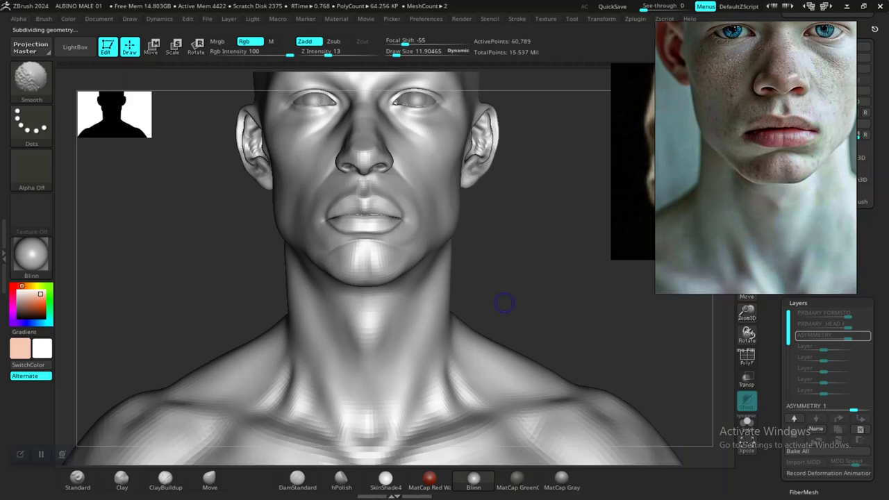
- Lower the subdivision level and carve the muscle line on the neck's side with DamStandard at draw size about 40
key("shift+d")
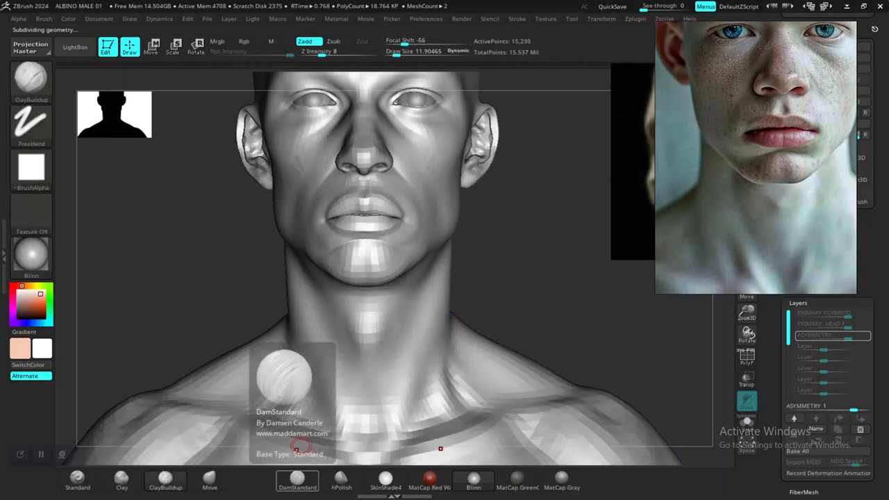
left_click(297, 478)
key("]")
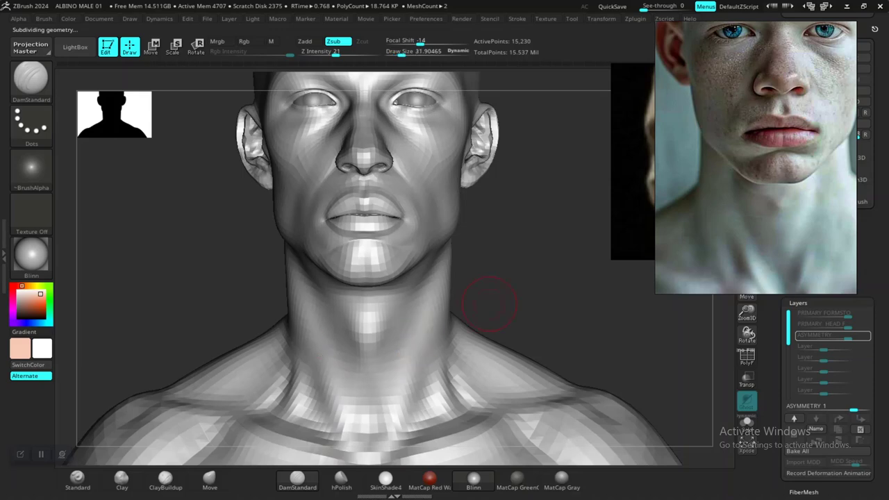
mouse_move(542, 273)
left_mouse_down()
mouse_move(486, 301)
mouse_move(505, 275)
mouse_move(492, 268)
left_mouse_up()
key("]")
key("]")
mouse_move(433, 294)
left_mouse_down()
mouse_move(404, 385)
mouse_move(381, 420)
mouse_move(395, 408)
left_mouse_up()
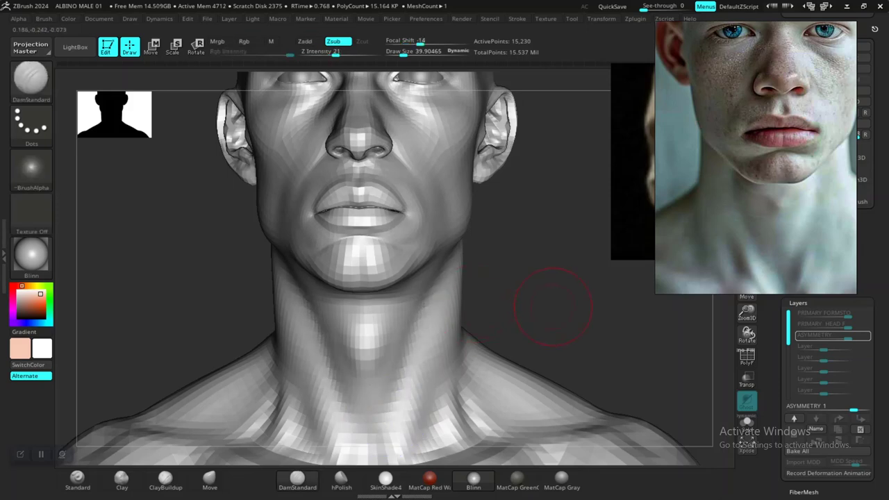
left_click_drag(552, 306, 520, 303, "alt")
mouse_move(519, 339)
left_mouse_down("alt")
mouse_move(518, 323)
mouse_move(511, 357)
left_mouse_up("alt")
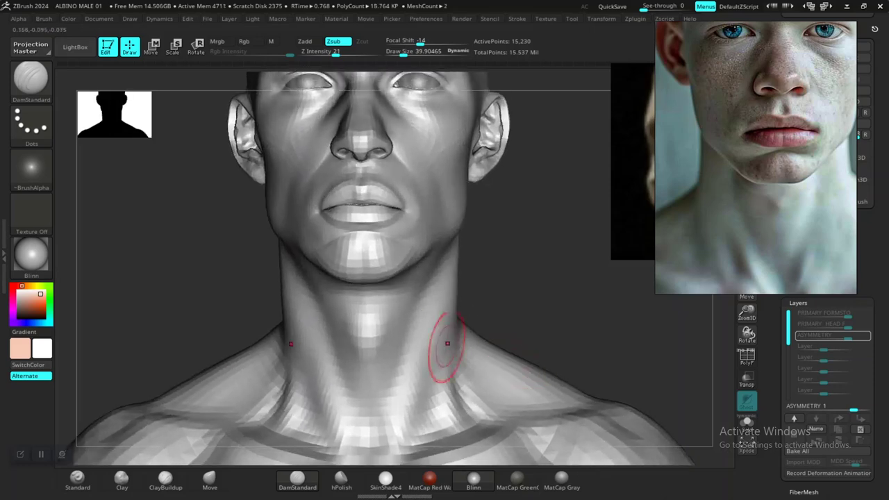
left_click(209, 478)
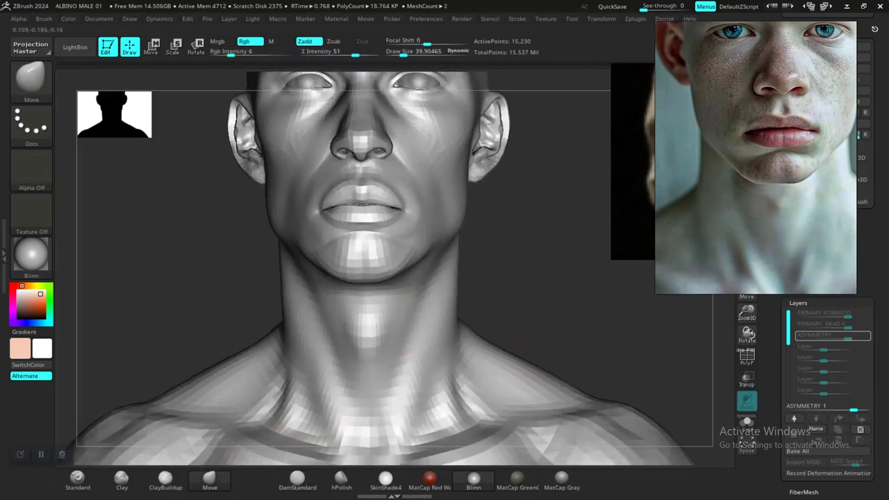
mouse_move(494, 316)
left_mouse_down()
mouse_move(532, 298)
mouse_move(526, 325)
left_mouse_up()
- Raise the subdivision level and carve slanting skin creases across the neck's side with DamStandard, undoing unsatisfactory strokes
left_click(297, 478)
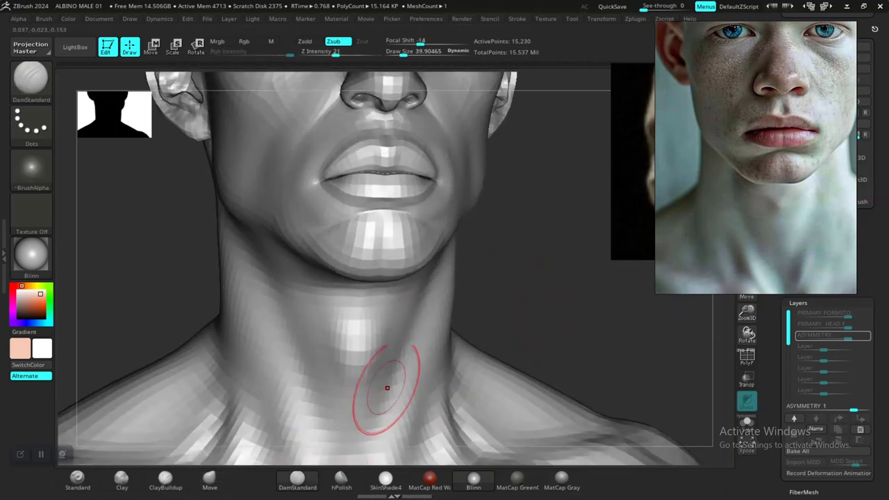
key("d")
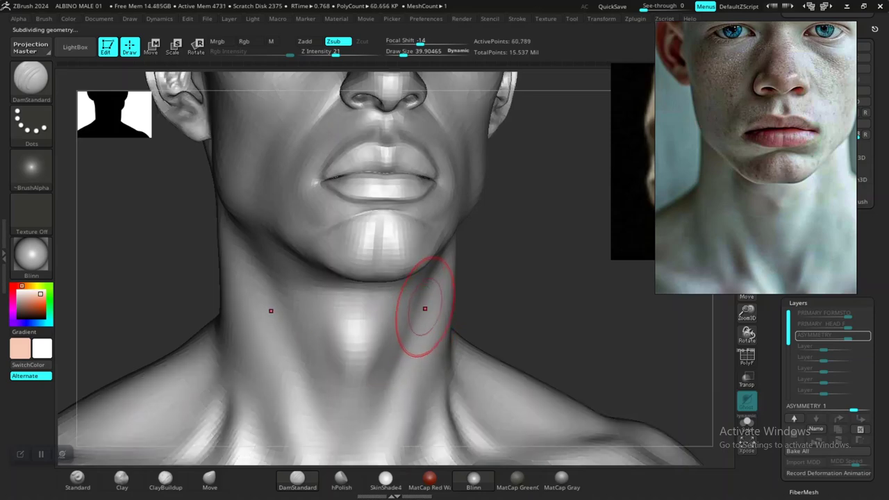
left_click_drag(527, 304, 461, 292)
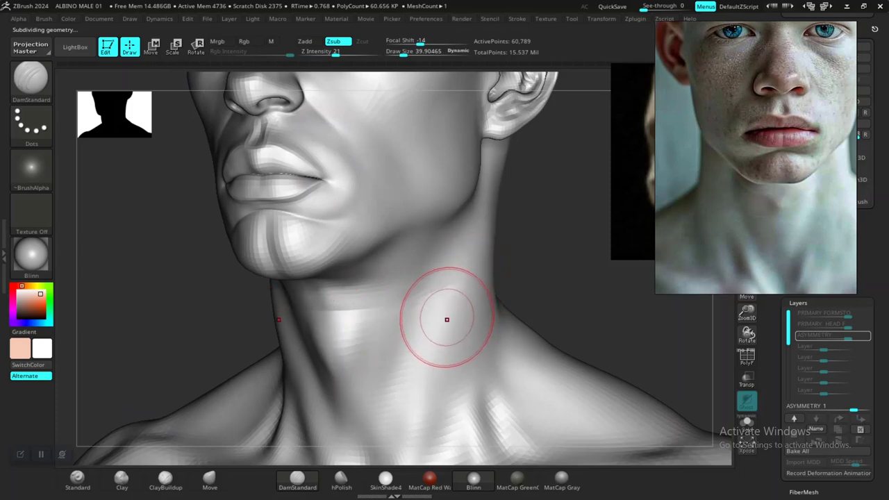
left_click_drag(450, 313, 353, 333)
key("ctrl+z")
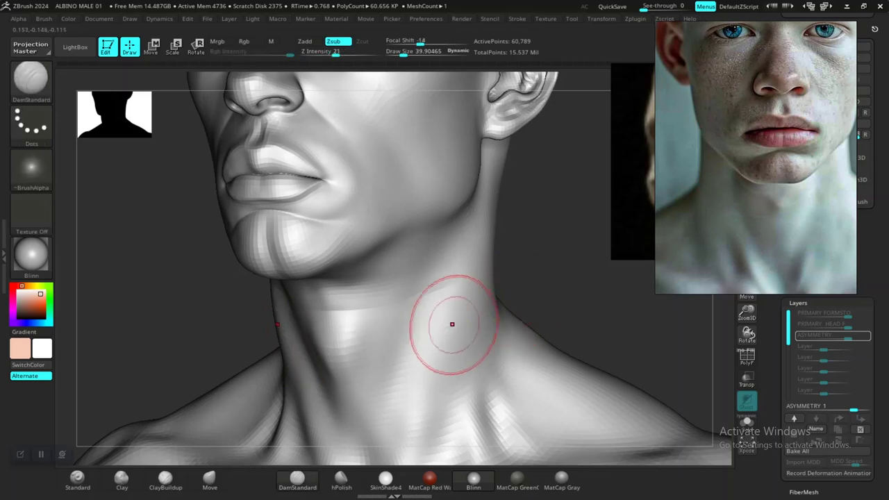
left_click_drag(449, 325, 357, 344)
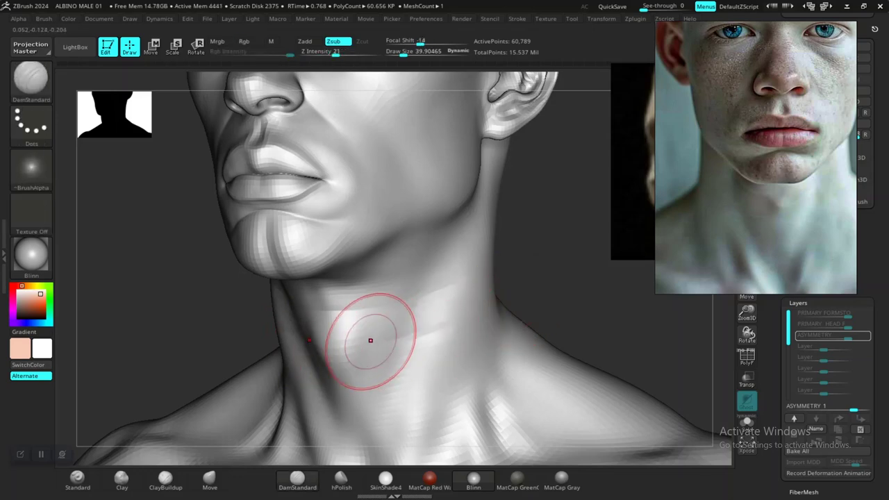
key("ctrl+z")
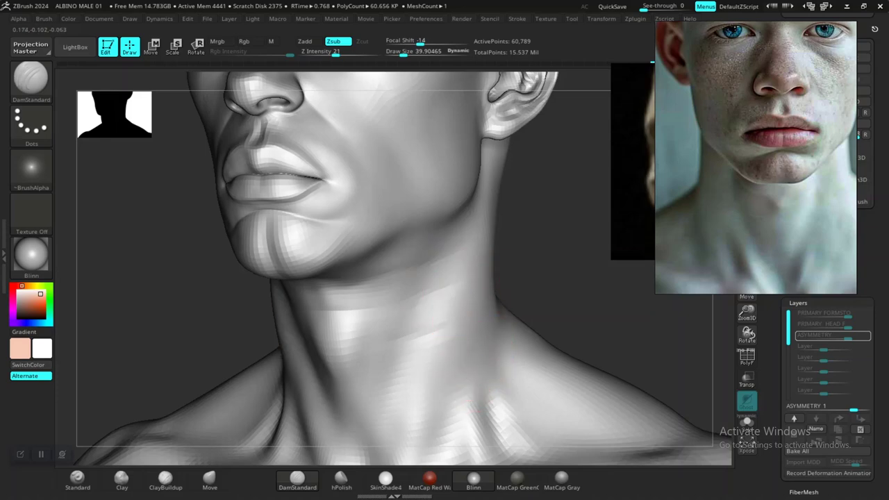
- Reduce the DamStandard draw size to about 19 and refine the creases on the neck from front and three-quarter views
mouse_move(569, 275)
left_mouse_down("alt")
mouse_move(526, 282)
mouse_move(545, 305)
mouse_move(539, 290)
mouse_move(525, 314)
left_mouse_up("alt")
key("space")
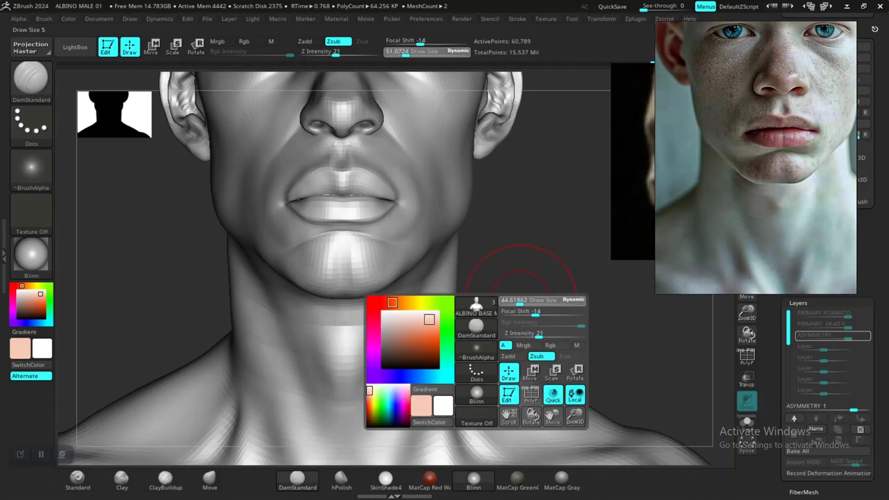
left_click(514, 300)
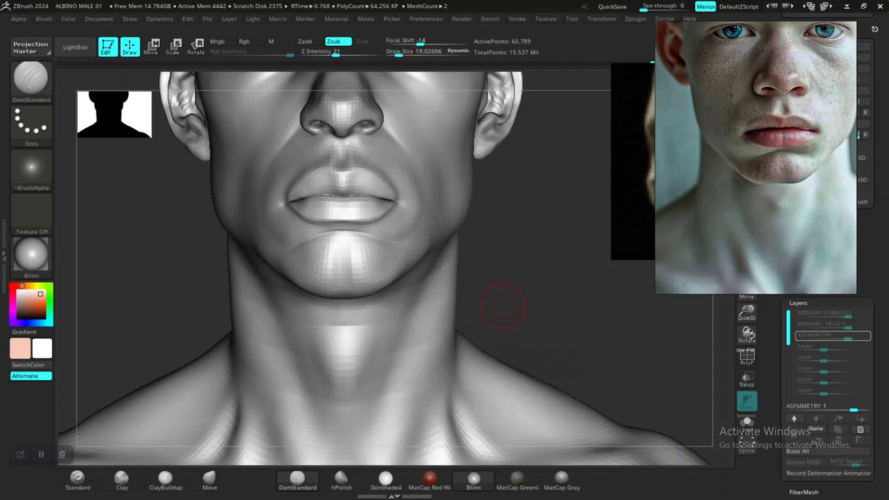
left_click_drag(505, 308, 484, 299, "alt")
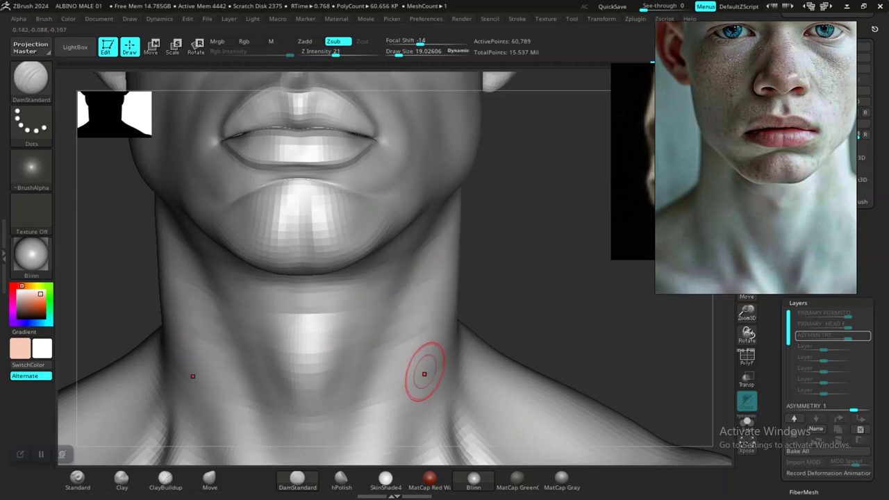
left_click_drag(527, 304, 540, 278, "alt")
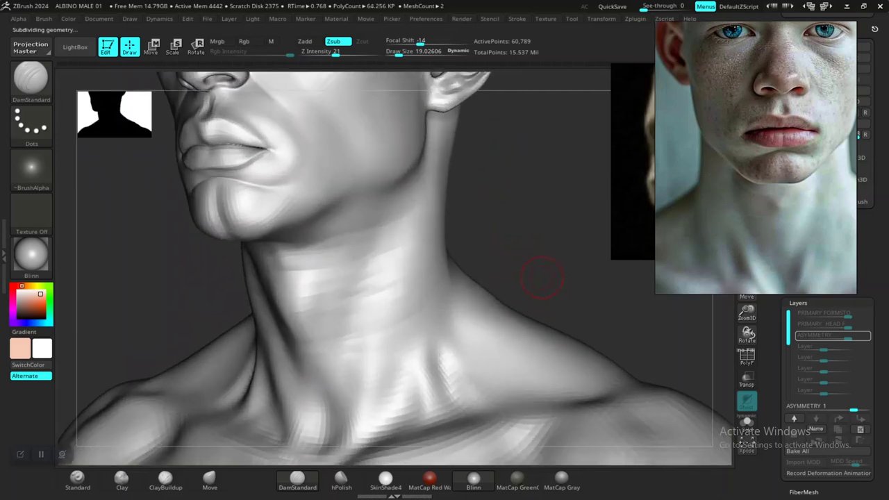
- Raise the subdivision level, apply MatCap Gray, and sharpen the neck creases with DamStandard at draw size 7
key("d")
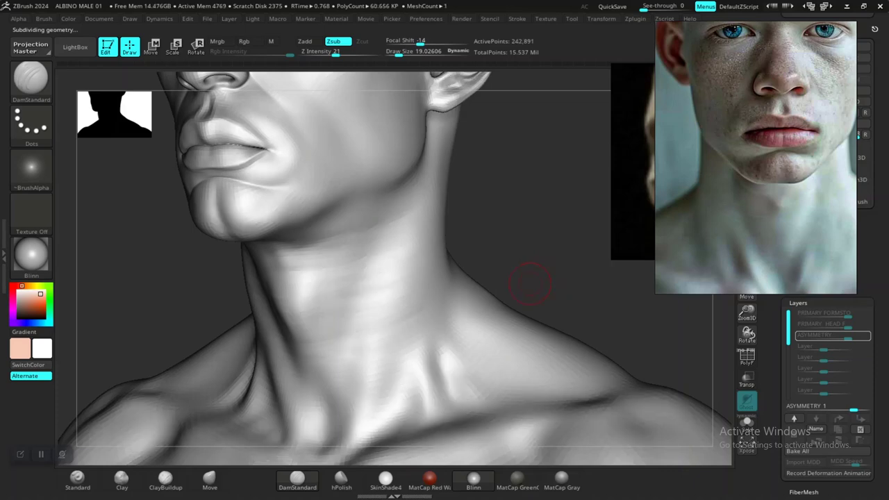
left_click_drag(532, 223, 546, 301)
left_click(562, 477)
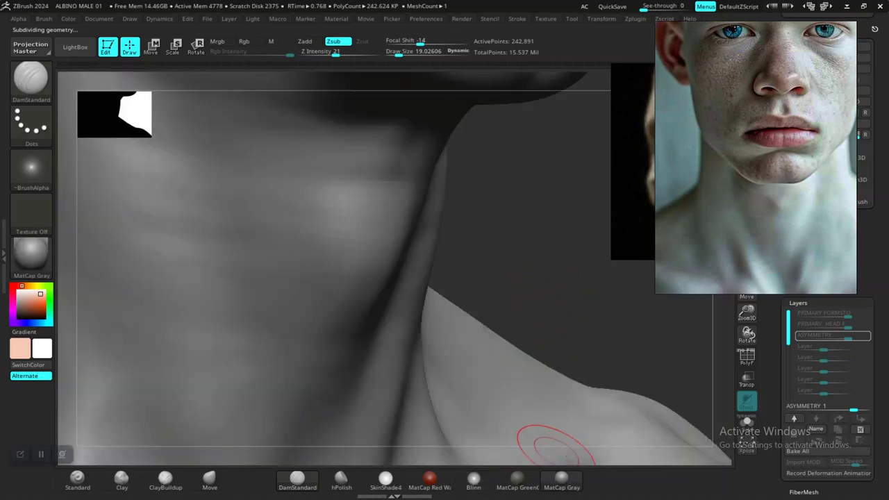
mouse_move(536, 272)
left_mouse_down("alt")
mouse_move(482, 271)
mouse_move(510, 295)
mouse_move(494, 314)
mouse_move(543, 267)
mouse_move(531, 316)
left_mouse_up("alt")
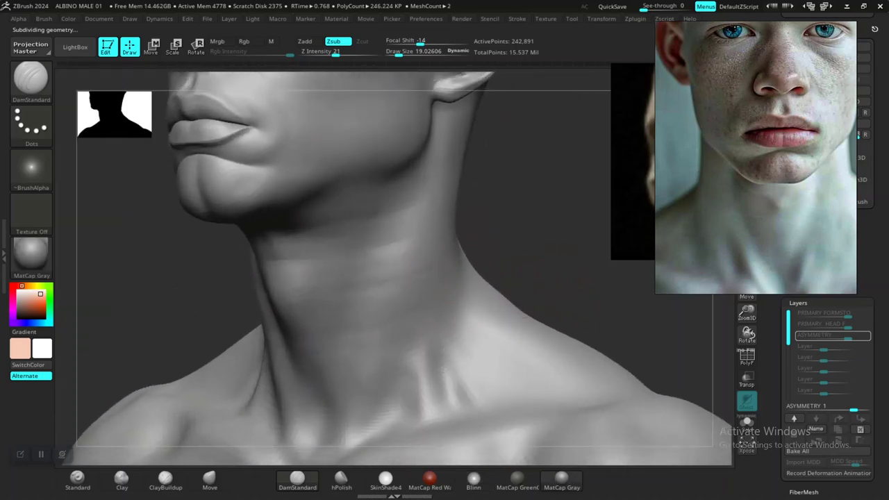
left_click_drag(361, 285, 472, 266)
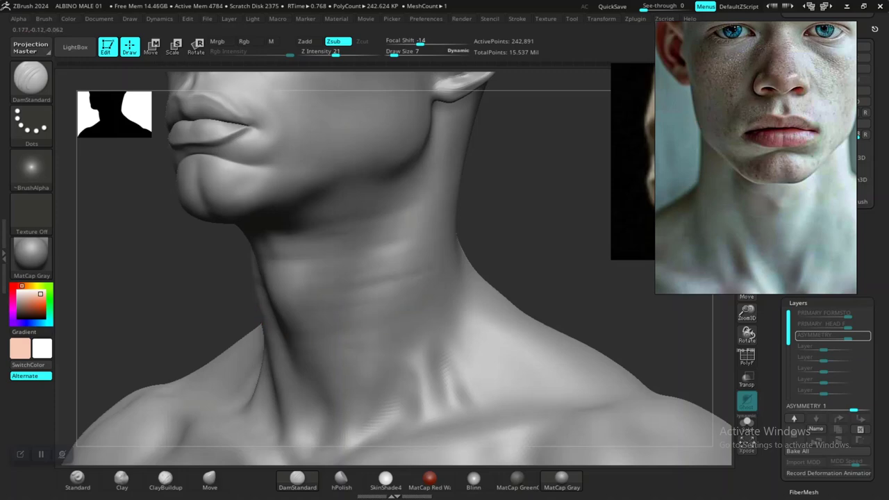
- Reposition the reference photo to its neck and collarbone area and compare it with the same area of the sculpt from the front
left_click_drag(523, 252, 524, 336, "alt")
mouse_move(517, 292)
left_mouse_down("alt")
mouse_move(526, 333)
mouse_move(539, 247)
mouse_move(554, 259)
left_mouse_up("alt")
left_click_drag(757, 208, 764, 148)
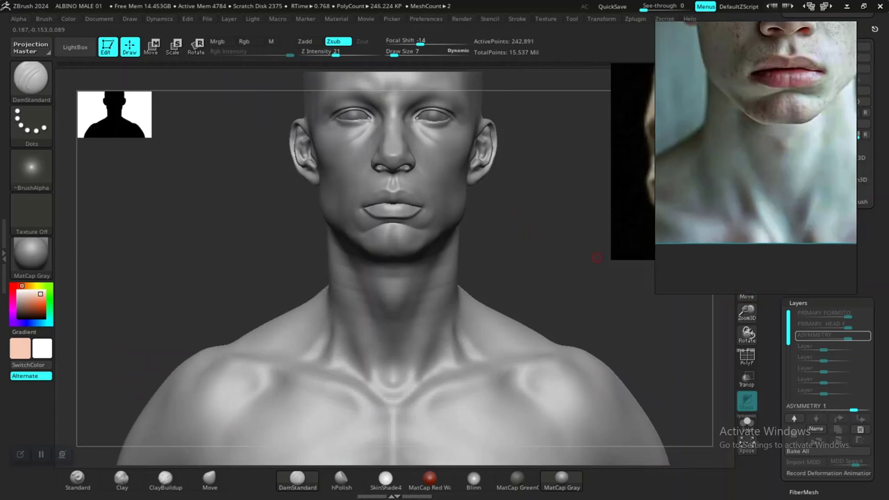
mouse_move(506, 289)
left_mouse_down()
mouse_move(523, 289)
mouse_move(505, 289)
mouse_move(522, 252)
mouse_move(518, 207)
mouse_move(515, 261)
mouse_move(552, 199)
left_mouse_up()
key("shift")
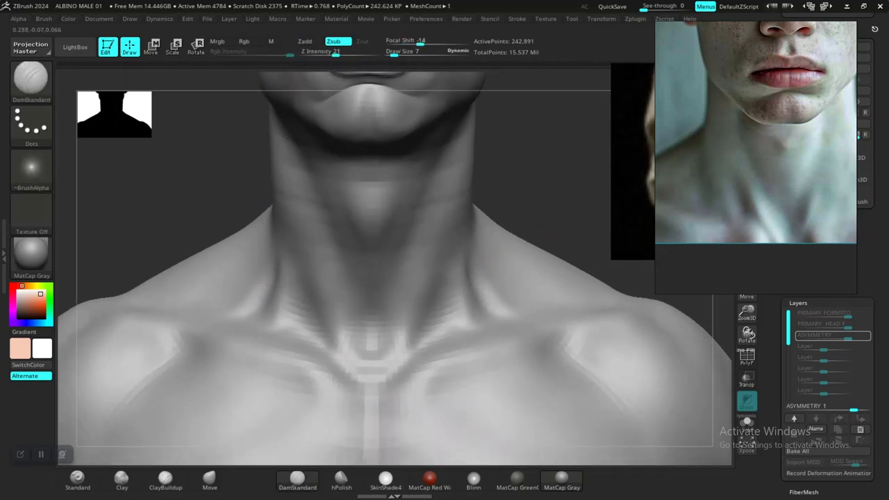
key("shift")
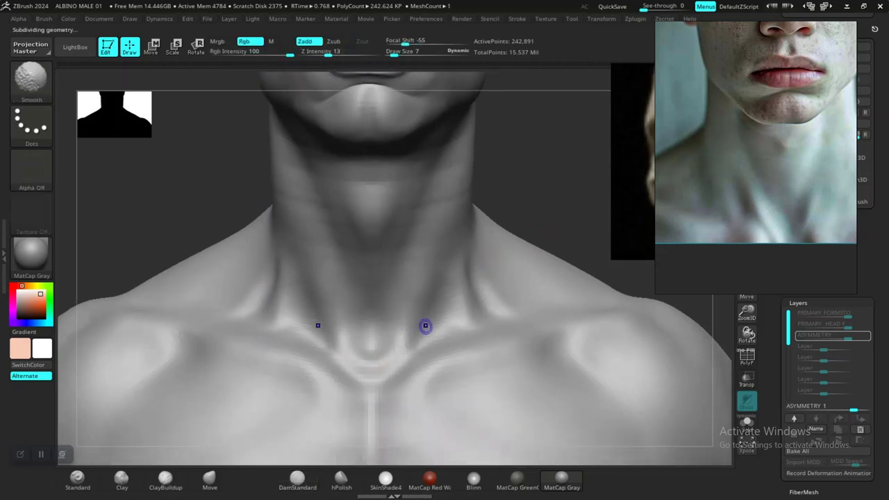
- Rework the pit of the neck between the collarbones with Clay and Smooth at draw size 22 on a lower subdivision level
key("shift+d")
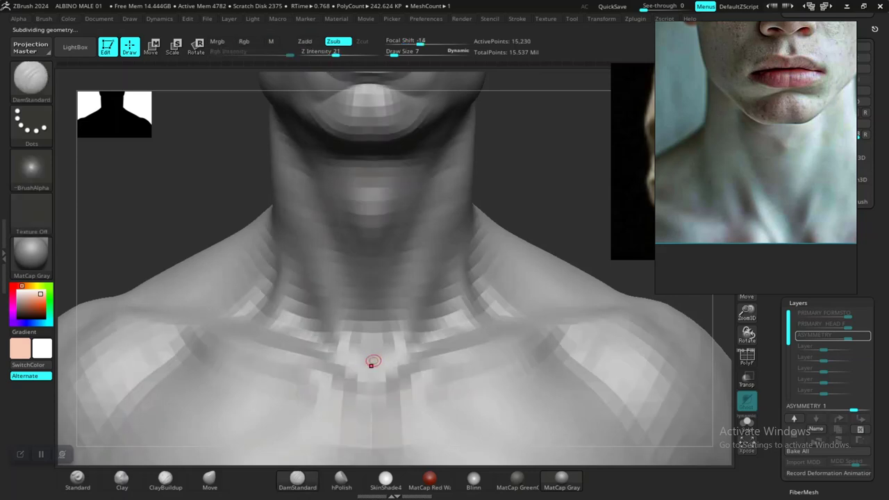
key("d")
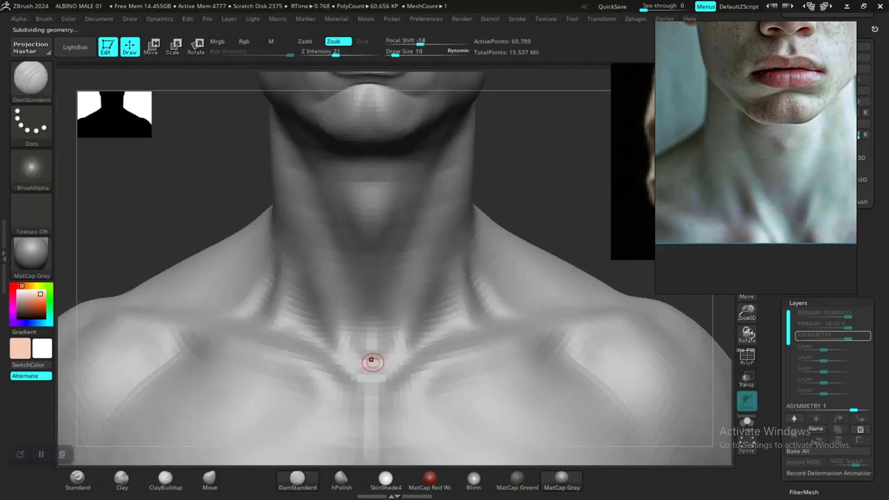
key("bracketright")
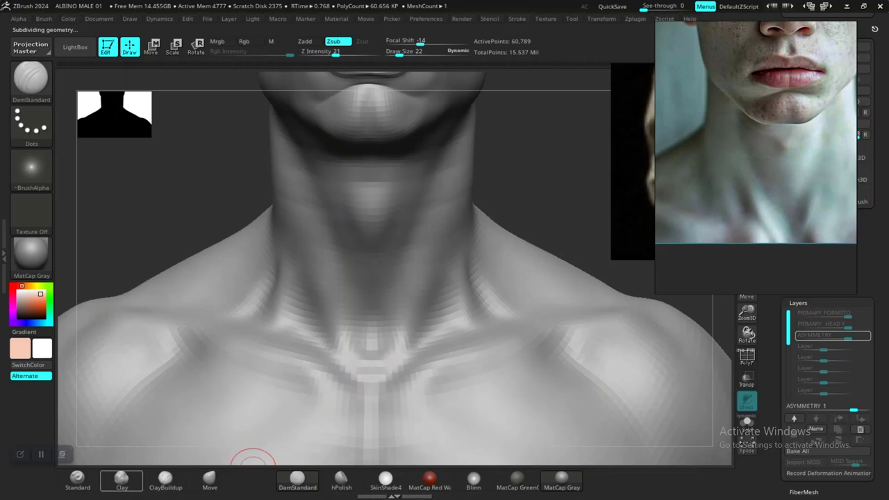
left_click(121, 480)
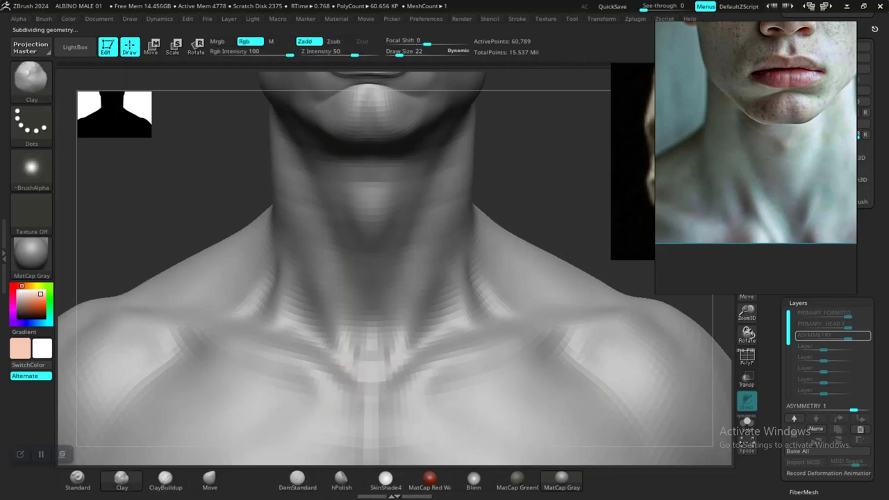
left_click_drag(387, 347, 380, 368, "shift")
left_click_drag(464, 306, 442, 318)
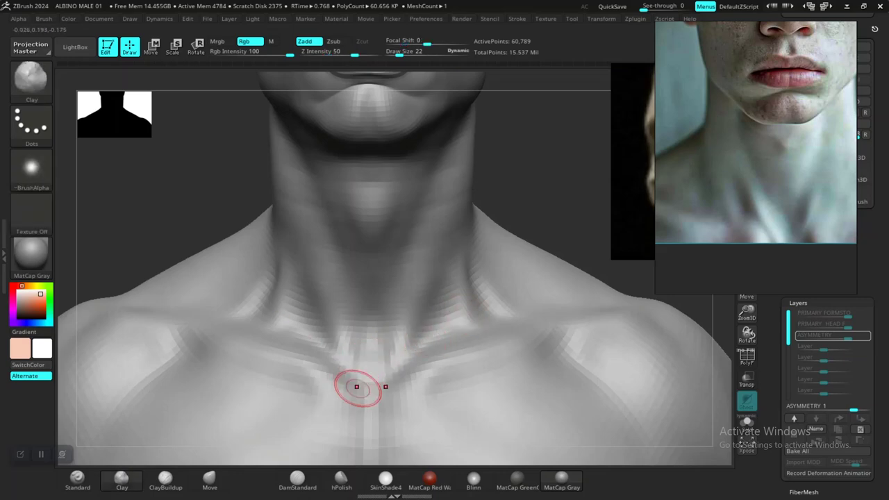
- Build up the upper chest muscles beside the breastbone with ClayBuildup at draw size about 73
mouse_move(556, 204)
left_mouse_down("alt")
mouse_move(500, 229)
mouse_move(544, 258)
mouse_move(523, 254)
mouse_move(547, 223)
mouse_move(526, 243)
mouse_move(527, 228)
mouse_move(513, 274)
left_mouse_up("alt")
key("space")
left_click_drag(376, 367, 354, 369)
key("ctrl+z")
key("]")
key("]")
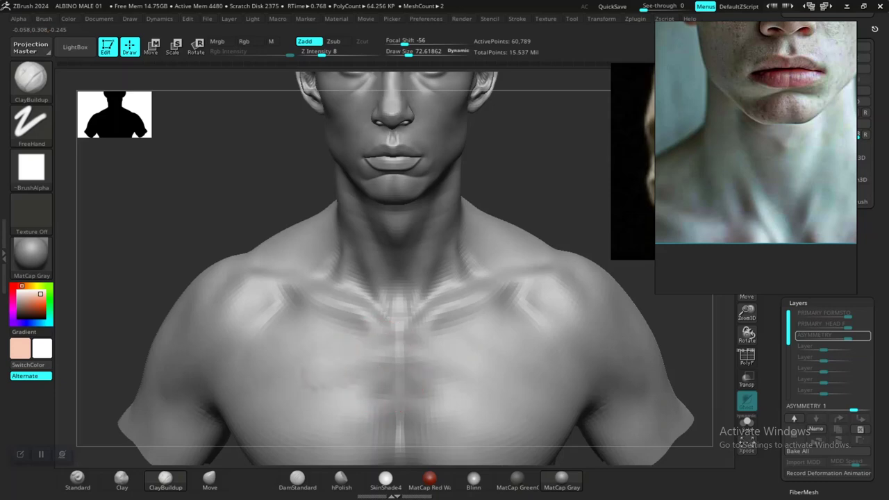
left_click_drag(316, 387, 292, 380)
left_click_drag(359, 357, 309, 379)
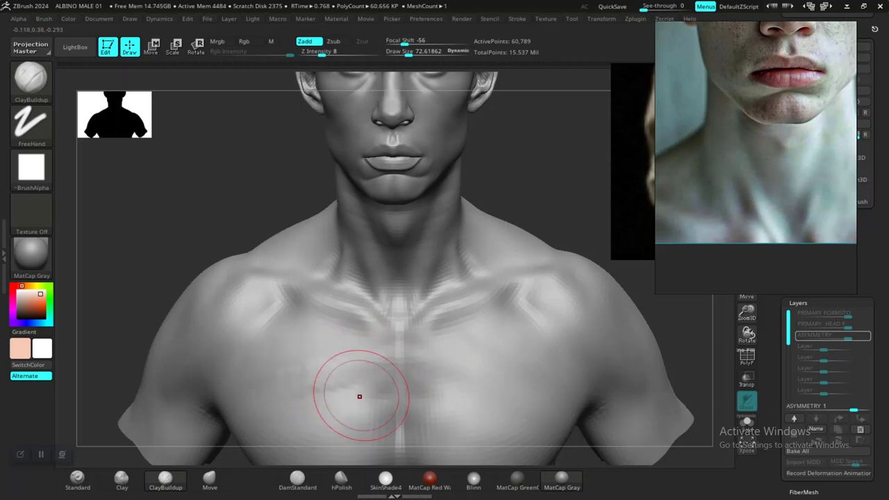
left_click_drag(359, 395, 306, 391)
left_click_drag(531, 236, 470, 207, "alt")
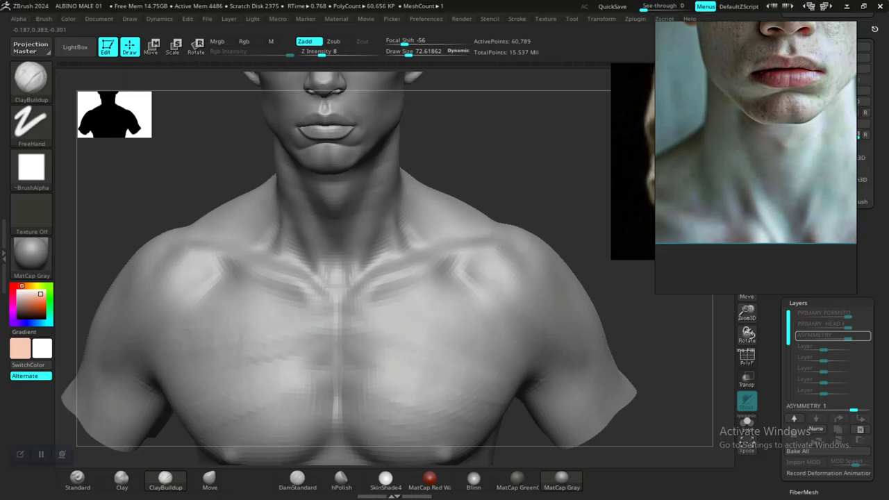
- Smooth the chest strokes and check the shoulder and collarbone area from a three-quarter view
key("shift")
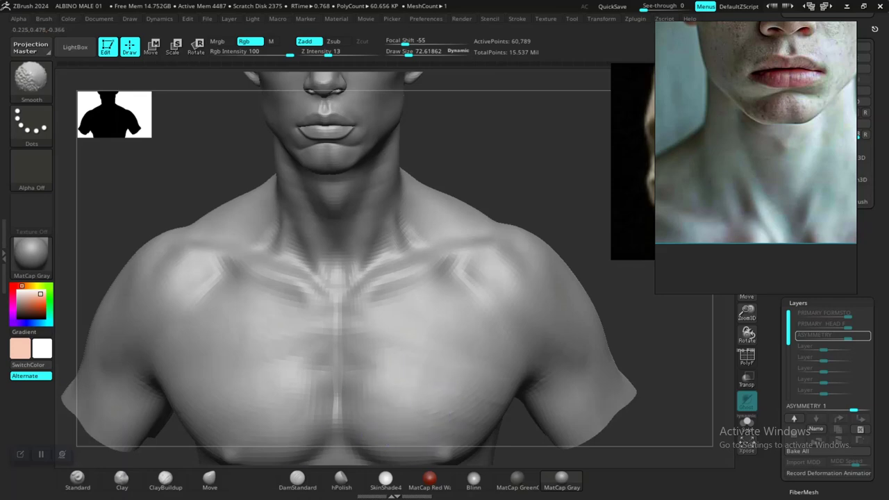
mouse_move(543, 193)
left_mouse_down("alt")
mouse_move(508, 206)
mouse_move(516, 241)
mouse_move(526, 243)
mouse_move(524, 225)
mouse_move(510, 202)
mouse_move(529, 229)
mouse_move(551, 229)
mouse_move(546, 250)
mouse_move(541, 229)
mouse_move(582, 226)
left_mouse_up("alt")
key("shift")
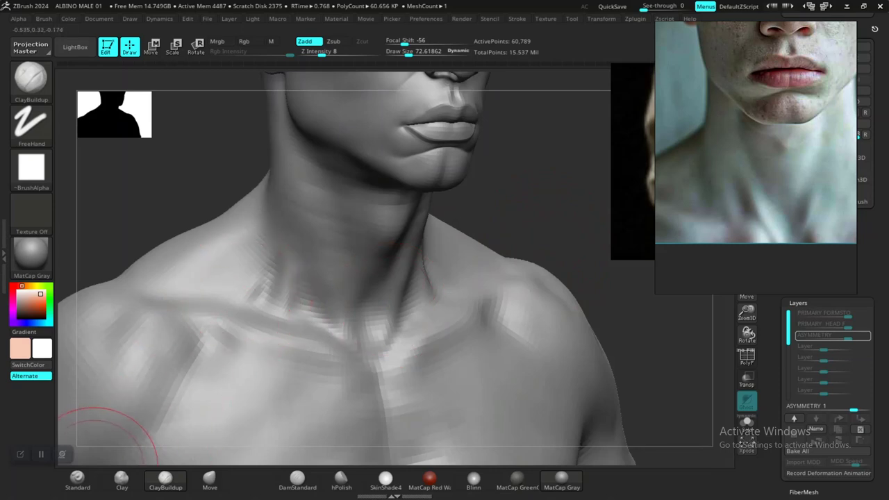
- Carve a soft hollow into the trapezius above the collarbone with the Standard brush and smooth it
left_click(78, 479)
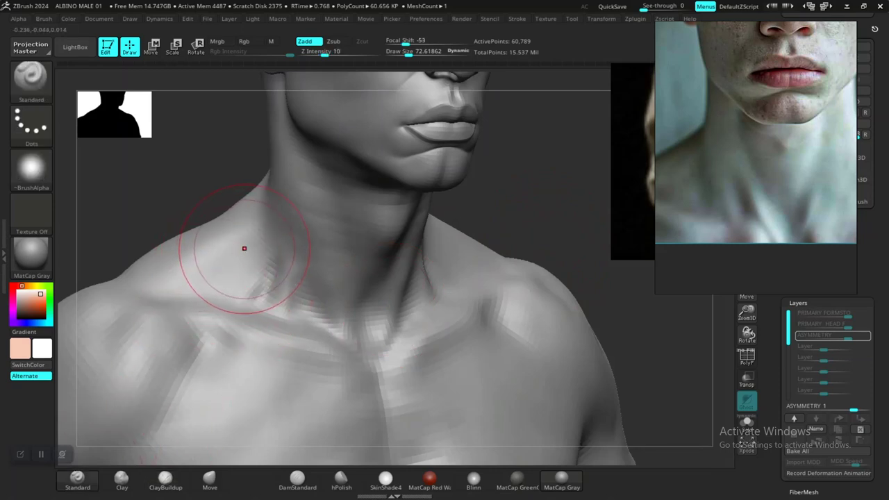
mouse_move(236, 256)
left_mouse_down("alt")
mouse_move(207, 277)
mouse_move(216, 275)
left_mouse_up("alt")
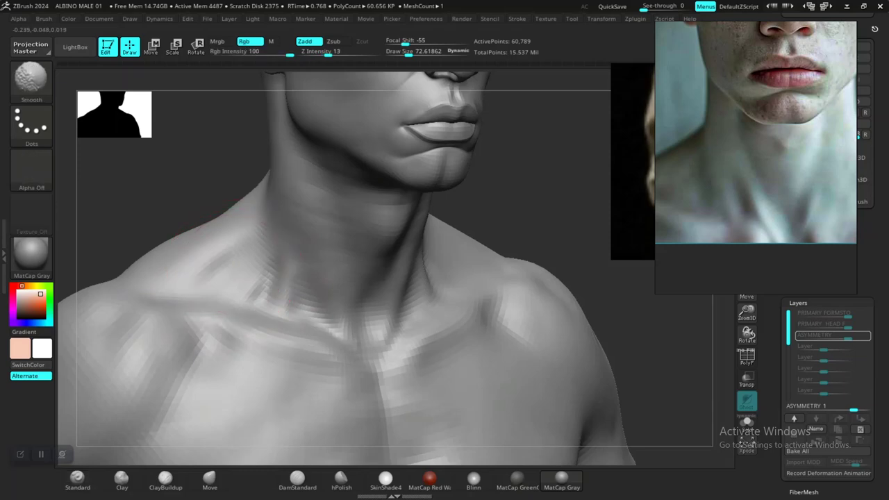
left_click_drag(505, 241, 498, 201, "alt")
left_click_drag(499, 201, 515, 214, "alt")
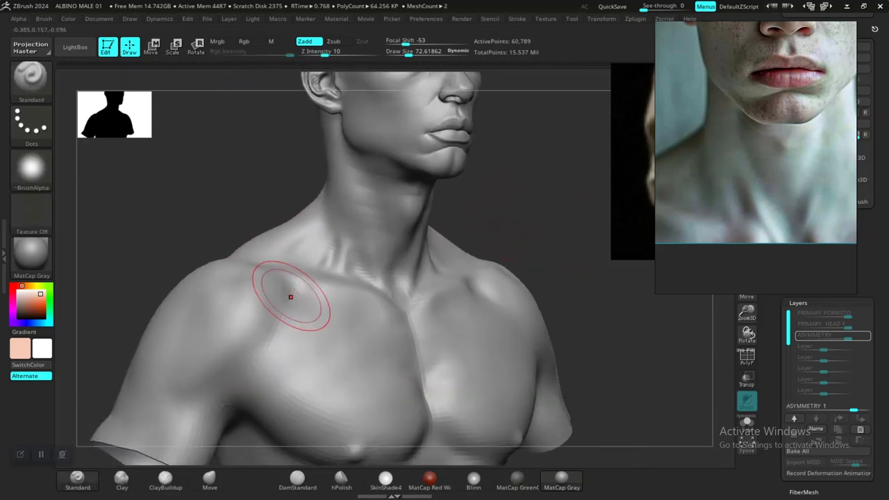
- Deepen the groove between shoulder and chest and model the area beside the breastbone with Standard at draw size about 73
left_click_drag(267, 350, 279, 316)
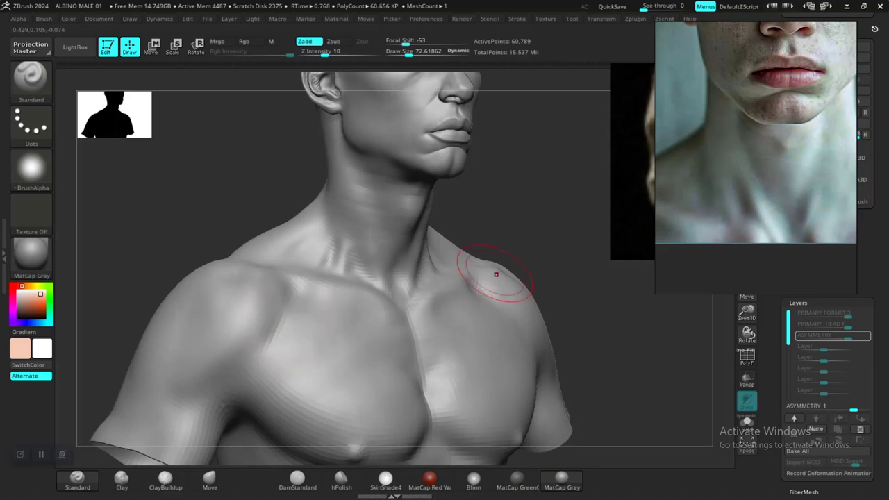
left_click_drag(543, 233, 483, 207, "alt")
left_click_drag(483, 207, 474, 230, "shift")
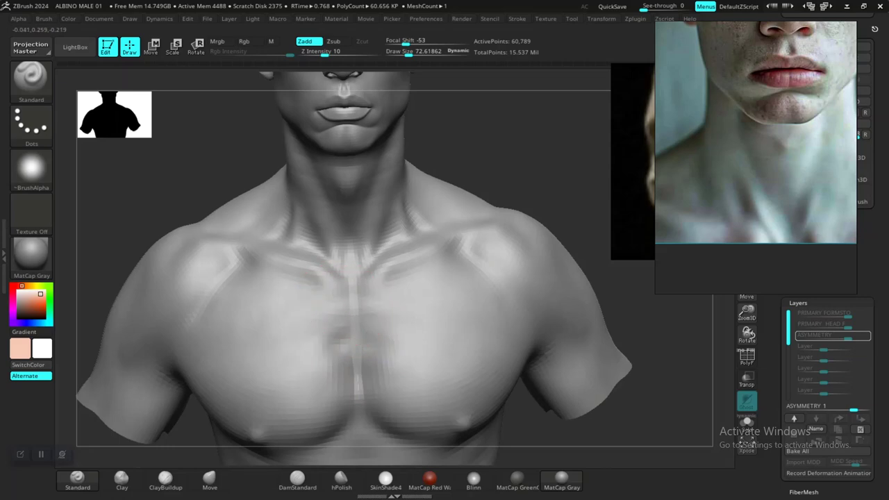
mouse_move(342, 379)
left_mouse_down()
mouse_move(338, 365)
mouse_move(345, 382)
left_mouse_up()
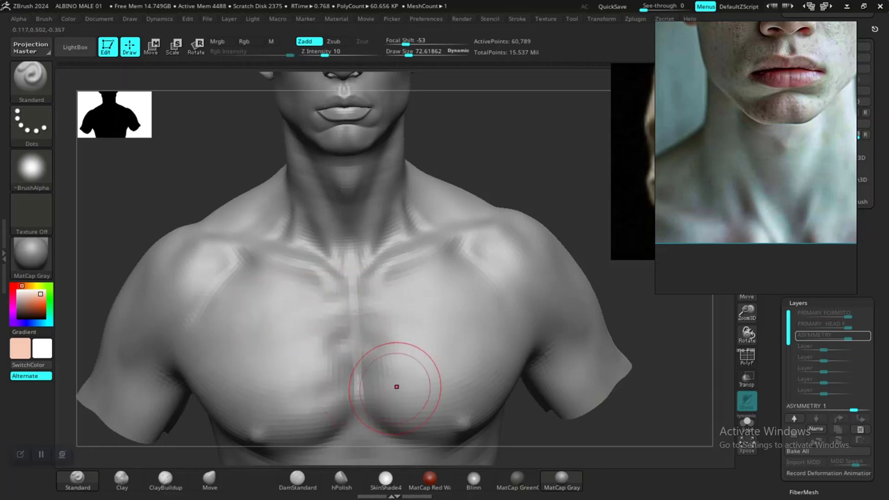
left_click_drag(419, 324, 376, 314)
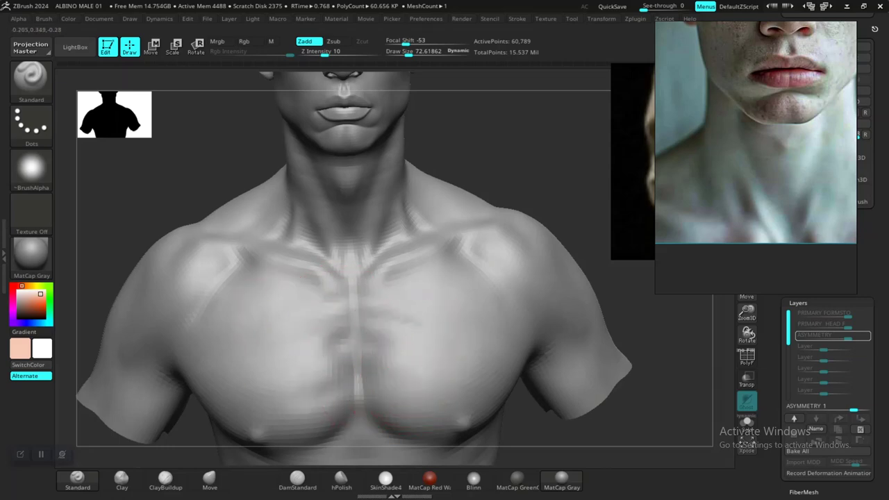
- Smooth the inner chest muscle beside the breastbone from a three-quarter view
key("f")
left_click_drag(486, 157, 423, 170)
left_click_drag(528, 170, 479, 257, "alt")
left_click_drag(368, 363, 364, 356, "shift")
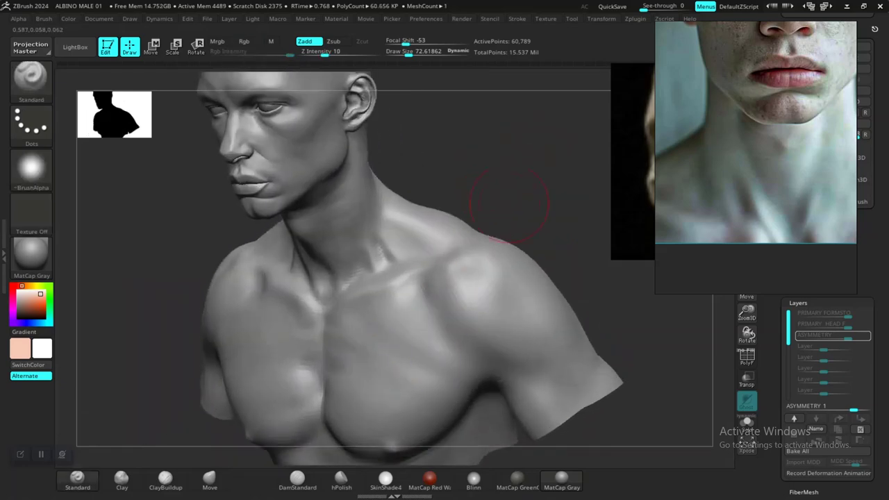
- Carve the crease between the front of the shoulder and the chest above the armpit with the Standard brush
left_click_drag(538, 191, 473, 179, "alt")
mouse_move(467, 229)
left_mouse_down()
mouse_move(496, 240)
mouse_move(478, 210)
left_mouse_up()
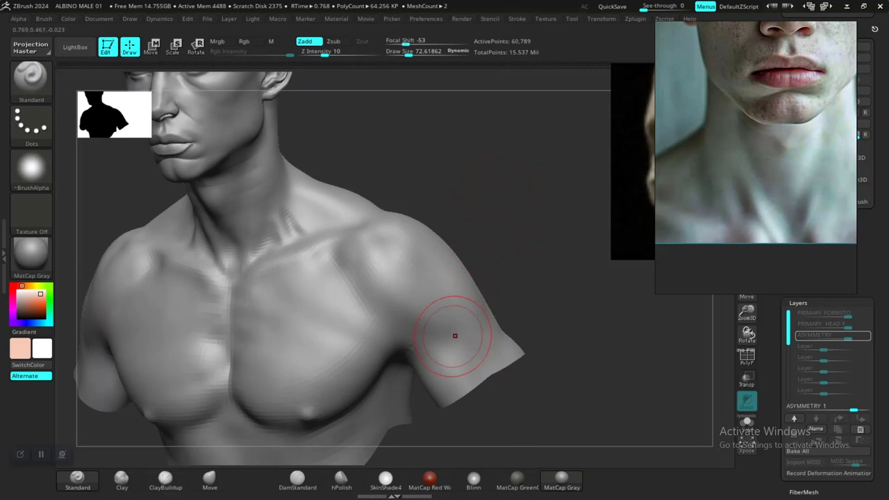
left_click_drag(381, 306, 368, 312)
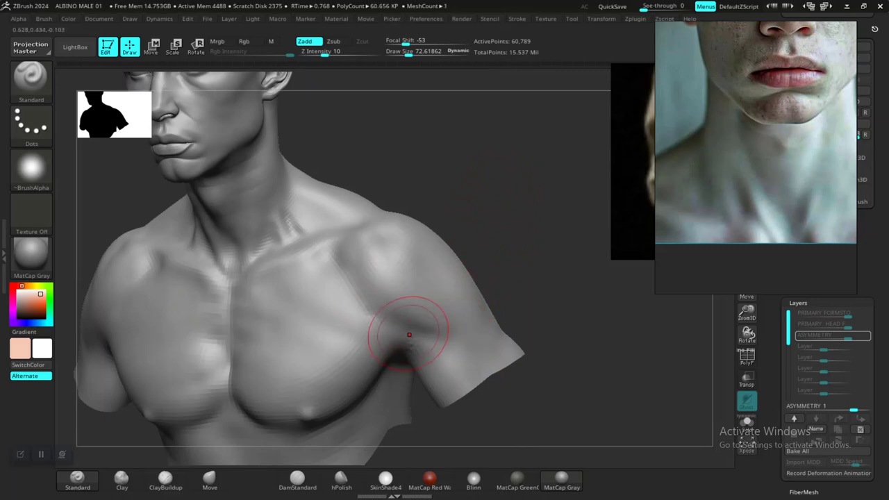
- Set the draw size to about 95, undo the trial stroke, and smooth the outer end of the collarbone at the shoulder
left_click_drag(484, 215, 479, 268)
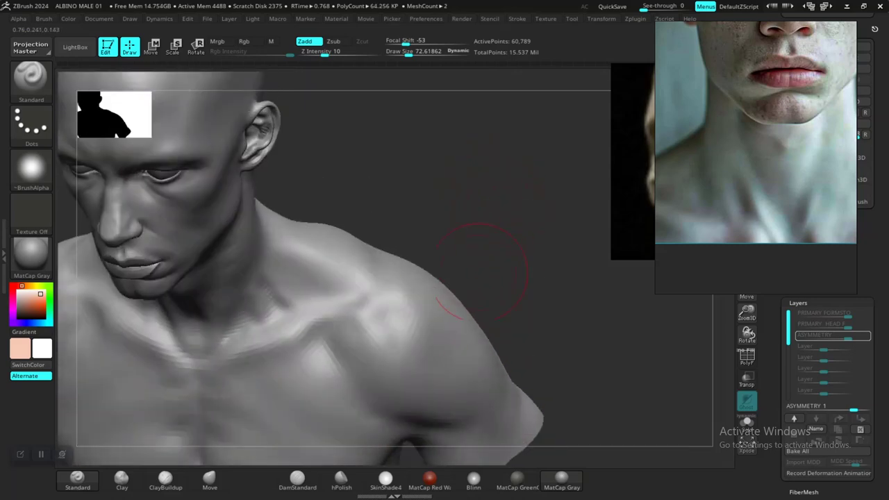
key("space")
mouse_move(387, 328)
left_mouse_down()
mouse_move(357, 304)
mouse_move(356, 318)
left_mouse_up()
key("ctrl+z")
left_click_drag(457, 217, 453, 272)
mouse_move(391, 334)
left_mouse_down("shift")
mouse_move(397, 266)
mouse_move(380, 283)
left_mouse_up("shift")
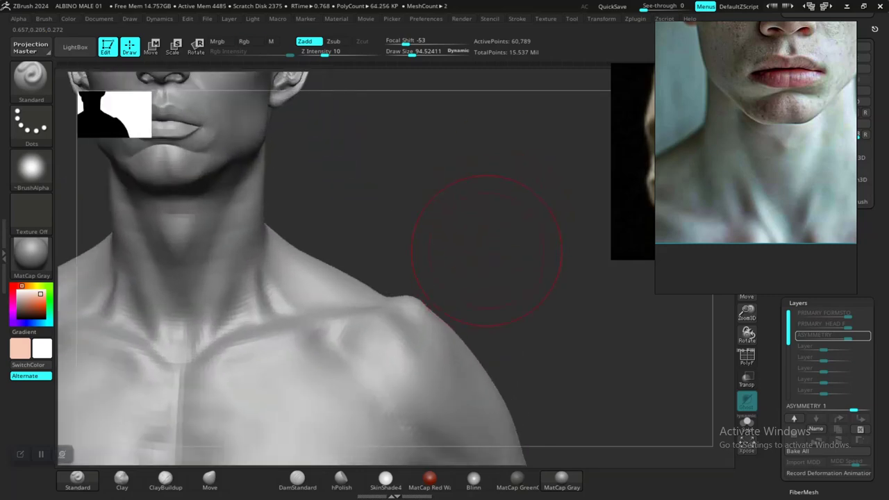
- Smooth the side of the neck, the collarbone area and the top of the opposite shoulder
key("shift")
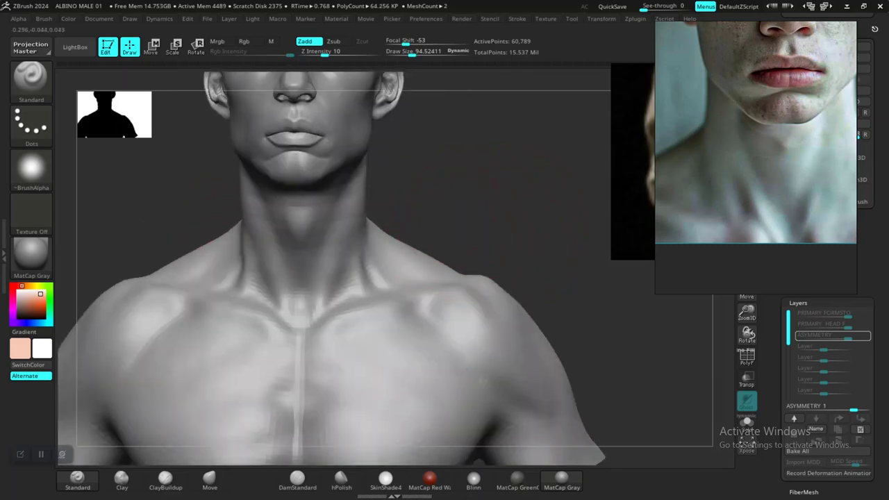
left_click_drag(444, 213, 386, 221)
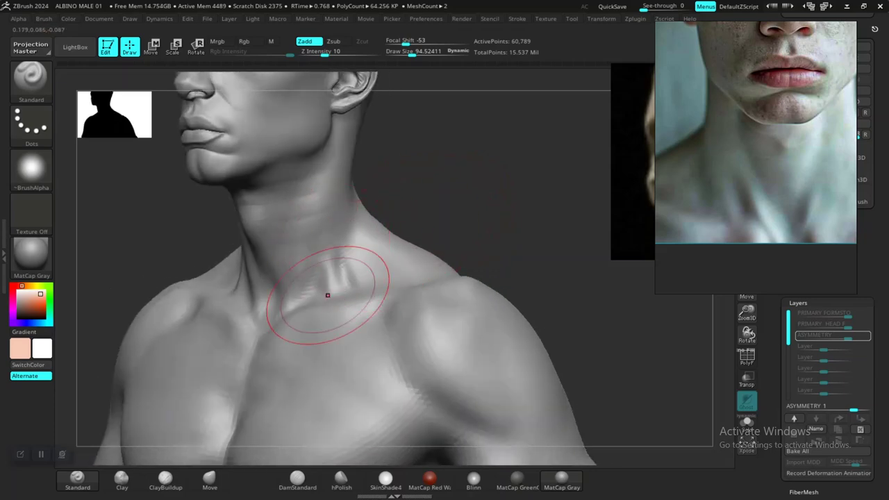
mouse_move(331, 226)
left_mouse_down("shift")
mouse_move(330, 254)
mouse_move(328, 245)
left_mouse_up("shift")
mouse_move(407, 210)
left_mouse_down()
mouse_move(461, 205)
mouse_move(461, 220)
mouse_move(426, 245)
mouse_move(464, 243)
mouse_move(422, 247)
mouse_move(523, 263)
mouse_move(511, 215)
left_mouse_up()
right_click_drag(250, 277, 252, 289)
mouse_move(252, 289)
left_mouse_down()
mouse_move(260, 327)
mouse_move(241, 361)
left_mouse_up()
mouse_move(249, 321)
left_mouse_down()
mouse_move(255, 340)
mouse_move(232, 318)
left_mouse_up()
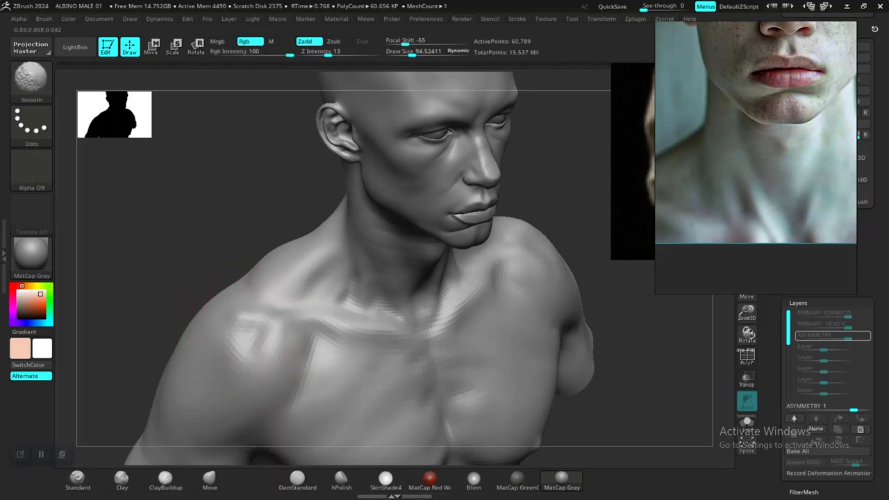
- Return to the face, reduce the draw size to about 39 and smooth the cheek below the eye
right_click_drag(518, 224, 396, 268, "alt")
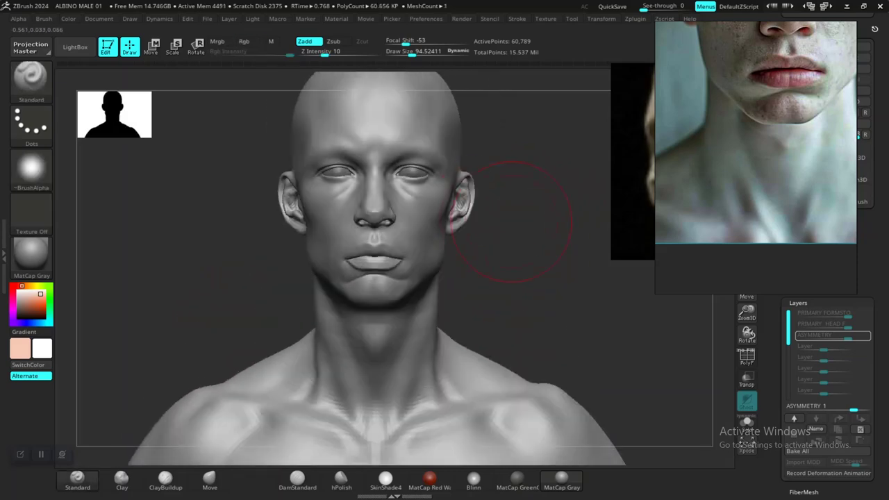
left_click_drag(543, 272, 513, 343, "alt")
left_click_drag(531, 304, 455, 292)
left_click_drag(454, 291, 455, 396, "alt")
left_click_drag(603, 299, 557, 351, "alt")
key("space")
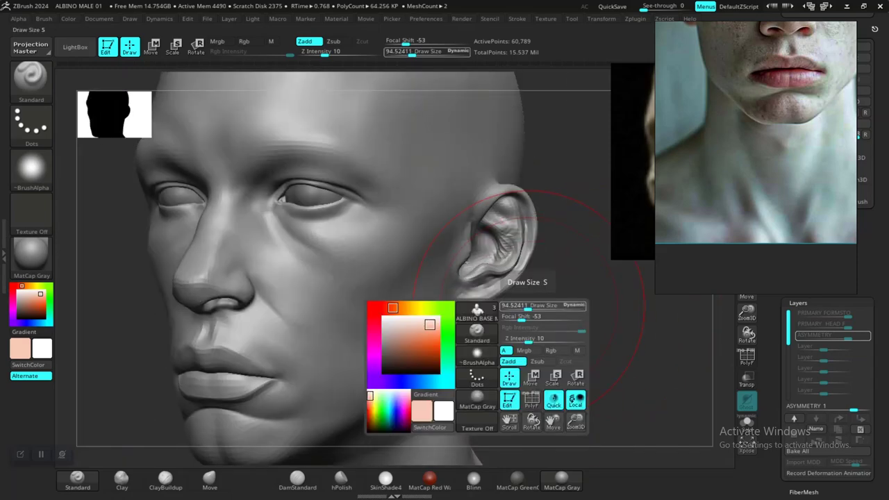
left_click_drag(535, 306, 524, 307)
left_click_drag(571, 366, 616, 371)
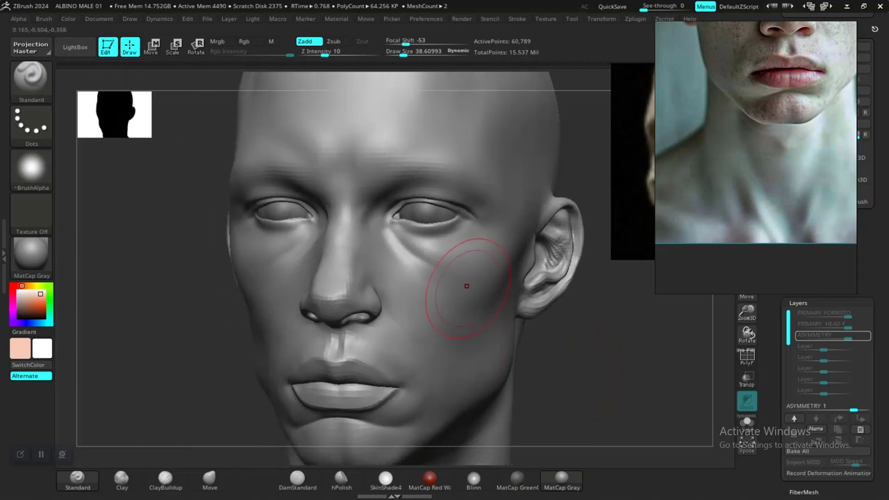
left_click_drag(563, 354, 630, 357)
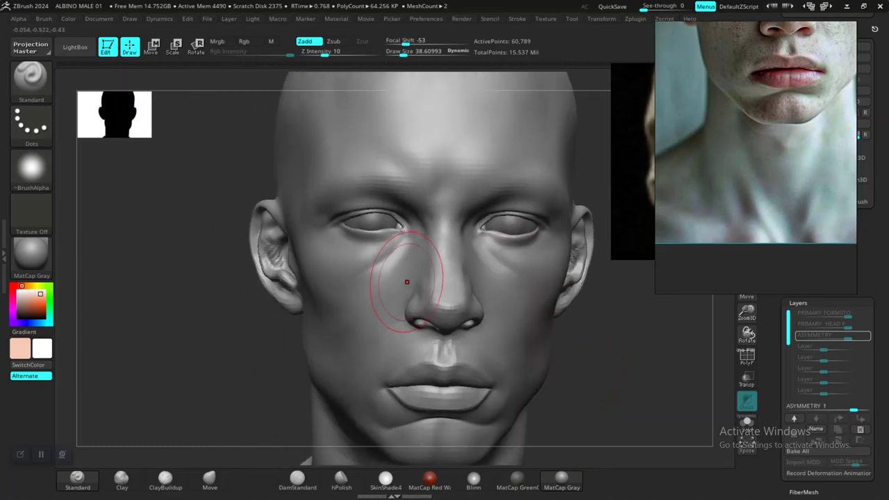
left_click_drag(352, 277, 366, 309, "shift")
- Bring the full face of the portrait reference into view and compare the head's proportions with it from several angles
mouse_move(614, 376)
left_mouse_down("alt")
mouse_move(582, 383)
mouse_move(559, 361)
mouse_move(597, 356)
mouse_move(520, 355)
left_mouse_up("alt")
left_click_drag(575, 357, 517, 377, "alt")
mouse_move(598, 242)
left_mouse_down()
mouse_move(545, 245)
mouse_move(606, 252)
left_mouse_up()
middle_click_drag(756, 132, 729, 257)
left_click_drag(526, 349, 556, 353)
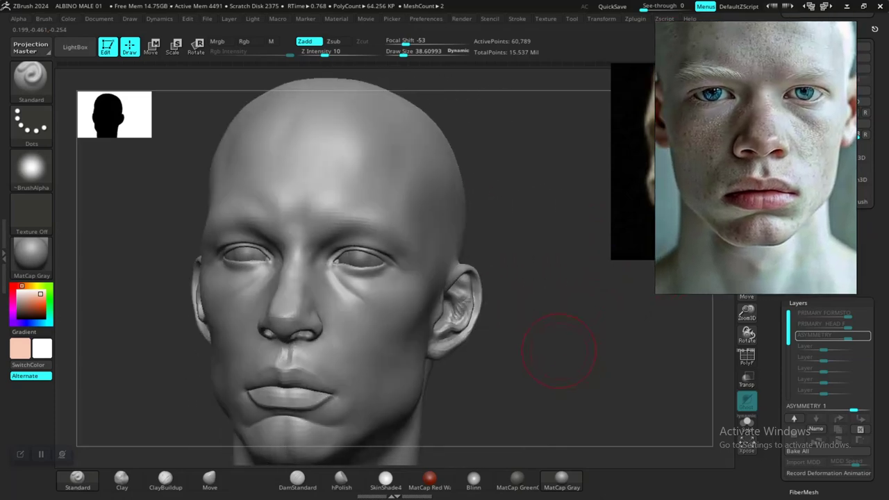
mouse_move(545, 285)
left_mouse_down("alt")
mouse_move(518, 333)
mouse_move(563, 249)
mouse_move(577, 246)
mouse_move(570, 196)
left_mouse_up("alt")
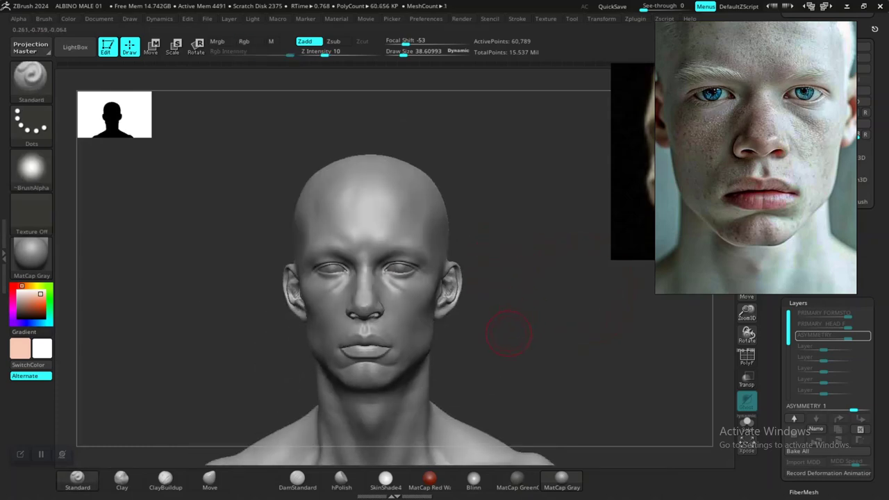
mouse_move(510, 342)
left_mouse_down("alt")
mouse_move(525, 373)
mouse_move(540, 359)
mouse_move(531, 397)
mouse_move(548, 381)
mouse_move(553, 389)
mouse_move(544, 377)
mouse_move(561, 380)
left_mouse_up("alt")
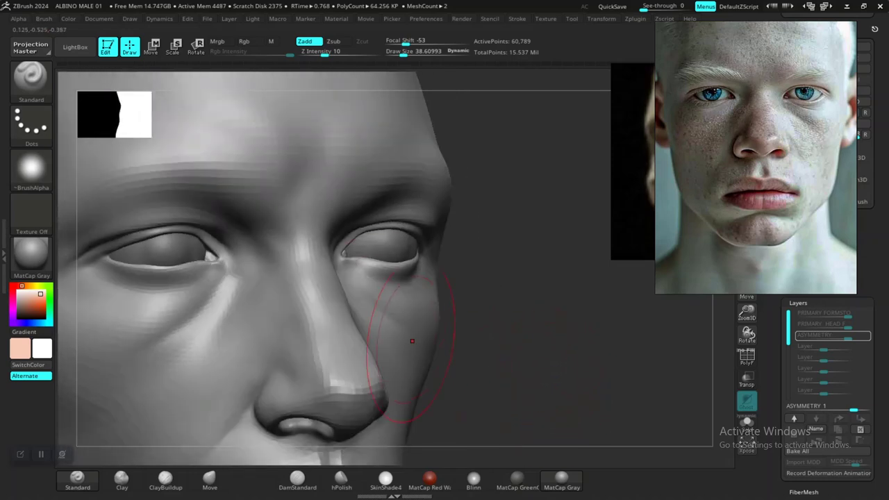
- Reduce the draw size to about 19 and smooth the side of the nose above the nostril wing
key("space")
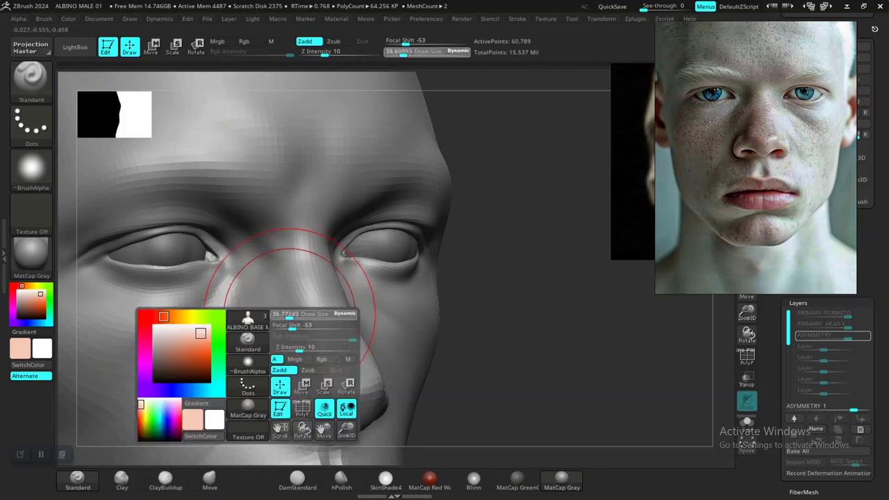
mouse_move(291, 316)
left_mouse_down()
mouse_move(284, 320)
mouse_move(288, 312)
left_mouse_up()
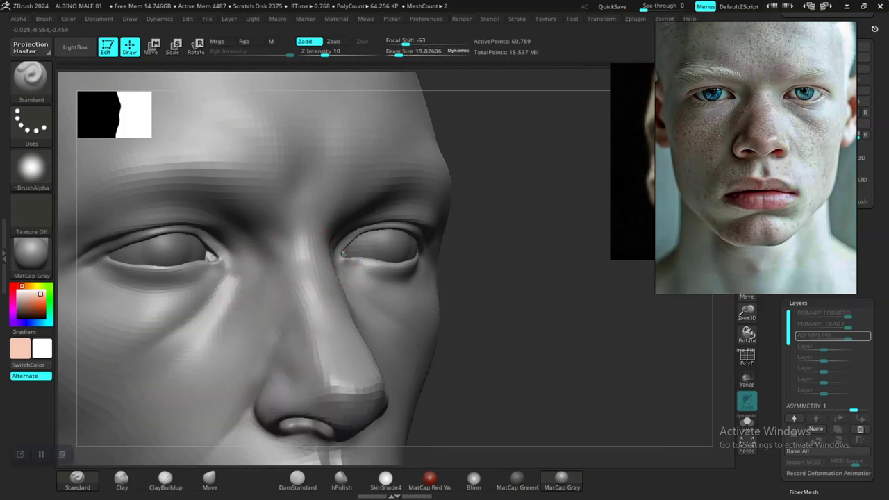
left_click_drag(278, 359, 277, 339, "shift")
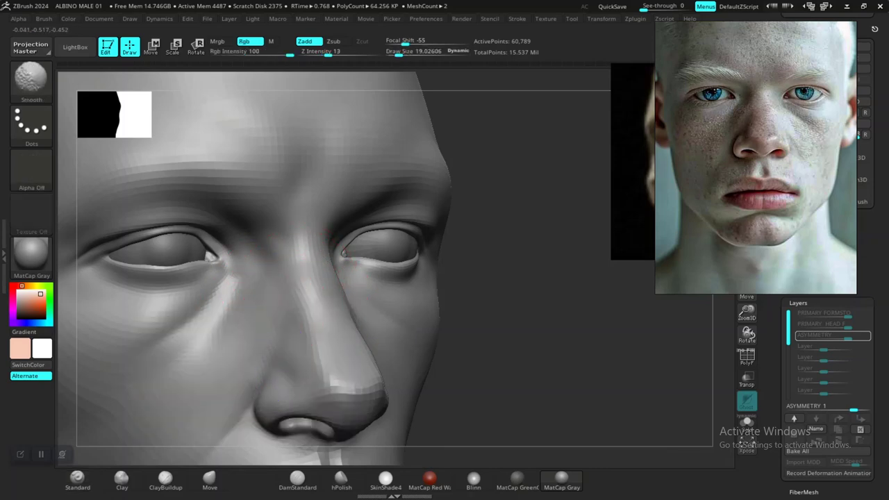
- Build up the nostril wing in profile view with the Standard brush and smooth it
left_click_drag(510, 395, 457, 369, "alt")
mouse_move(468, 417)
left_mouse_down("alt")
mouse_move(479, 338)
mouse_move(475, 358)
left_mouse_up("alt")
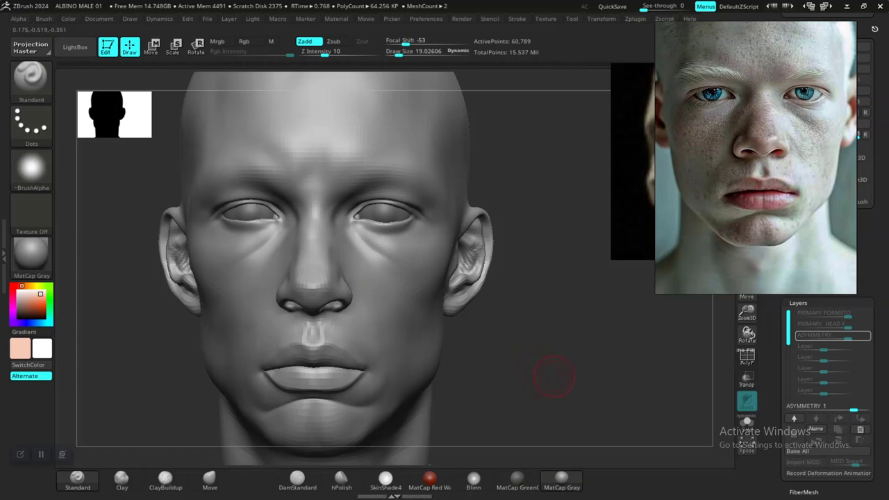
left_click_drag(554, 376, 384, 364)
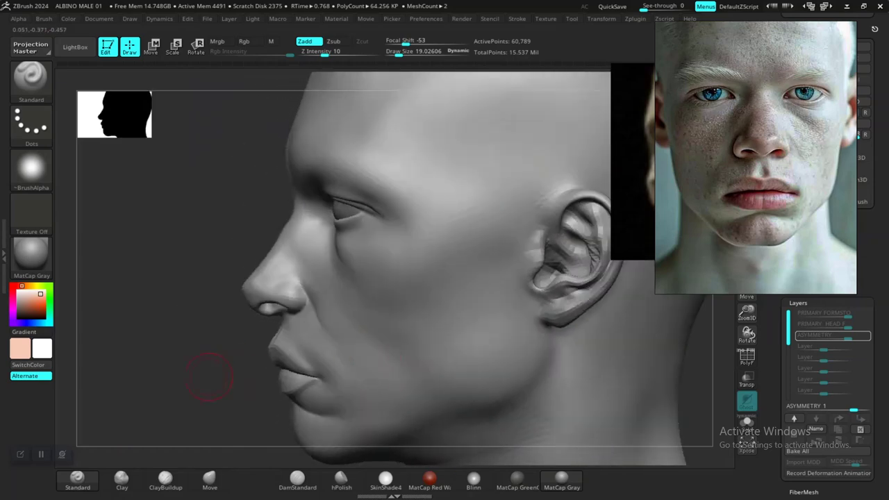
left_click_drag(210, 377, 267, 387, "alt")
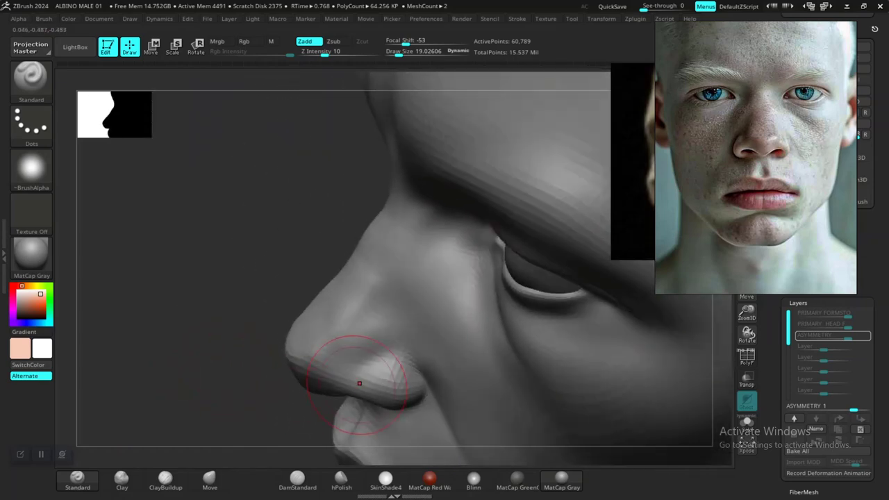
left_click_drag(230, 411, 242, 373, "alt")
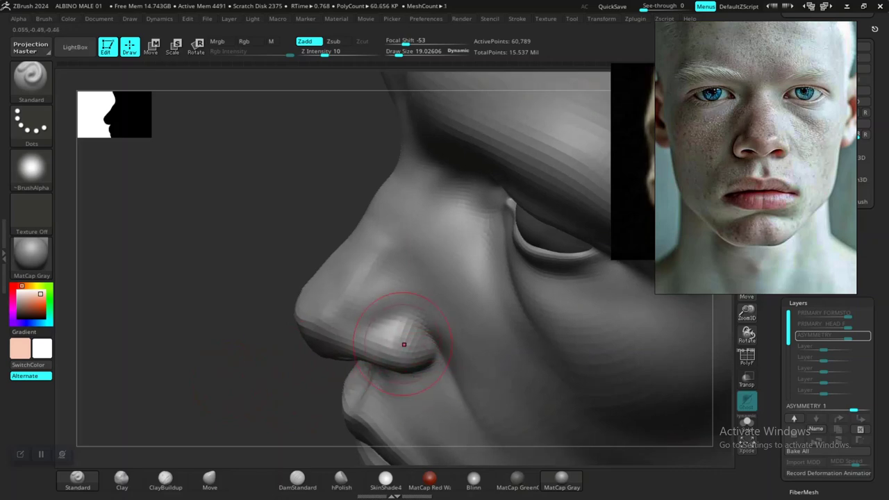
key("shift")
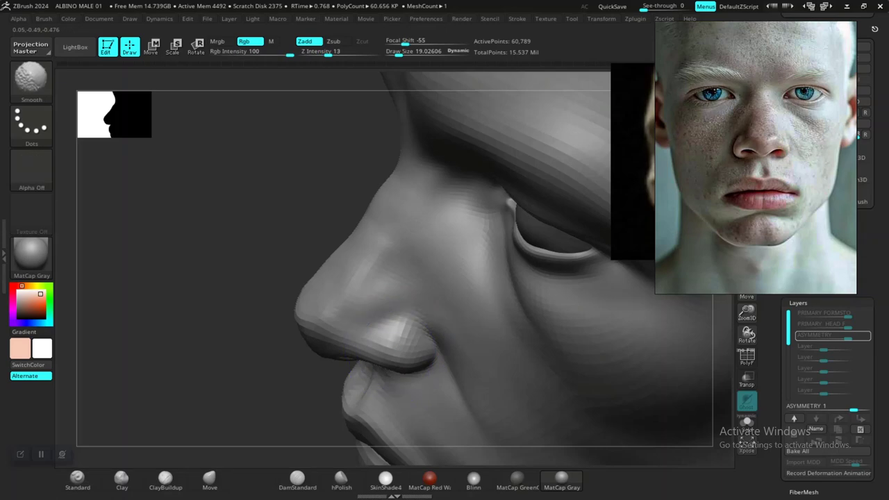
- Refine the nostril wing and the side of the nose tip from the opposite side and from below, smoothing the transitions
mouse_move(216, 354)
left_mouse_down()
mouse_move(261, 350)
mouse_move(337, 323)
left_mouse_up()
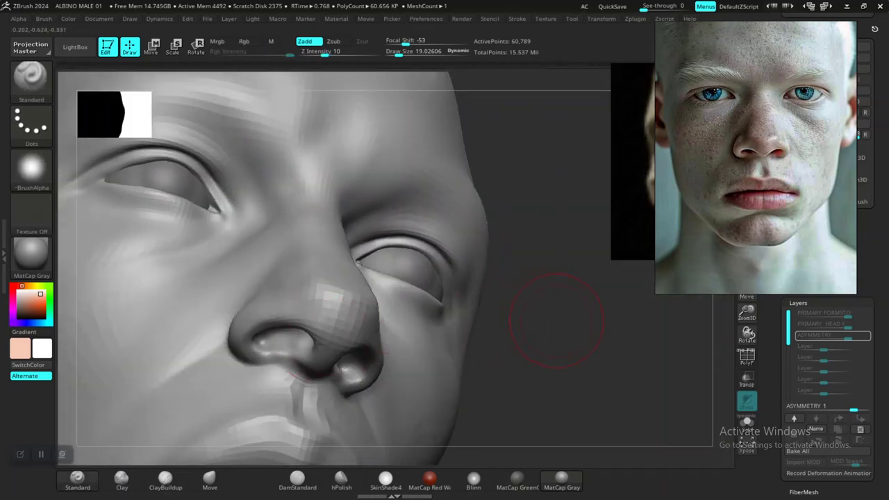
left_click_drag(555, 317, 614, 323)
right_click_drag(493, 303, 343, 374)
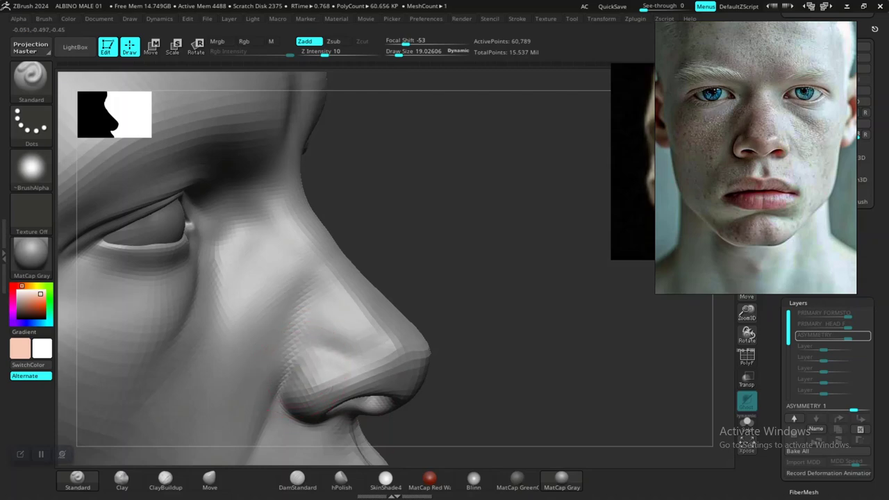
key("shift")
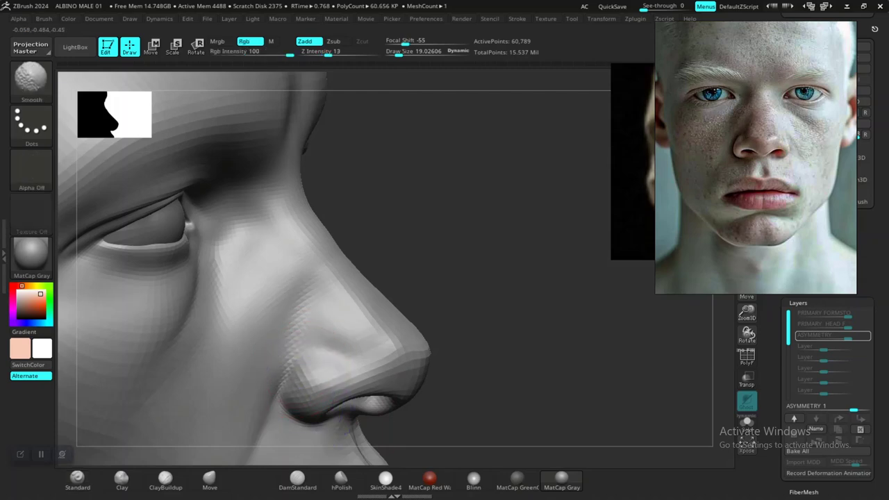
left_click_drag(351, 370, 368, 362, "shift")
left_click_drag(502, 340, 419, 378)
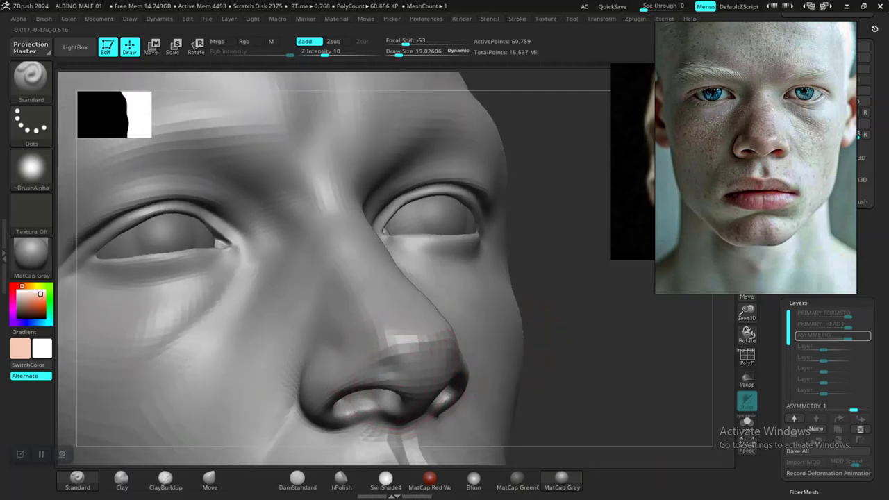
left_click_drag(391, 372, 397, 360, "shift")
- Try to refine the nose ridge and tip from above, undo the stroke, and check the whole head from the front
mouse_move(571, 377)
left_mouse_down("alt")
mouse_move(556, 338)
mouse_move(555, 367)
mouse_move(501, 338)
left_mouse_up("alt")
mouse_move(535, 365)
left_mouse_down()
mouse_move(534, 380)
mouse_move(537, 373)
mouse_move(571, 397)
mouse_move(569, 409)
left_mouse_up()
mouse_move(528, 333)
left_mouse_down()
mouse_move(573, 338)
mouse_move(586, 384)
left_mouse_up()
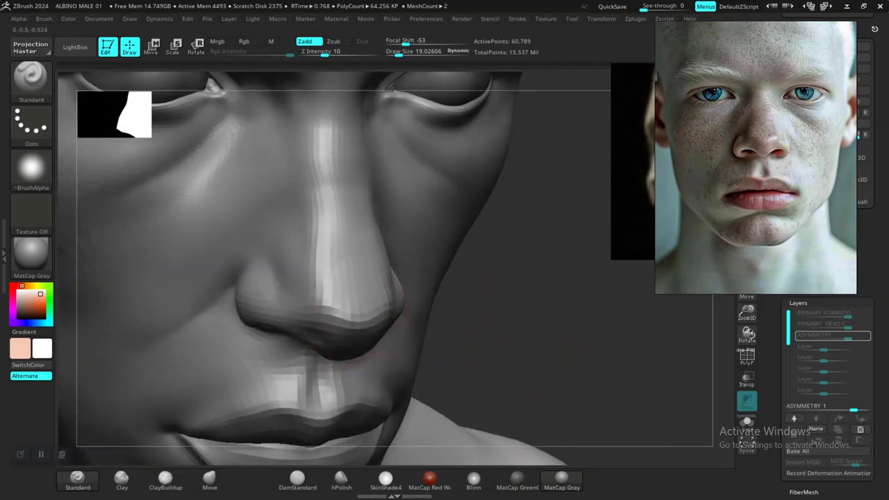
right_click_drag(358, 305, 321, 312)
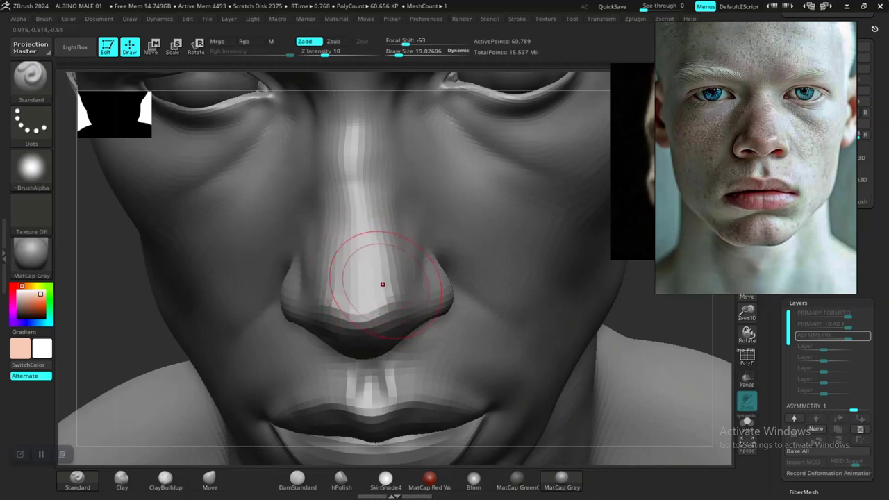
key("ctrl+z")
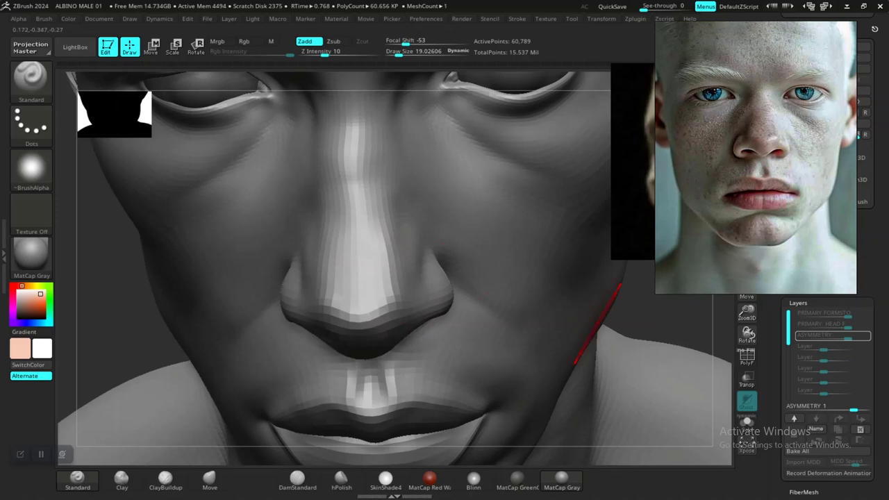
key("f")
left_click_drag(565, 290, 567, 259, "shift")
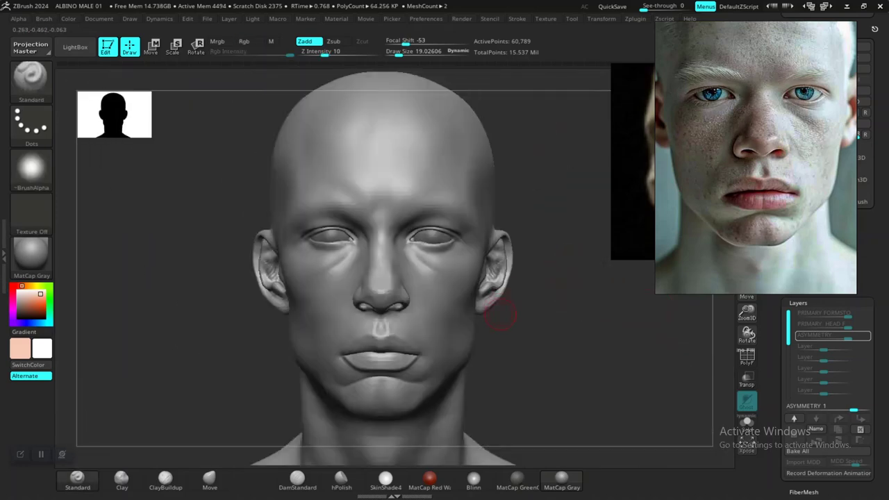
- Raise the head by one subdivision level, smooth the inner folds of the ear, and set the draw size to about 23
left_click_drag(530, 344, 425, 336, "alt")
left_click_drag(645, 325, 491, 362, "alt")
mouse_move(604, 363)
left_mouse_down("alt")
mouse_move(434, 363)
mouse_move(560, 366)
left_mouse_up("alt")
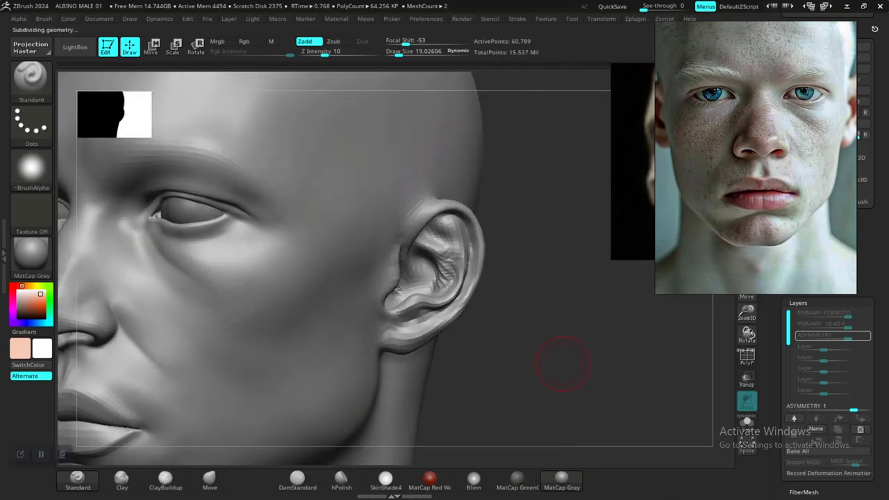
key("d")
left_click_drag(539, 345, 543, 364, "alt")
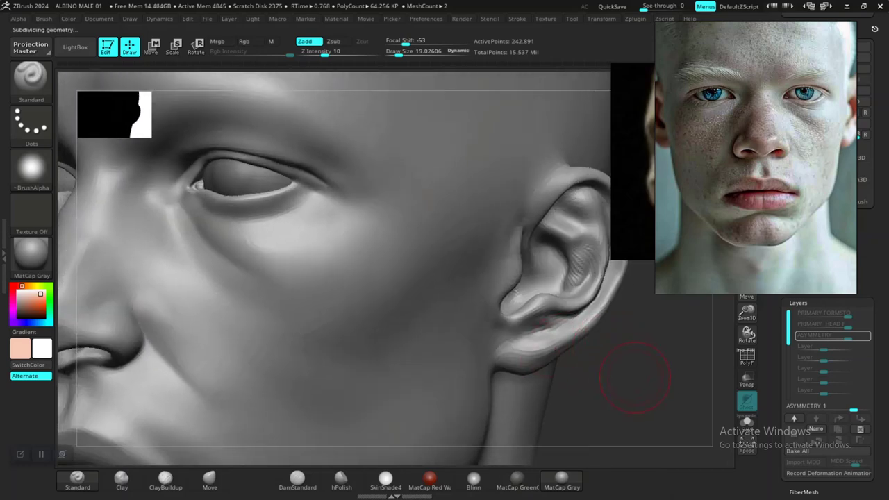
left_click_drag(635, 377, 532, 428, "alt")
left_click_drag(483, 329, 481, 324, "shift")
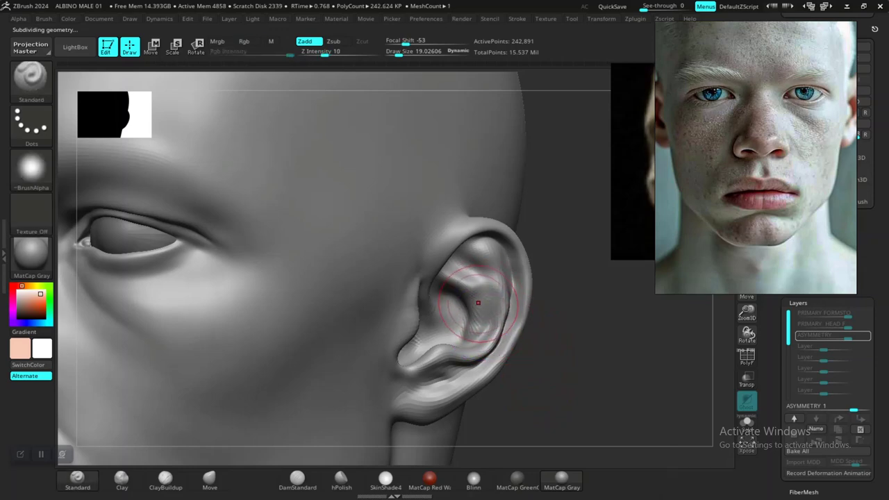
key("space")
left_click_drag(481, 304, 481, 304)
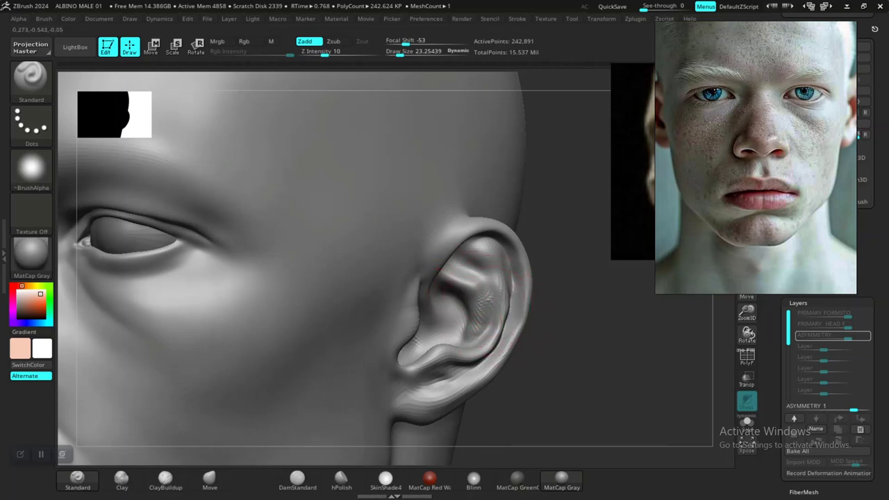
left_click_drag(584, 363, 581, 403, "alt")
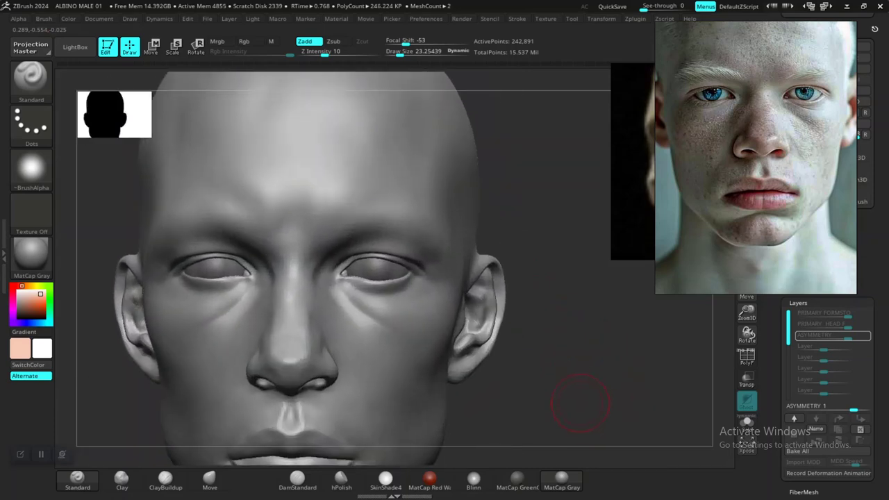
- Lower the head by two subdivision levels and soften the cheek below the inner eye corner, using a draw size of about 15
mouse_move(559, 351)
left_mouse_down()
mouse_move(565, 375)
mouse_move(594, 383)
mouse_move(574, 413)
mouse_move(555, 338)
mouse_move(546, 373)
mouse_move(542, 364)
mouse_move(547, 331)
mouse_move(528, 368)
mouse_move(532, 350)
mouse_move(581, 345)
mouse_move(588, 401)
mouse_move(575, 425)
left_mouse_up()
key("shift+d")
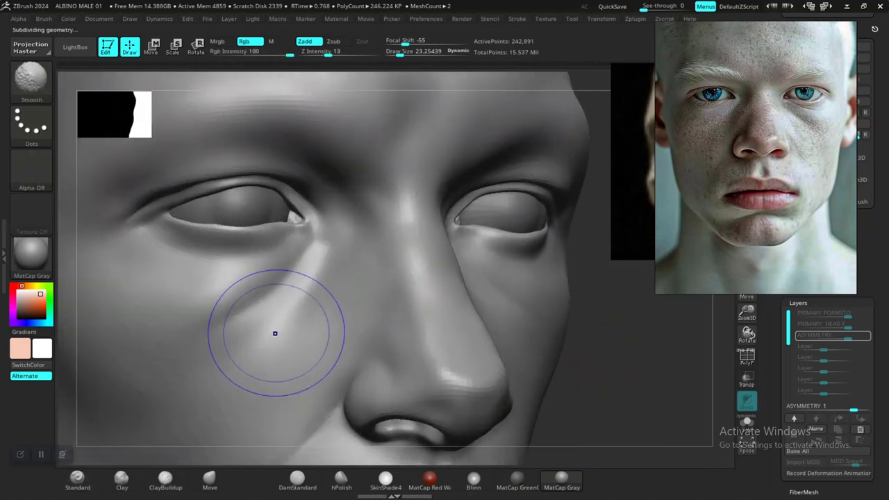
key("shift+d")
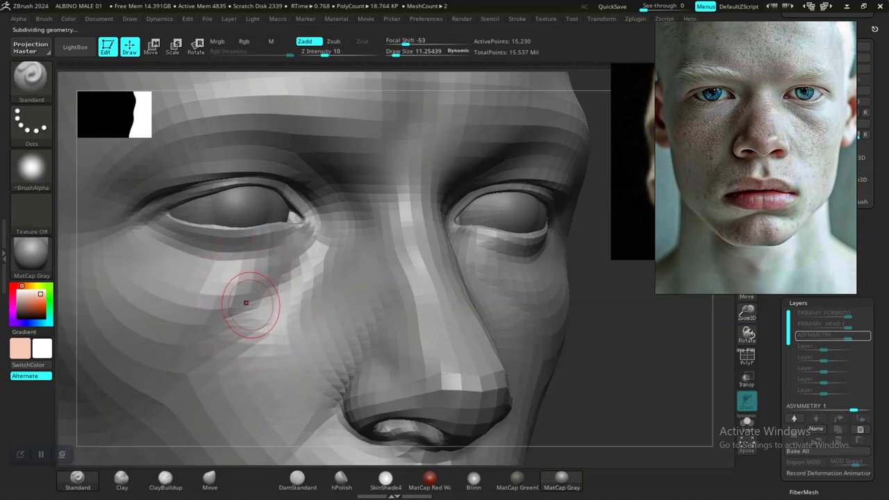
key("bracketright")
key("shift")
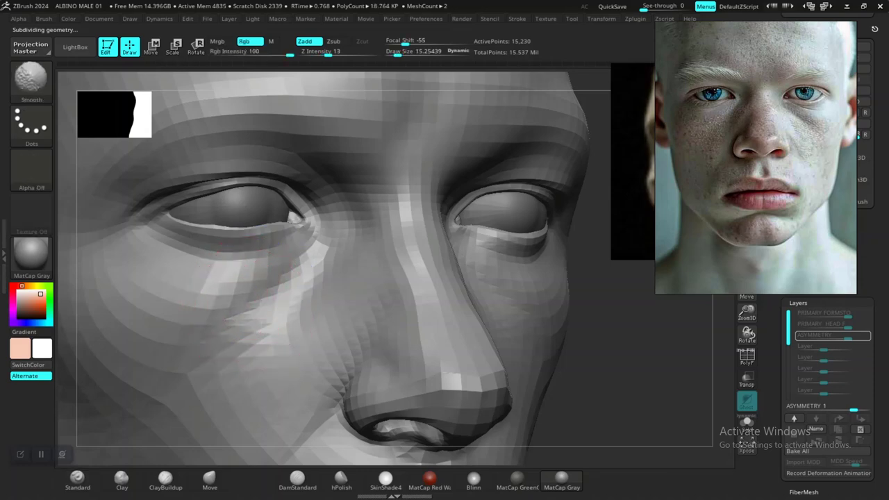
- Smooth the opposite cheek beside the nose, and raise the head by one subdivision level to check it from the front
left_click_drag(599, 384, 455, 380)
key("shift")
mouse_move(524, 316)
left_mouse_down("shift")
mouse_move(503, 300)
mouse_move(498, 280)
left_mouse_up("shift")
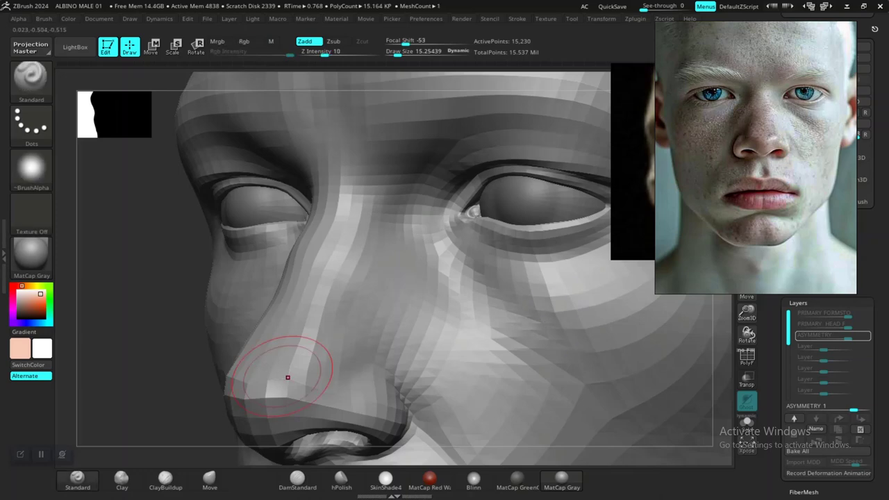
left_click_drag(159, 426, 240, 382, "alt")
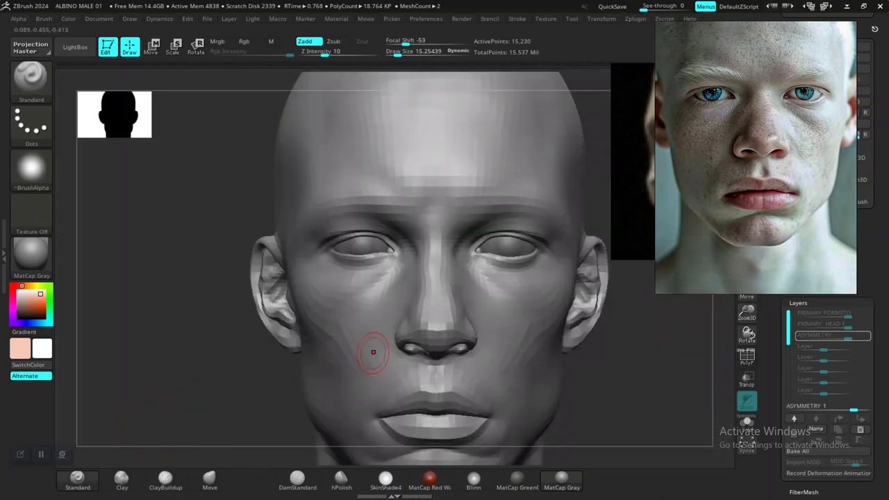
key("d")
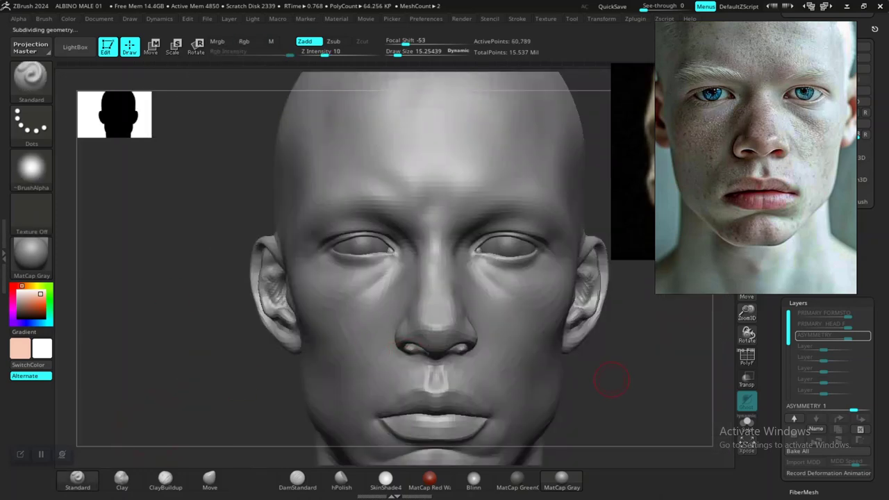
left_click_drag(614, 389, 582, 361, "alt")
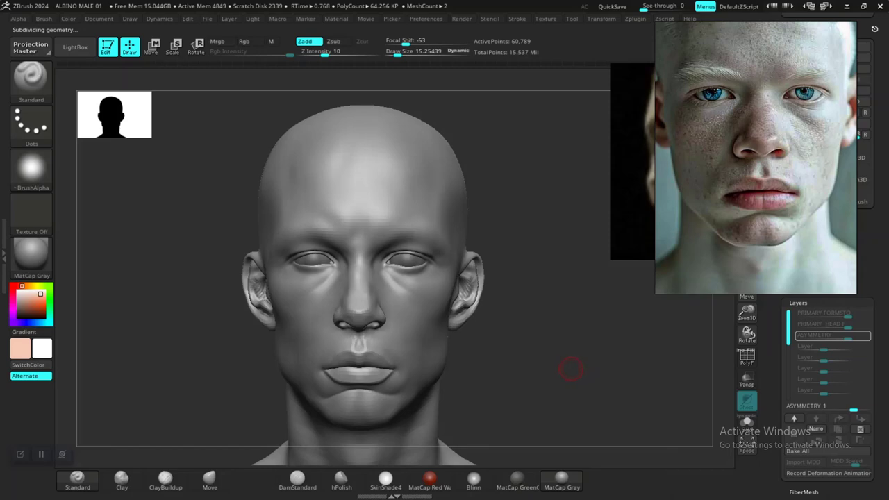
- Save the project as ALBINO MALE 01, overwriting the existing file, and check the head and shoulders from the front
key("ctrl+s")
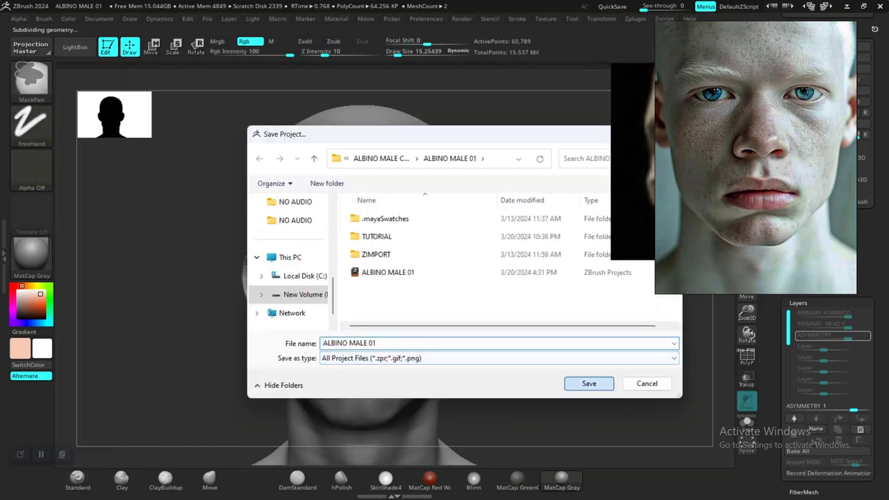
left_click(588, 383)
left_click(472, 242)
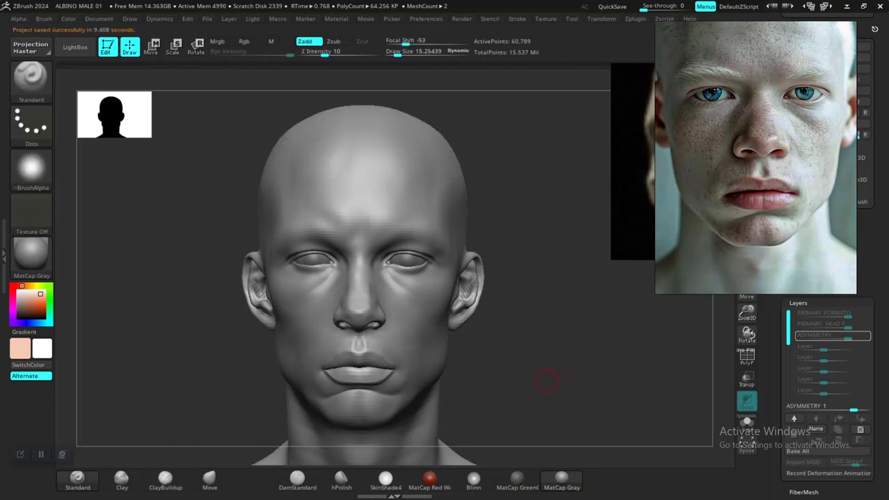
left_click_drag(545, 371, 601, 368)
left_click_drag(602, 368, 525, 331, "alt")
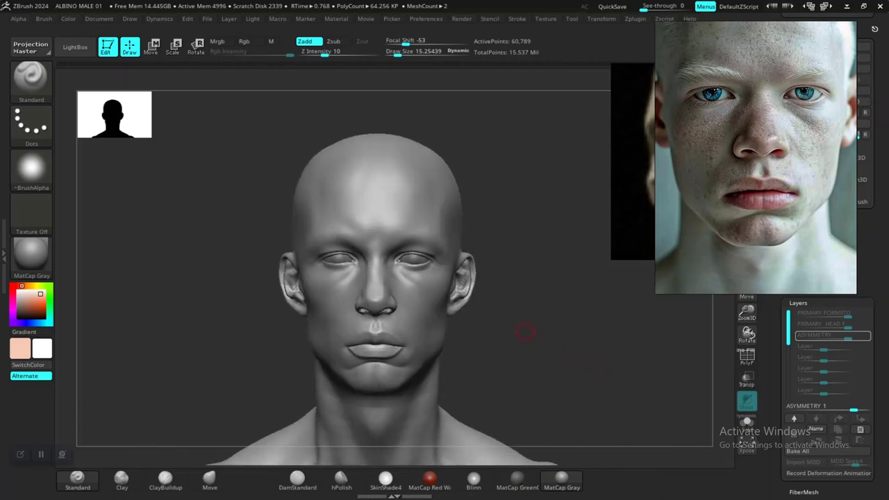